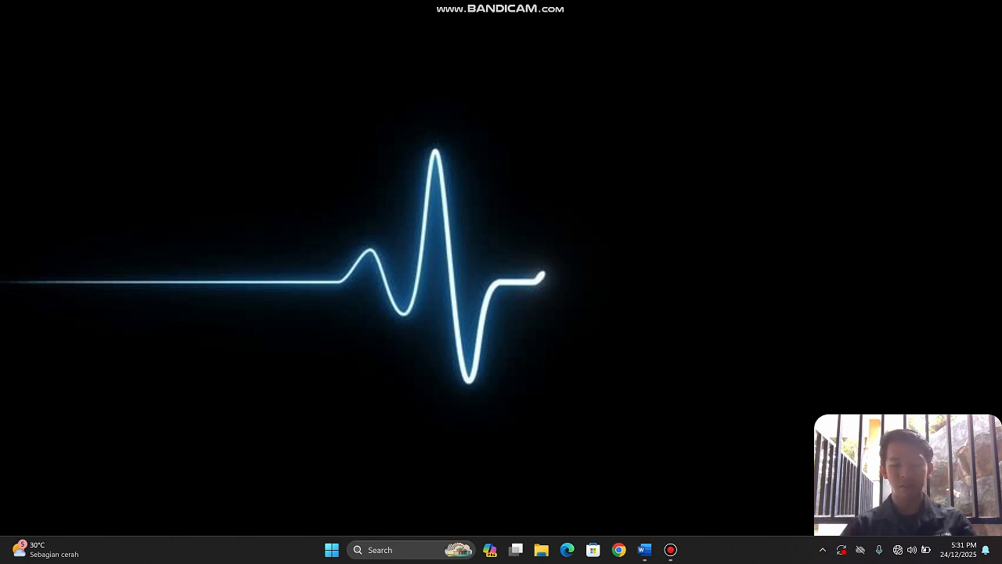
Launch Logisim 2.7.1
key("super")
type("LOGI")
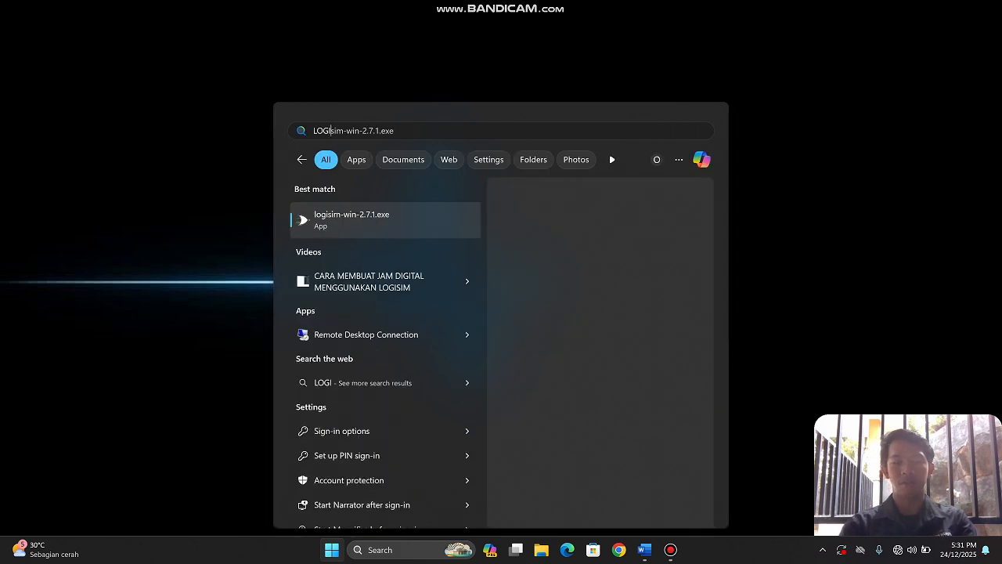
key("Return")
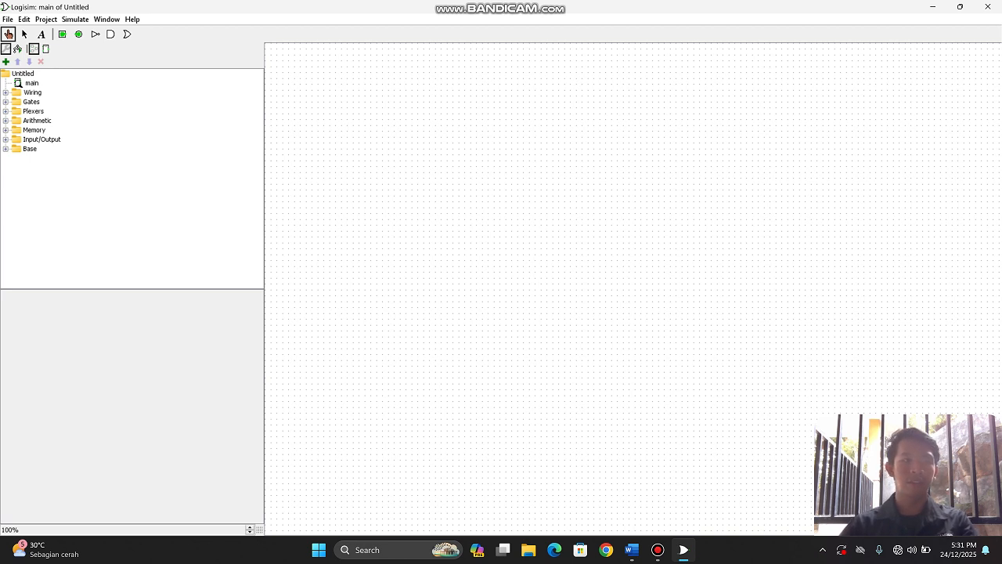
Add a new circuit named C1 to the project
left_click(6, 61)
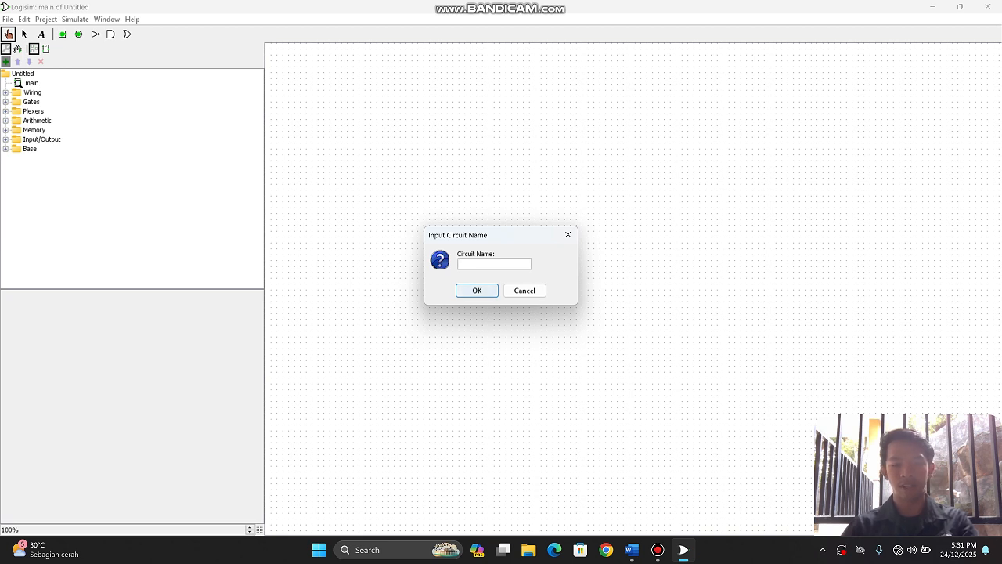
type("C1")
key("Return")
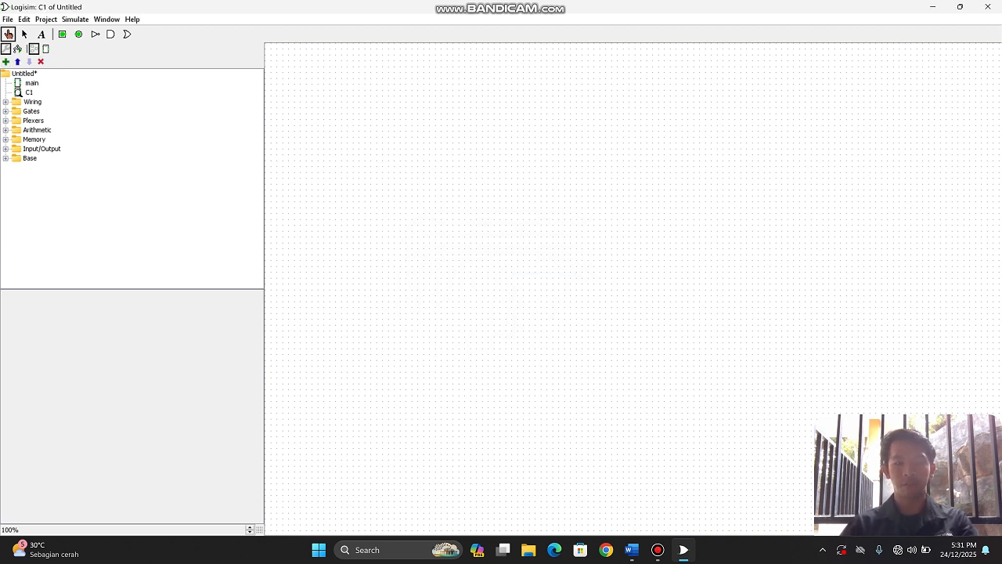
Start a combinational analysis for circuit C1 and define the inputs A, B, C and D
left_click(45, 18)
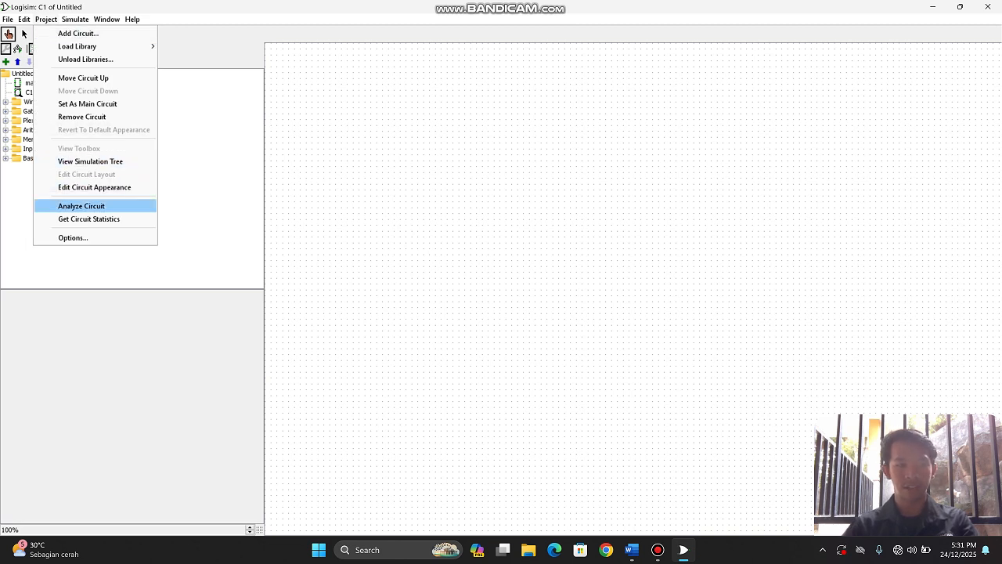
left_click(81, 205)
left_click(131, 147)
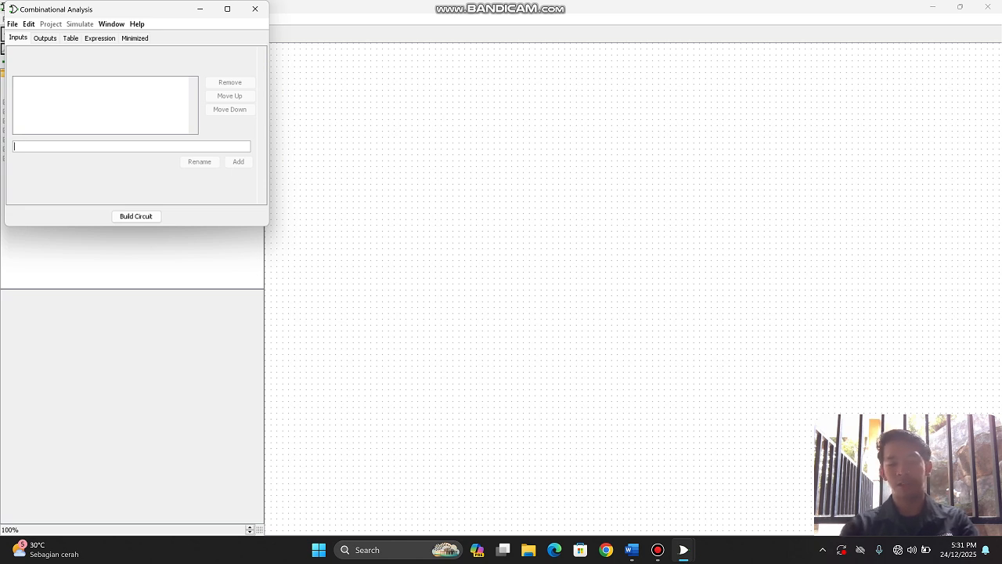
type("A")
key("Return")
type("B")
key("Return")
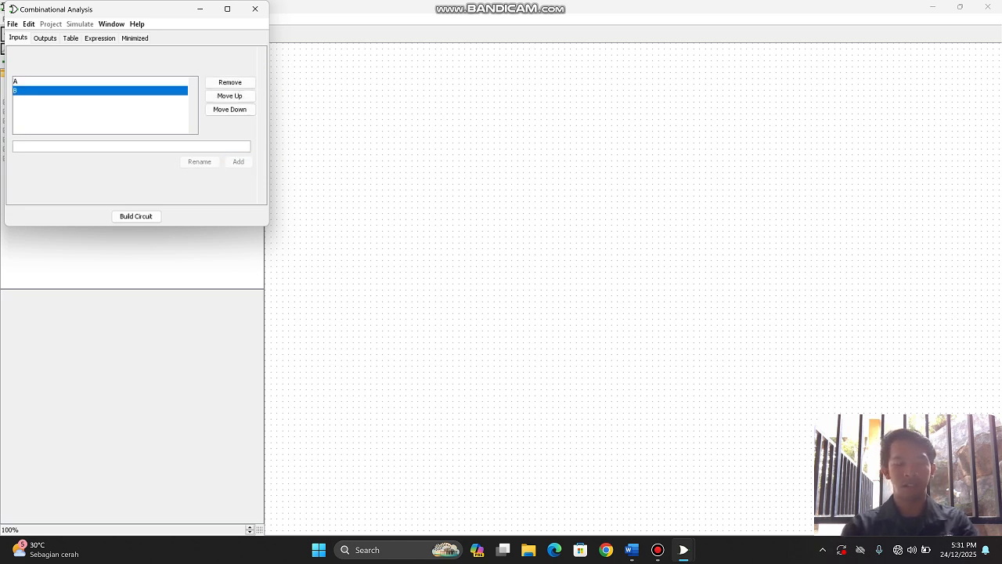
type("C")
key("Return")
type("D")
key("Return")
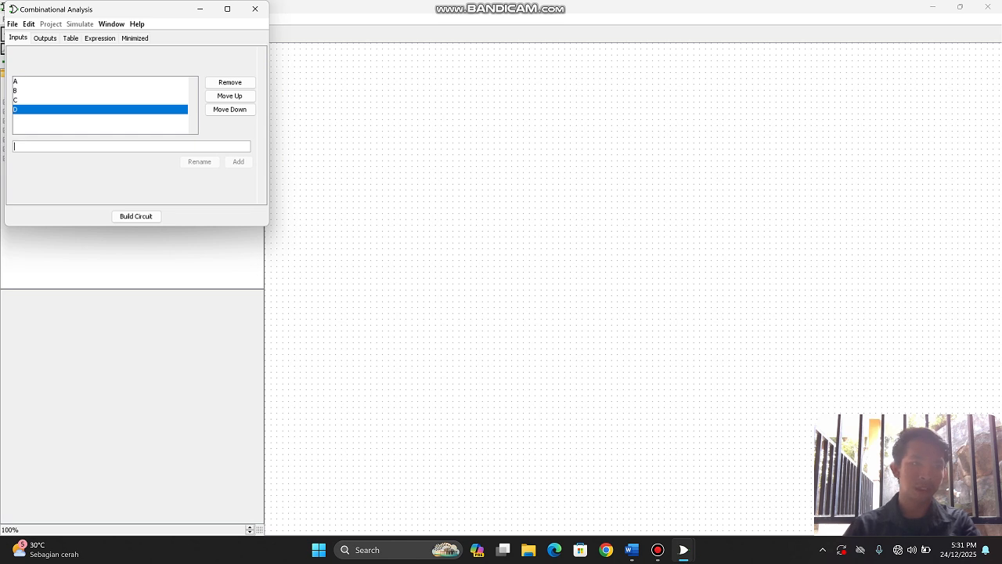
Define the analysis outputs DA, DB, DC, DD and R
left_click(44, 38)
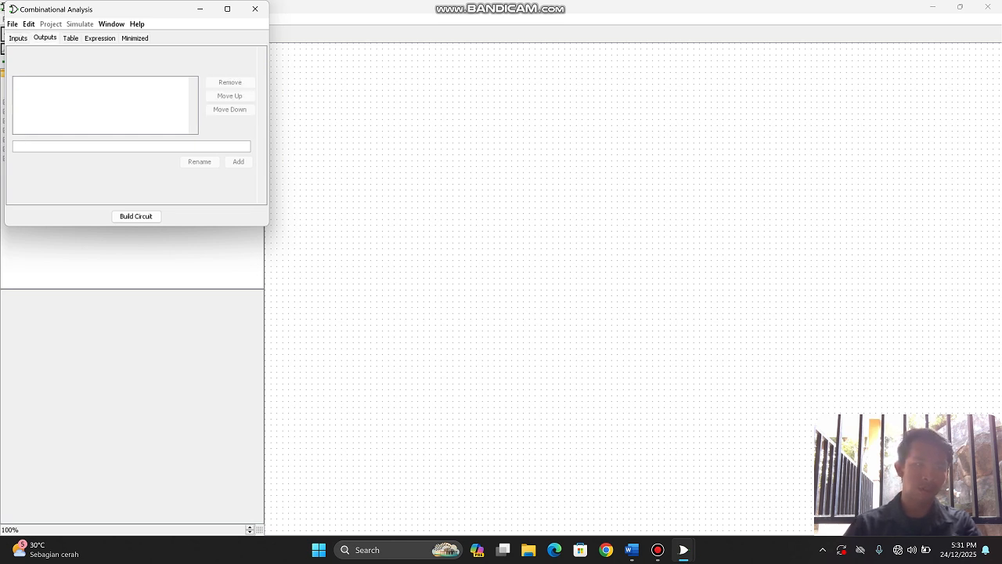
type("DA")
key("Return")
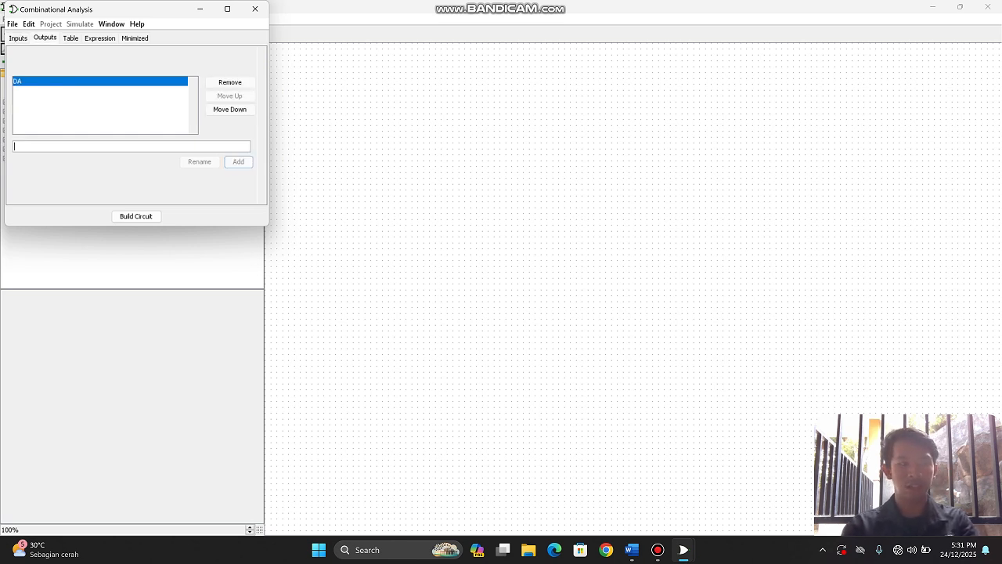
type("DB")
key("Return")
type("DC")
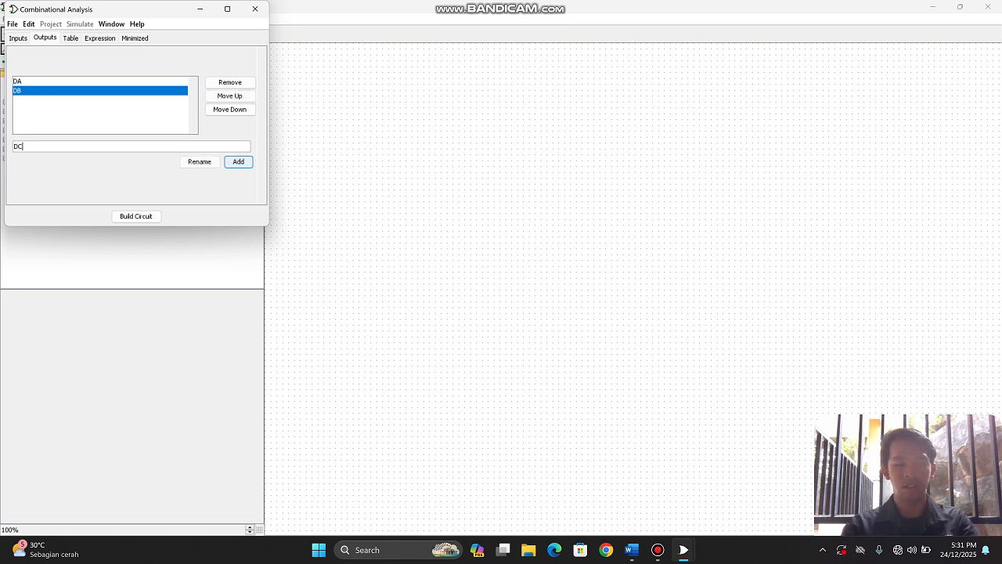
key("Return")
type("DD")
key("Return")
type("R")
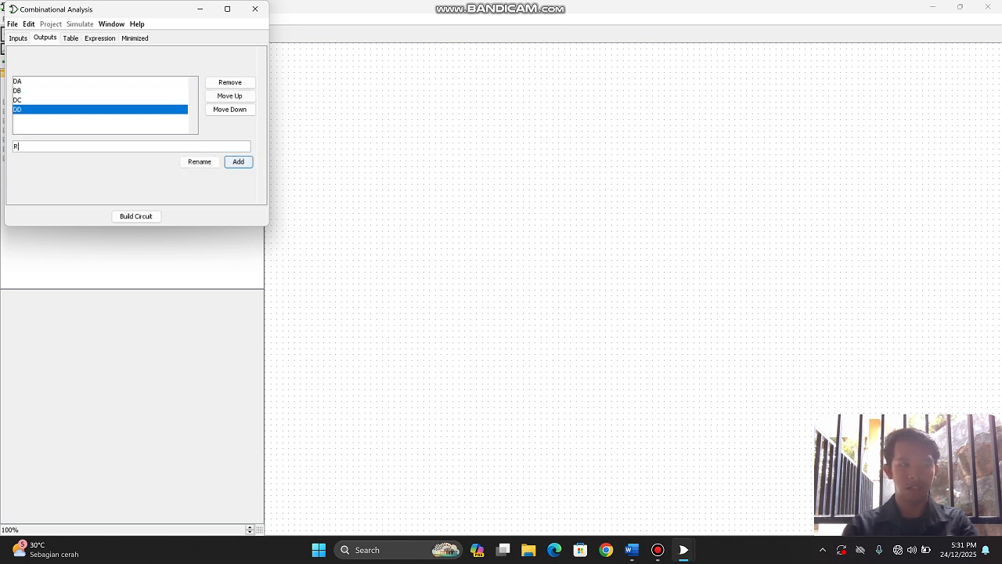
key("Return")
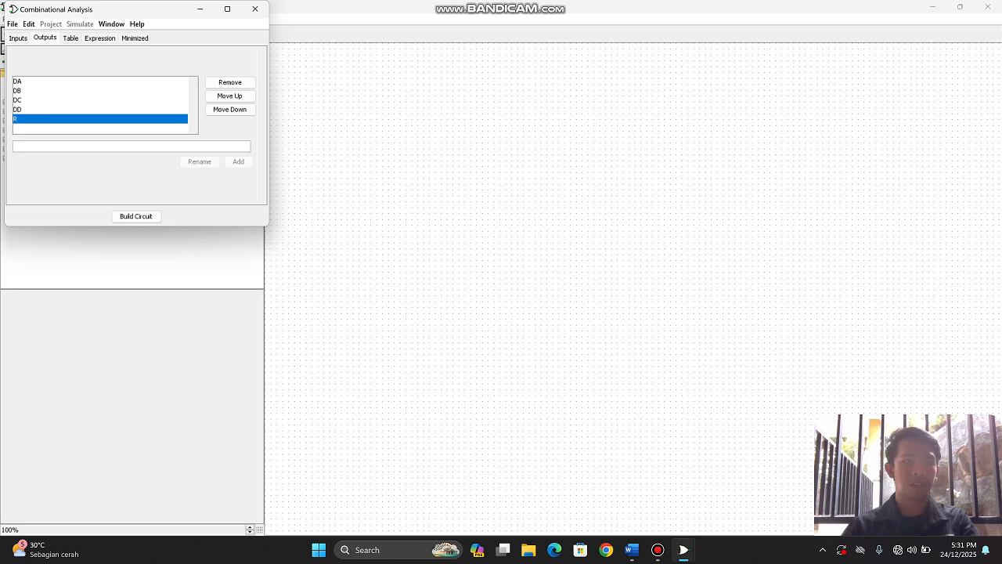
Set the truth table outputs (DA, DB, DC, DD, R) for input rows 0000 to 0011 to 00011, 00100, 00110 and 01000
left_click(70, 38)
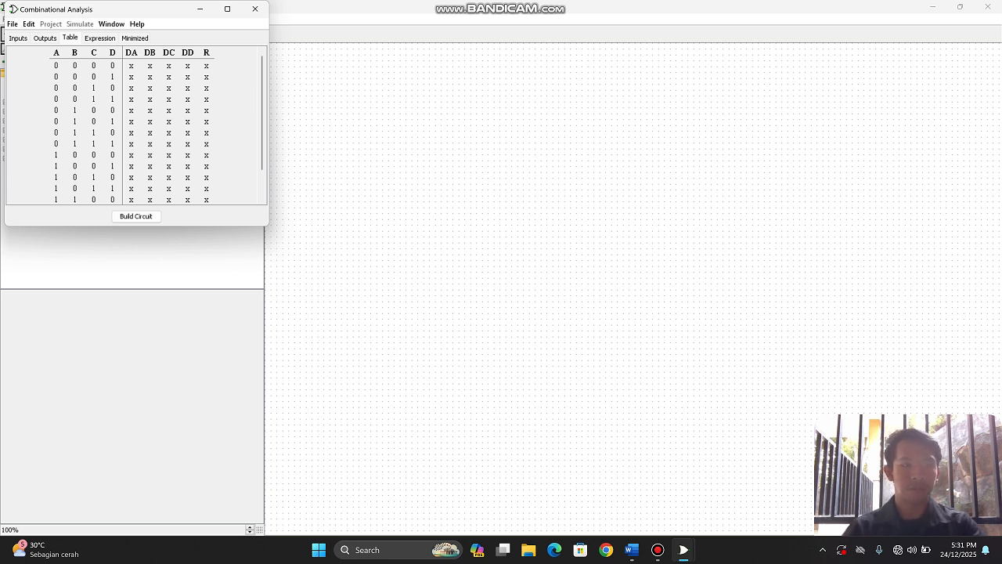
left_click(132, 66)
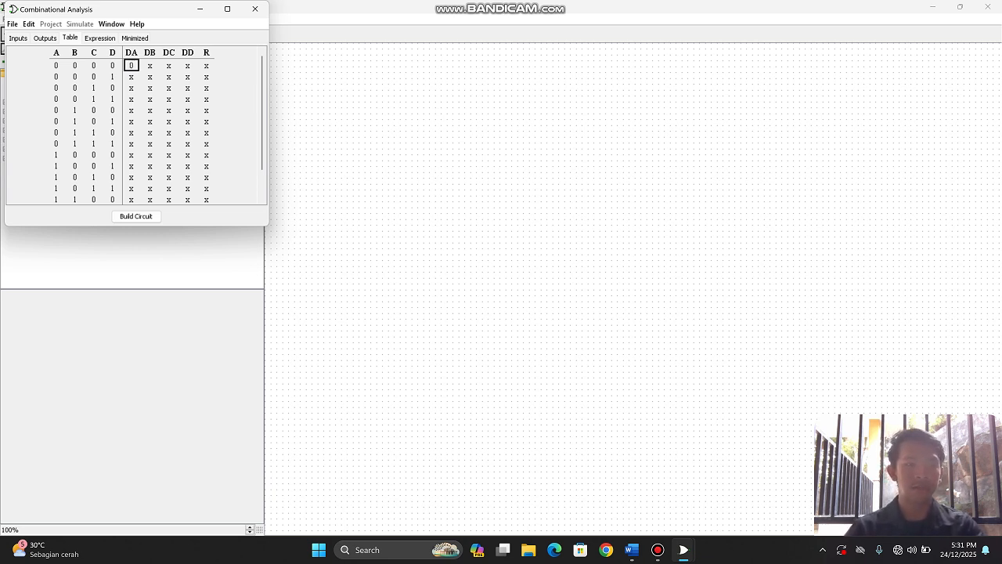
type("0")
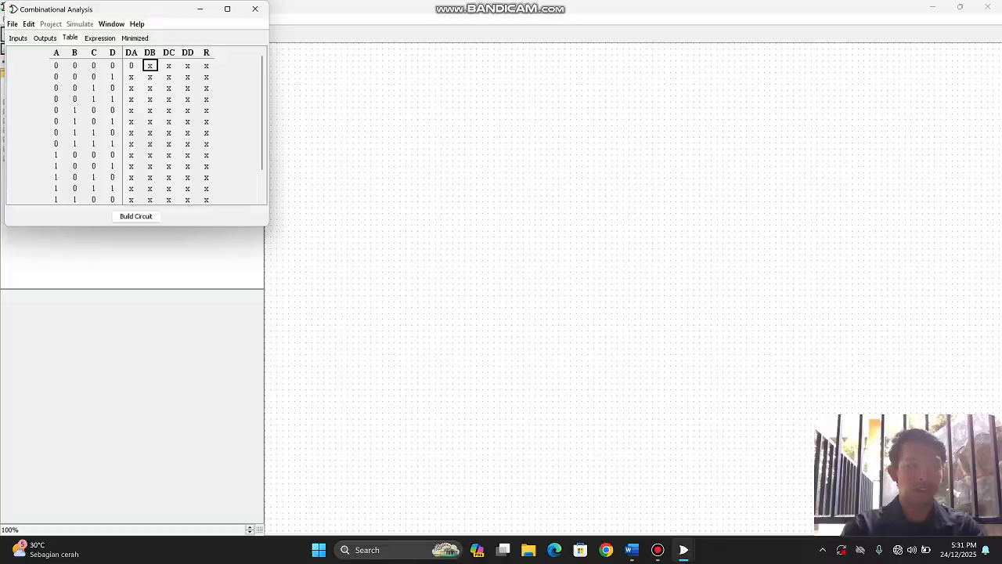
type("00")
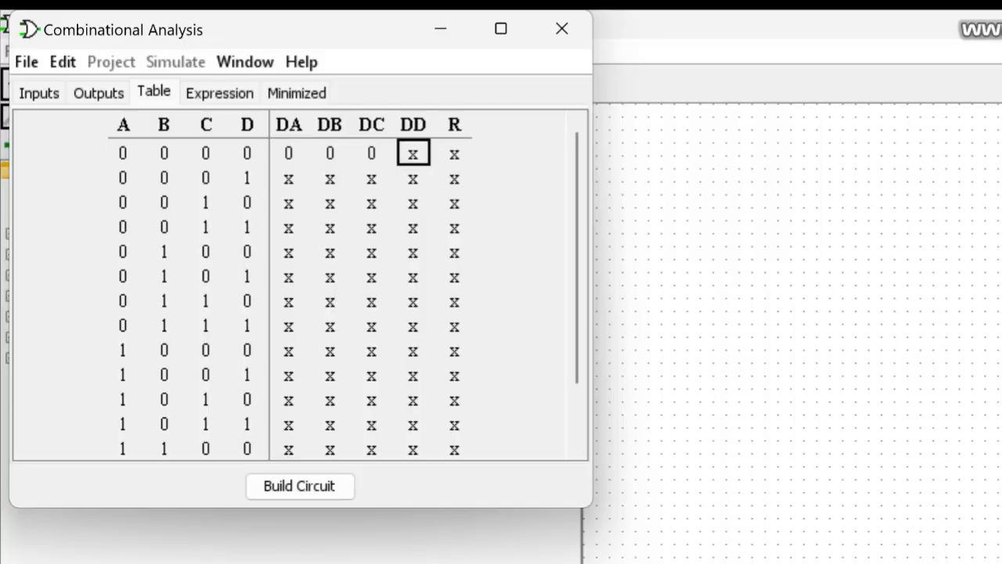
type("110010")
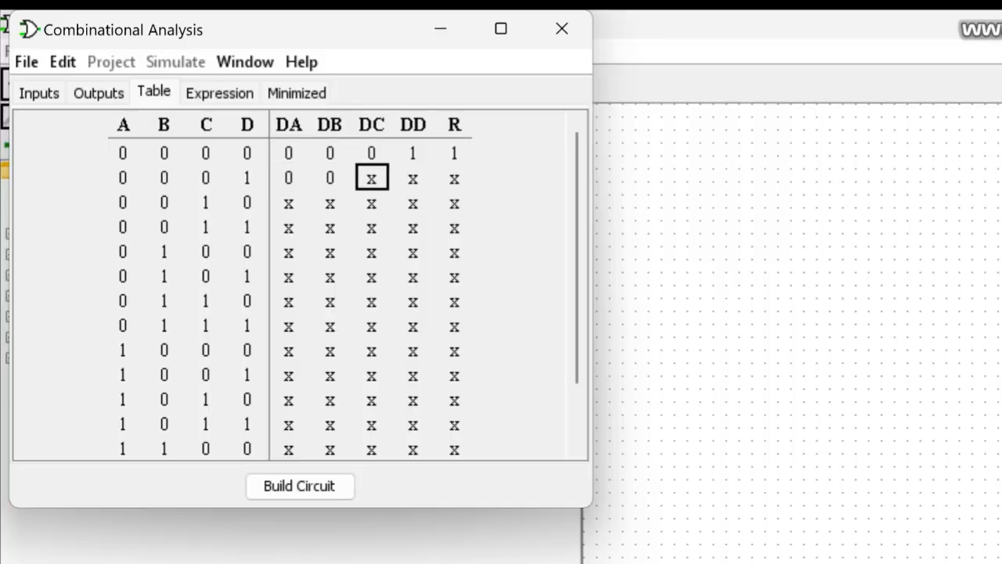
type("0")
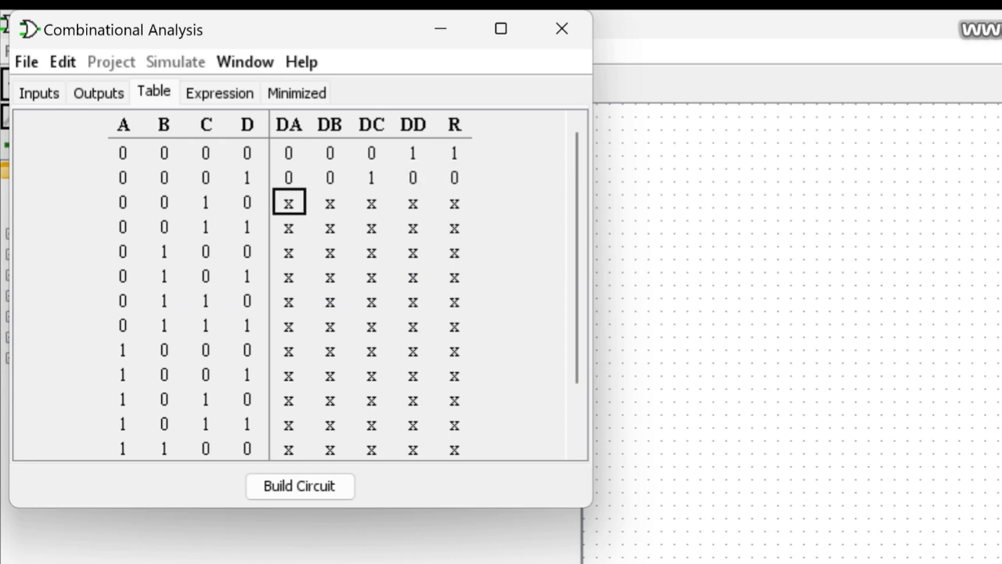
type("00110")
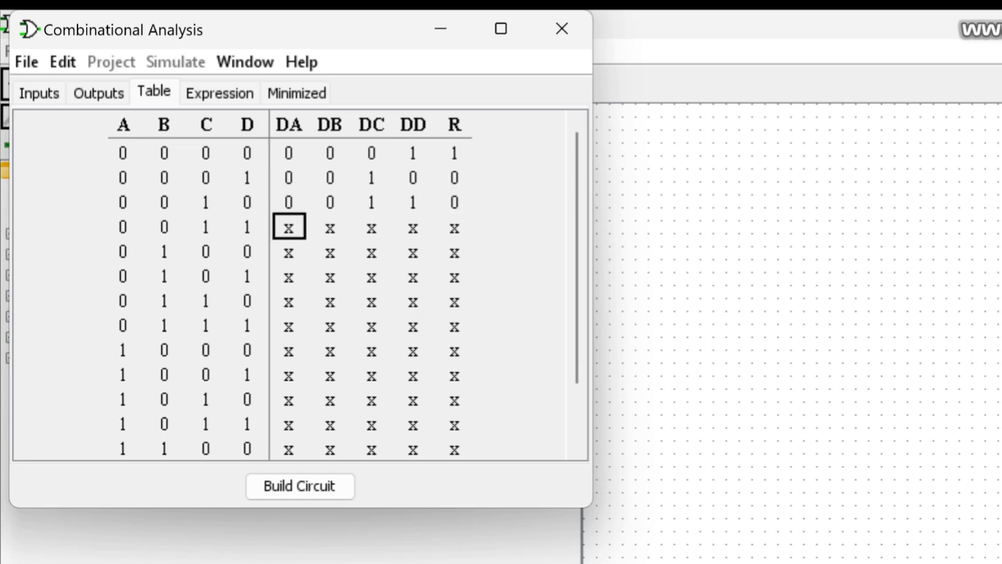
type("0")
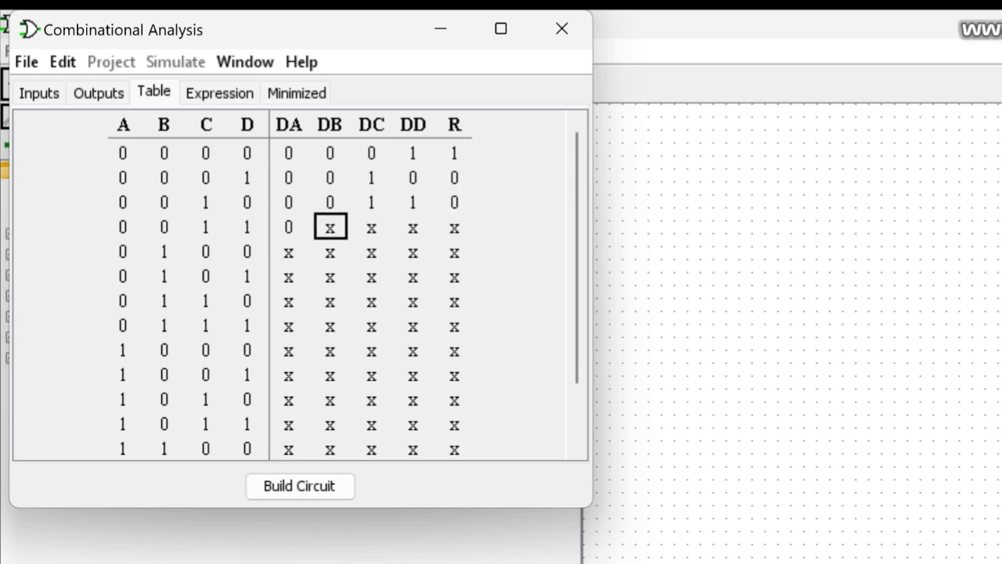
type("1000")
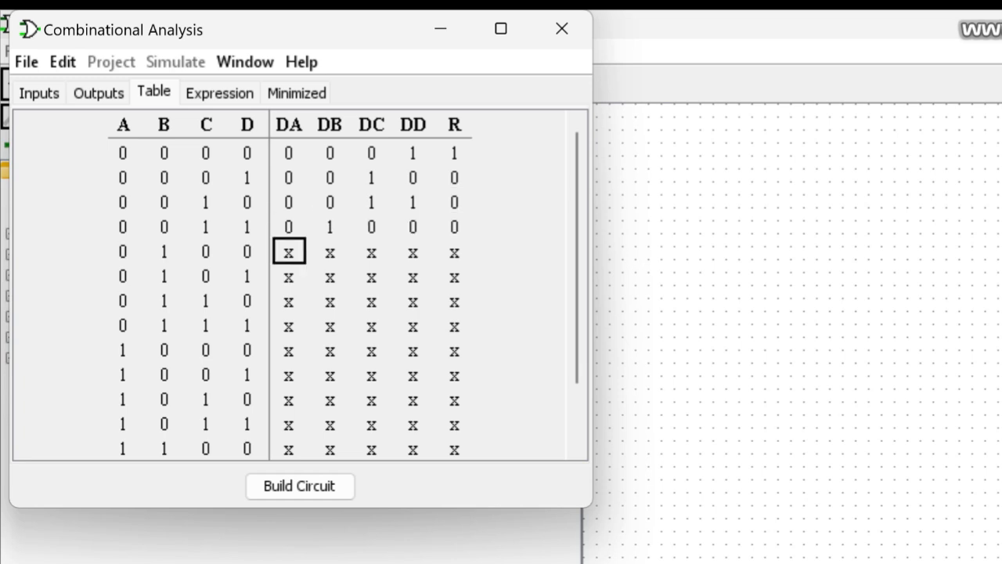
Set the outputs for input rows 0100 to 1000 to 01010, 01100, 01110, 10000 and 10010, and all remaining rows to 0
type("0101")
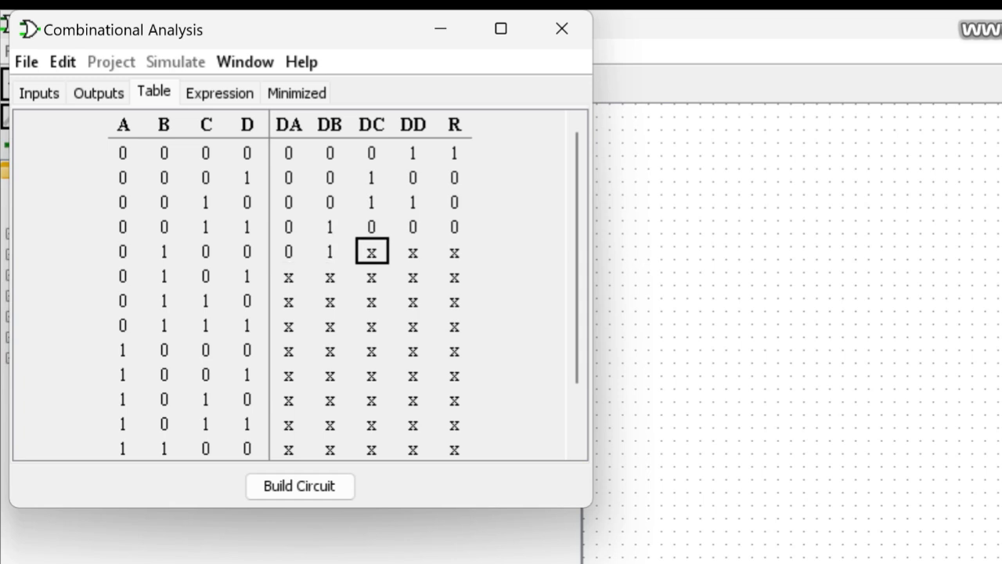
type("0")
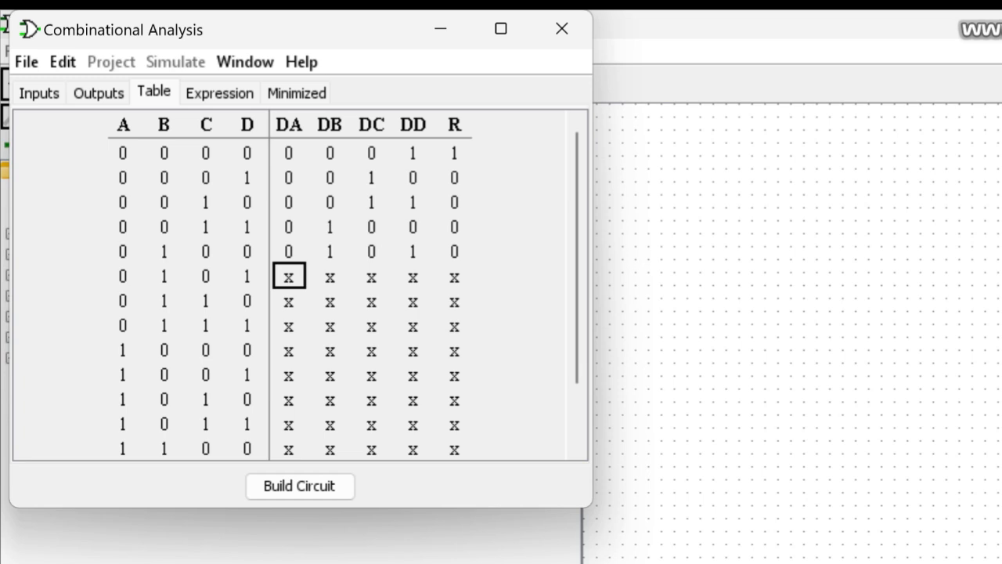
type("0")
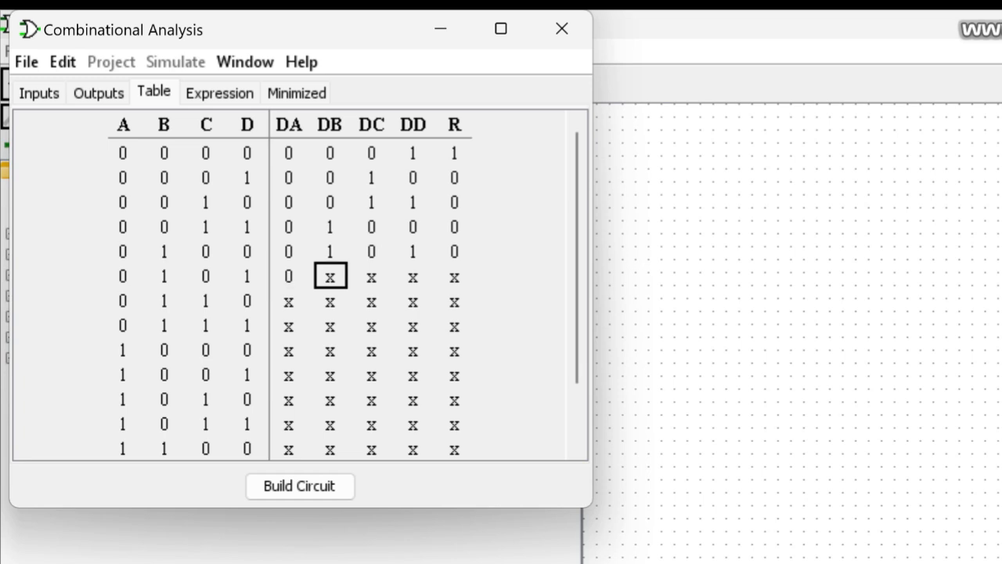
type("1100")
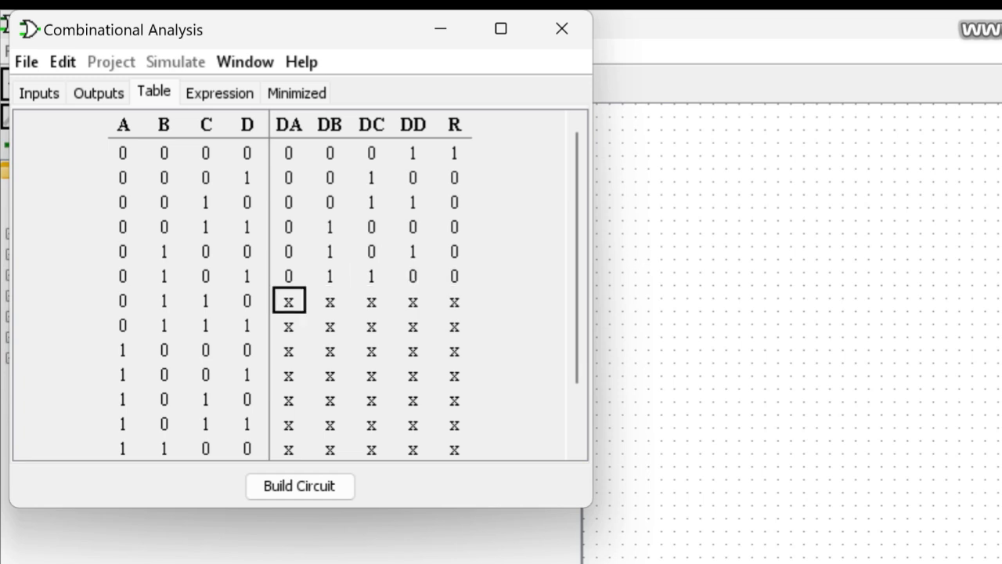
type("011101")
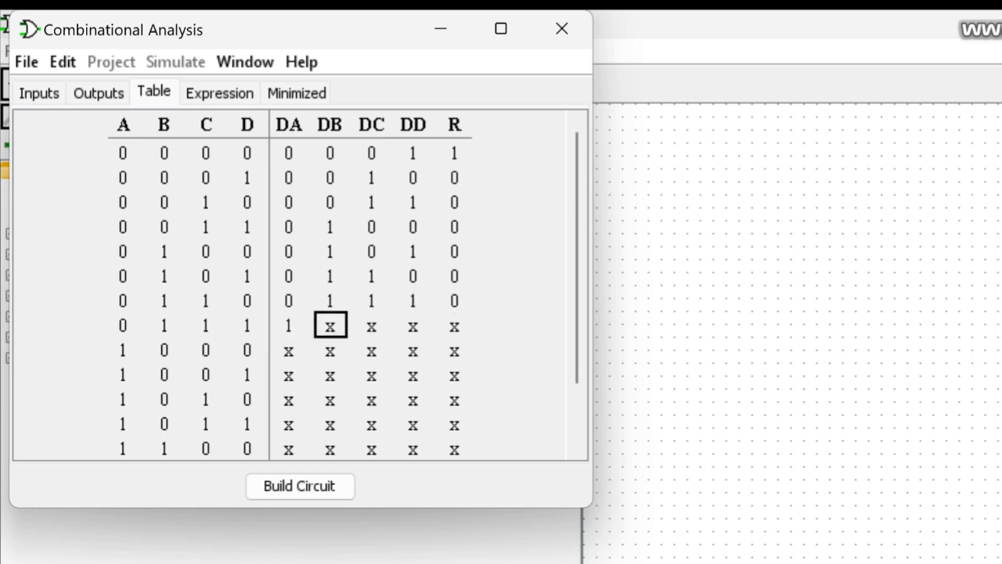
type("000010")
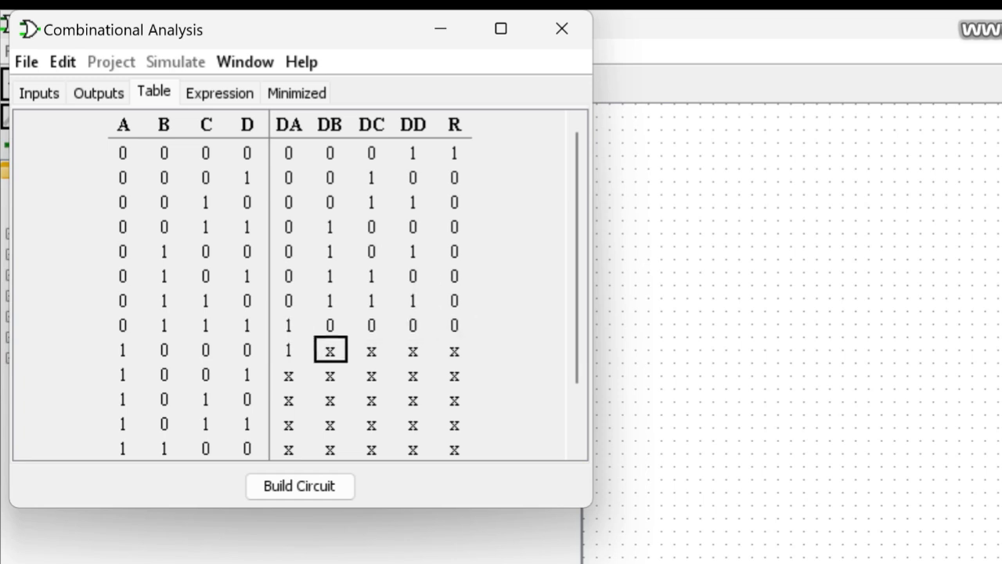
type("010")
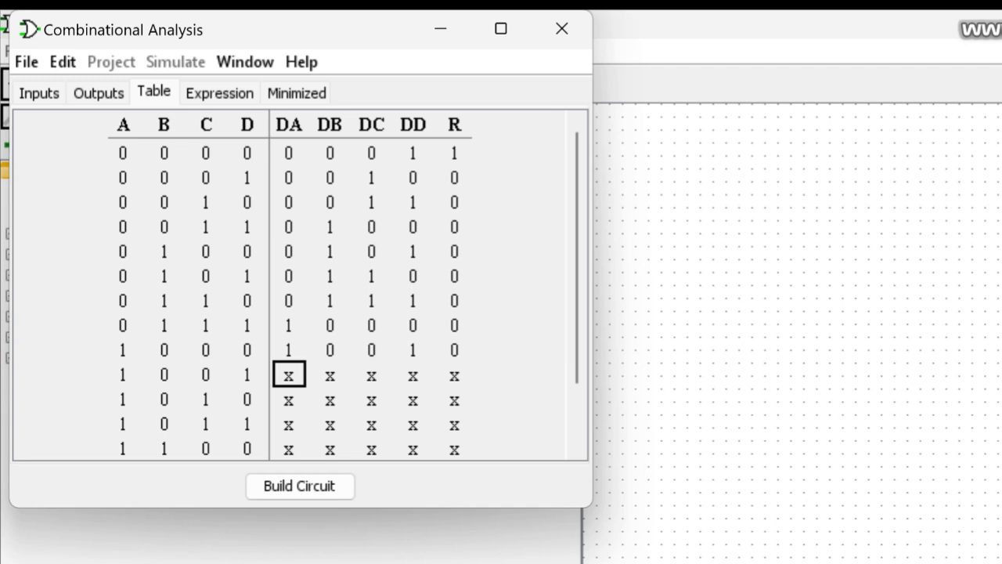
type("00000000000000000000000000000000000000000")
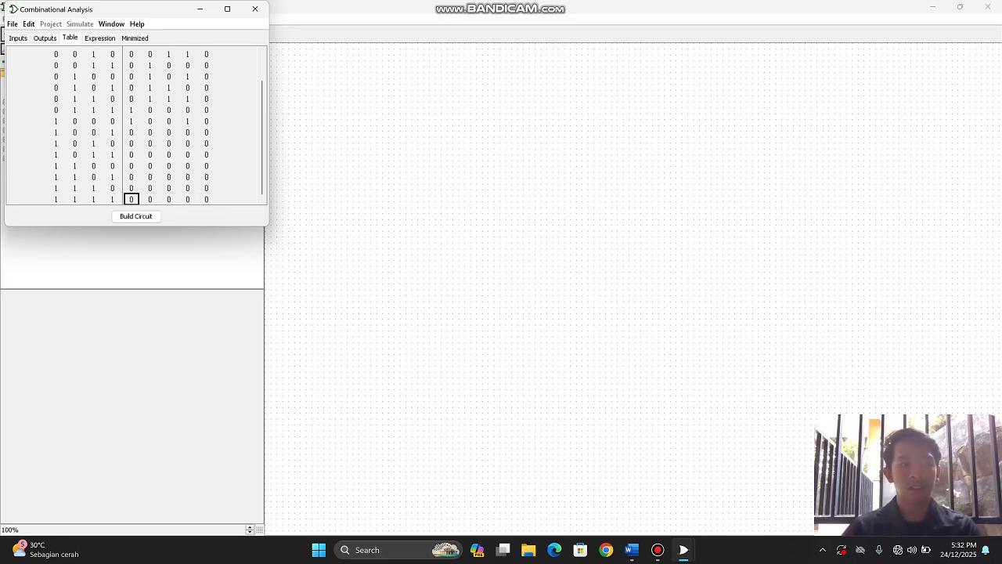
Build the circuit from the truth table under the name CT1 and close the combinational analysis
left_click(136, 217)
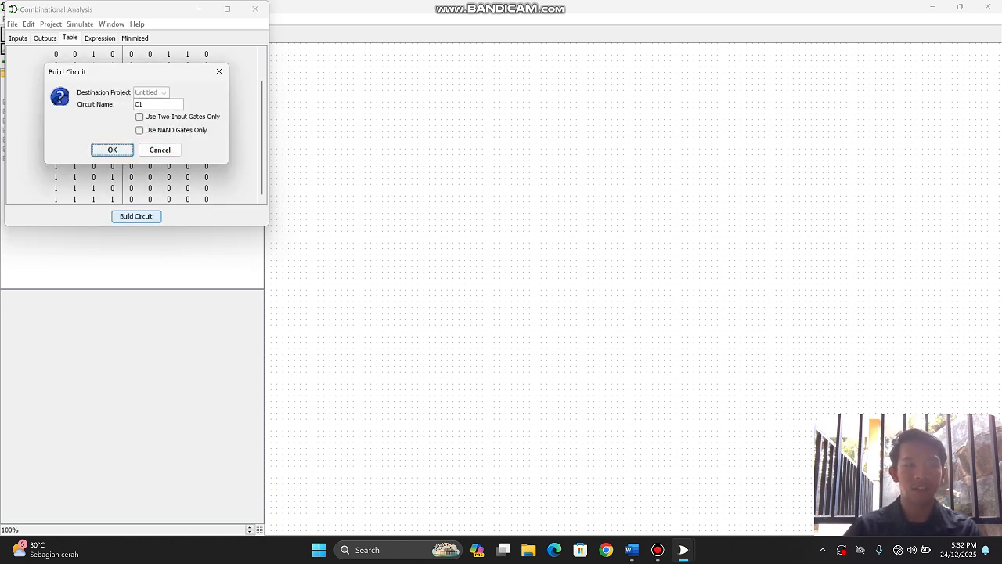
left_click(140, 105)
type("T")
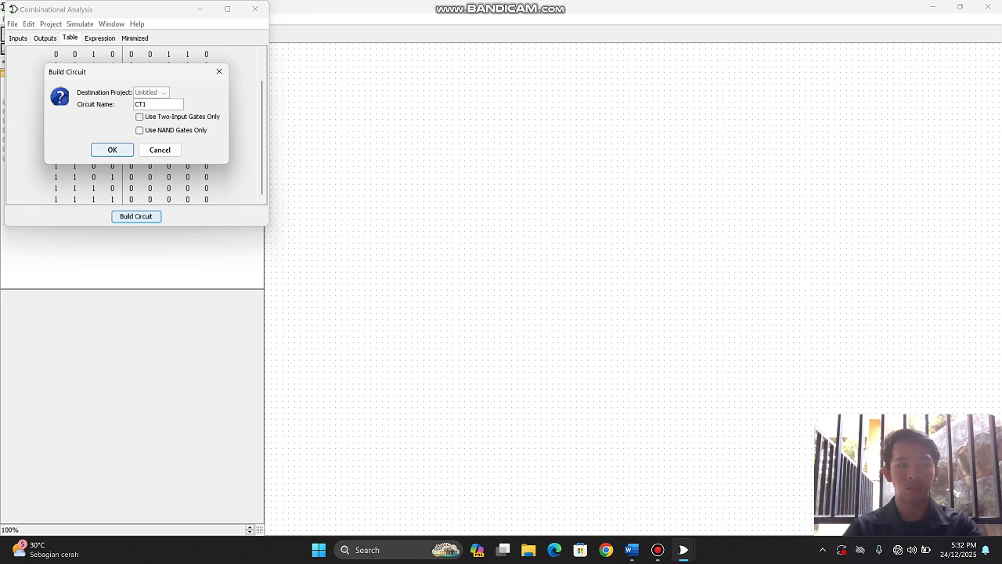
key("Return")
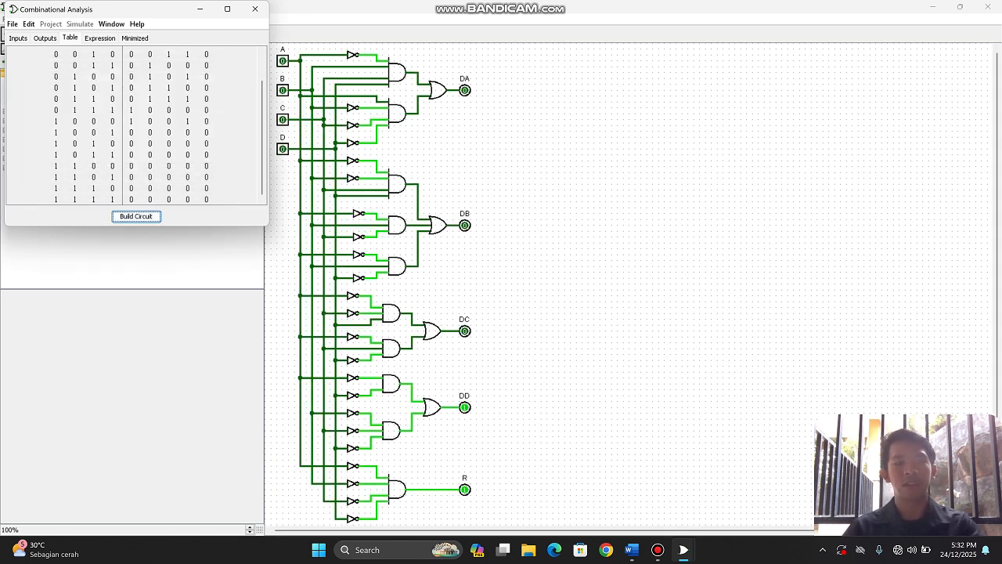
left_click(254, 8)
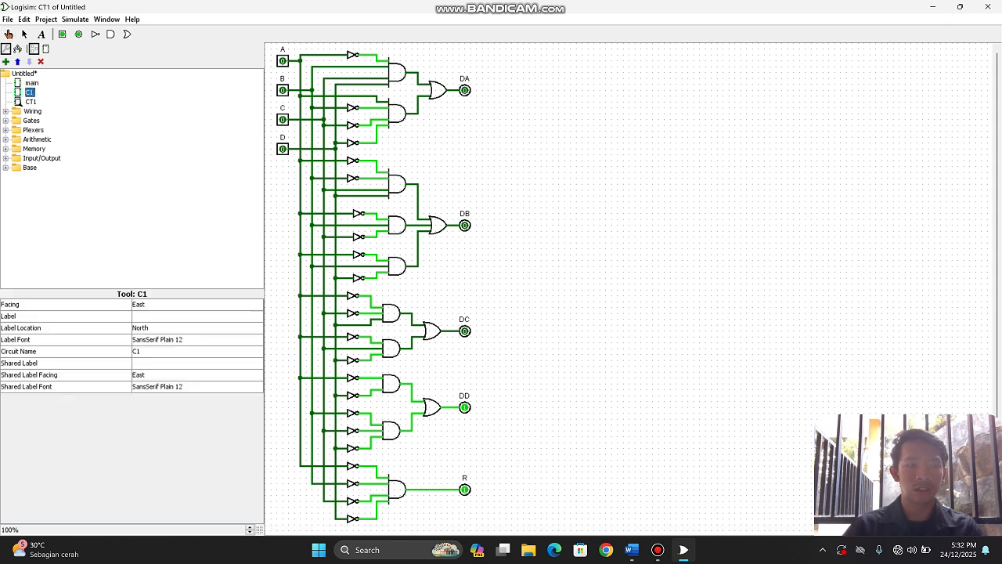
Open circuit C1, place a CT1 subcircuit in it and set its shared label to CT1
double_click(29, 93)
left_click(31, 101)
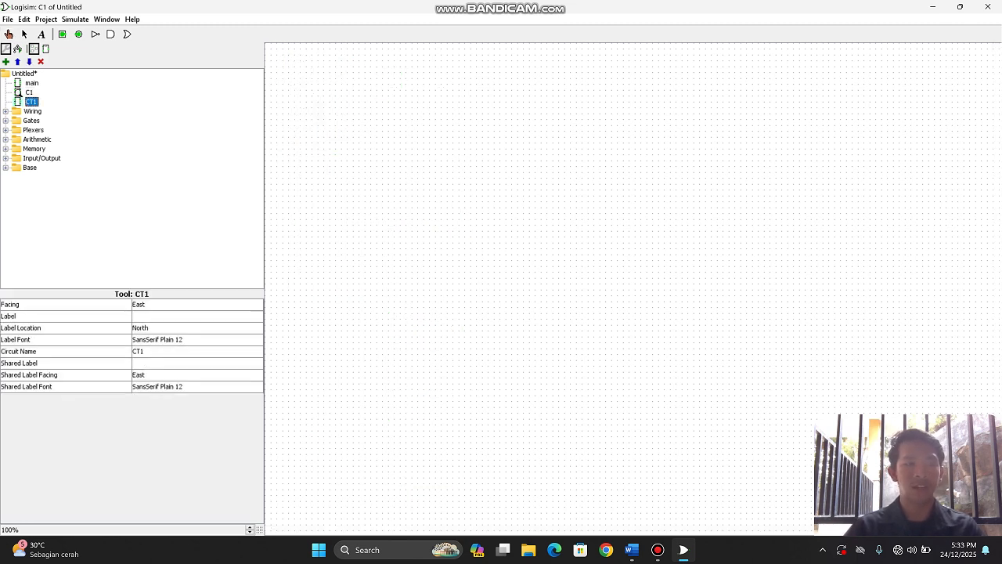
left_click(414, 142)
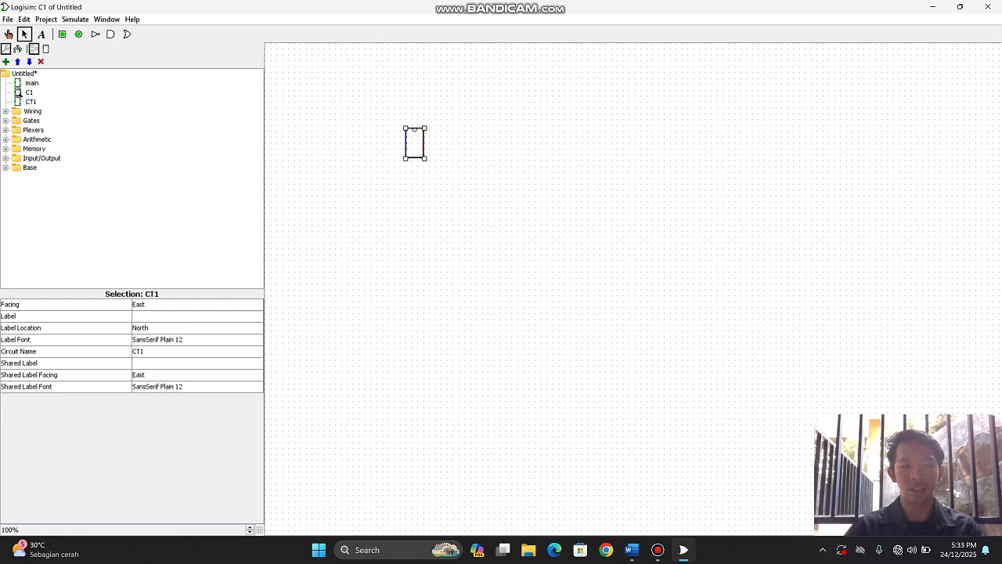
left_click(180, 351)
left_click(180, 363)
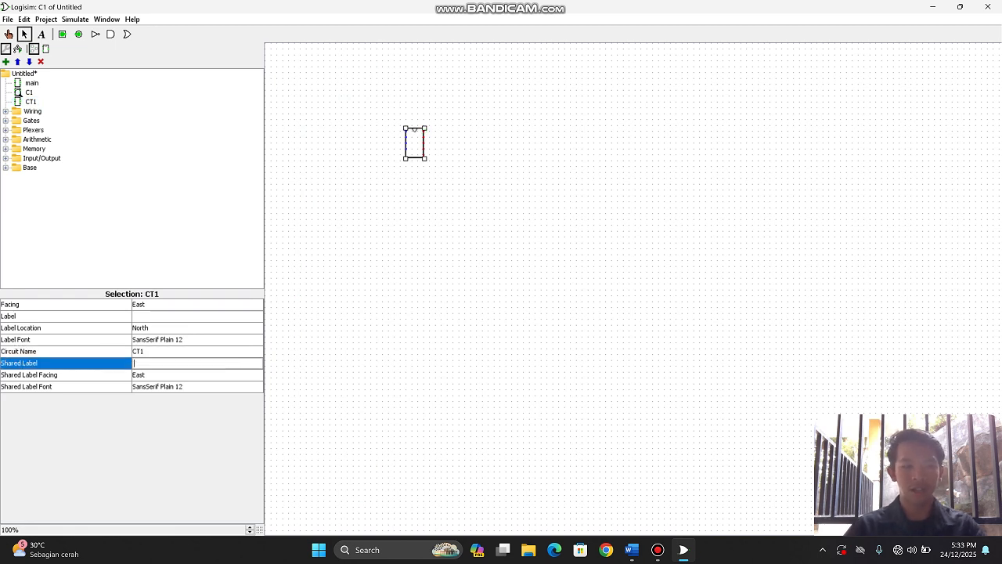
type("CT1")
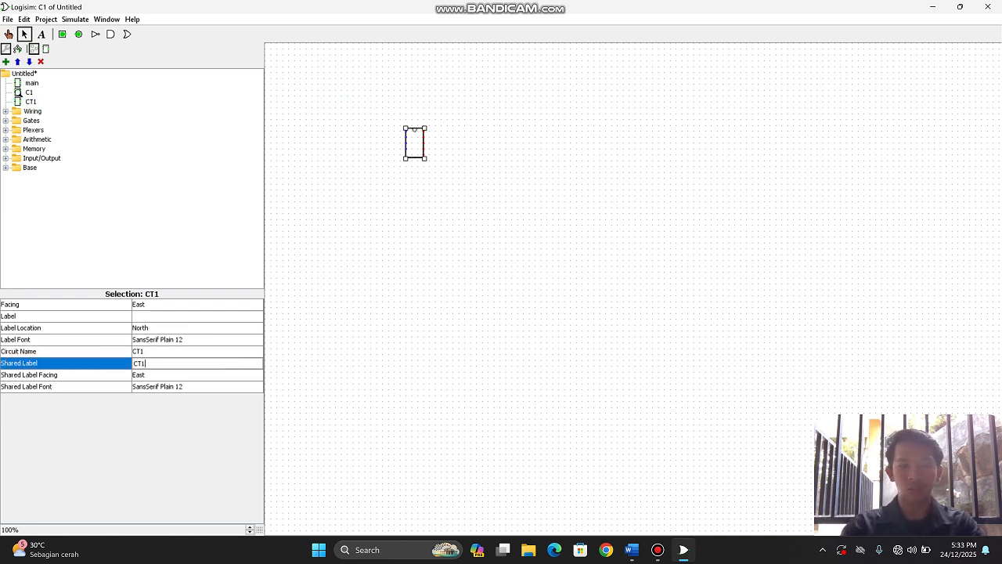
key("Return")
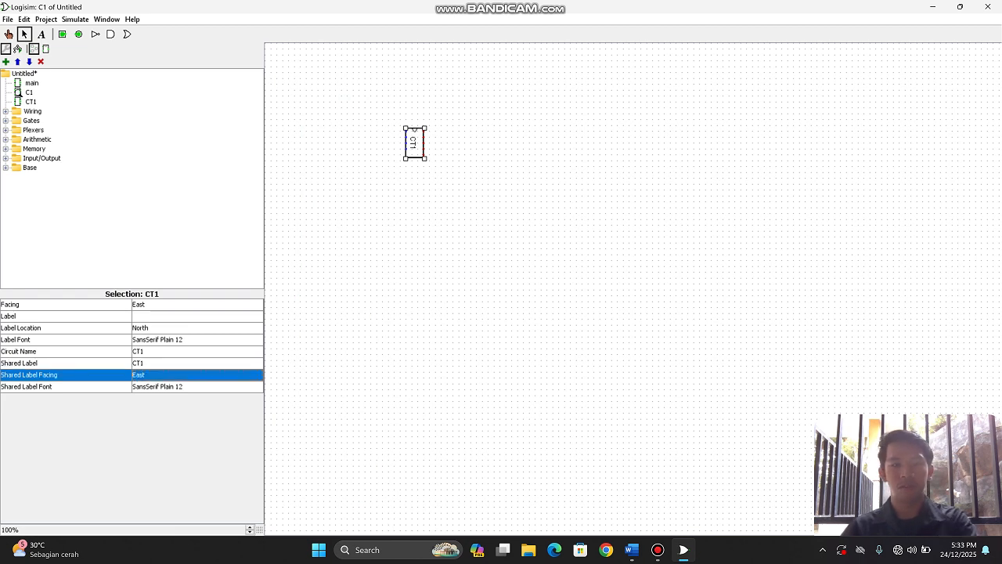
left_click(470, 235)
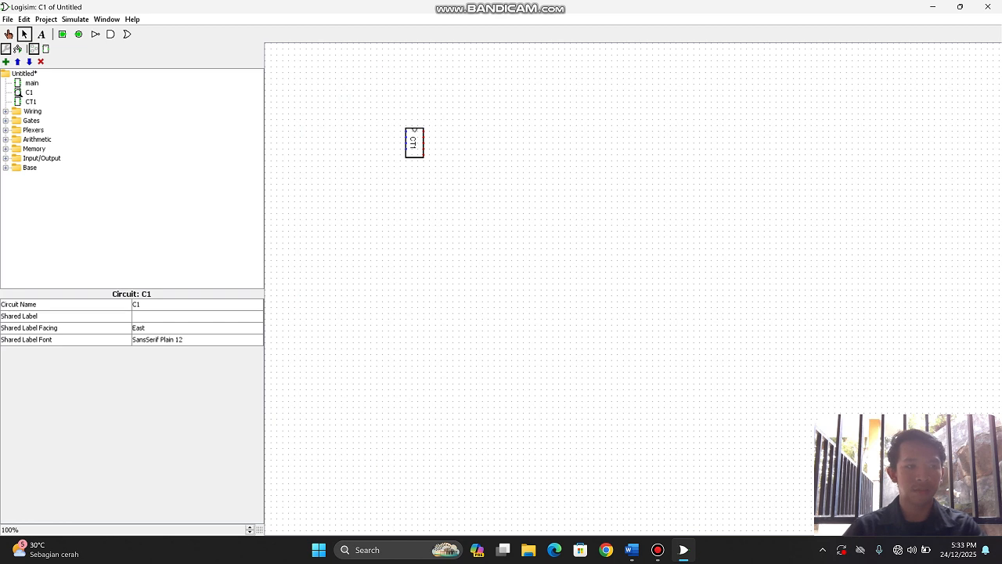
Place four D flip-flops in an evenly spaced vertical column to the right of the CT1 block
left_click(5, 149)
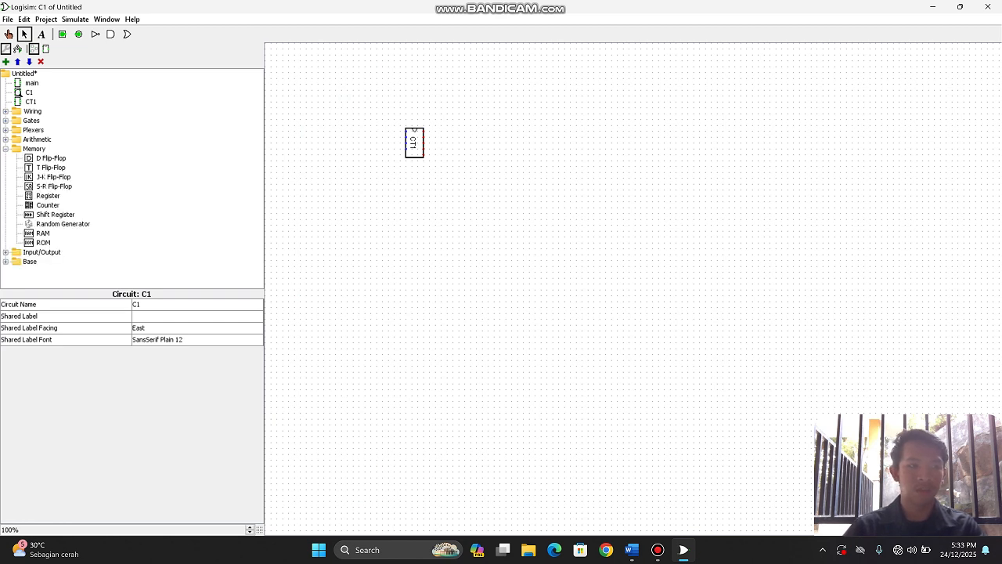
left_click(51, 158)
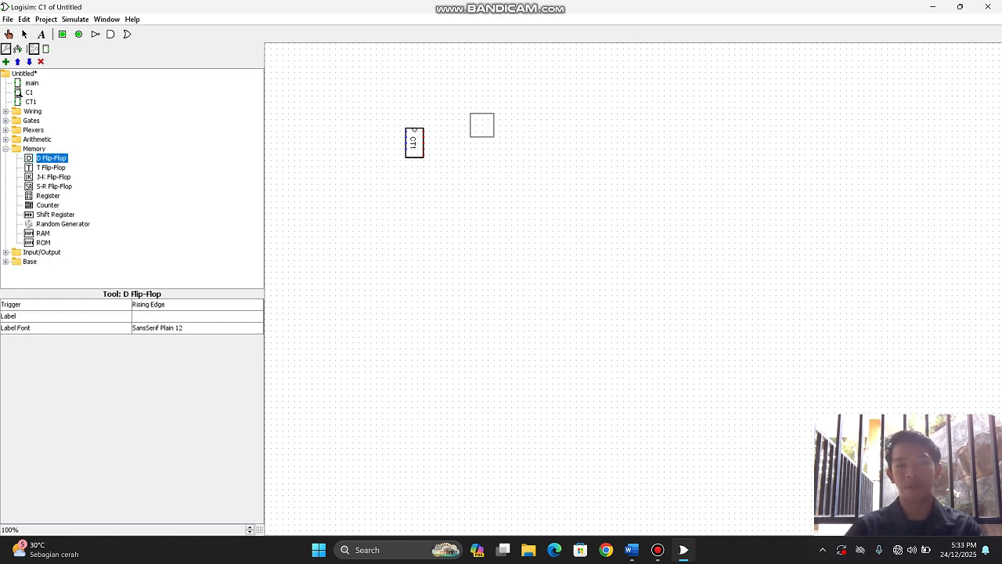
left_click(490, 117)
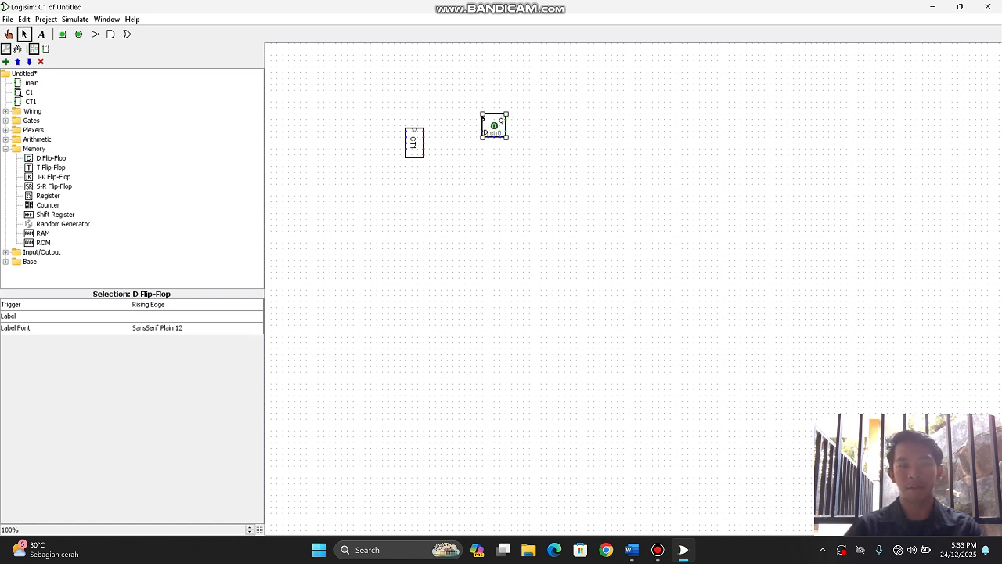
key("ctrl+d")
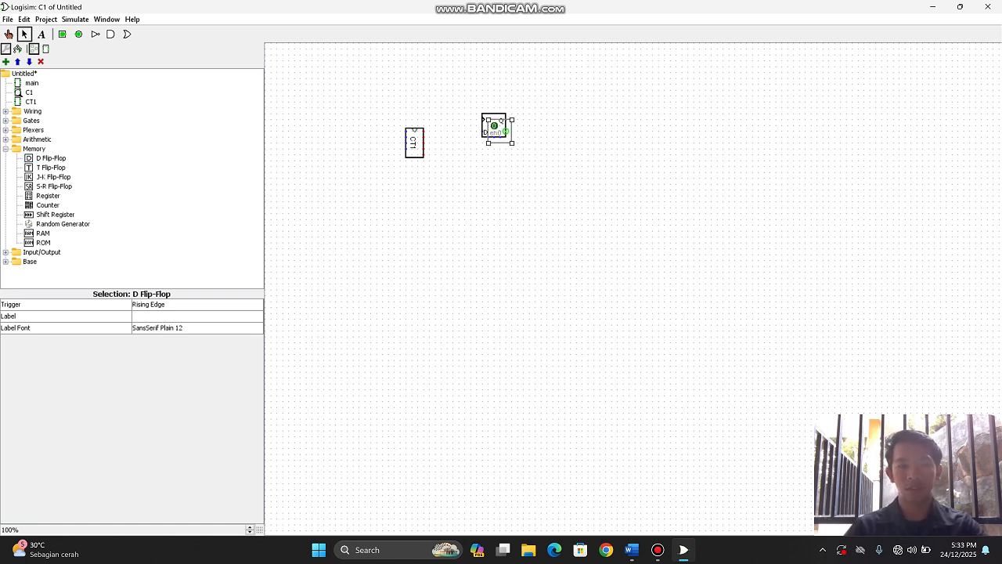
mouse_move(506, 131)
left_mouse_down()
mouse_move(512, 148)
mouse_move(505, 132)
mouse_move(501, 172)
mouse_move(494, 161)
left_mouse_up()
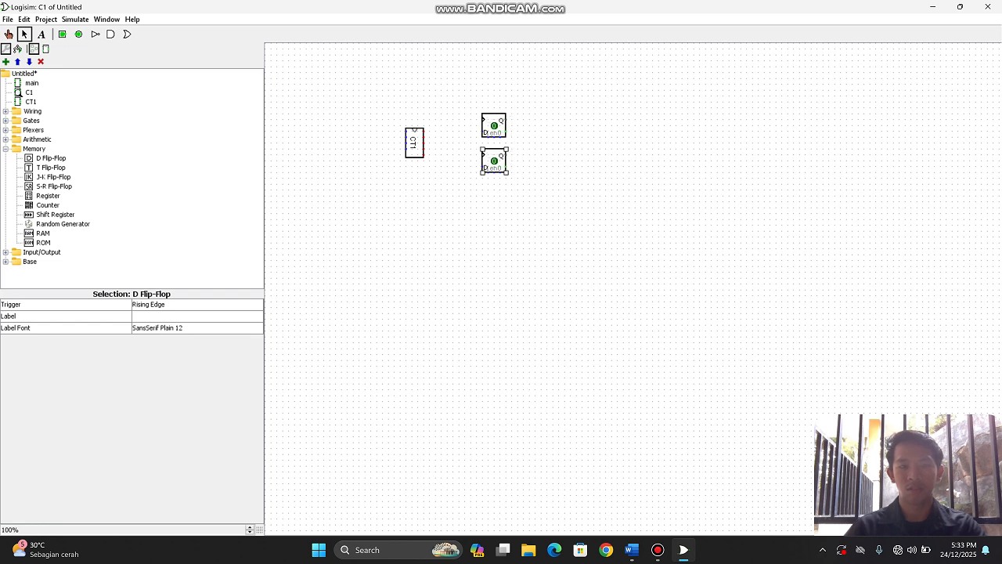
left_click_drag(469, 109, 500, 241)
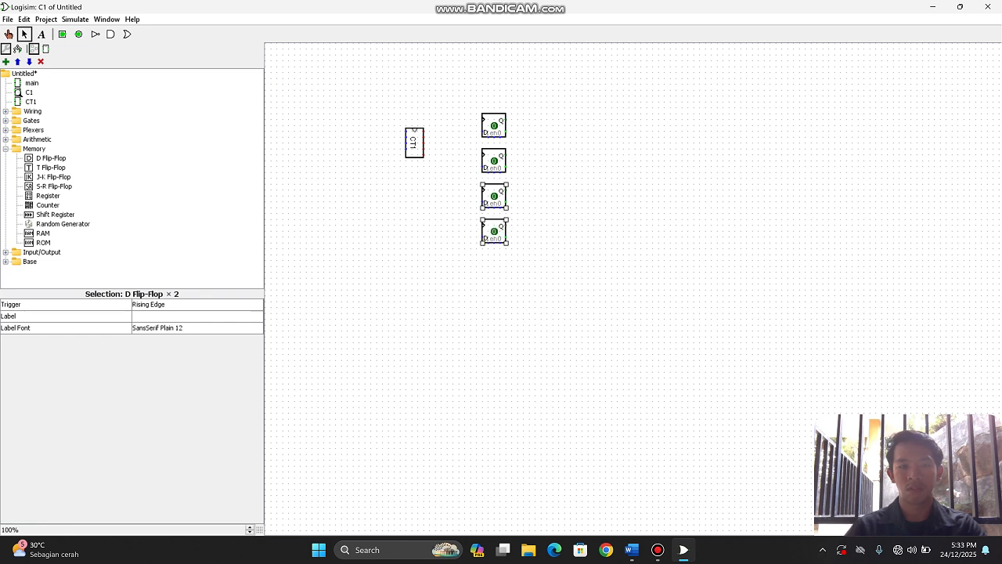
left_click(540, 235)
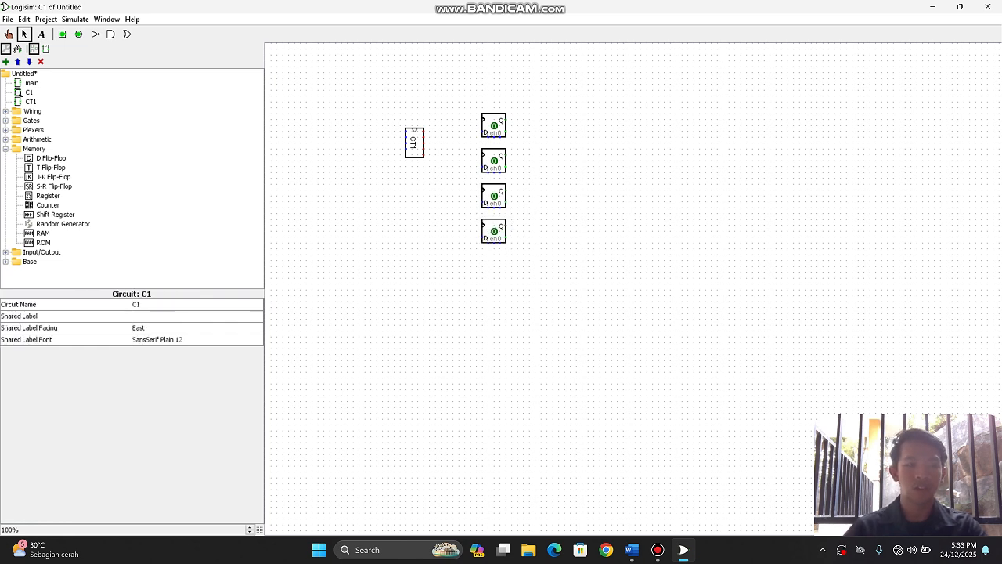
Place an input pin above and left of the CT1 block, and shift the block slightly down and left
left_click(62, 34)
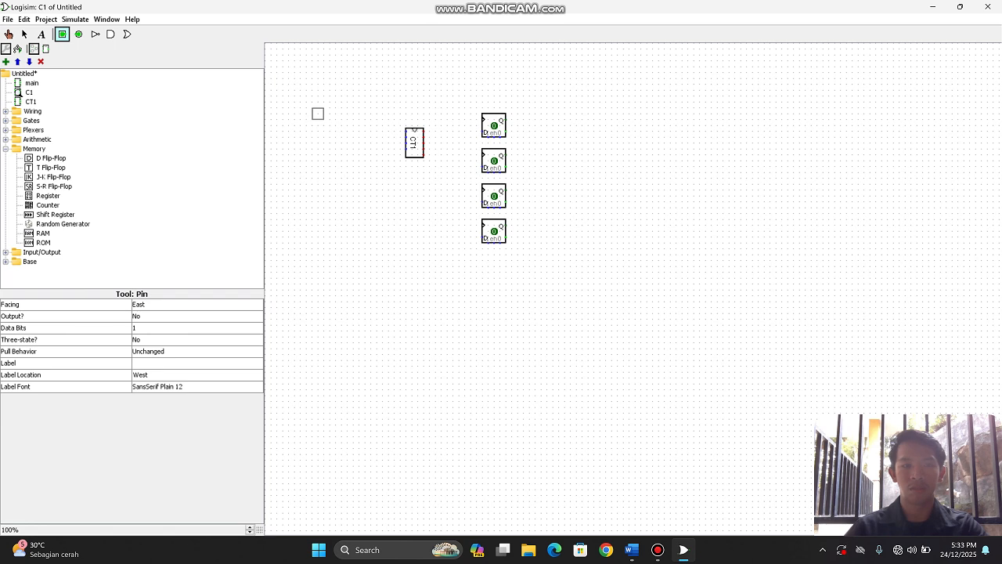
left_click(318, 114)
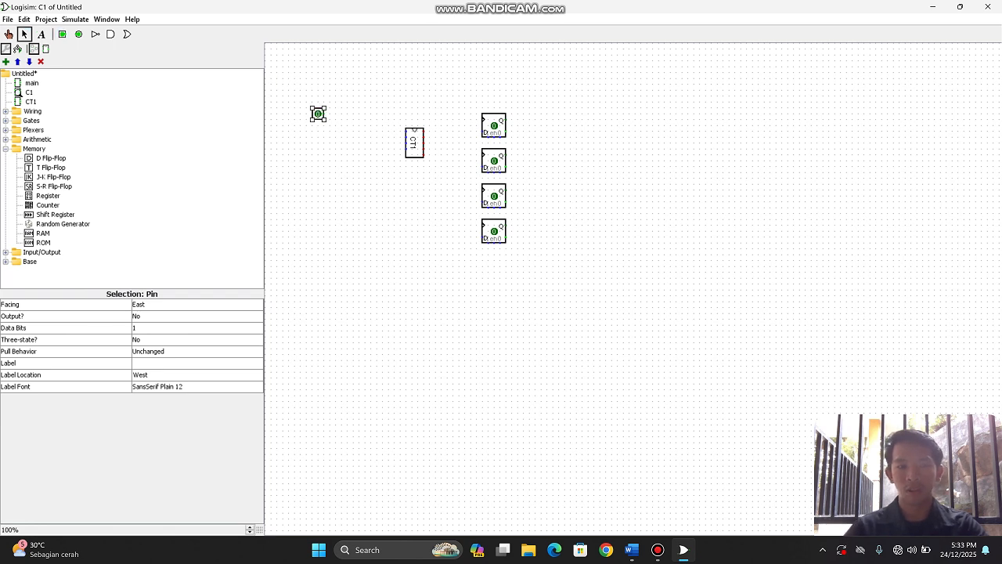
left_click_drag(414, 143, 408, 154)
left_click(441, 177)
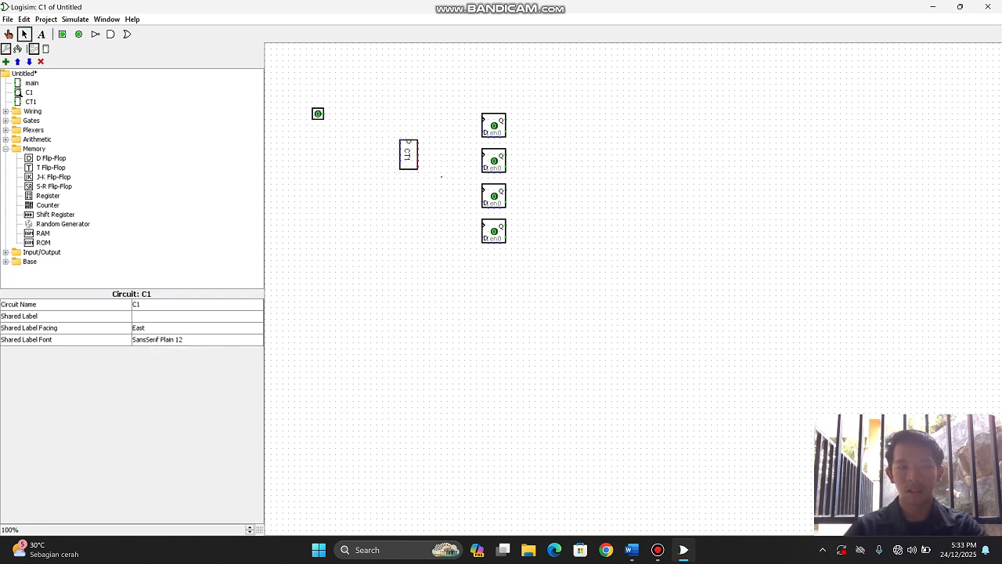
Wire CT1's first four outputs in order to the flip-flops' D inputs, and its fifth output to a new output pin below them
mouse_move(417, 143)
left_mouse_down()
mouse_move(435, 143)
mouse_move(436, 119)
mouse_move(422, 119)
mouse_move(440, 133)
mouse_move(482, 132)
left_mouse_up()
left_click_drag(417, 148, 482, 236)
left_click(78, 33)
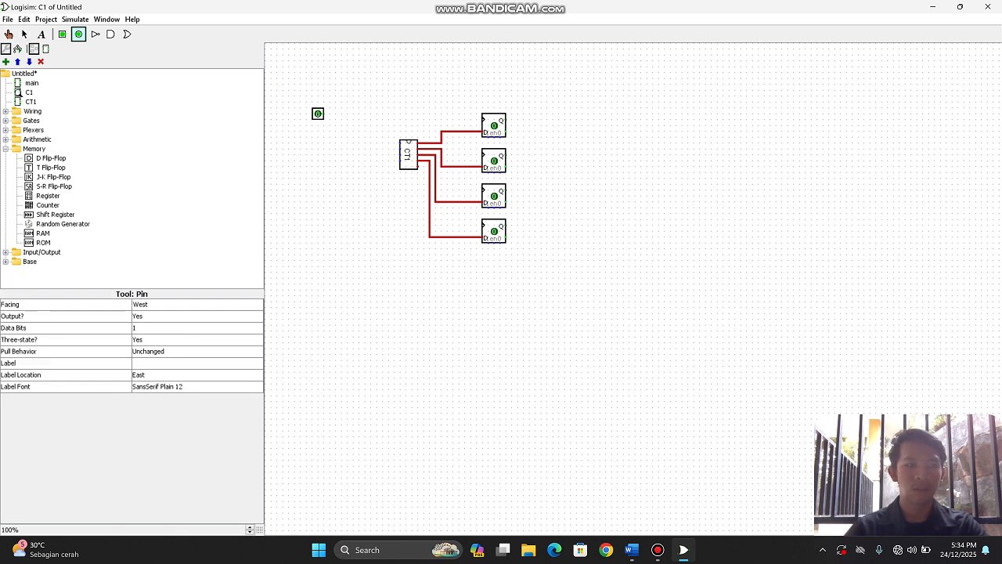
left_click(494, 272)
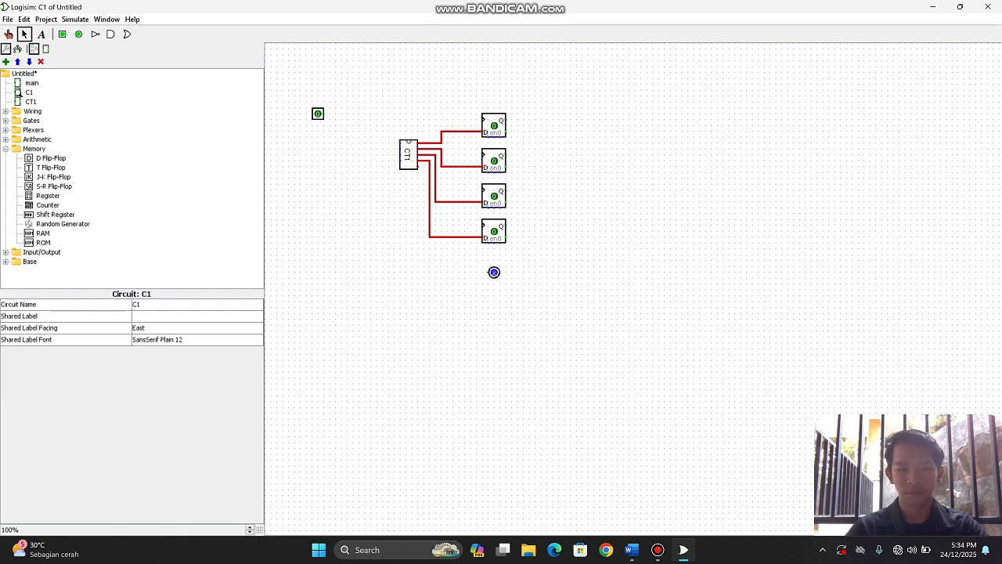
left_click_drag(429, 165, 494, 272)
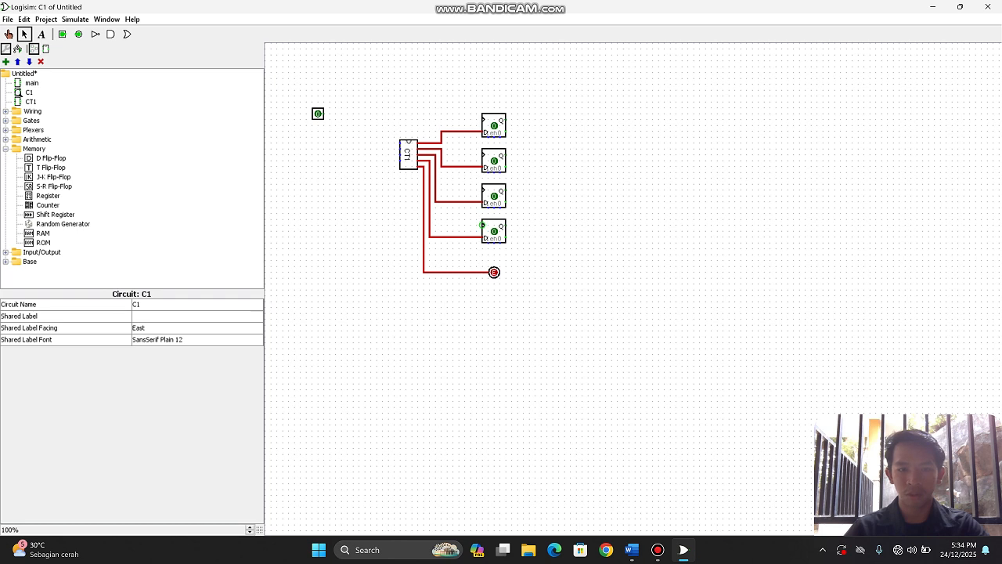
Connect the clock inputs of all four flip-flops together and join them to the input pin with one straight wire
left_click_drag(483, 225, 482, 119)
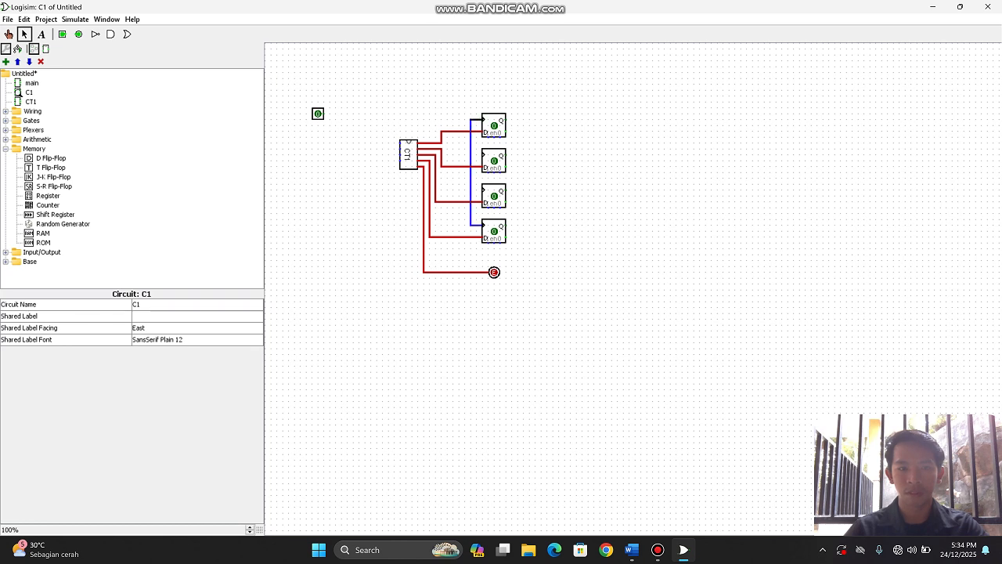
left_click_drag(482, 154, 470, 154)
left_click_drag(482, 189, 469, 189)
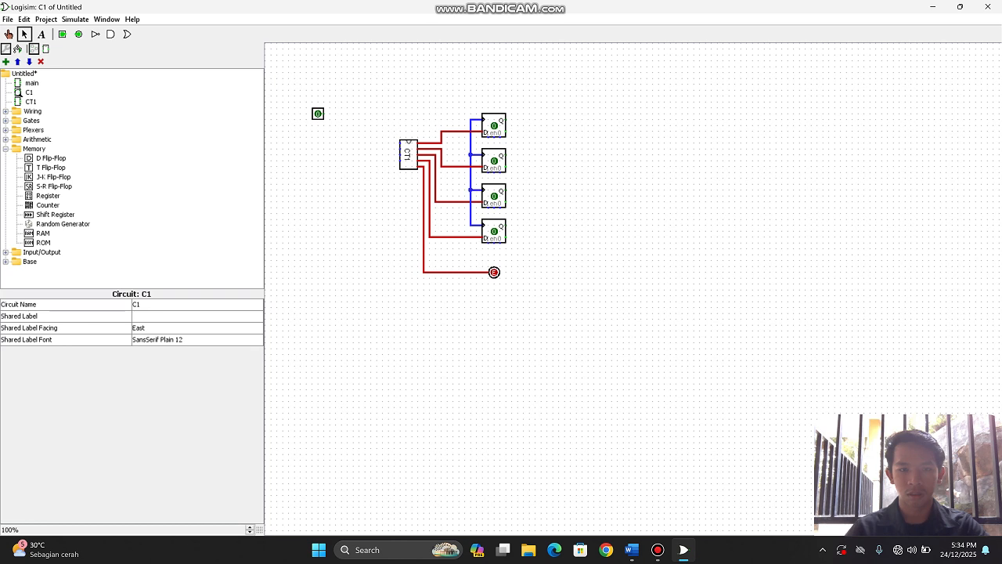
left_click_drag(471, 119, 330, 123)
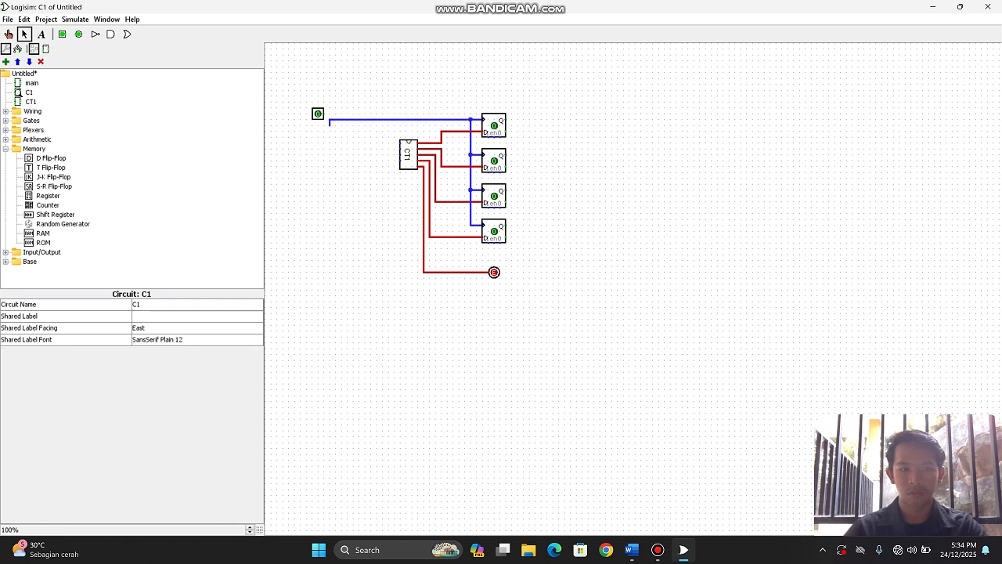
key("Delete")
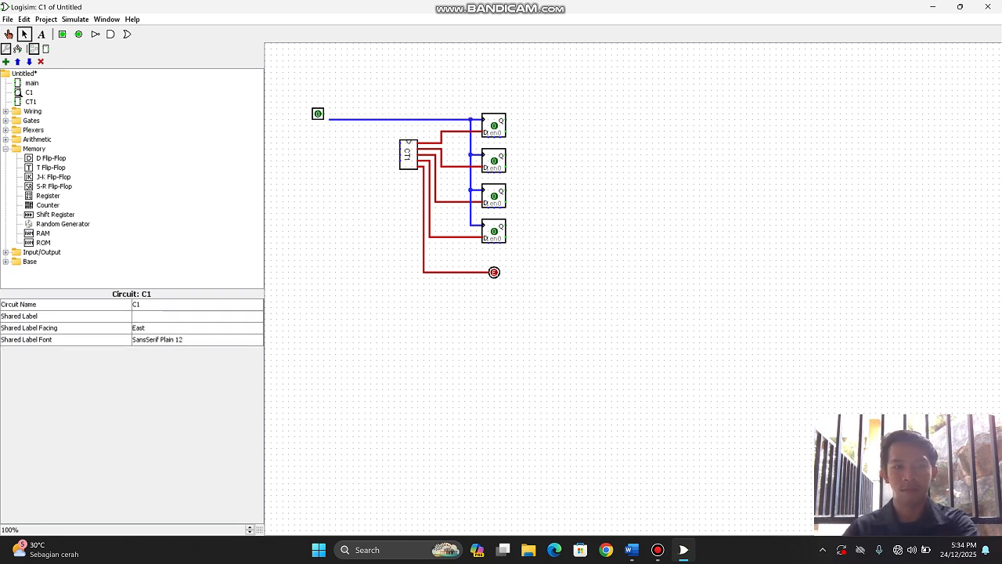
left_click_drag(318, 115, 323, 119)
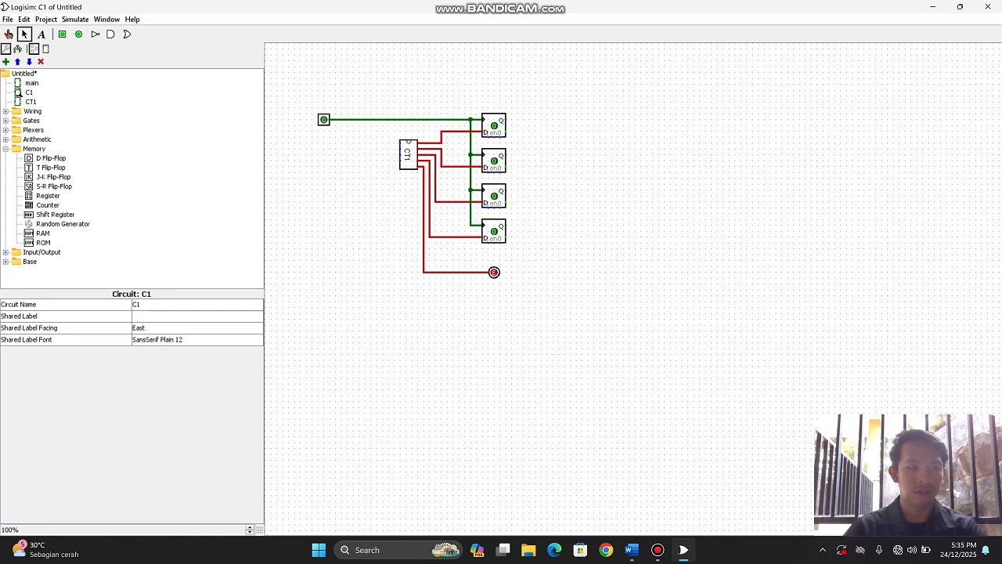
Place a splitter above and right of the flip-flops and set its facing to West
left_click(6, 111)
left_click(46, 120)
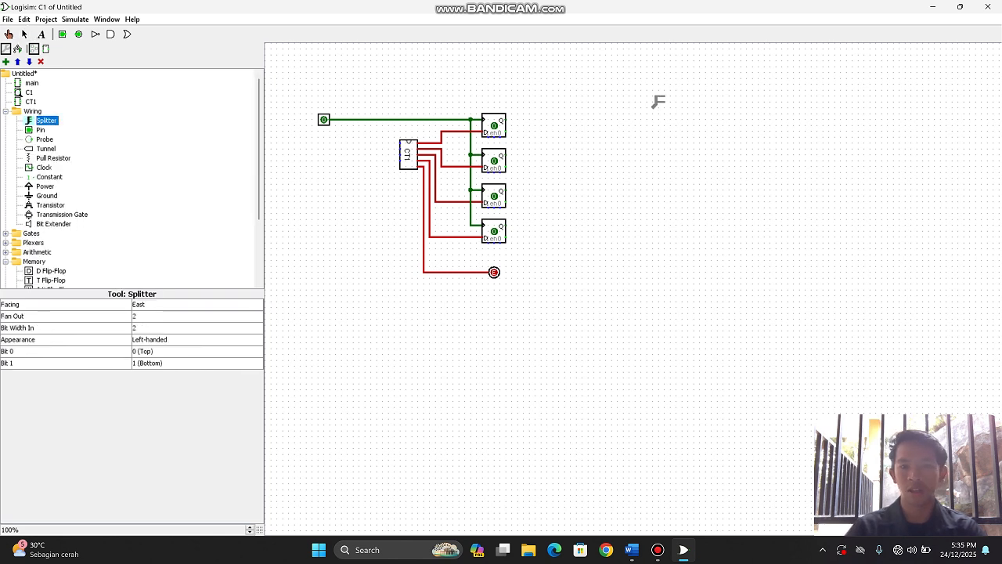
left_click(615, 96)
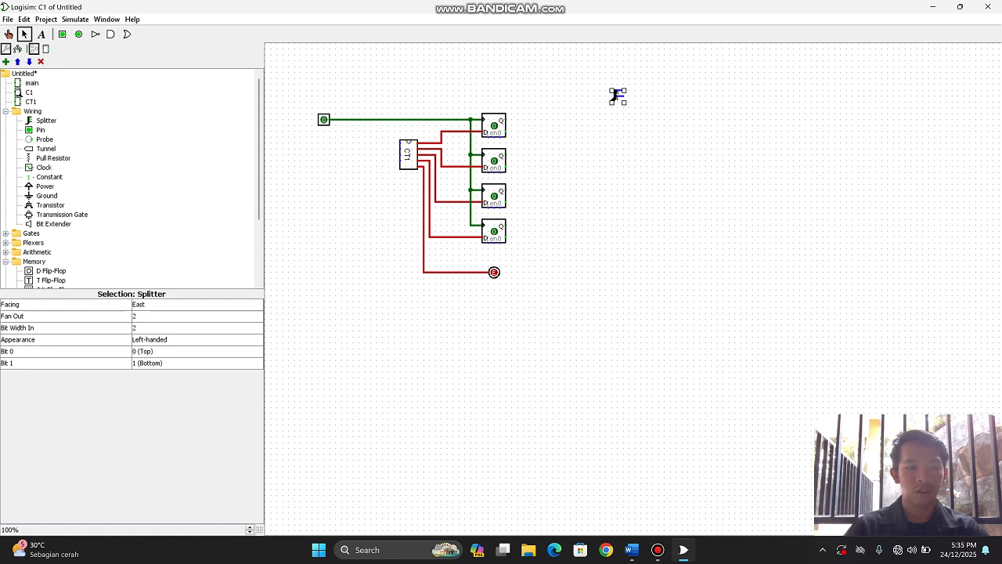
left_click(172, 304)
left_click(165, 344)
Set the splitter's fan out to 4 and bit width in to 4, and move it up above the flip-flop column
left_click(172, 316)
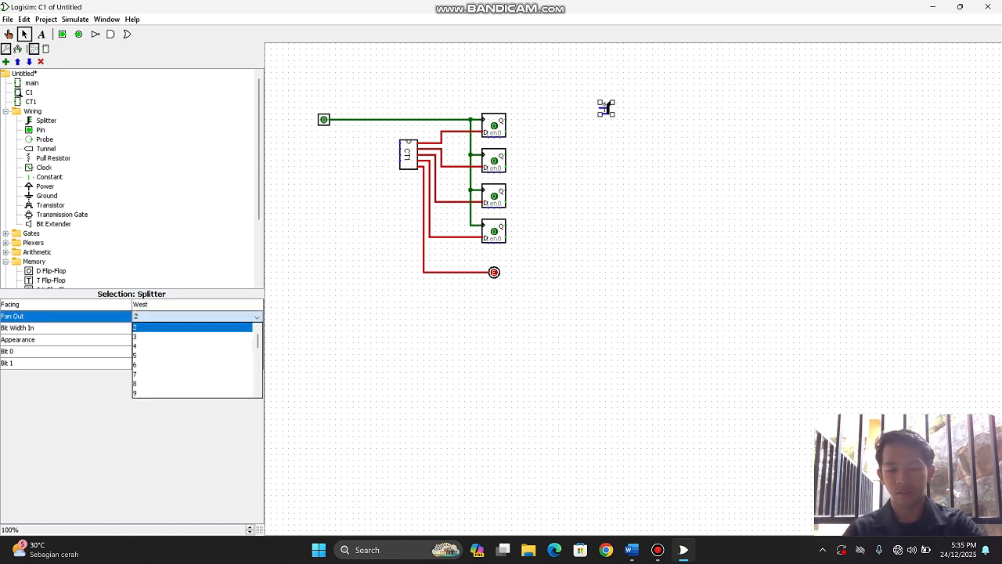
key("Down")
key("Down")
key("Return")
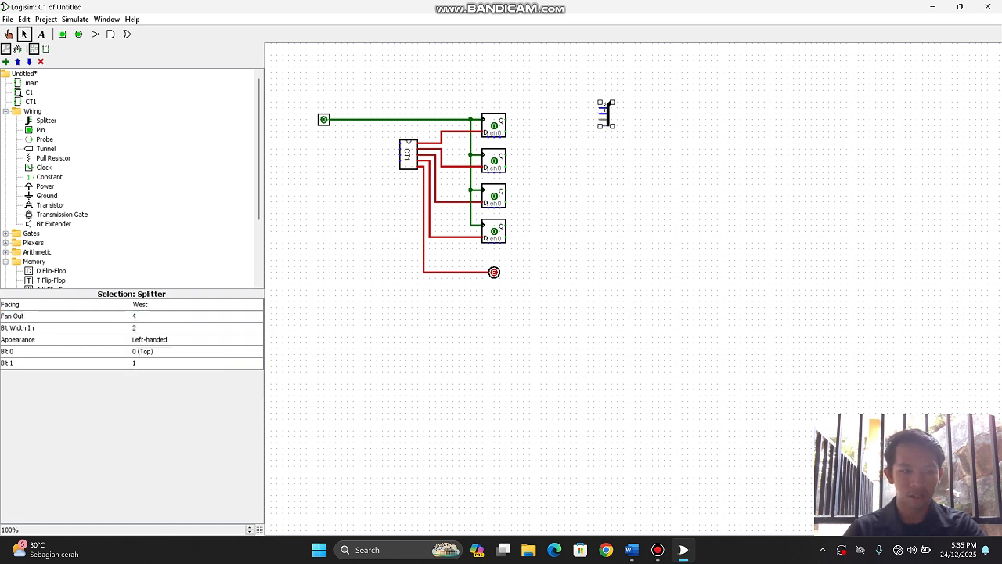
left_click(173, 328)
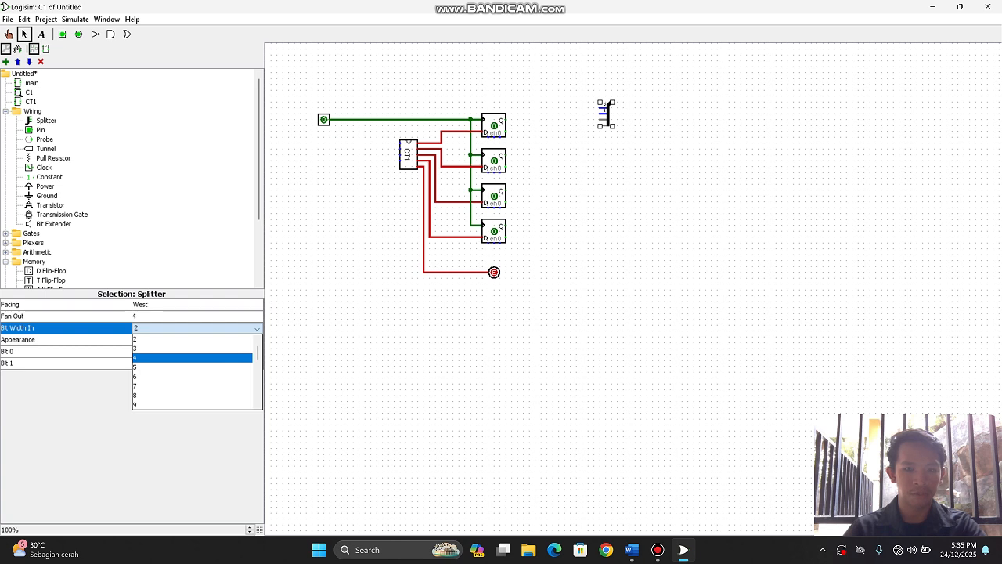
left_click(172, 357)
left_click(408, 344)
left_click_drag(609, 103, 610, 78)
left_click(610, 79)
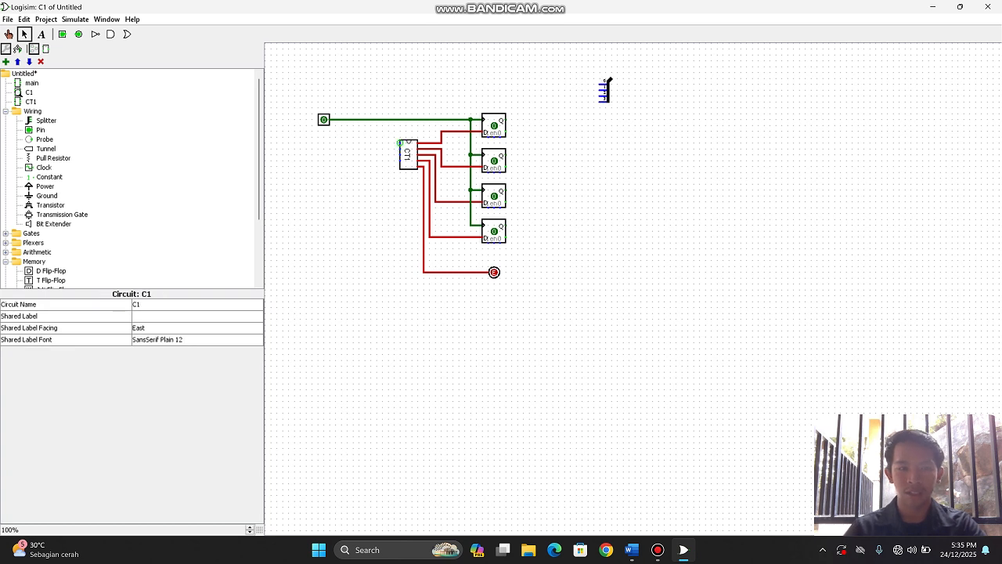
Wire CT1's four inputs over the flip-flops to the splitter, the top input to the lowest branch and the bottom input to the highest
mouse_move(400, 143)
left_mouse_down()
mouse_move(382, 144)
mouse_move(378, 115)
mouse_move(388, 90)
mouse_move(389, 107)
mouse_move(608, 102)
left_mouse_up()
mouse_move(400, 148)
left_mouse_down()
mouse_move(379, 125)
mouse_move(382, 95)
mouse_move(608, 95)
left_mouse_up()
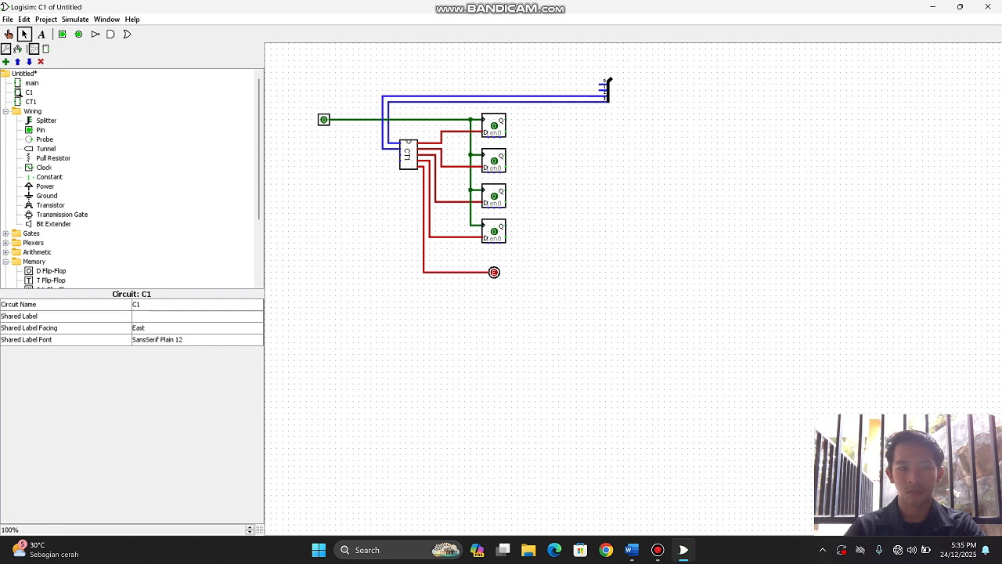
mouse_move(400, 155)
left_mouse_down()
mouse_move(371, 124)
mouse_move(376, 91)
mouse_move(607, 91)
left_mouse_up()
mouse_move(401, 161)
left_mouse_down()
mouse_move(371, 160)
mouse_move(371, 94)
mouse_move(400, 84)
mouse_move(358, 154)
mouse_move(371, 130)
mouse_move(371, 84)
mouse_move(608, 84)
left_mouse_up()
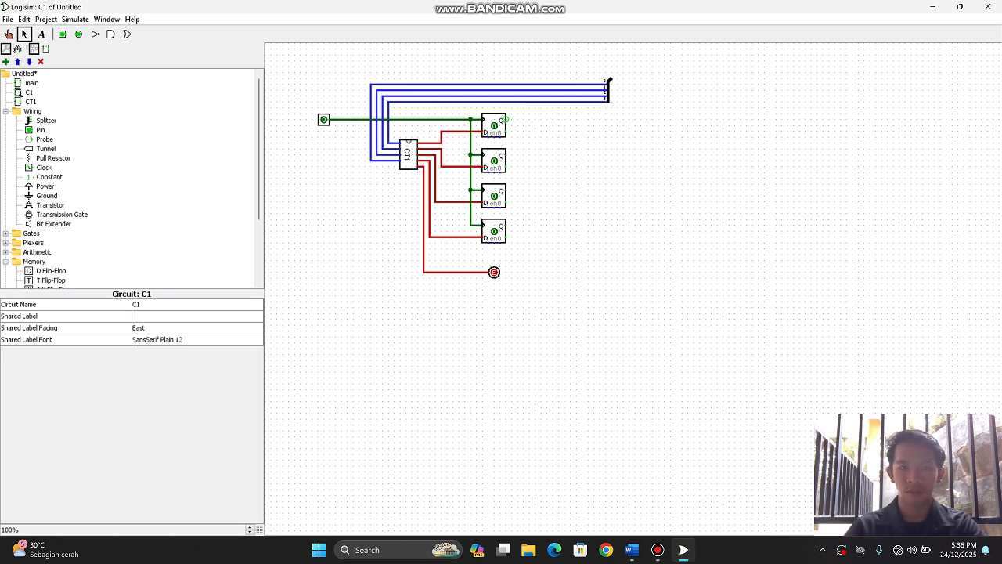
Connect the Q outputs of the four flip-flops, top to bottom, to the feedback wires of CT1's first to fourth inputs
left_click_drag(505, 119, 517, 101)
left_click_drag(505, 154, 529, 95)
left_click_drag(505, 189, 540, 91)
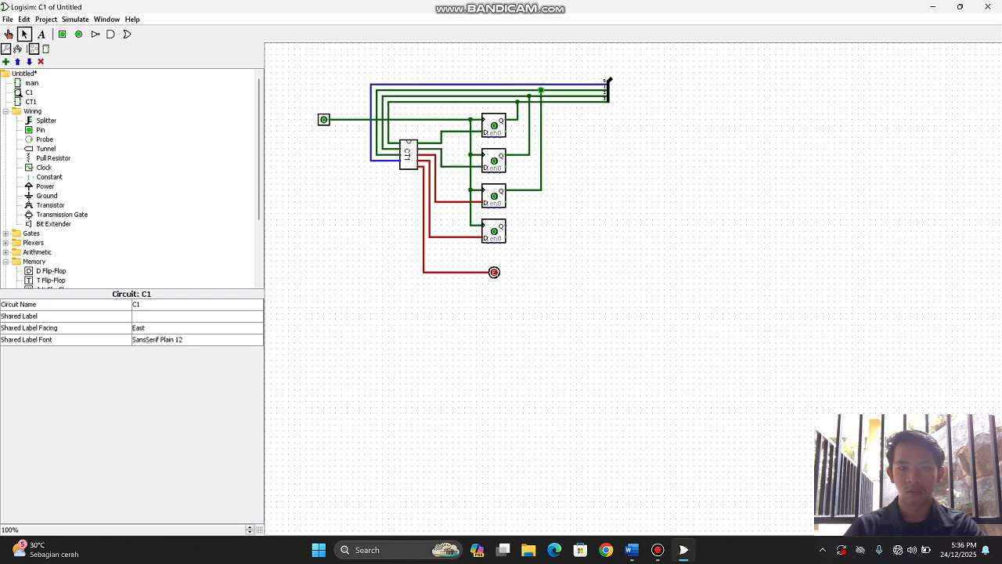
left_click_drag(505, 225, 552, 84)
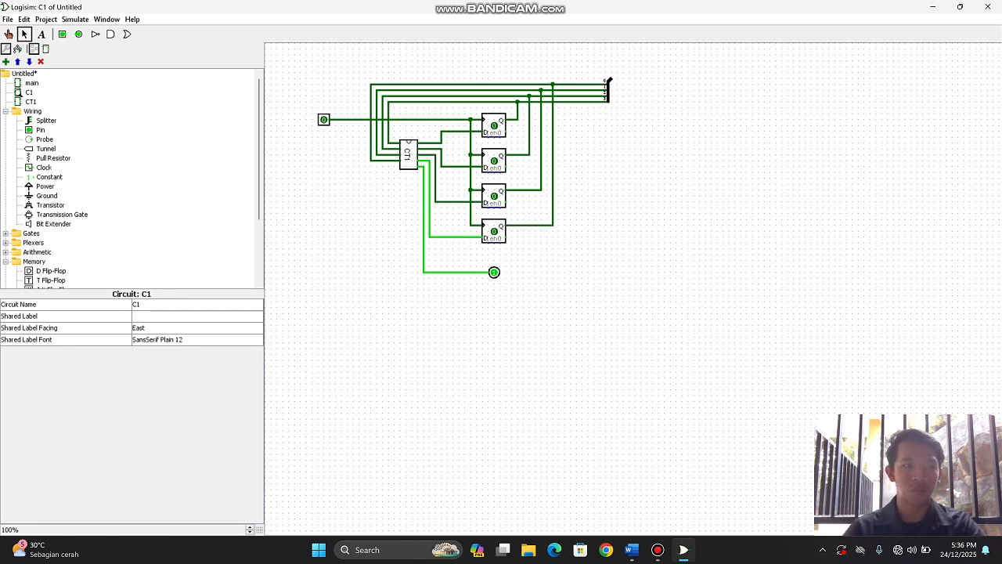
Place an output pin beside the splitter, set its data bits to 4, and wire it to the splitter's combined end
key("ctrl+5")
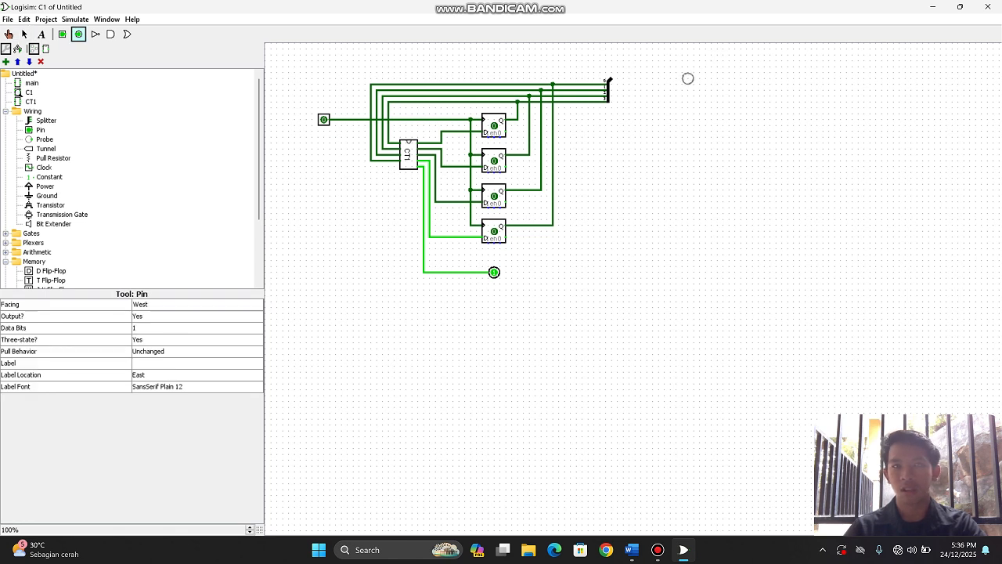
left_click(687, 78)
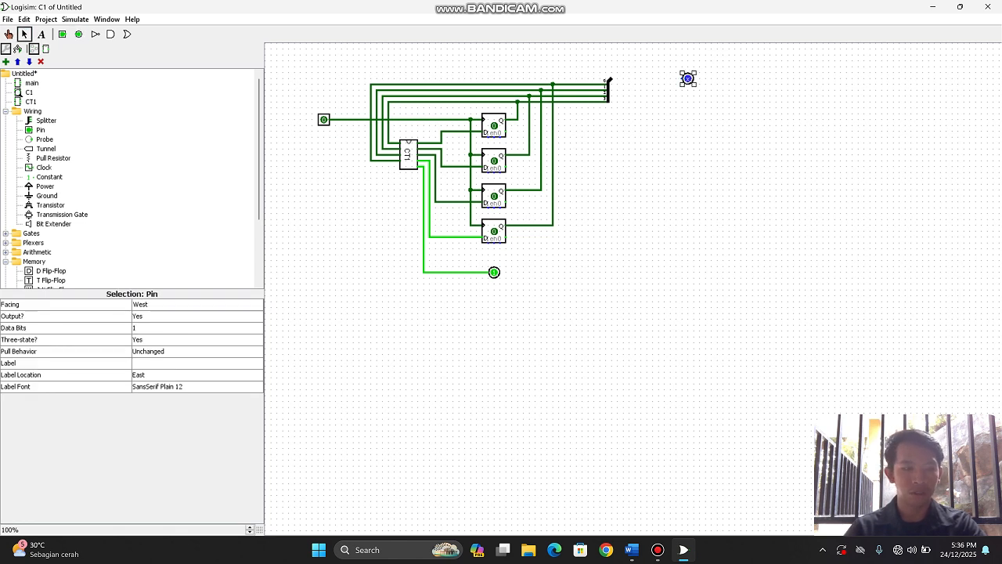
left_click(197, 328)
left_click(188, 367)
left_click(470, 337)
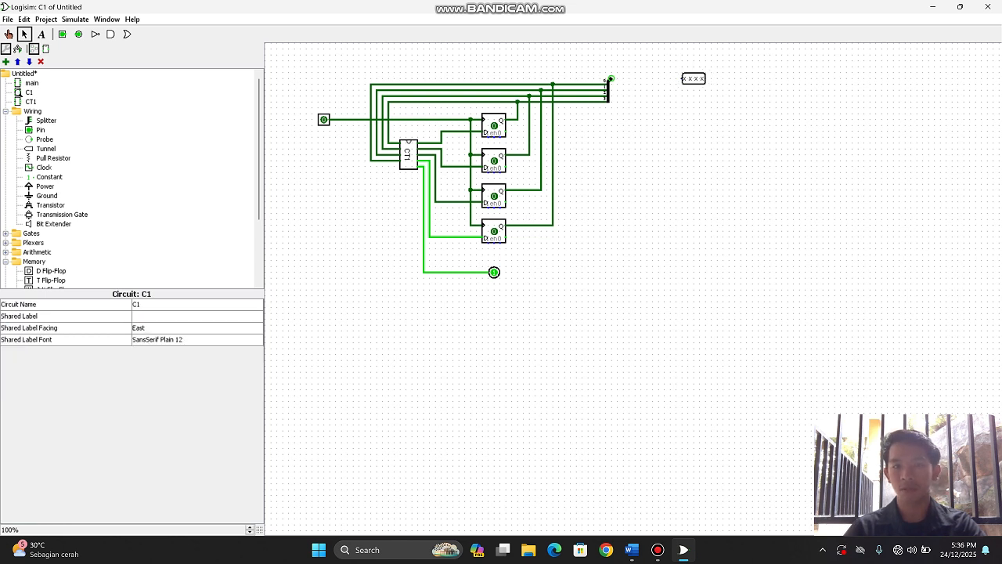
left_click_drag(610, 79, 683, 79)
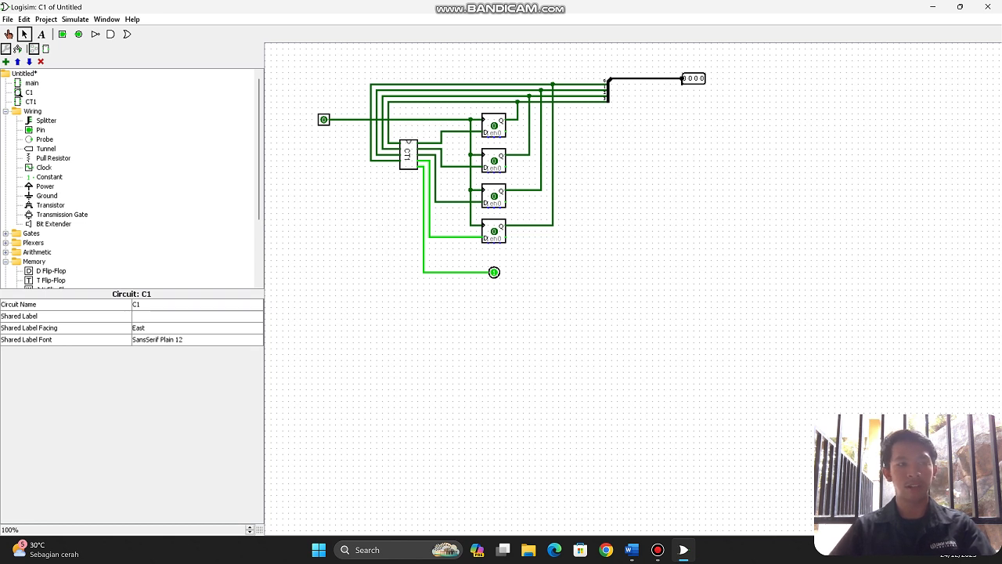
Add a new circuit named C2 to the project
left_click(5, 61)
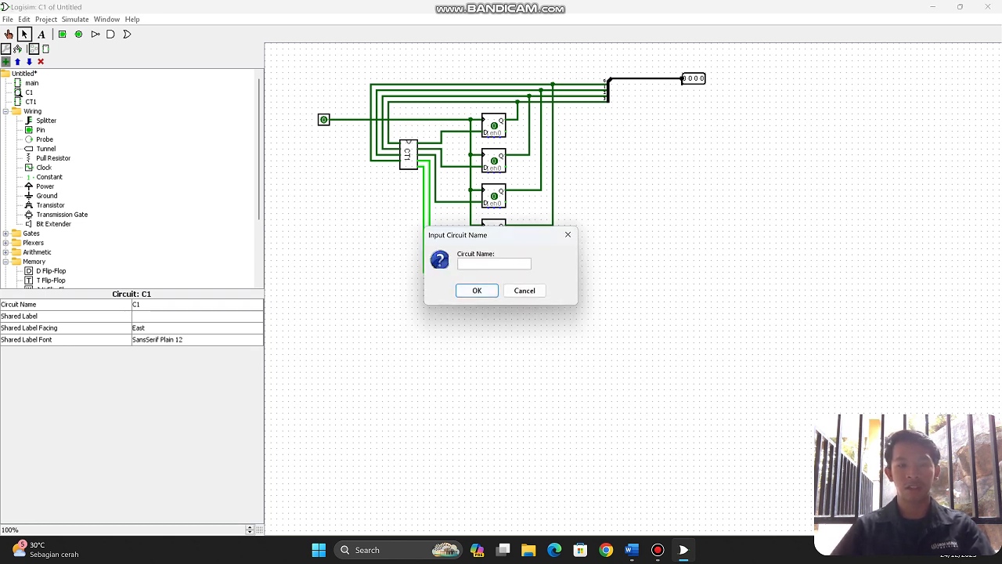
type("C2")
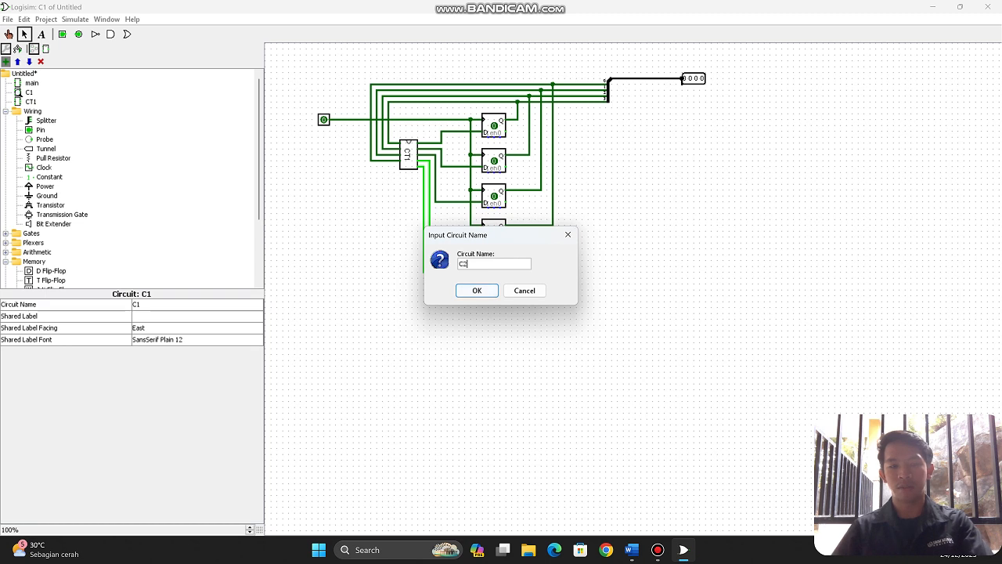
key("Return")
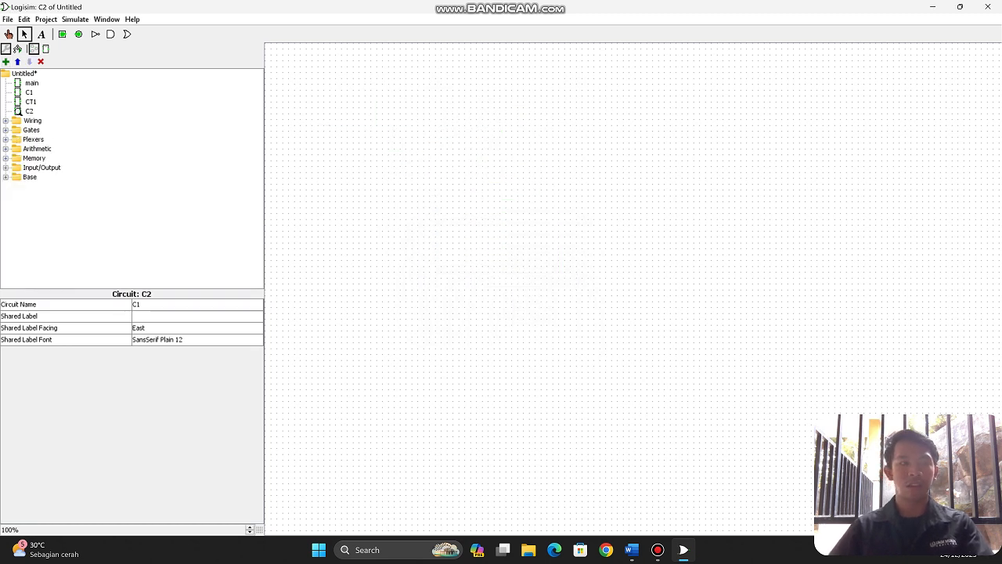
Open the combinational analysis for circuit C2 and add the inputs A, B and C
left_click(46, 19)
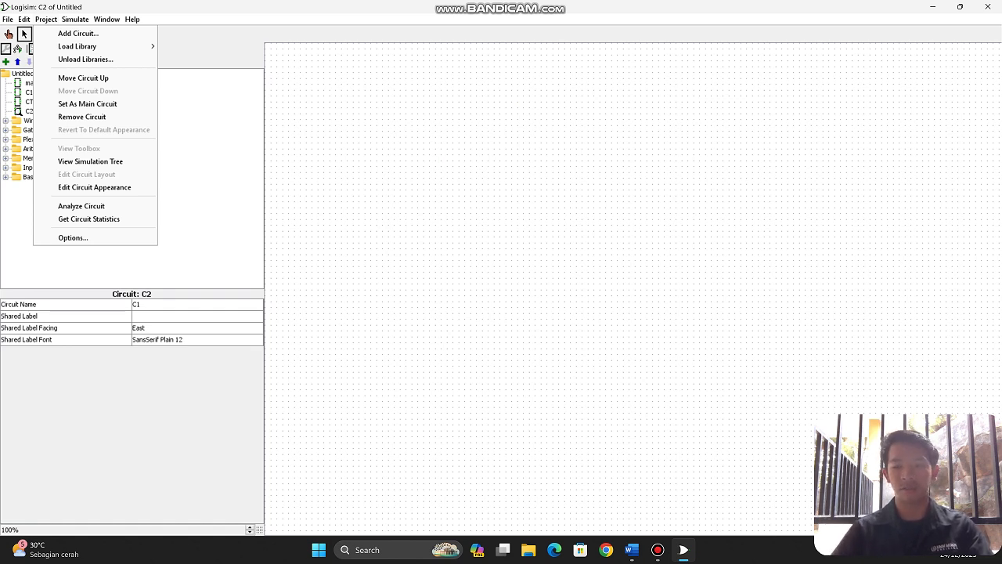
left_click(81, 206)
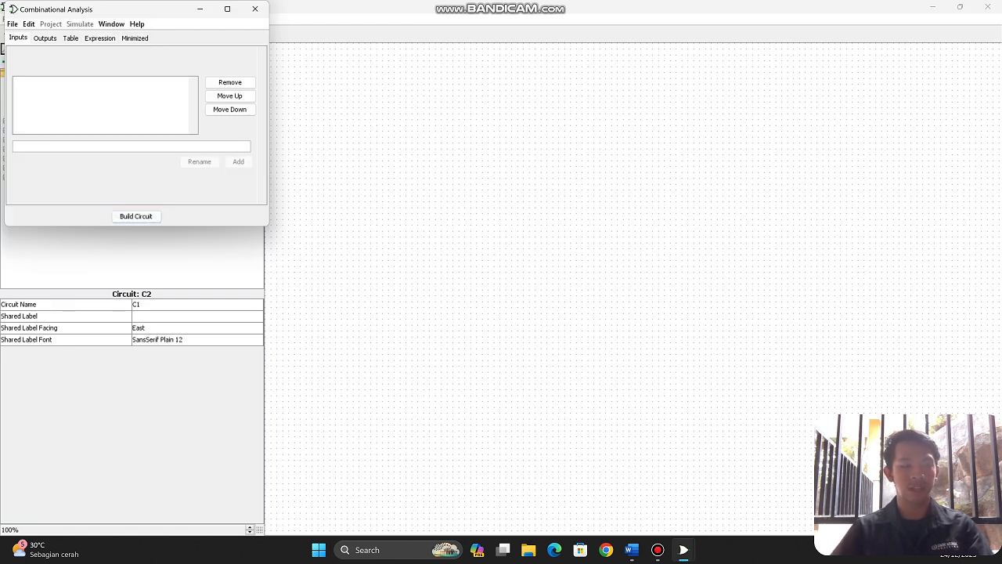
type("A")
key("Return")
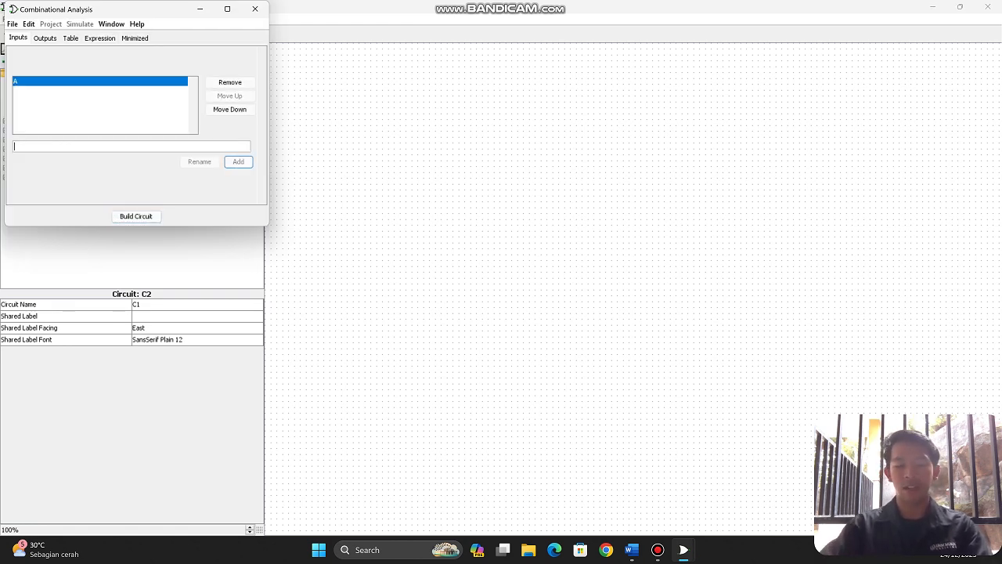
type("B")
key("Return")
type("C")
key("Return")
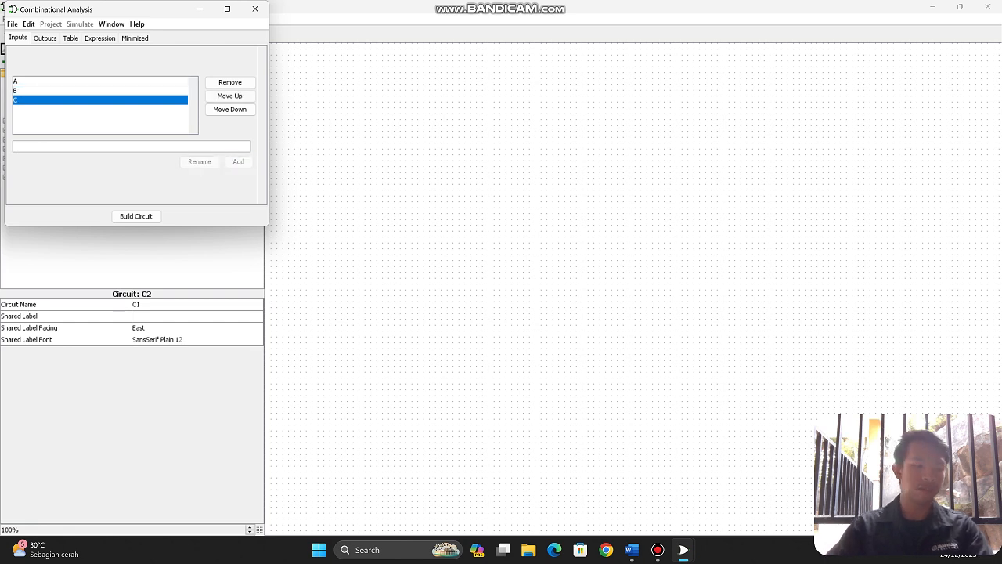
Add the outputs DA, DB, DC and R to the combinational analysis
left_click(45, 38)
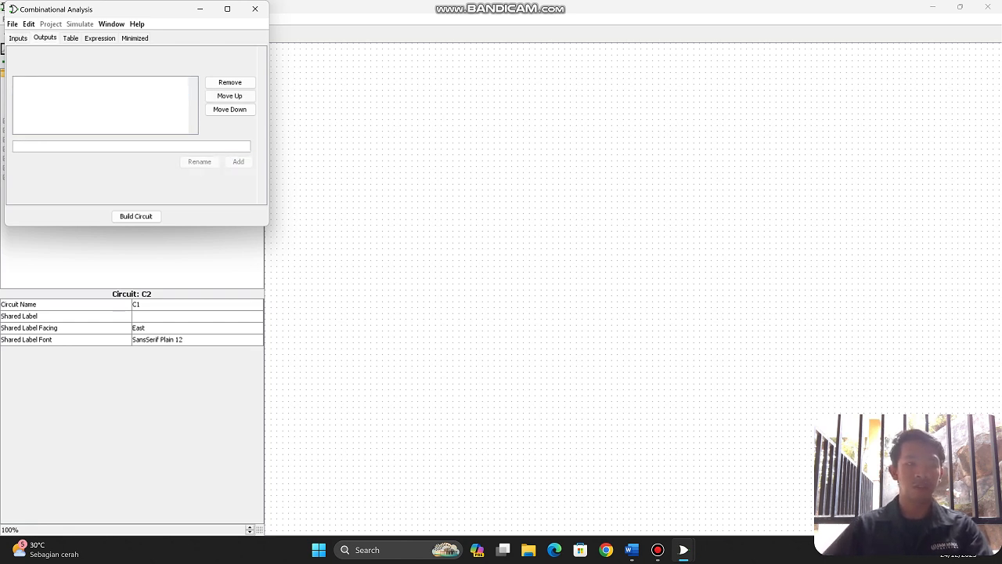
type("DA")
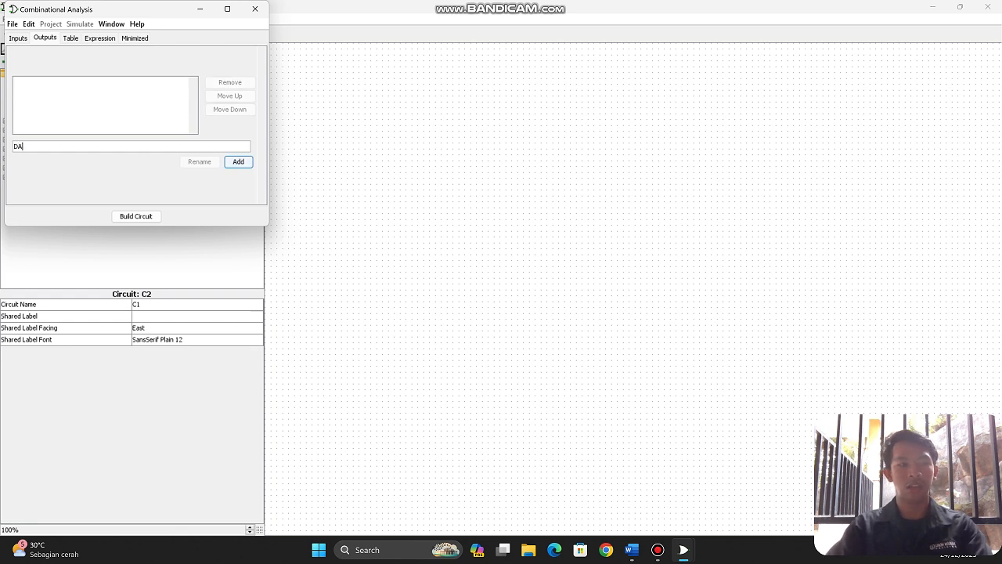
key("Return")
type("DB")
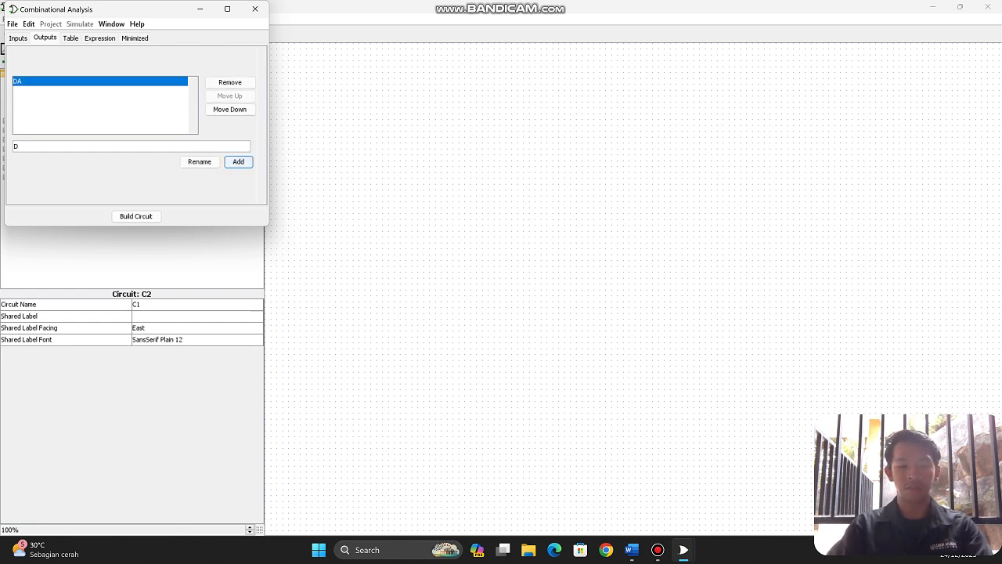
key("Return")
type("DC")
key("Return")
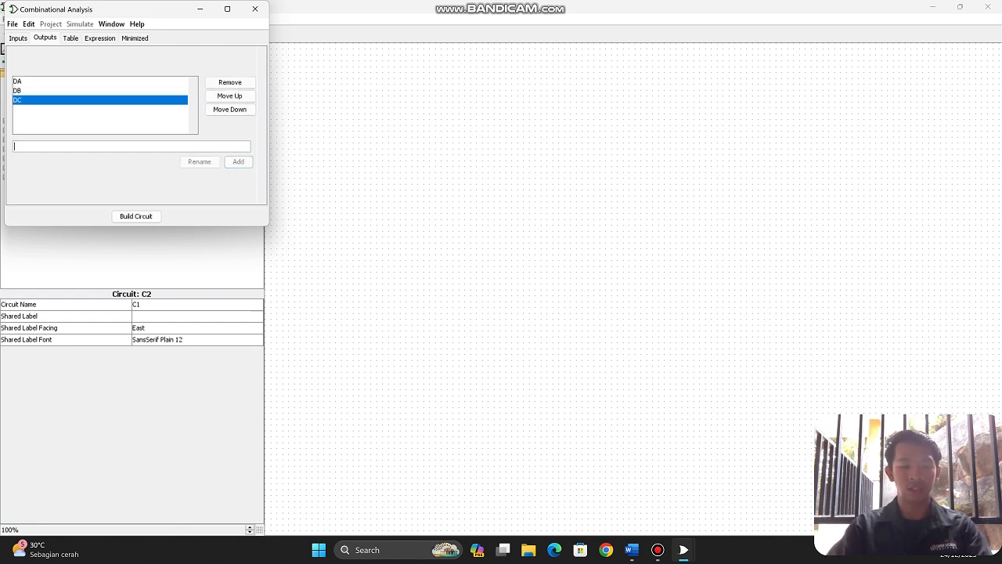
type("R")
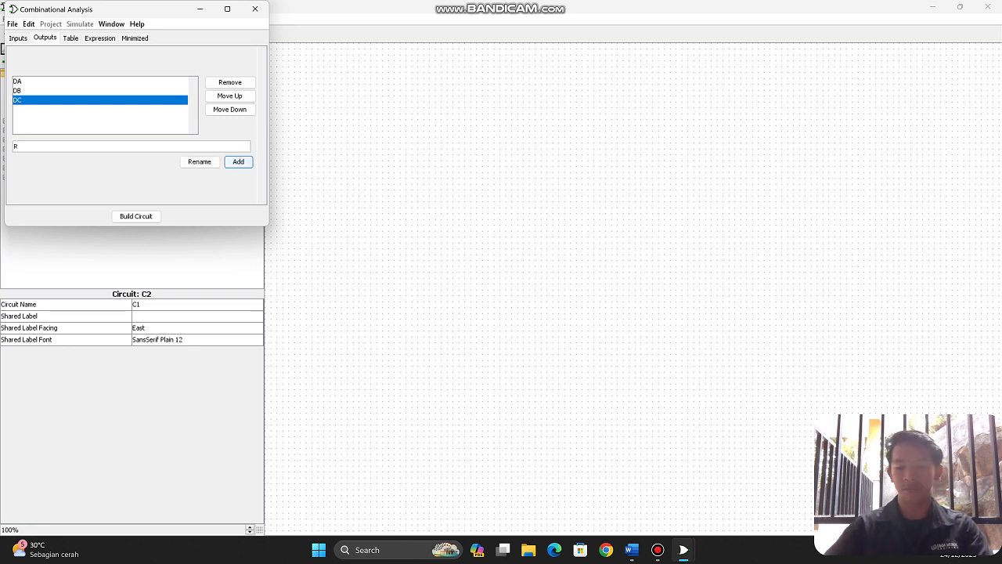
key("Return")
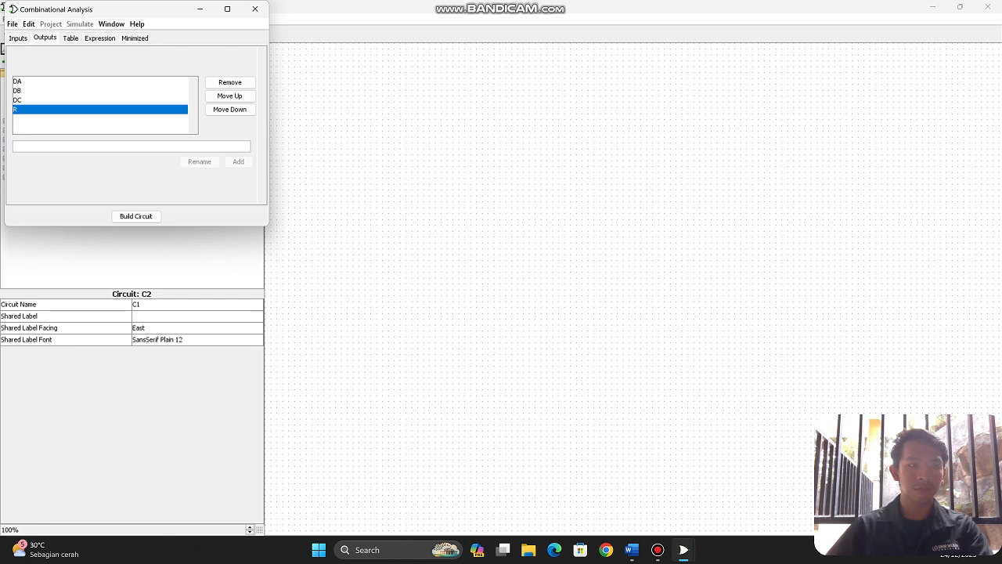
In the truth table, set outputs DA, DB, DC, R to 0011, 0100, 0110 and 1000 for input rows 000 to 011
left_click(70, 37)
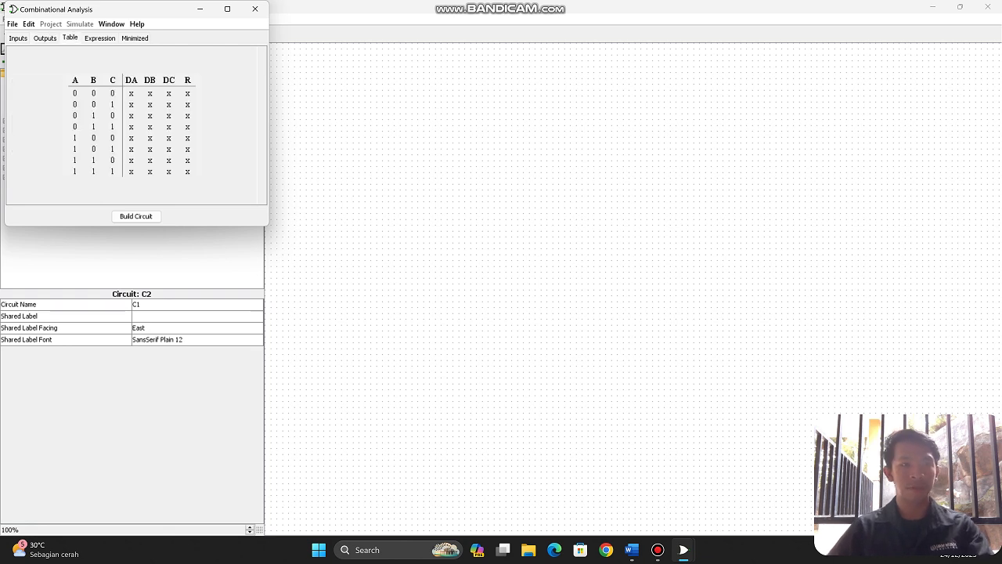
left_click(131, 93)
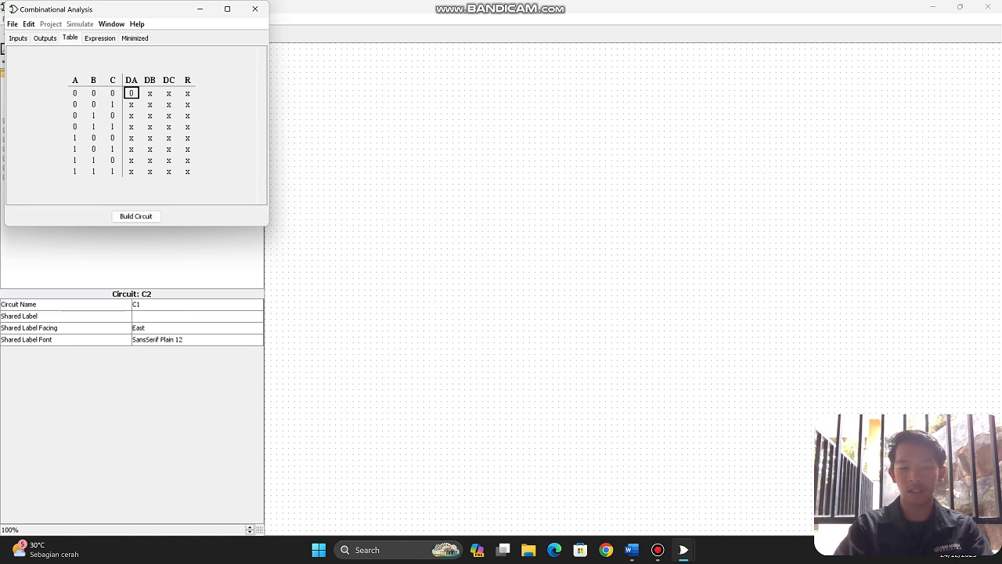
key("Right")
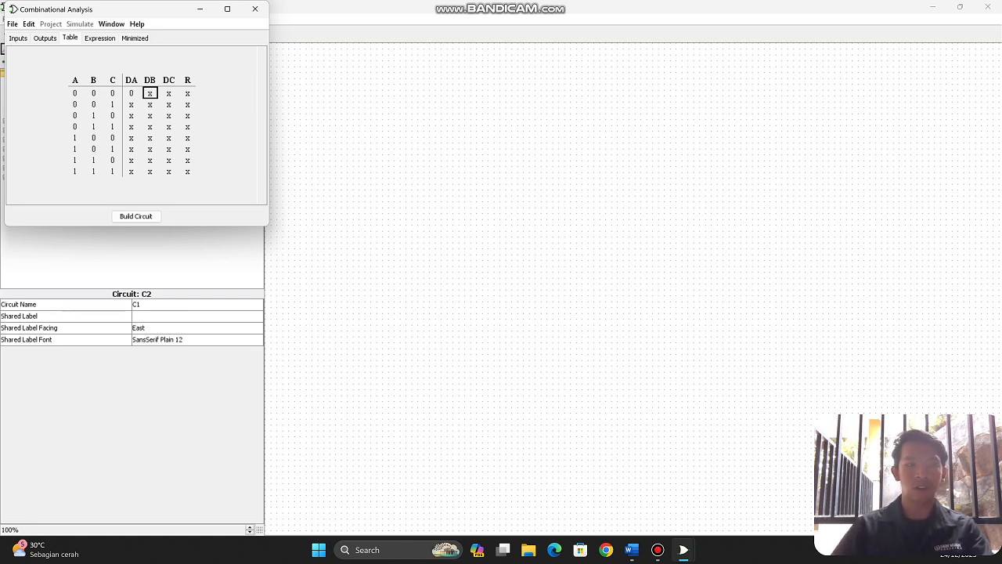
type("0")
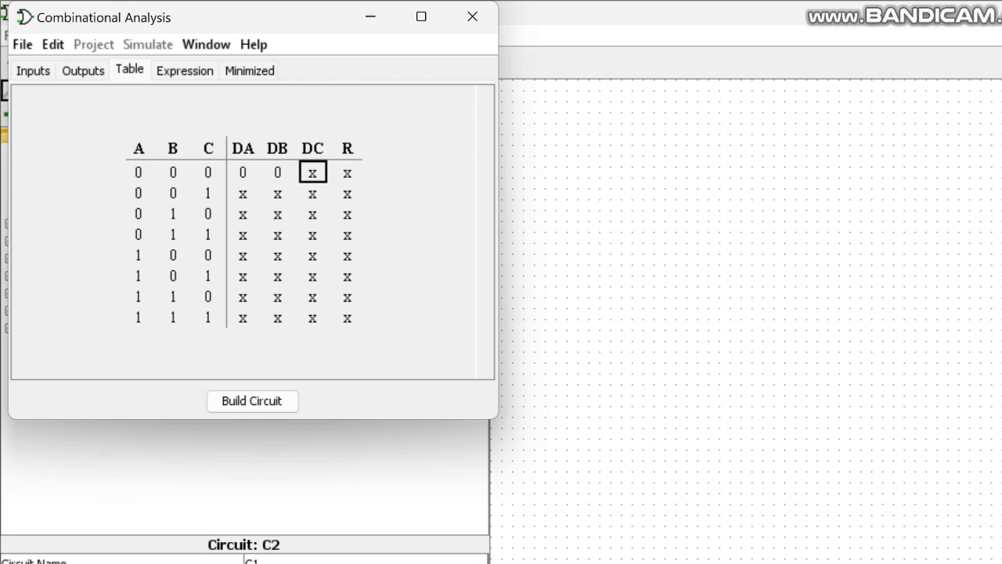
type("11")
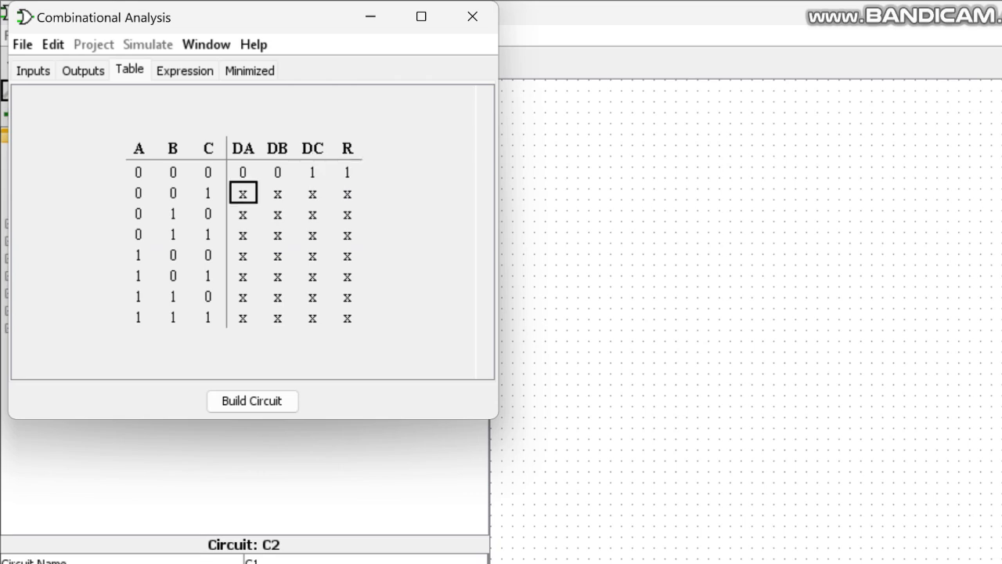
type("0100")
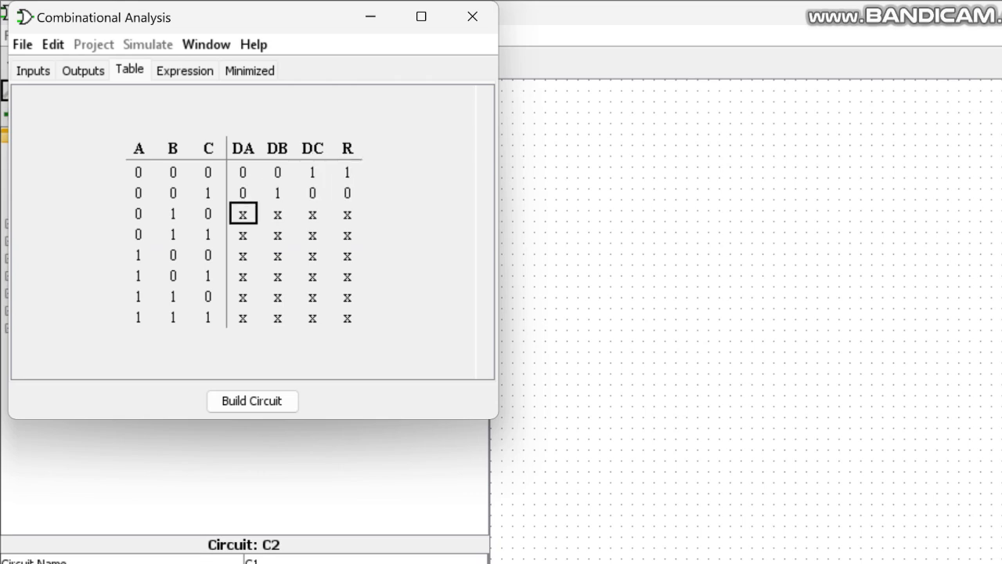
type("011")
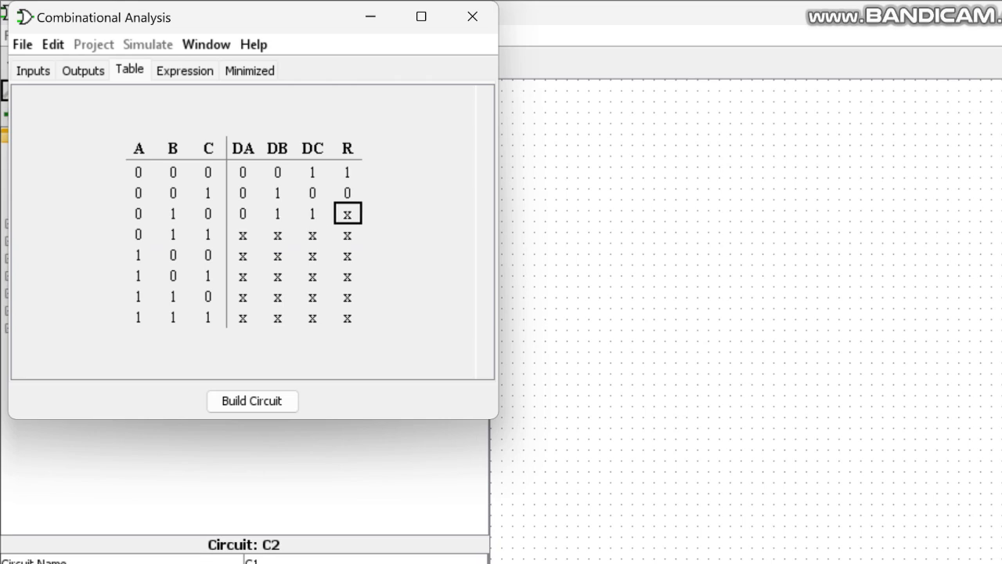
type("0")
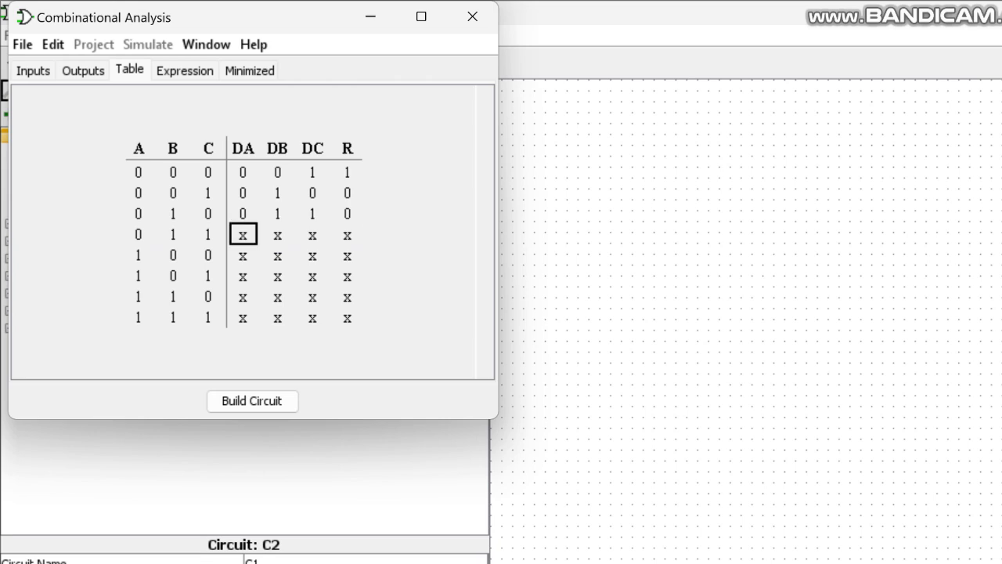
type("1000")
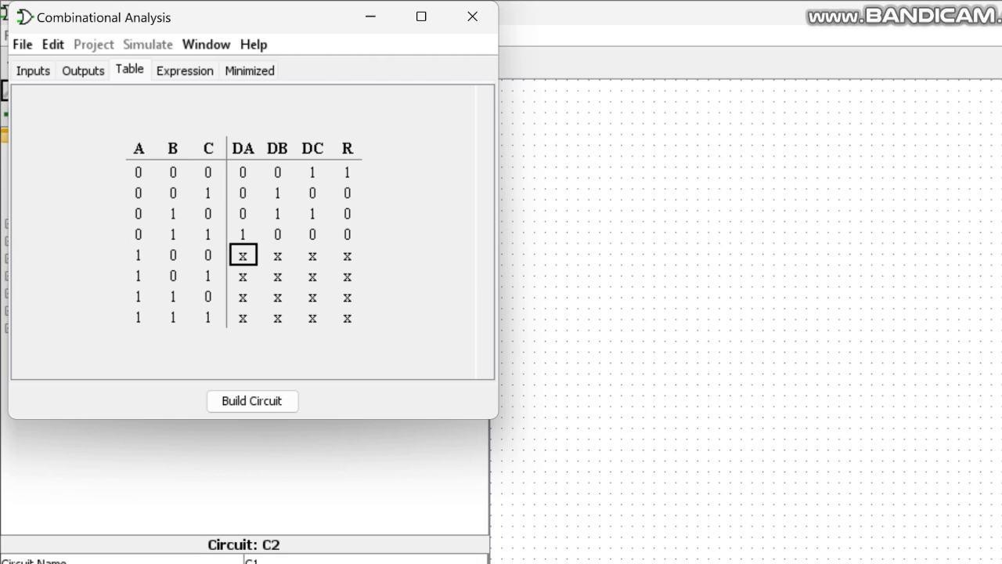
Set the truth table outputs to 1010 for input row 100 and to 0000 for rows 101, 110 and 111
type("1")
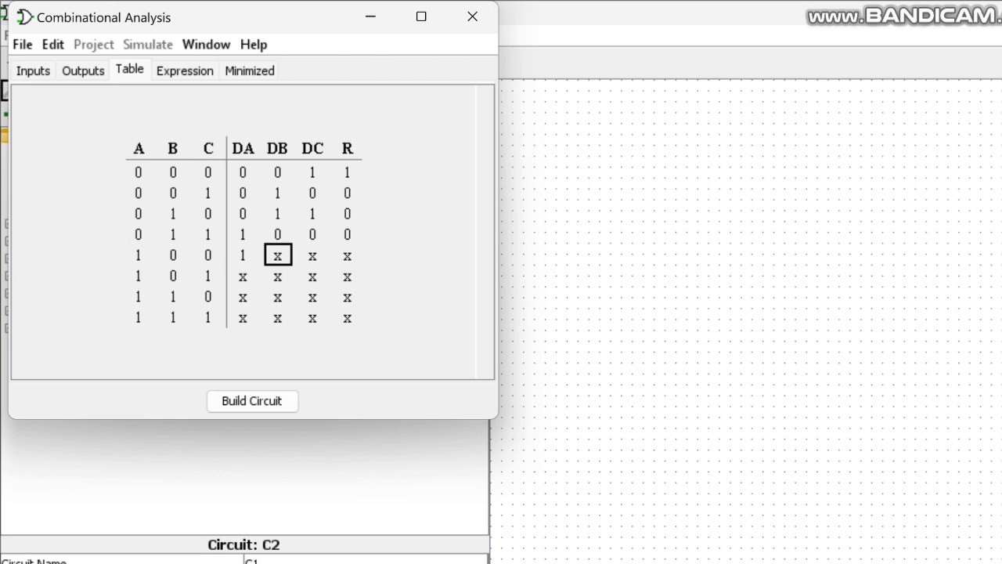
type("010")
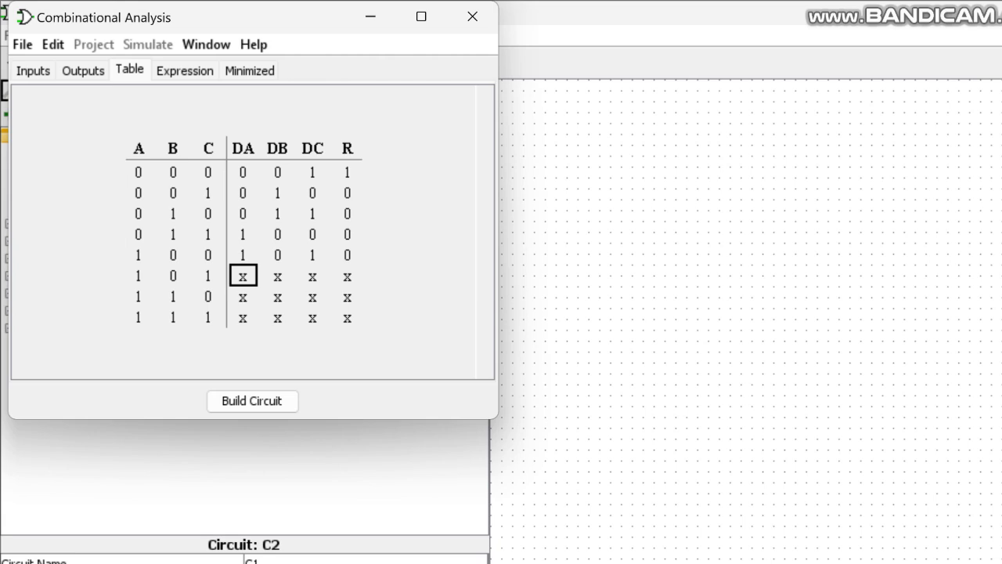
type("00000000000")
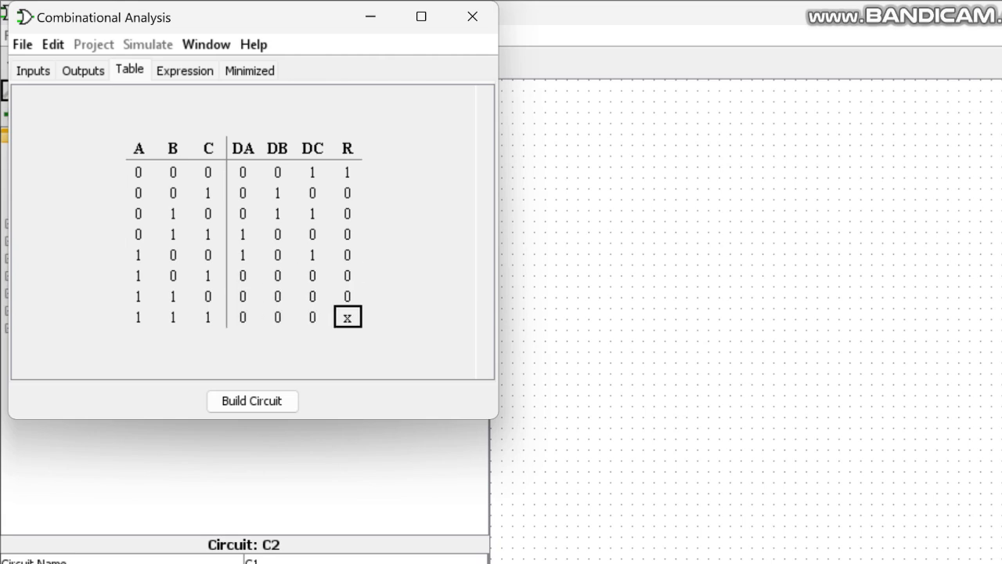
type("0")
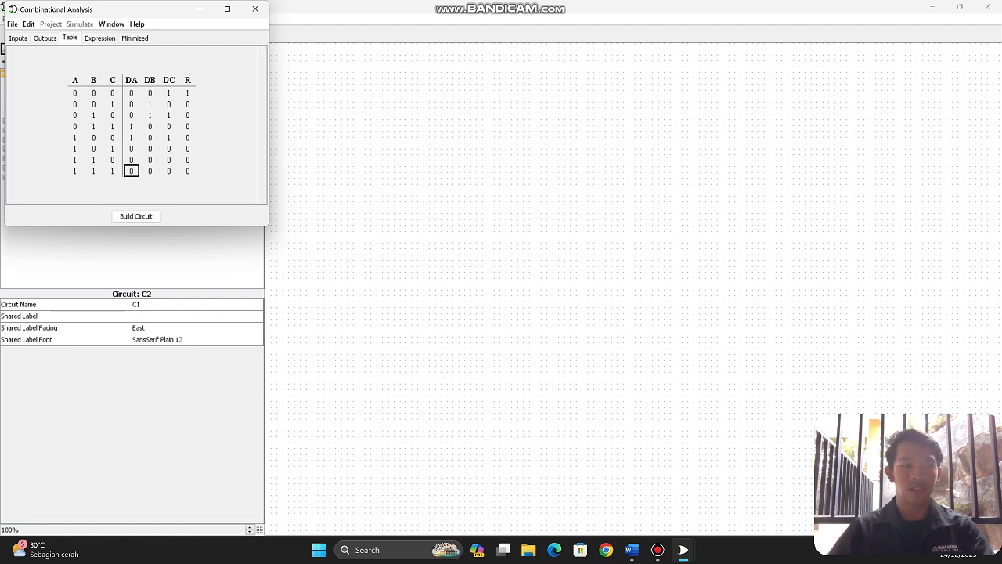
Build the circuit from the truth table under the name CT2 and close the combinational analysis
left_click(135, 217)
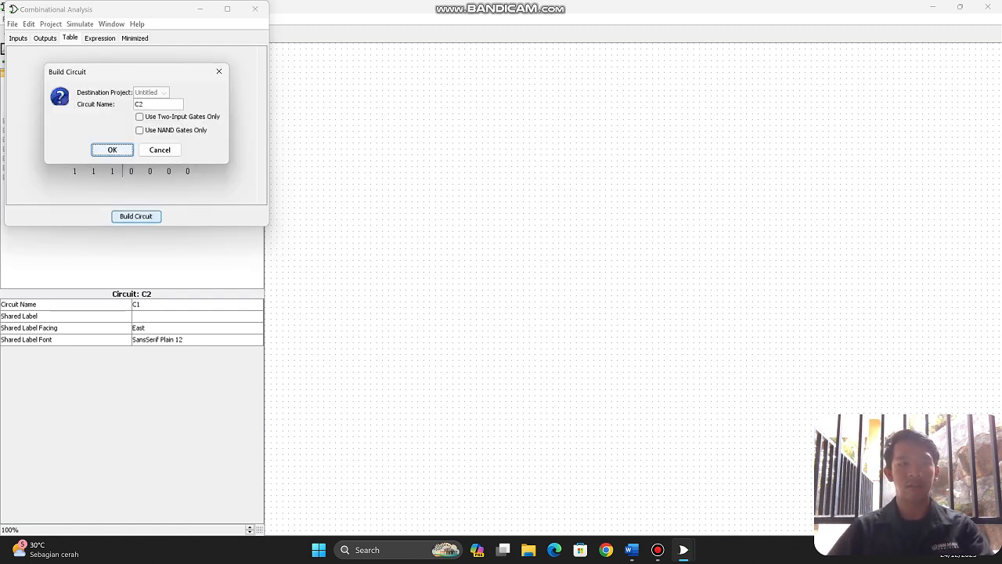
left_click(141, 104)
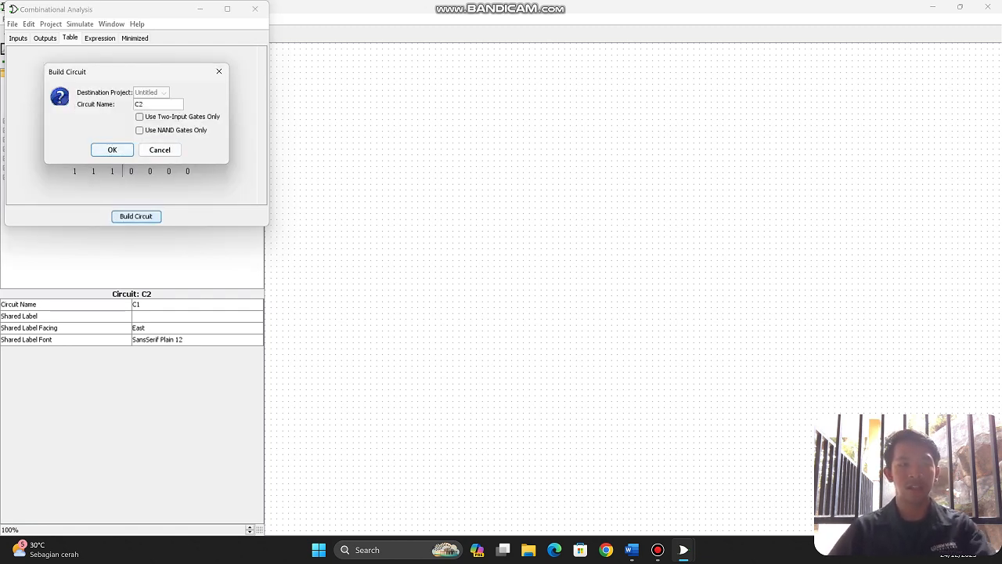
type("T")
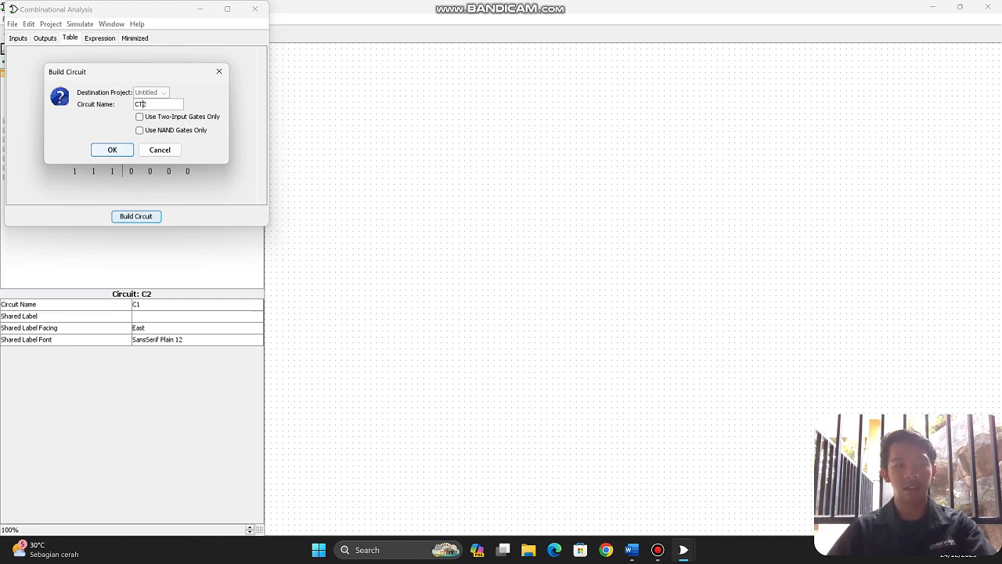
left_click(112, 149)
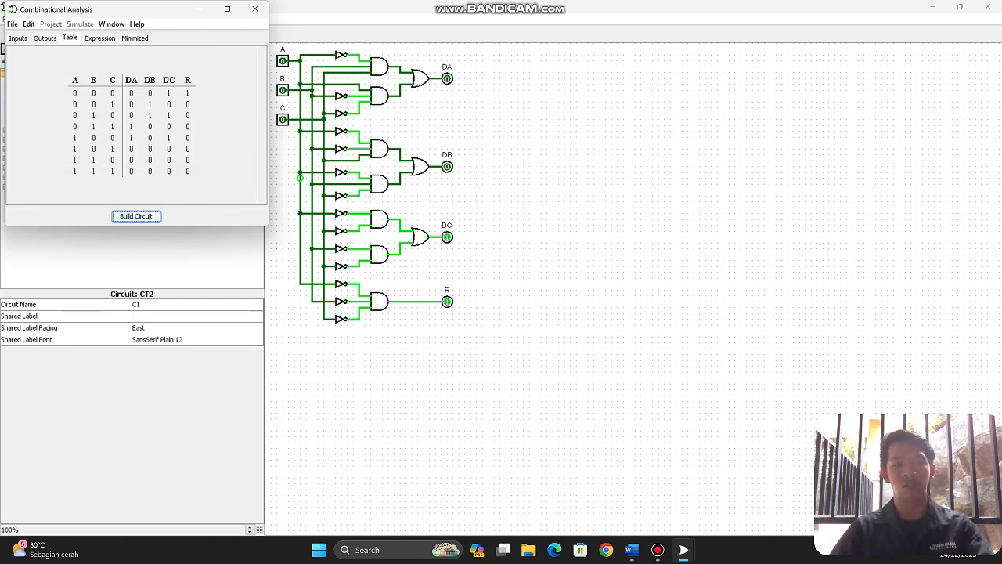
left_click(255, 8)
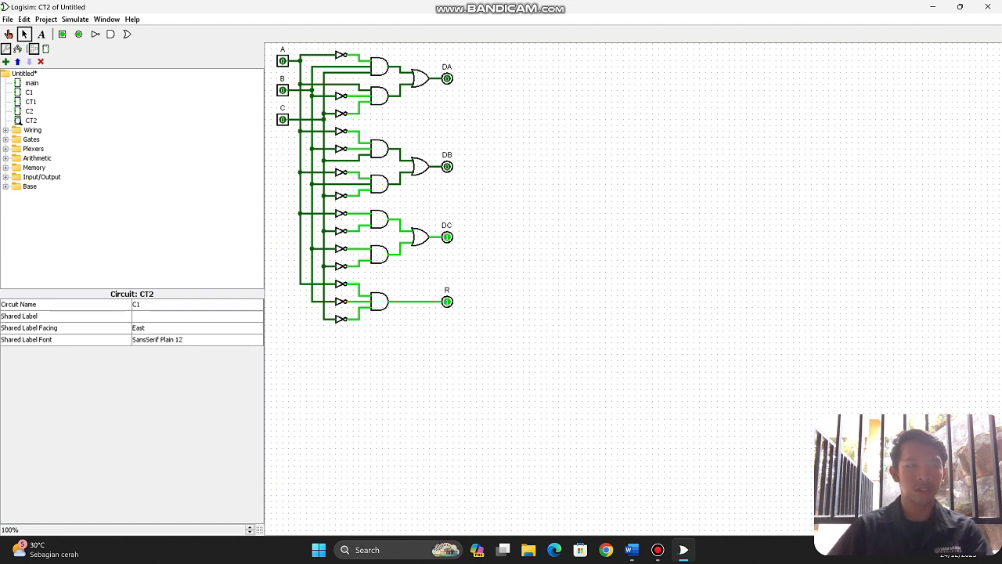
Place the CT2 subcircuit in circuit C2 and set its shared label to CT2
double_click(29, 111)
left_click(30, 119)
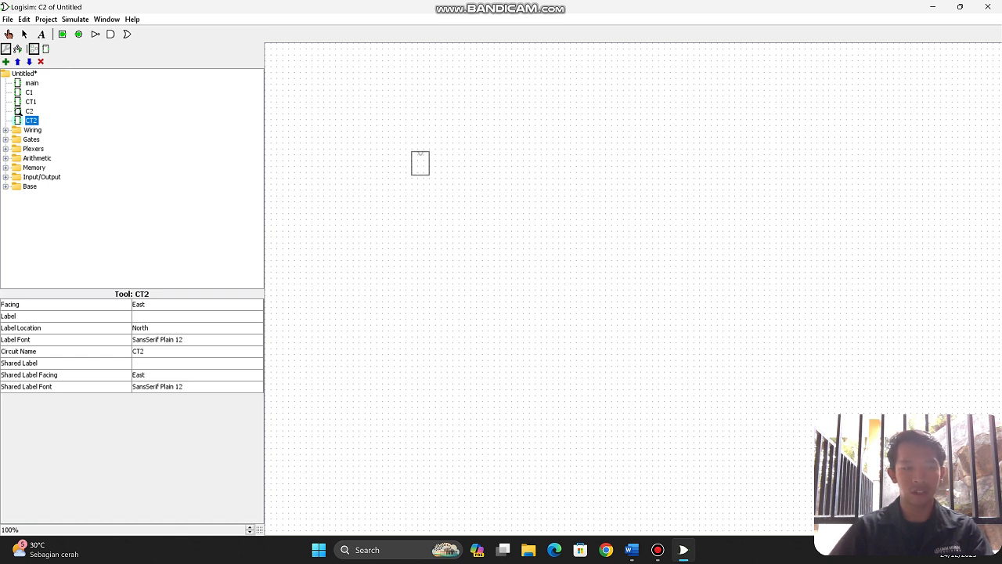
left_click(420, 163)
left_click(196, 363)
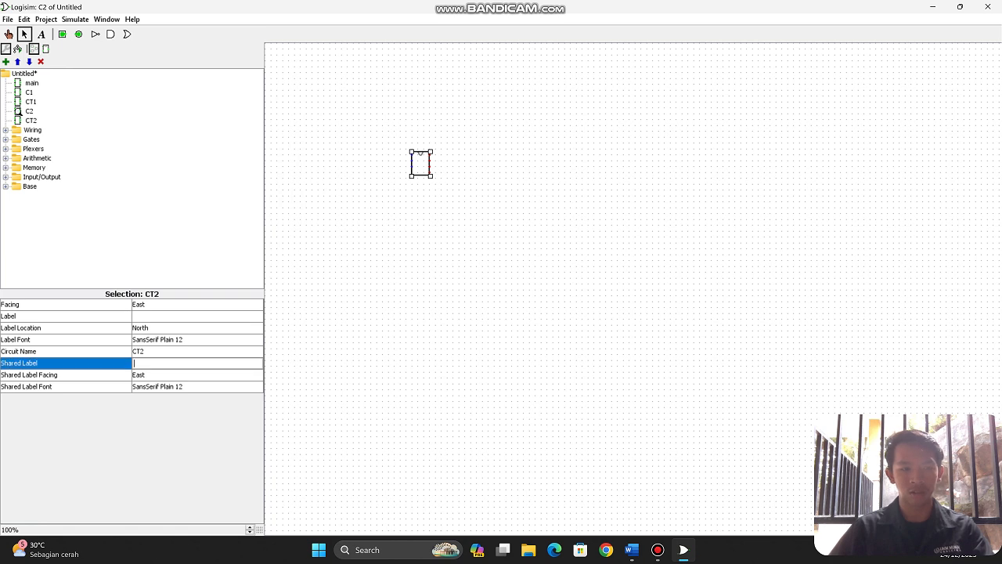
type("CT2")
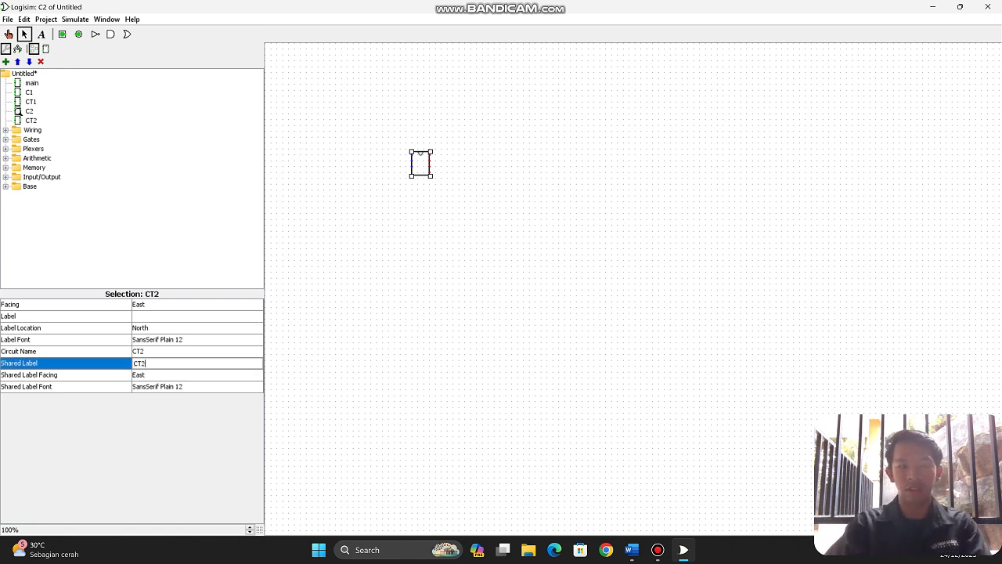
key("Return")
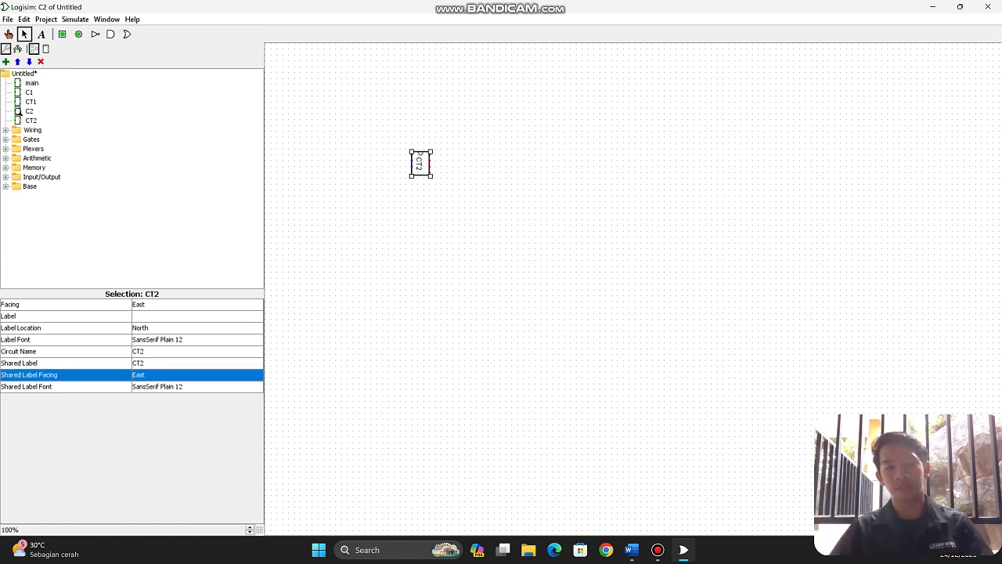
left_click(501, 219)
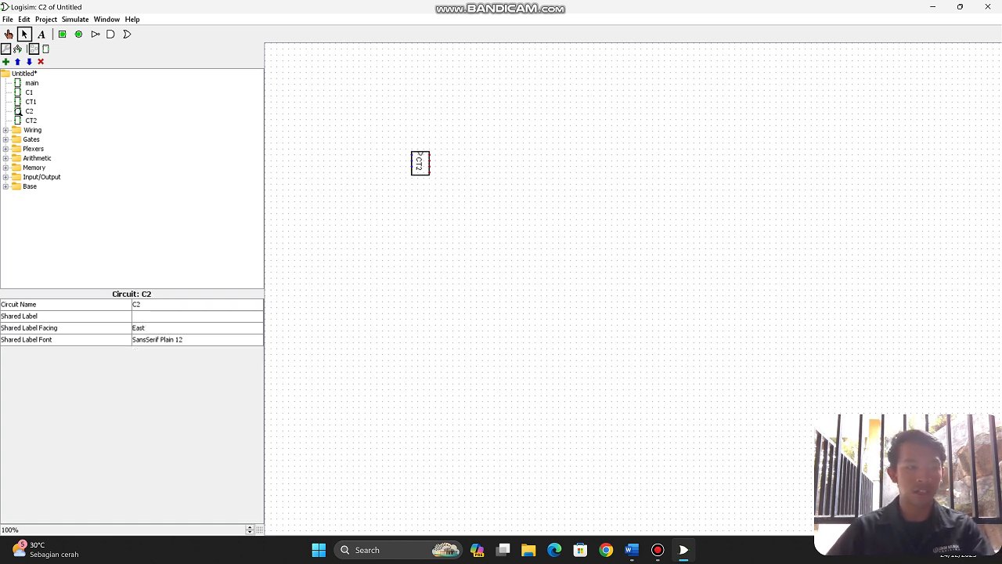
Place three D flip-flops in a vertical column beside the CT2 subcircuit
left_click(5, 168)
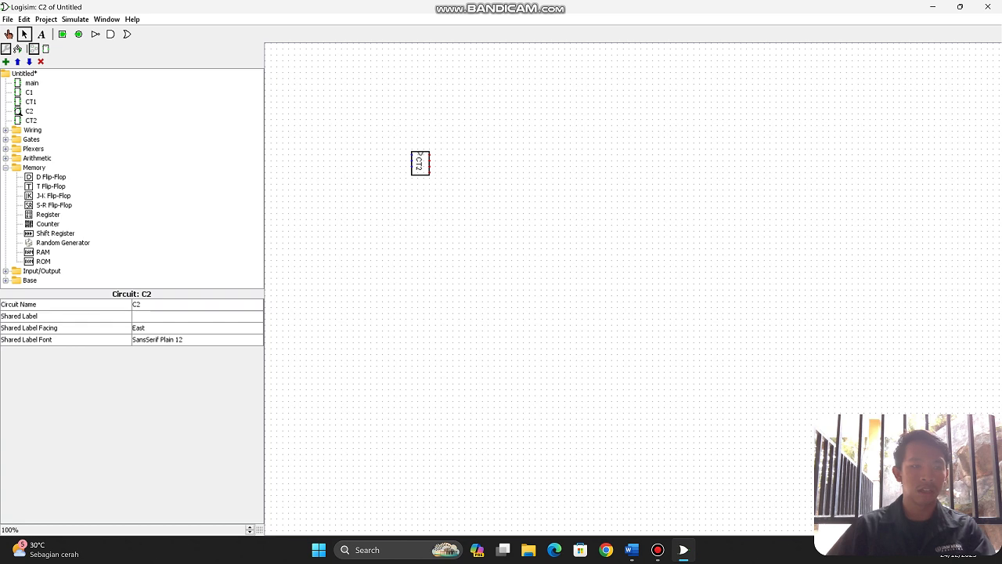
left_click(51, 177)
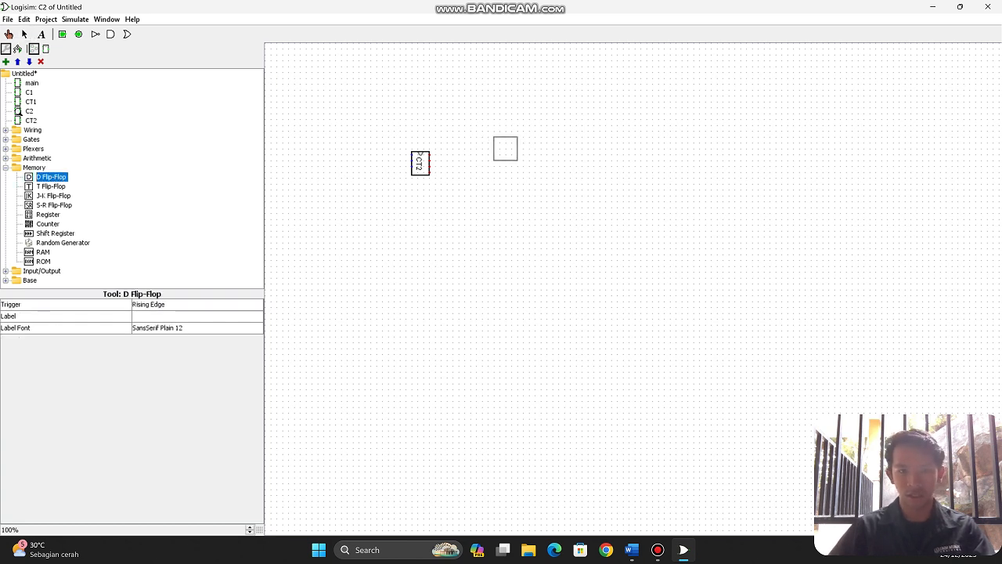
left_click(488, 143)
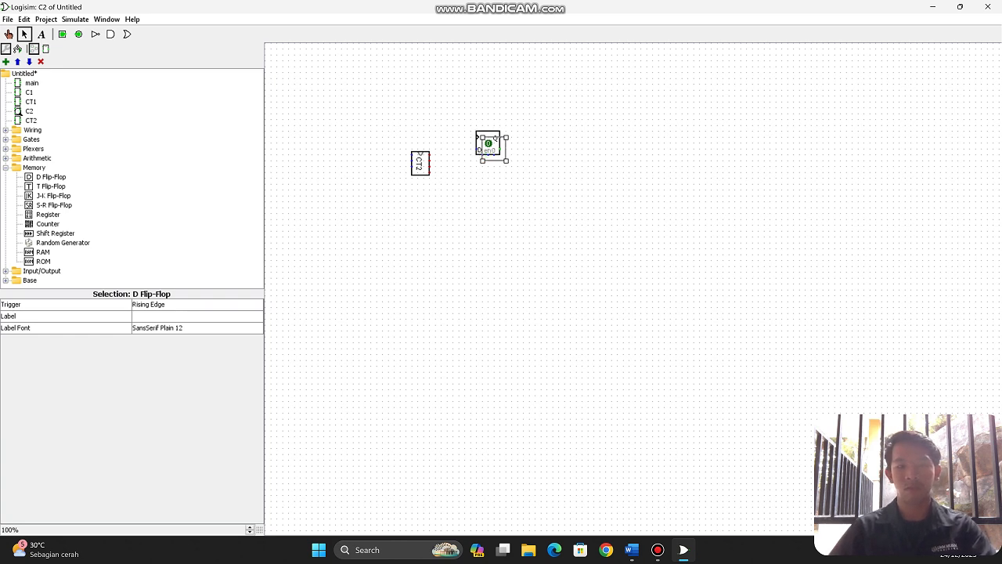
left_click(488, 178)
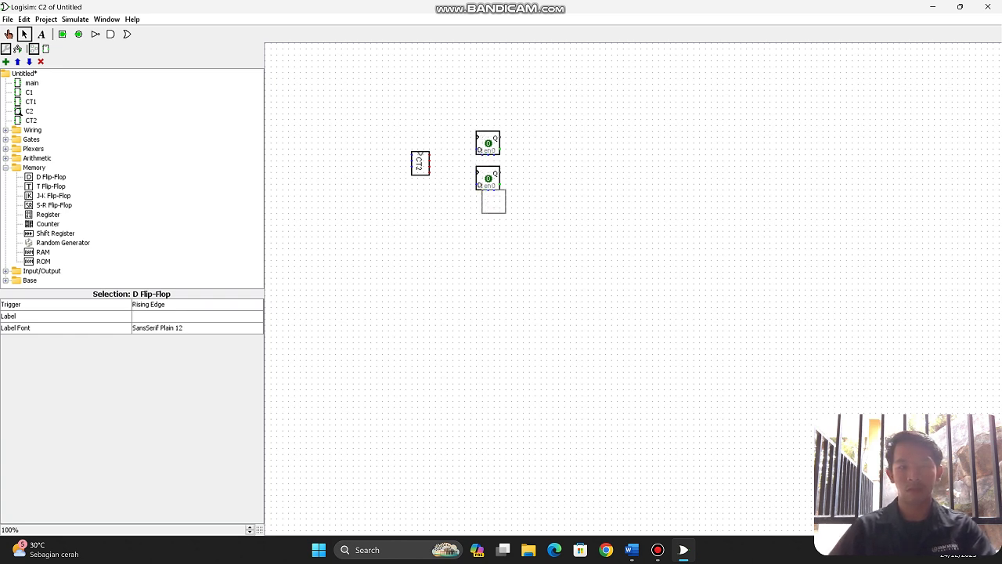
left_click(488, 213)
key("Escape")
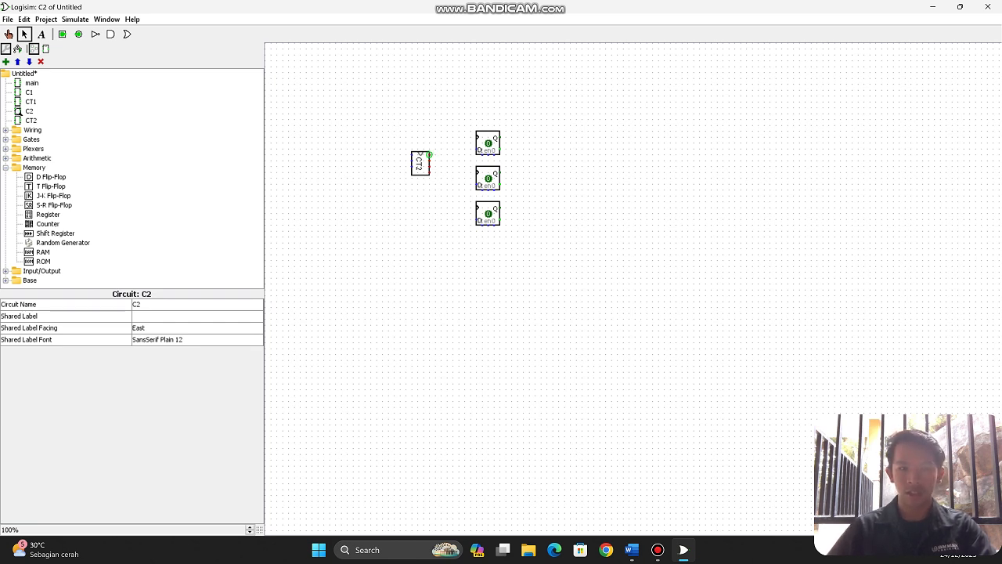
Wire CT2's first three outputs to the flip-flops' D inputs in order and its fourth output to a new output pin below them
left_click_drag(429, 154, 477, 184)
mouse_move(447, 166)
left_mouse_down()
mouse_move(447, 220)
mouse_move(475, 219)
left_mouse_up()
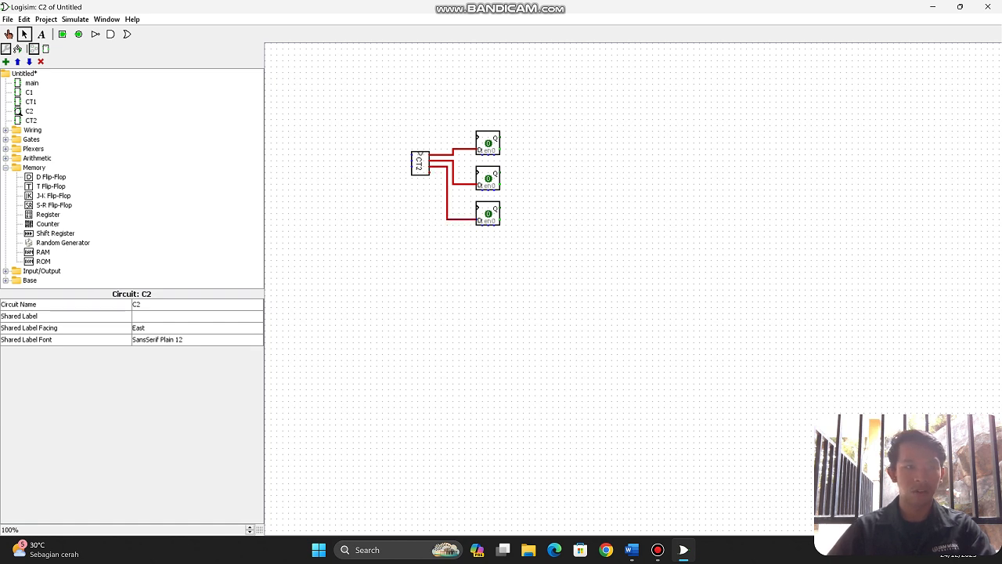
left_click(78, 33)
left_click(488, 254)
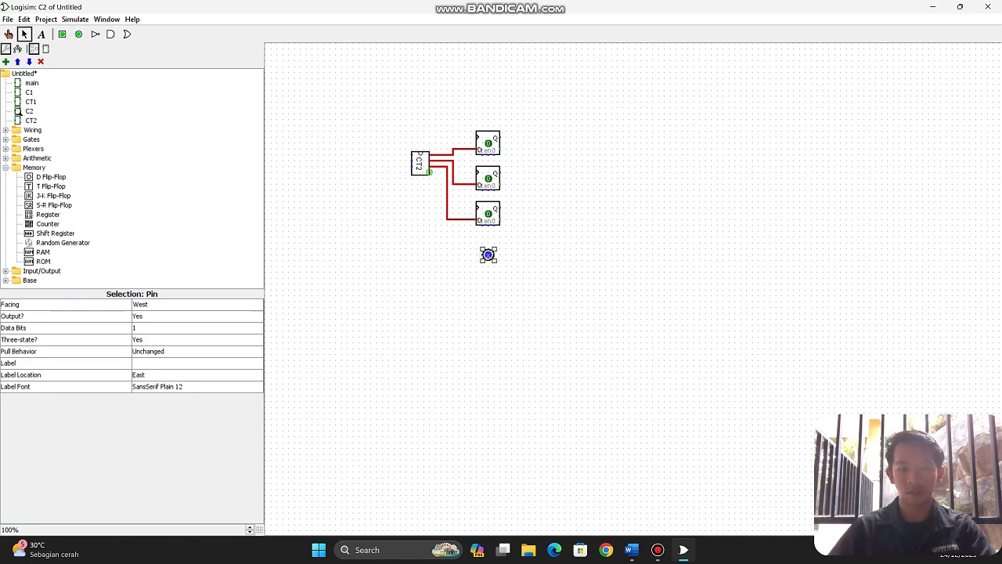
left_click_drag(429, 172, 481, 254)
left_click(460, 244)
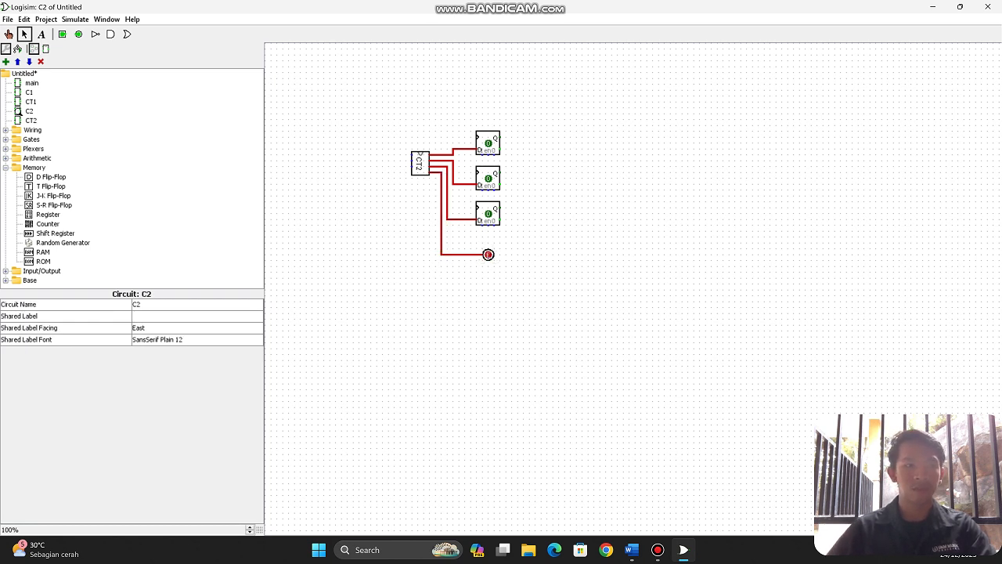
Add an input pin level with the first flip-flop's clock and wire it to the clock inputs of all three flip-flops
left_click(62, 34)
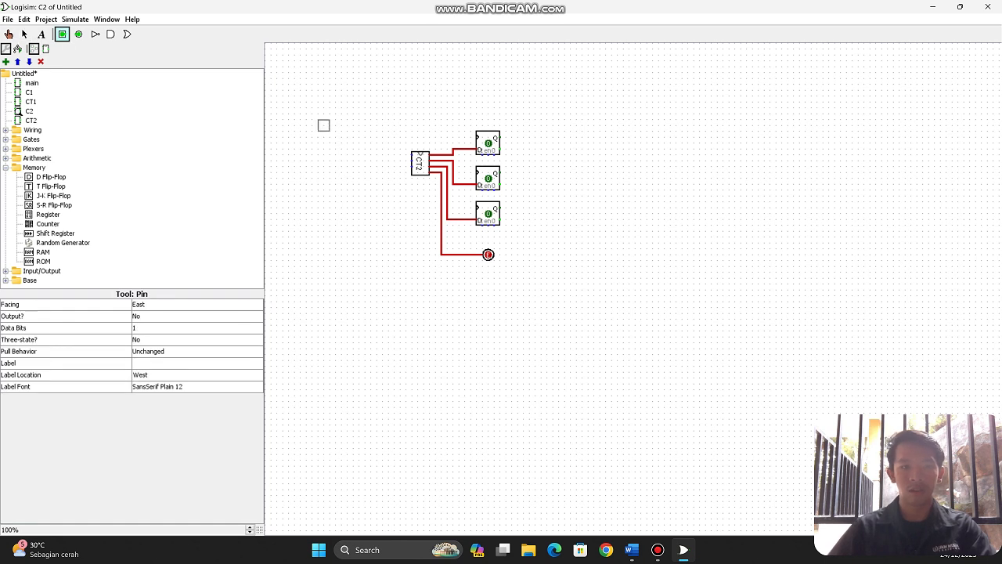
left_click(323, 125)
left_click_drag(475, 137, 476, 208)
left_click_drag(465, 172, 475, 172)
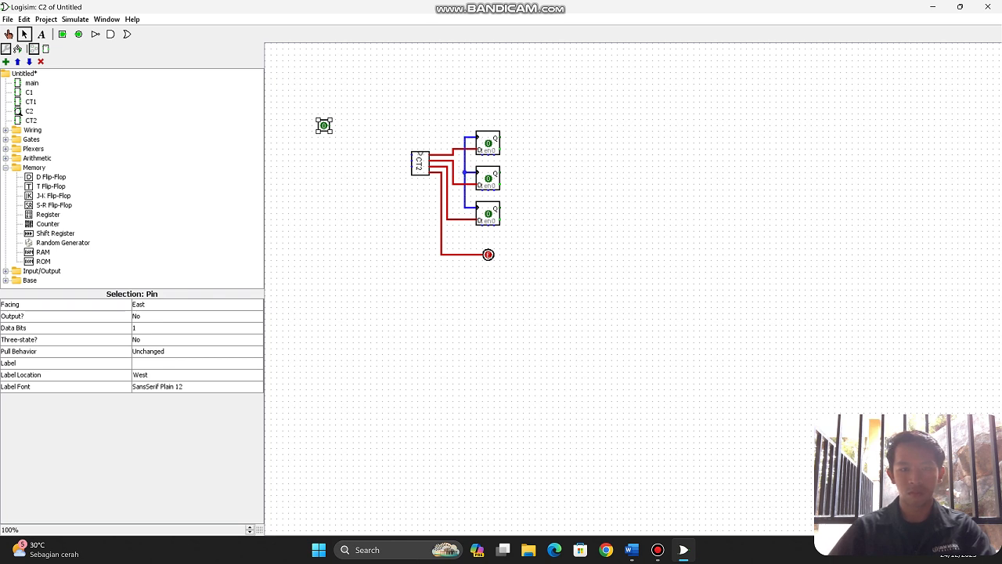
left_click(431, 208)
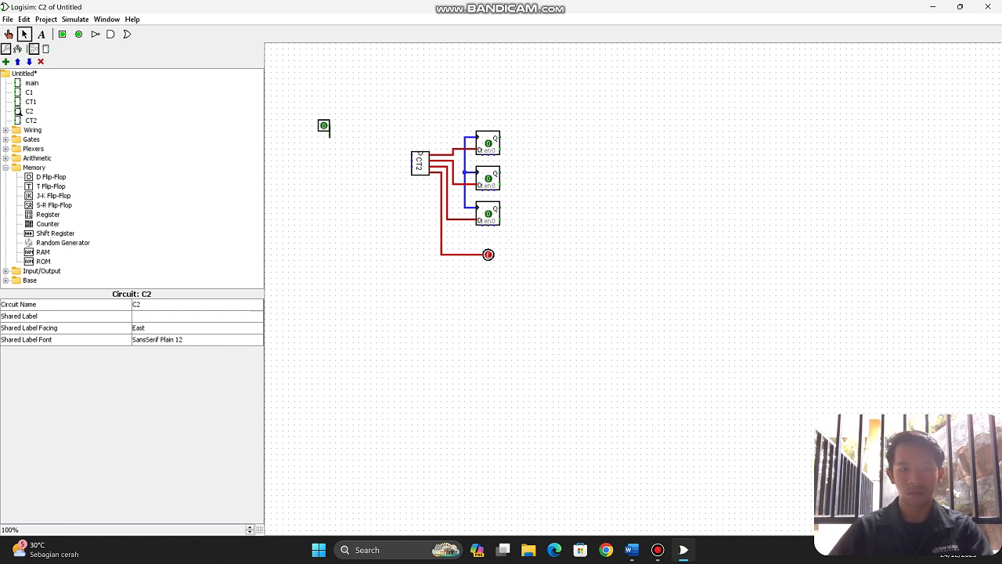
left_click_drag(324, 125, 323, 137)
left_click_drag(465, 137, 330, 137)
left_click(353, 177)
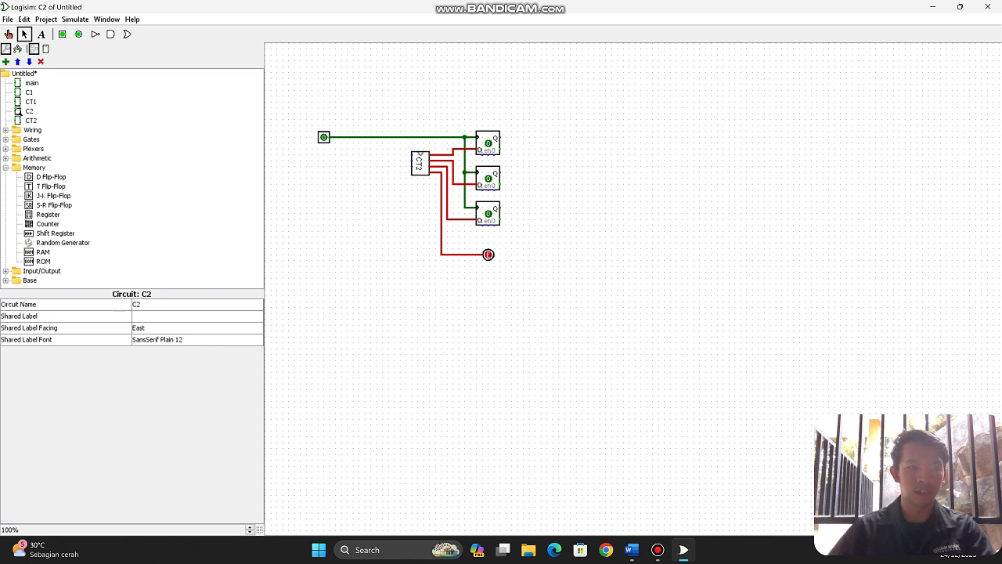
Place a west-facing splitter with fan out 4 and bit width 4 above and beyond the flip-flop column
left_click(6, 129)
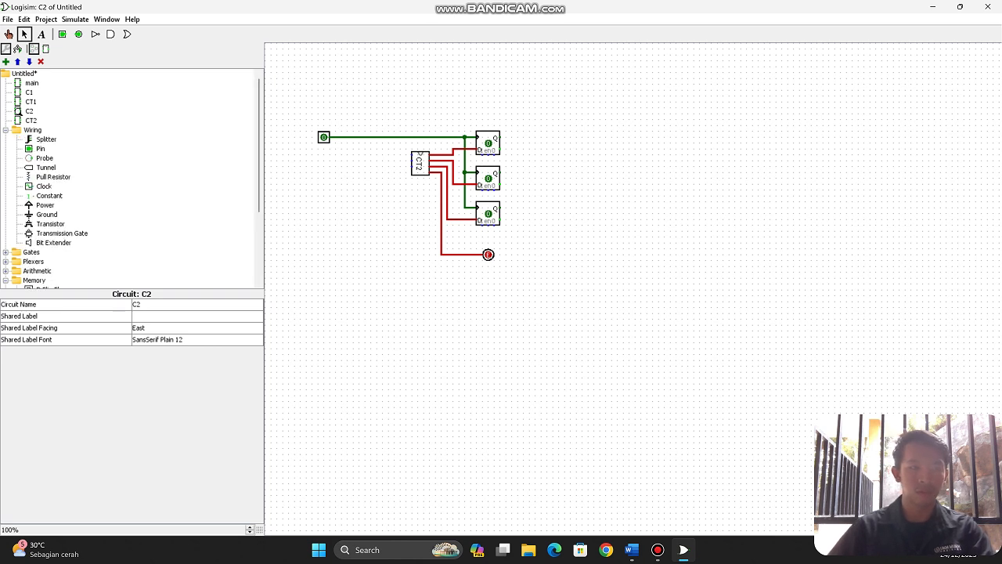
left_click(46, 139)
left_click(605, 113)
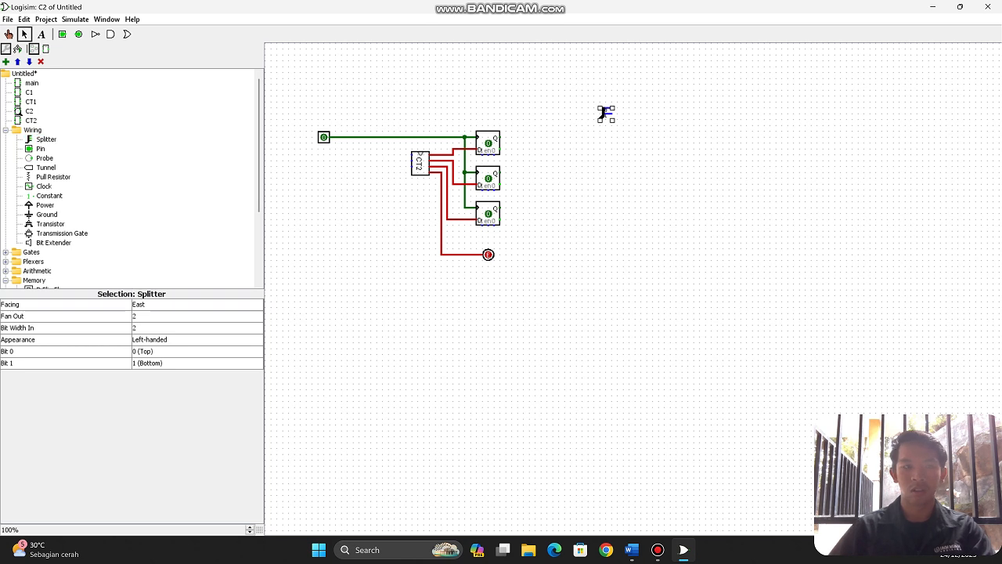
left_click(197, 304)
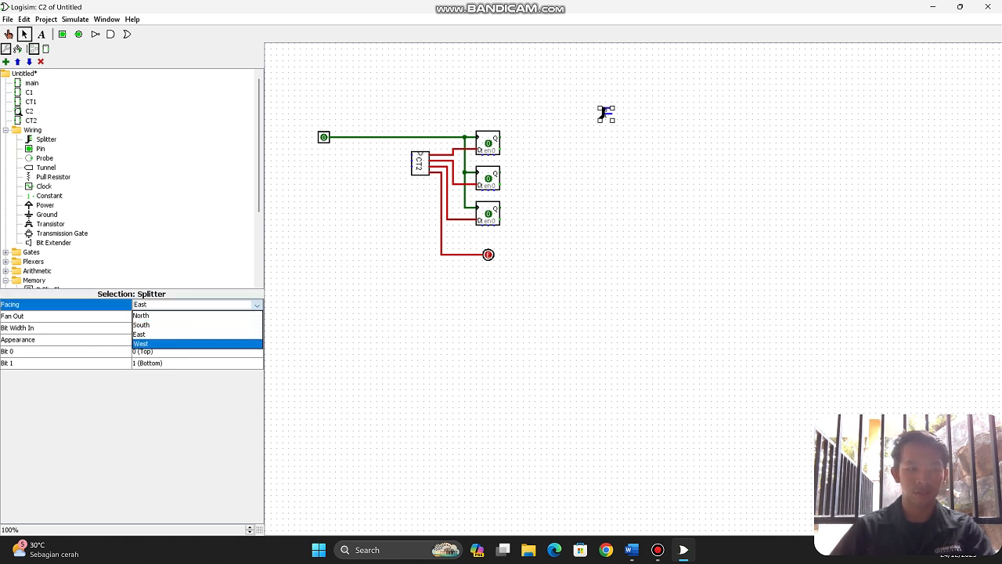
left_click(196, 345)
left_click(195, 316)
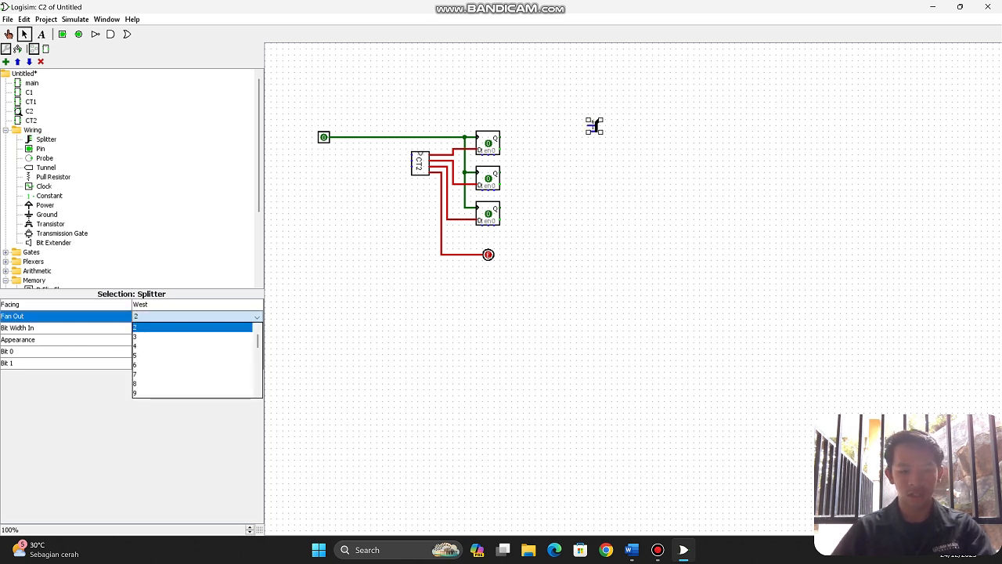
left_click(191, 345)
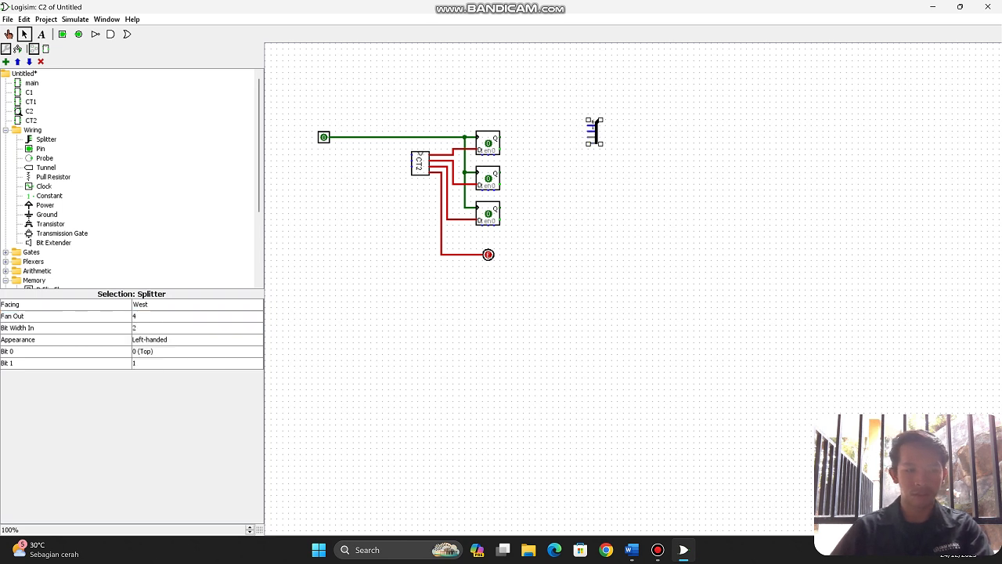
left_click(196, 327)
left_click(192, 357)
left_click(596, 123)
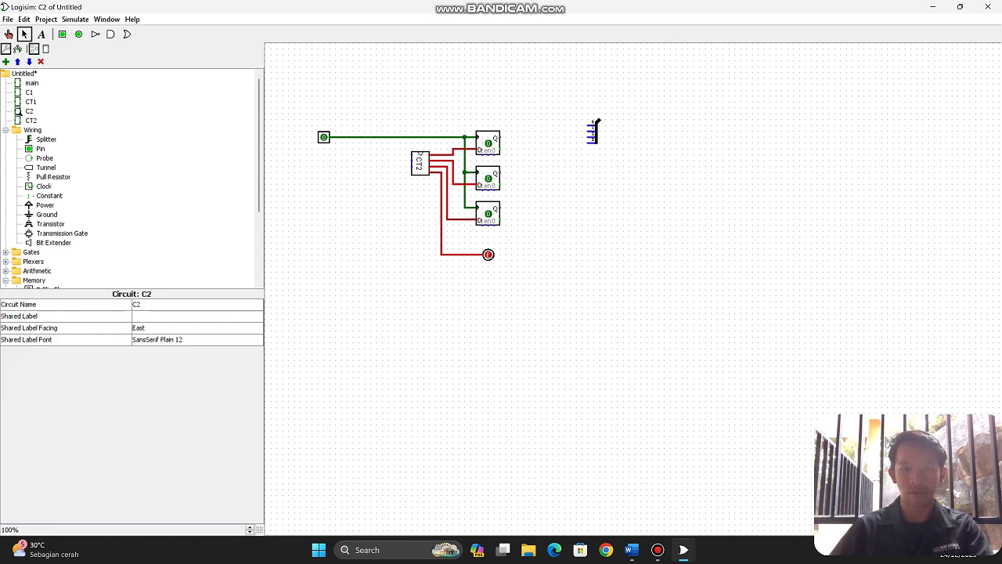
left_click_drag(597, 123, 596, 104)
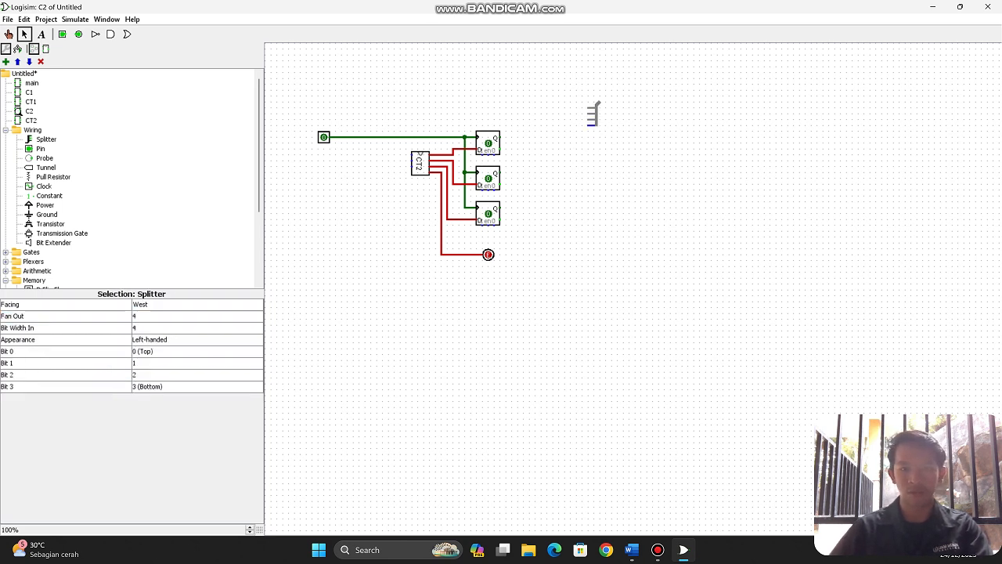
left_click(596, 104)
Wire CT2's three inputs over the flip-flops to the splitter: first input to bit 2, second to bit 1, third to bit 0
left_click_drag(411, 155, 592, 125)
key("ctrl+z")
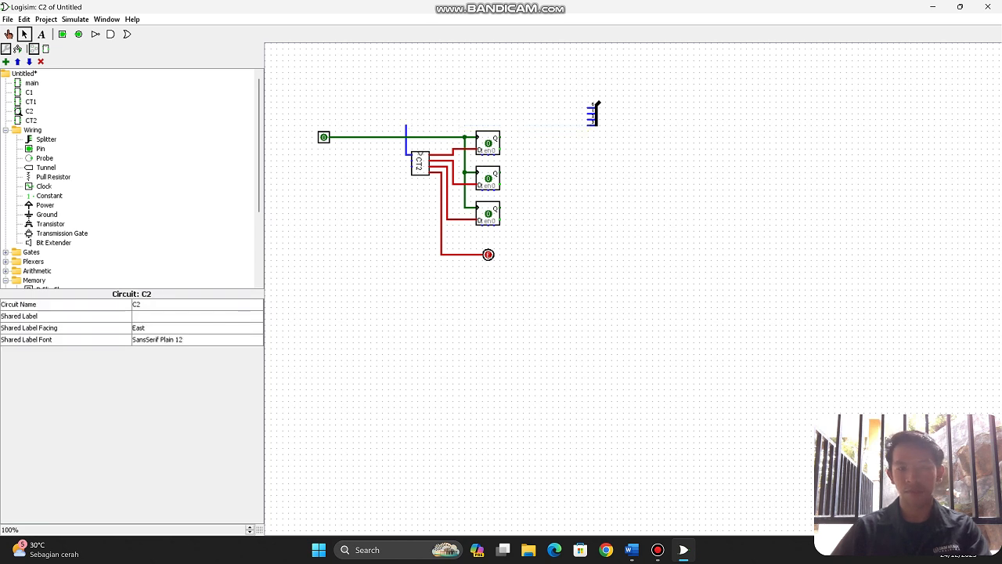
left_click_drag(407, 131, 591, 120)
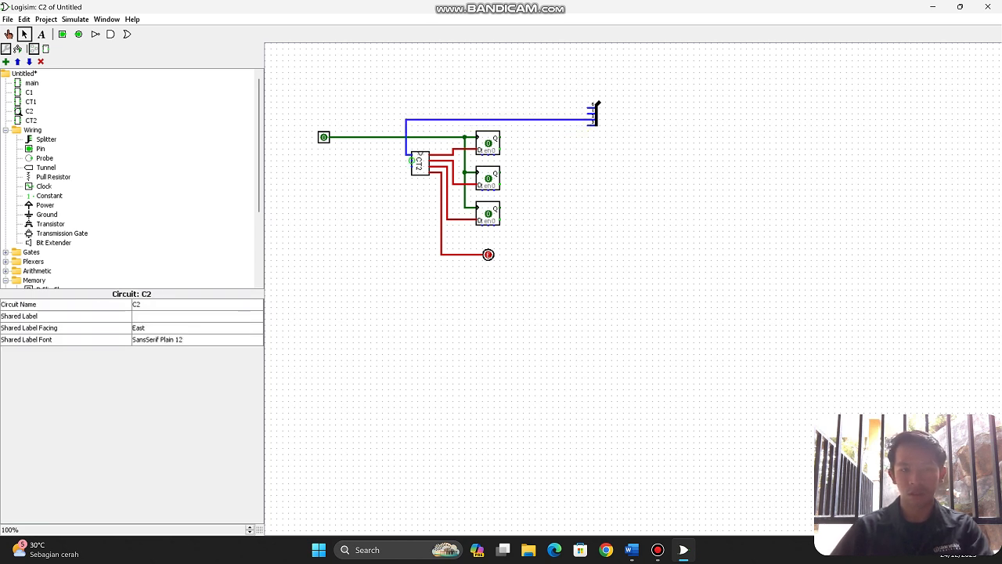
left_click_drag(411, 160, 400, 113)
left_click_drag(400, 113, 591, 115)
left_click_drag(412, 164, 593, 108)
Connect the Q outputs of the three flip-flops, in order, to the feedback wires of CT2's first, second and third inputs
mouse_move(499, 137)
left_mouse_down()
mouse_move(513, 137)
mouse_move(516, 120)
mouse_move(505, 119)
left_mouse_up()
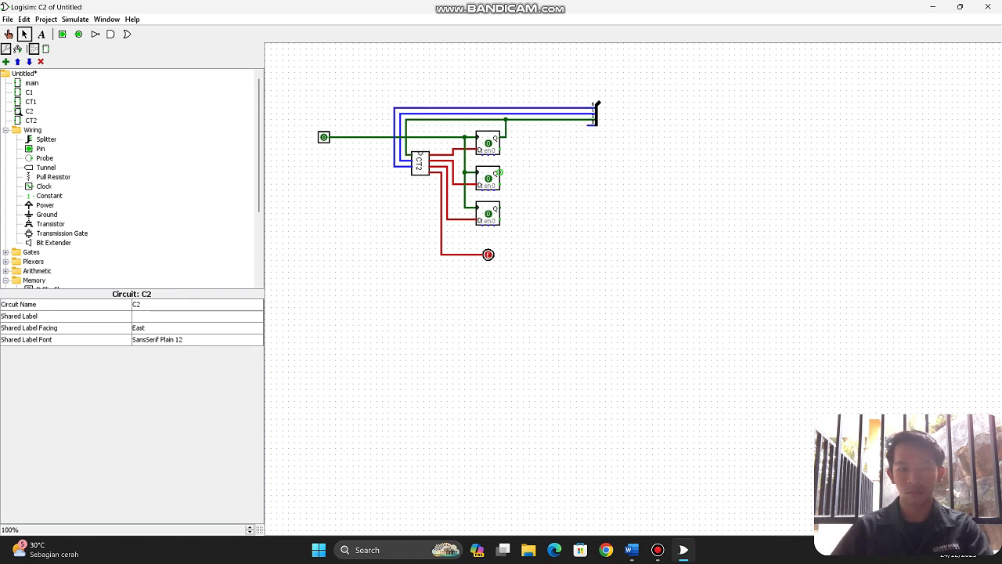
left_click_drag(500, 172, 518, 115)
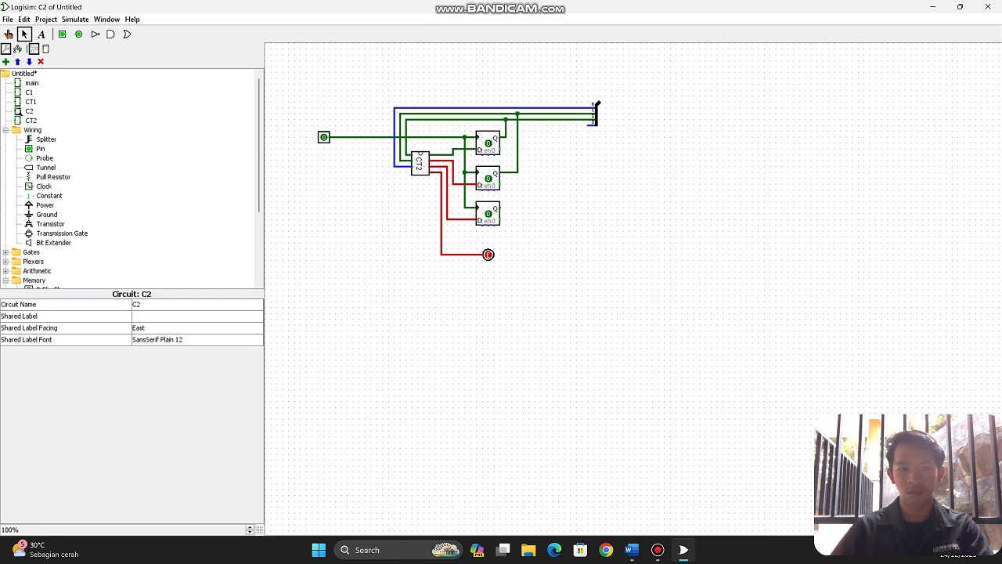
left_click_drag(506, 207, 530, 107)
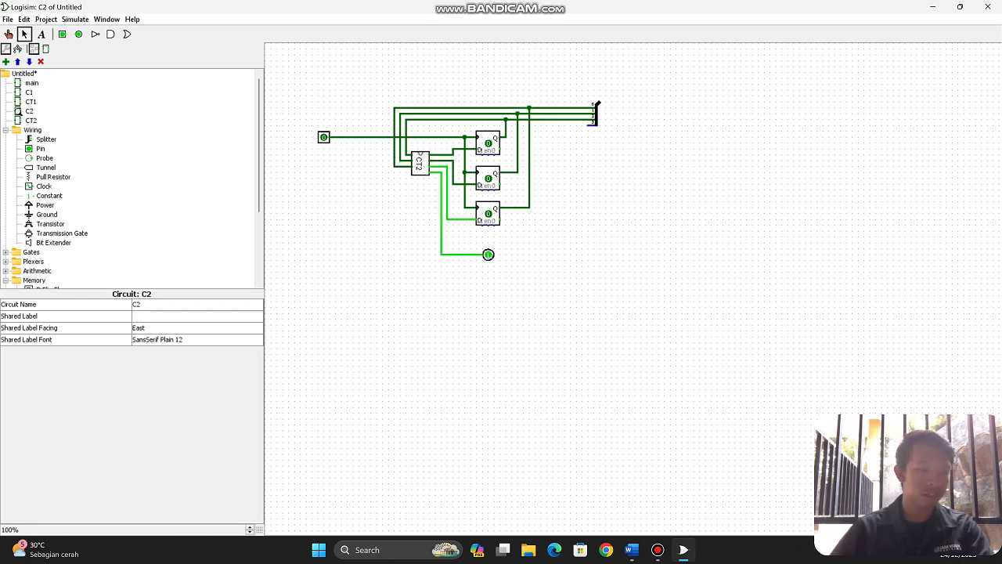
Attach a constant with value 0 to the splitter's unused bit 3 input
left_click(49, 196)
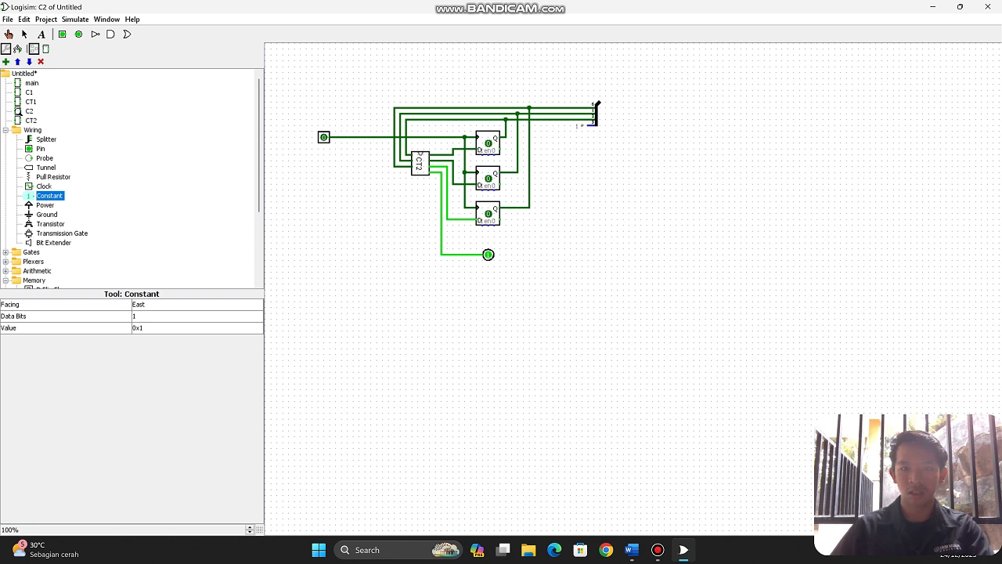
left_click(583, 125)
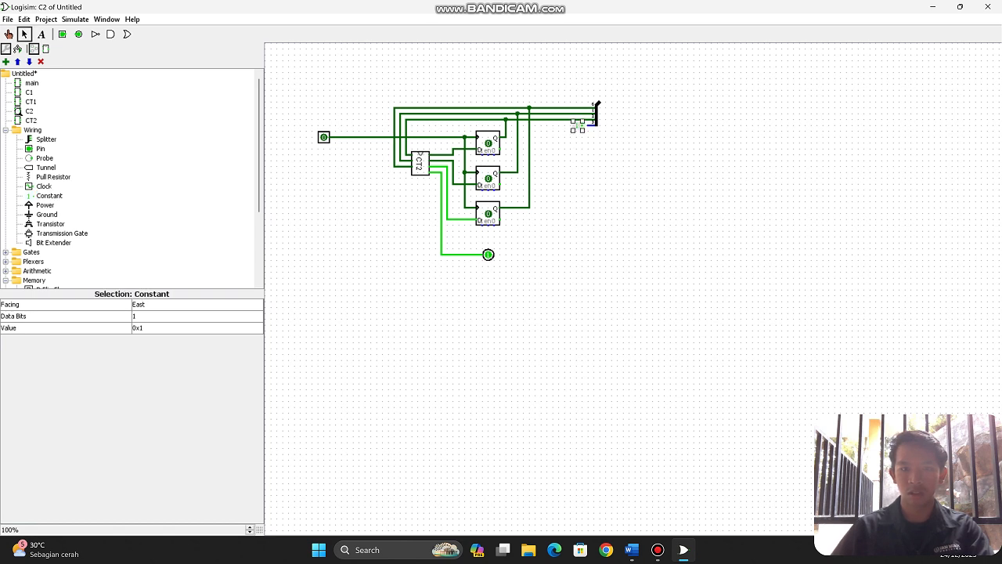
left_click_drag(582, 125, 588, 126)
left_click(166, 328)
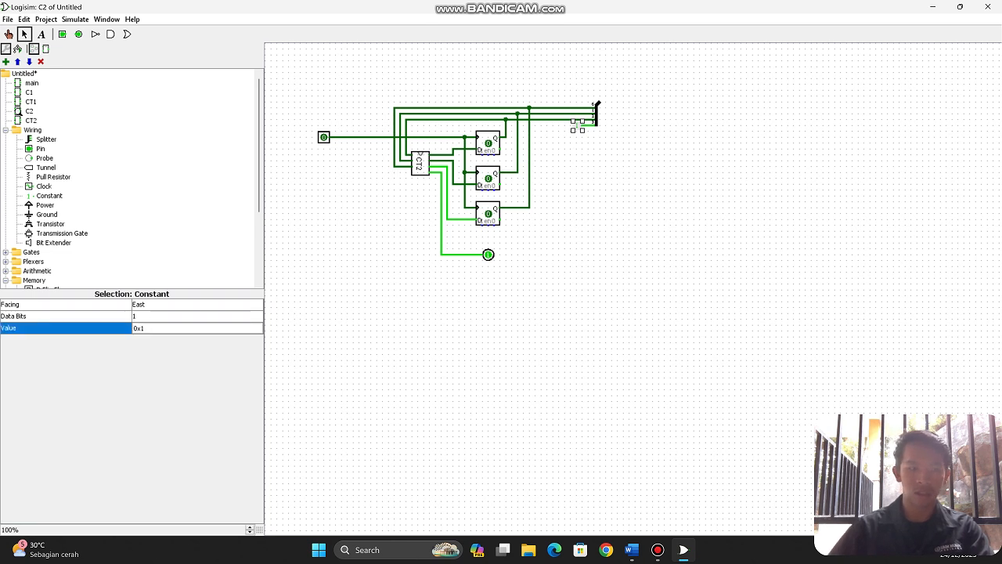
key("BackSpace")
type("0")
key("Return")
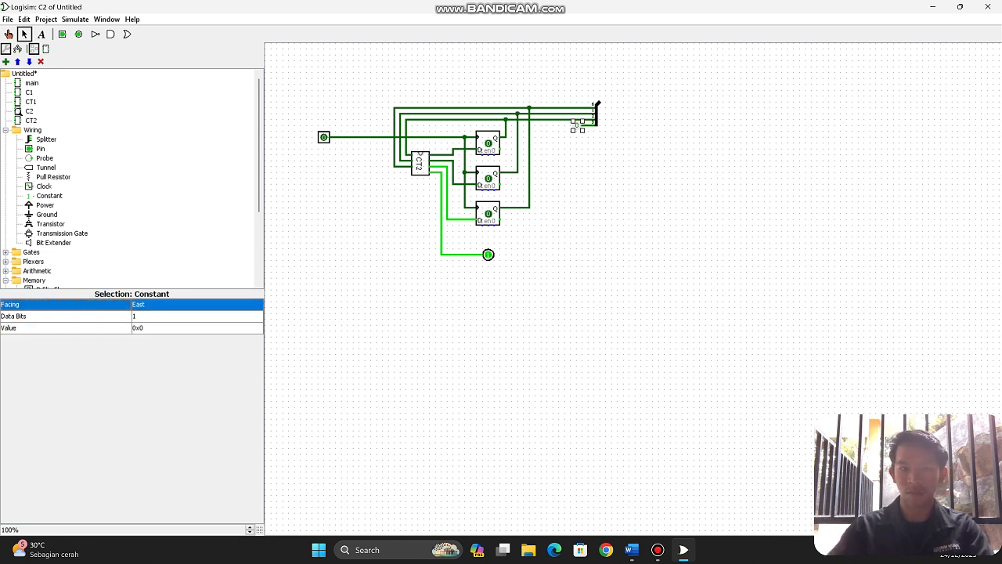
left_click(470, 329)
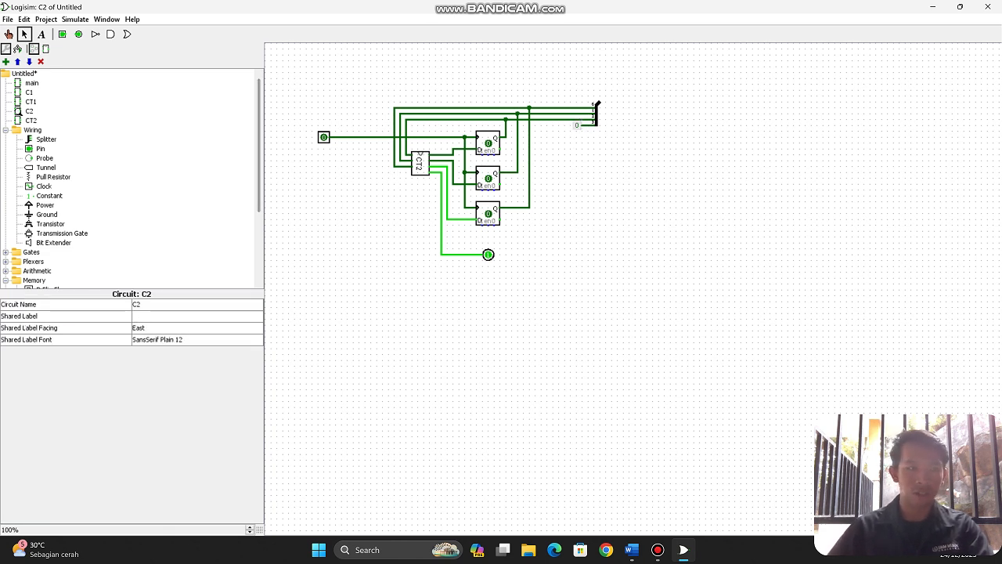
Place a west-facing output pin with 4 data bits beyond the splitter in C2 and wire it to the splitter's combined end
left_click(78, 34)
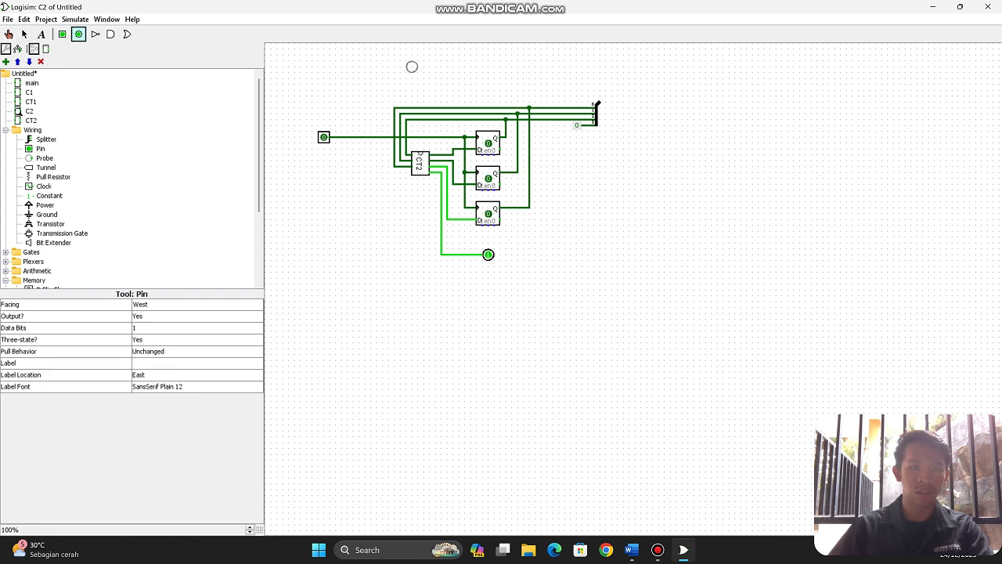
left_click(694, 102)
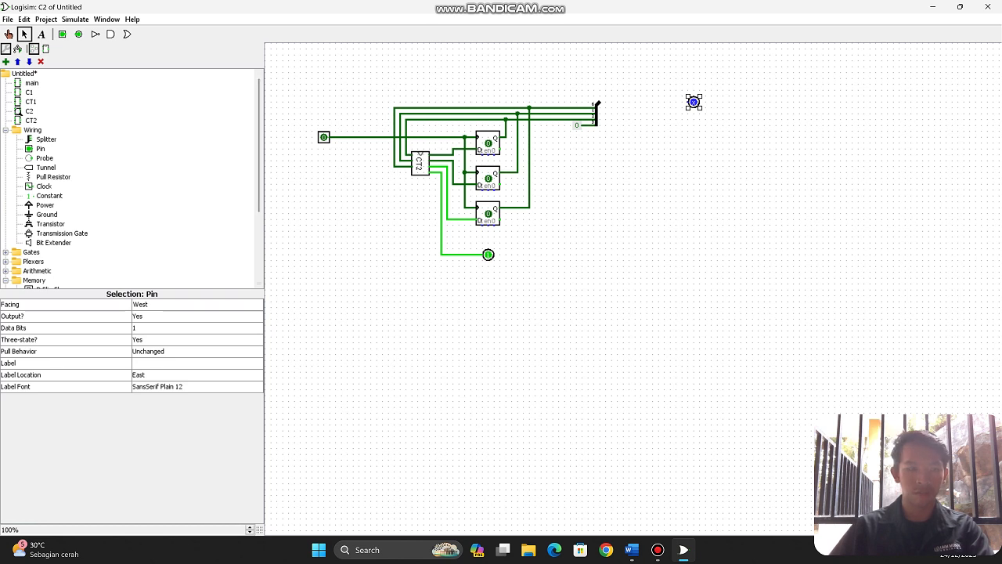
left_click(188, 328)
left_click(188, 367)
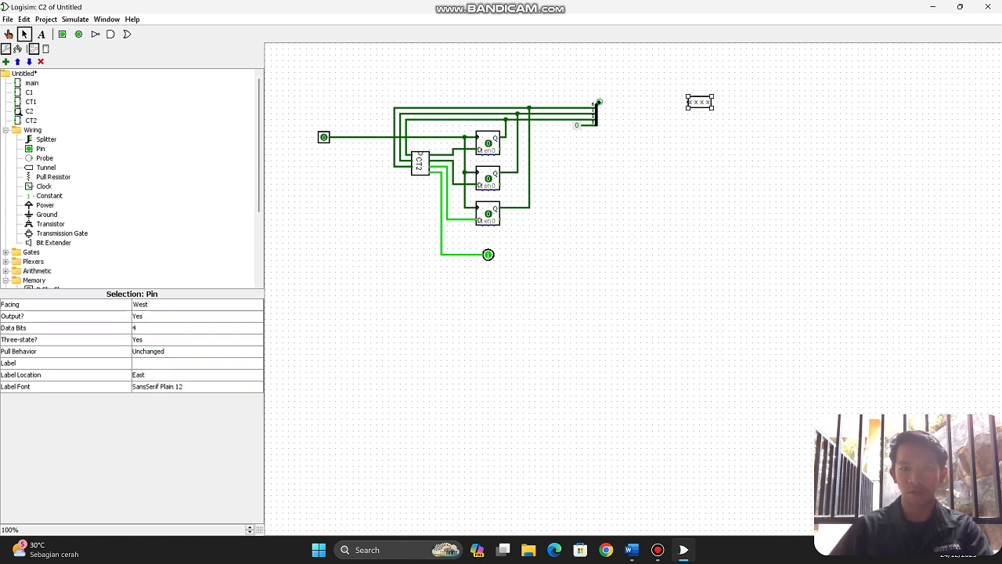
left_click_drag(597, 103, 688, 102)
left_click(689, 149)
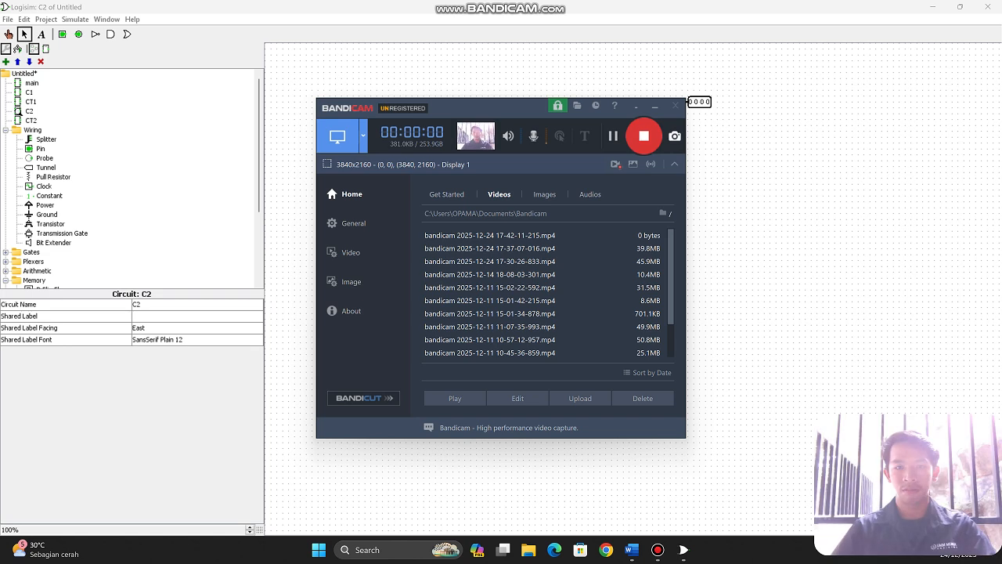
left_click(654, 106)
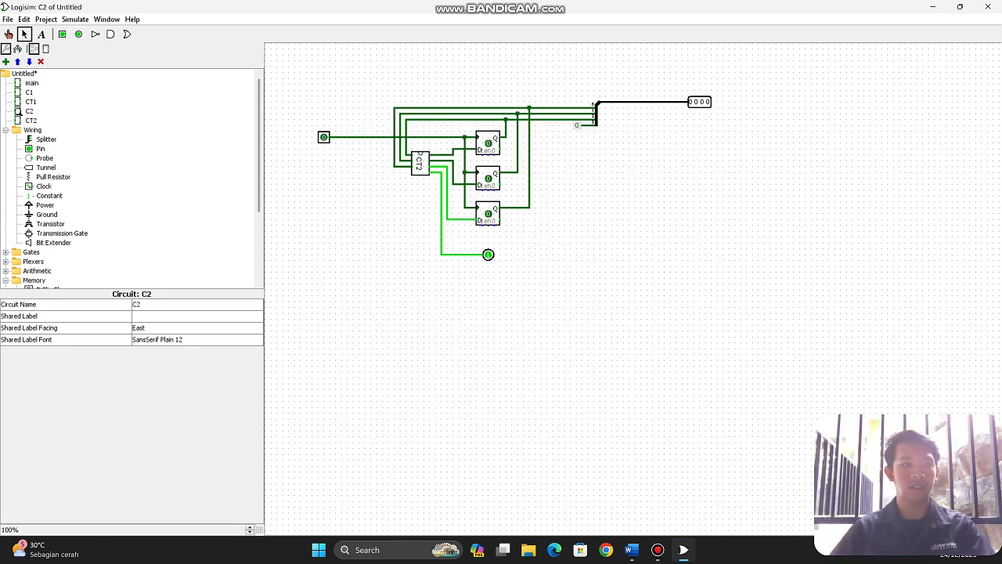
Add a new circuit named C3 and define inputs A and B in the combinational analysis
left_click(5, 61)
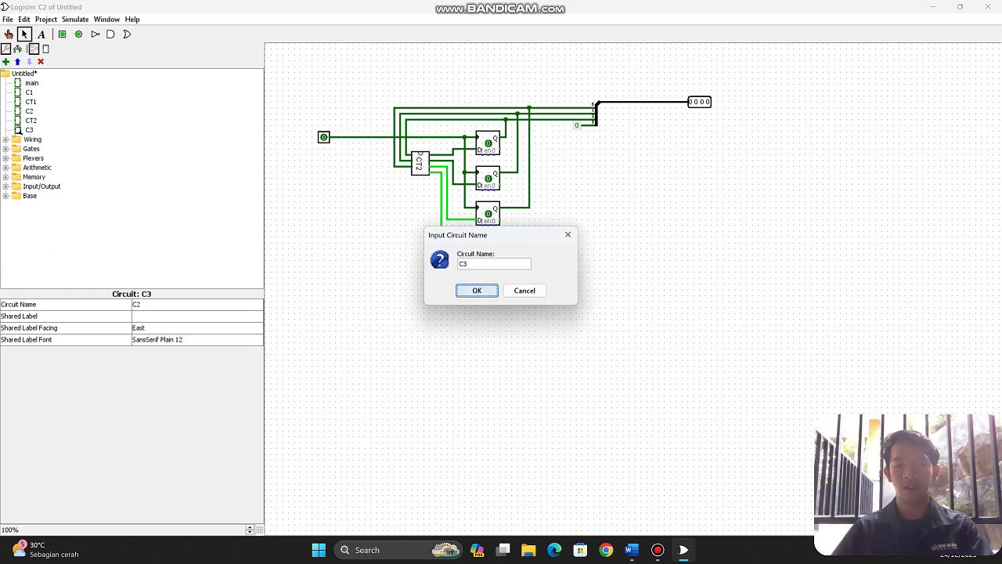
key("Return")
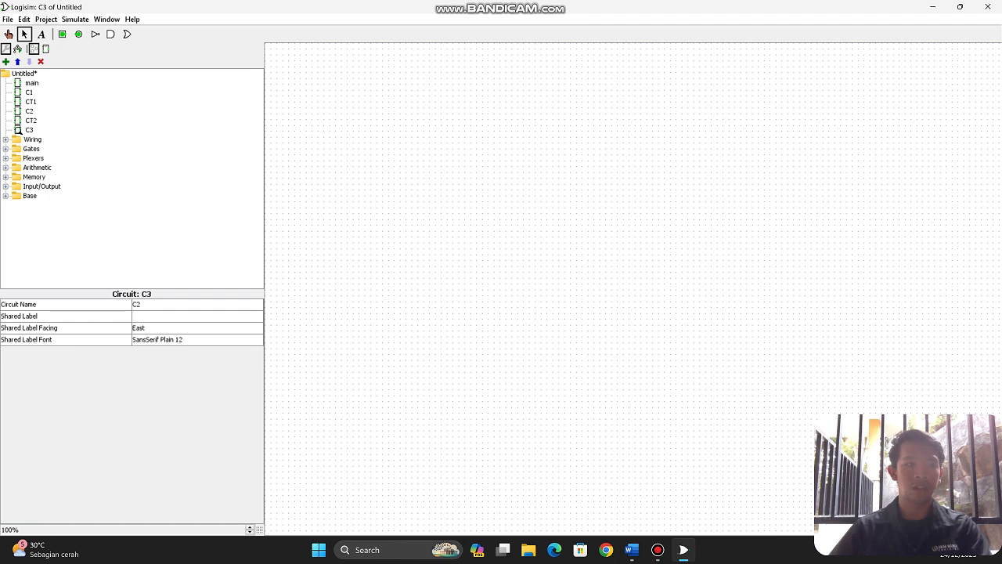
left_click(45, 19)
left_click(71, 206)
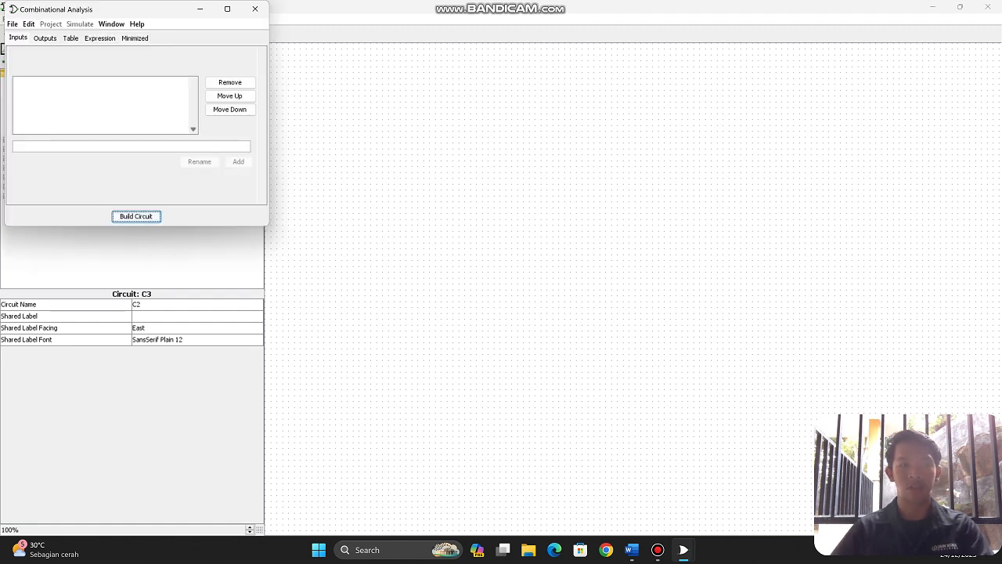
left_click(176, 147)
type("A")
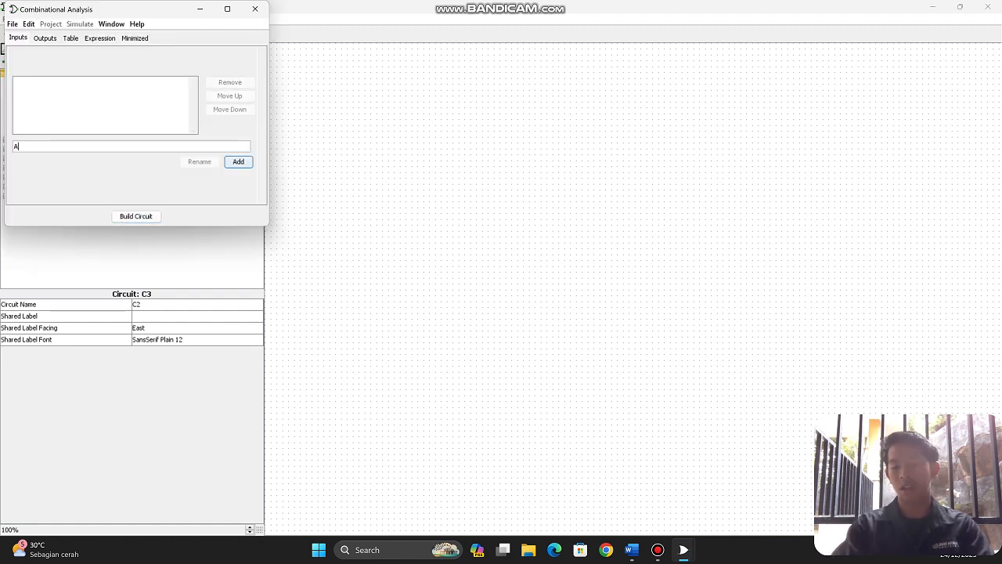
key("Return")
type("B")
key("Return")
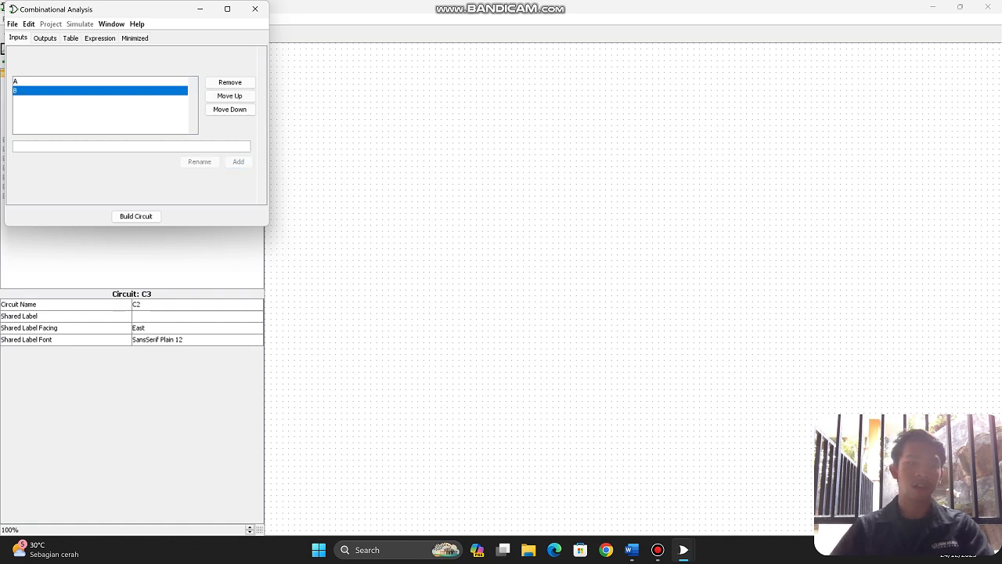
Define the outputs DA, DB and R in the combinational analysis
left_click(45, 38)
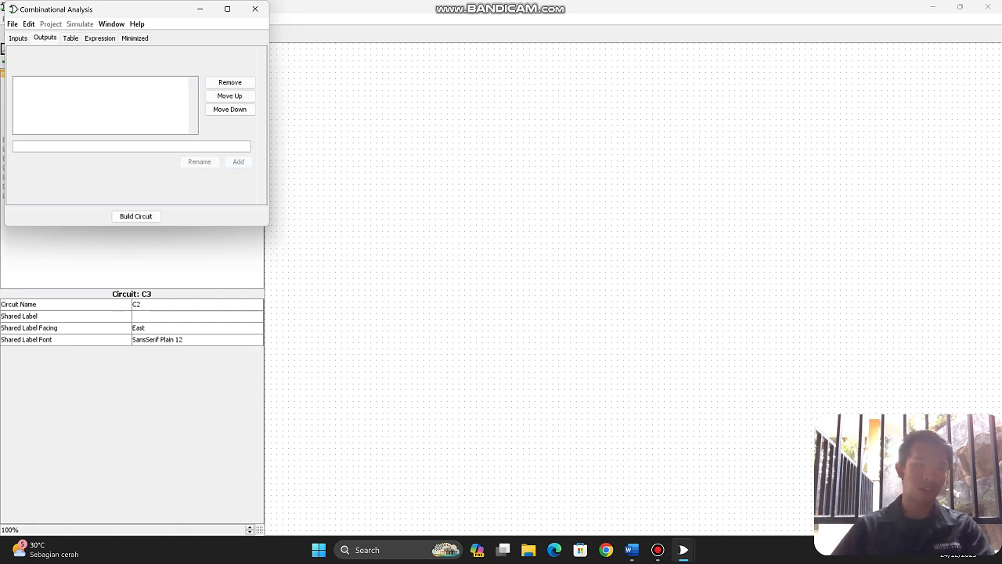
type("DA")
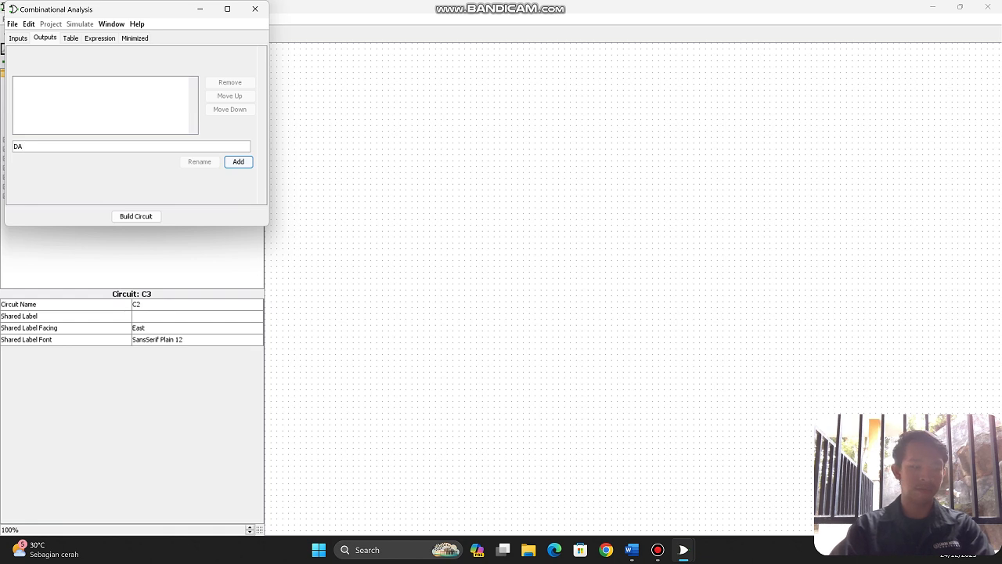
key("Return")
type("DB")
key("Return")
type("R")
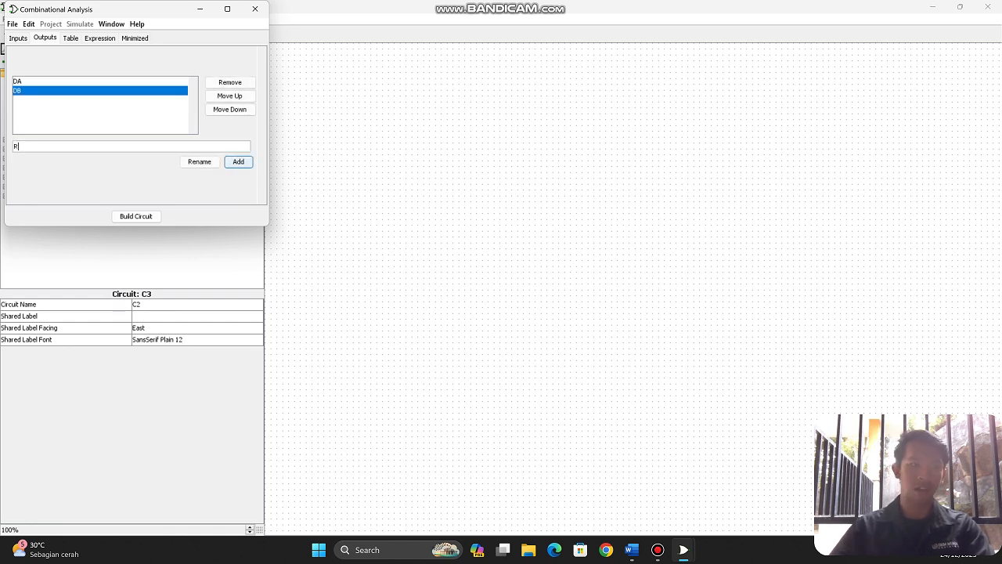
key("Return")
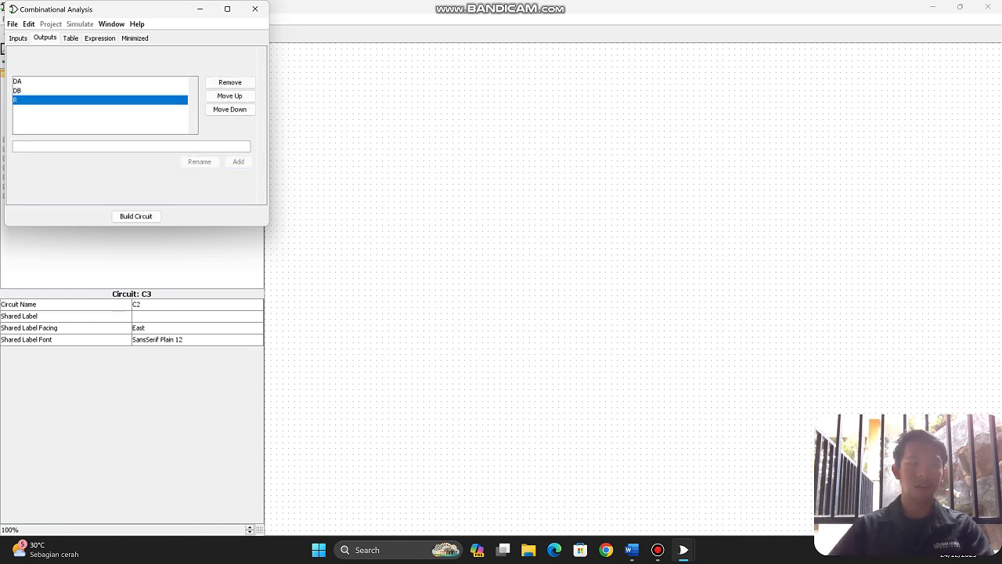
Fill the truth table's DA, DB, R columns: 011 for AB=00, 100 for 01, and 000 for both 10 and 11
left_click(70, 38)
left_click(132, 116)
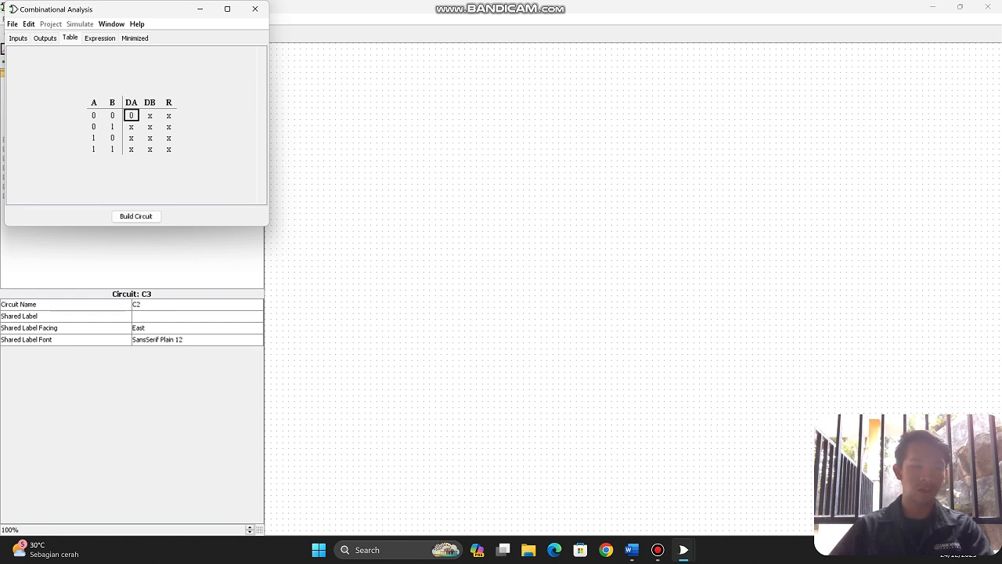
key("1")
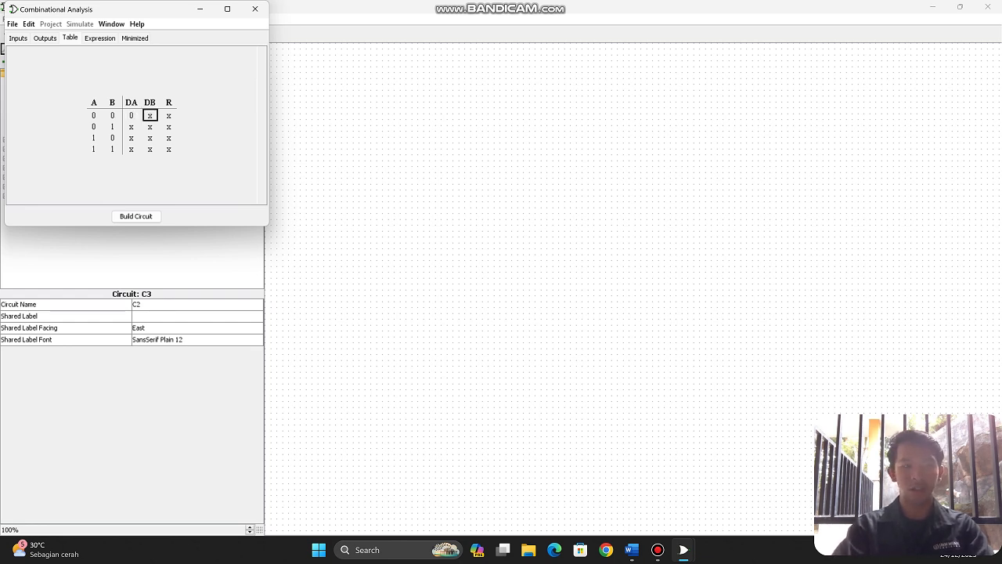
key("1")
key("1")
key("0")
key("0")
key("0")
key("0")
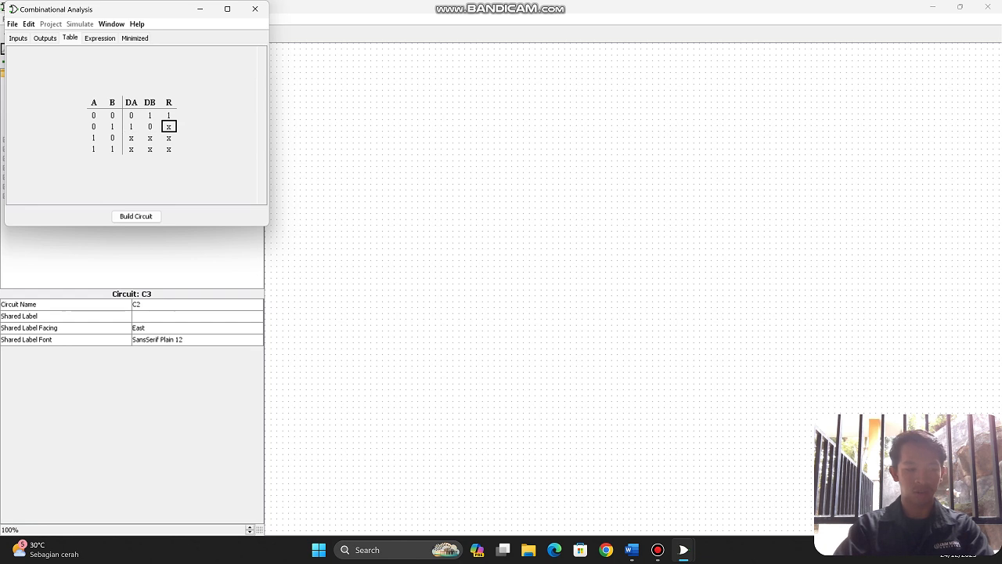
key("0")
key("0")
key("0")
key("0")
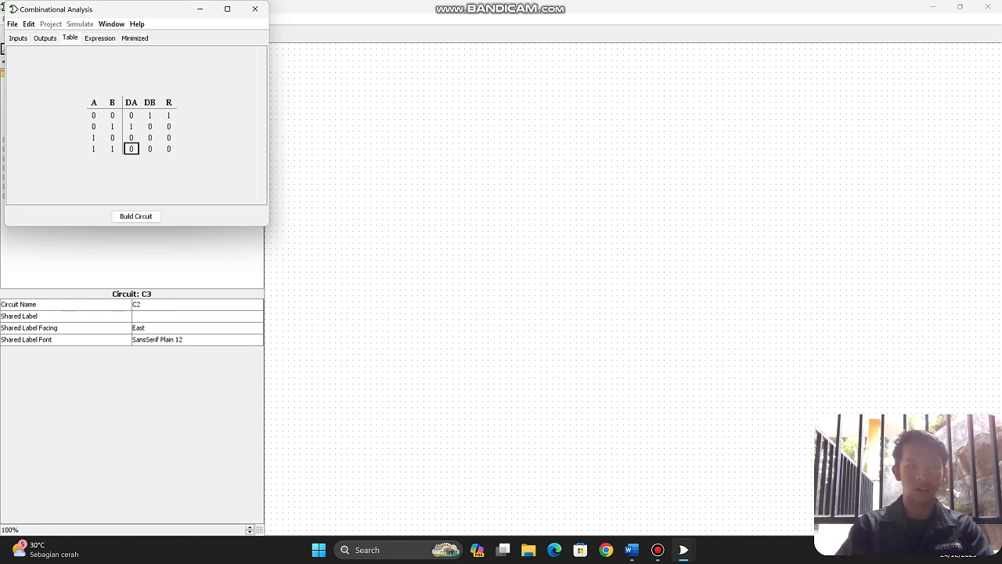
Build the circuit from the truth table under the name CT3 and close the analysis window
left_click(136, 216)
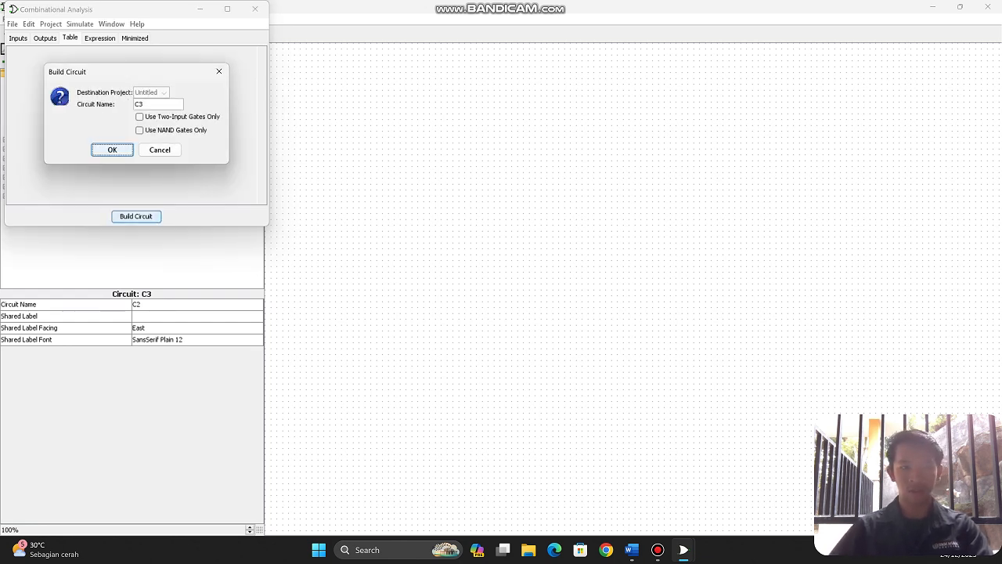
left_click(140, 105)
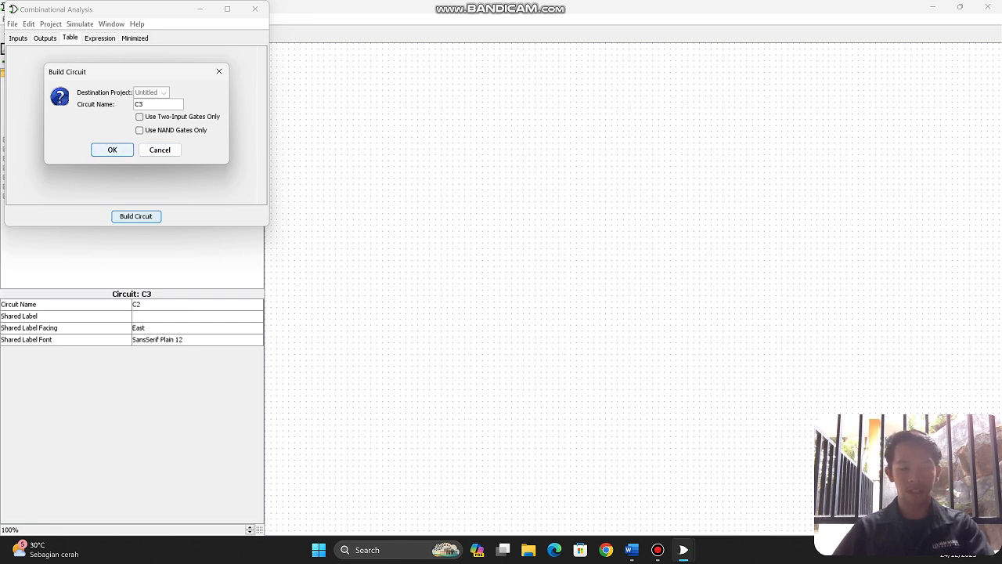
key("Return")
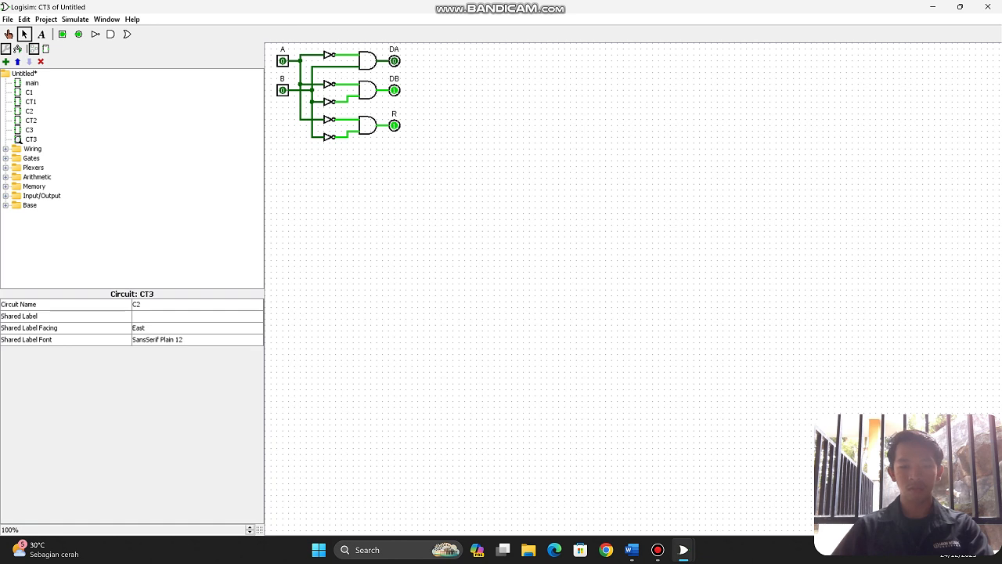
left_click(683, 550)
left_click(746, 492)
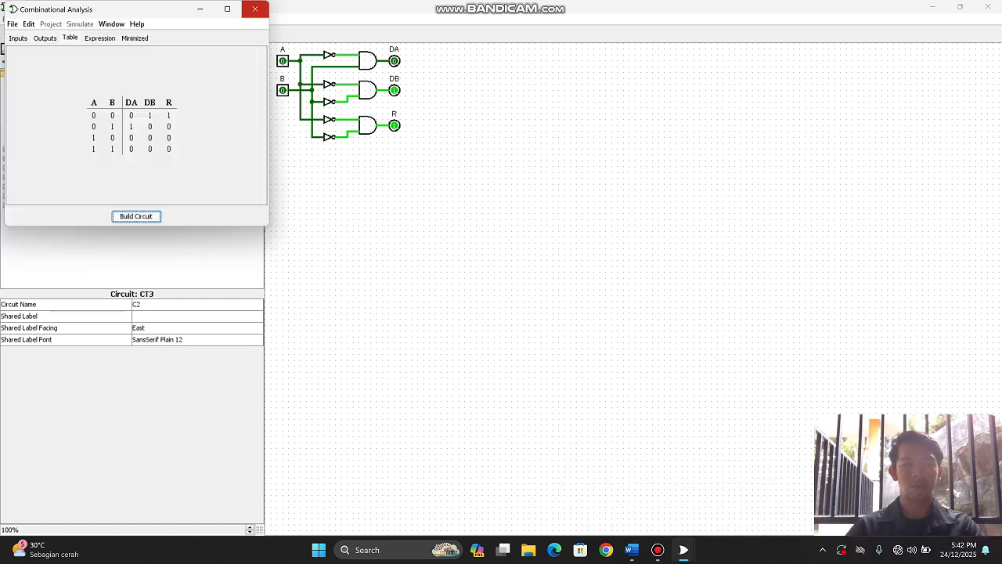
left_click(256, 9)
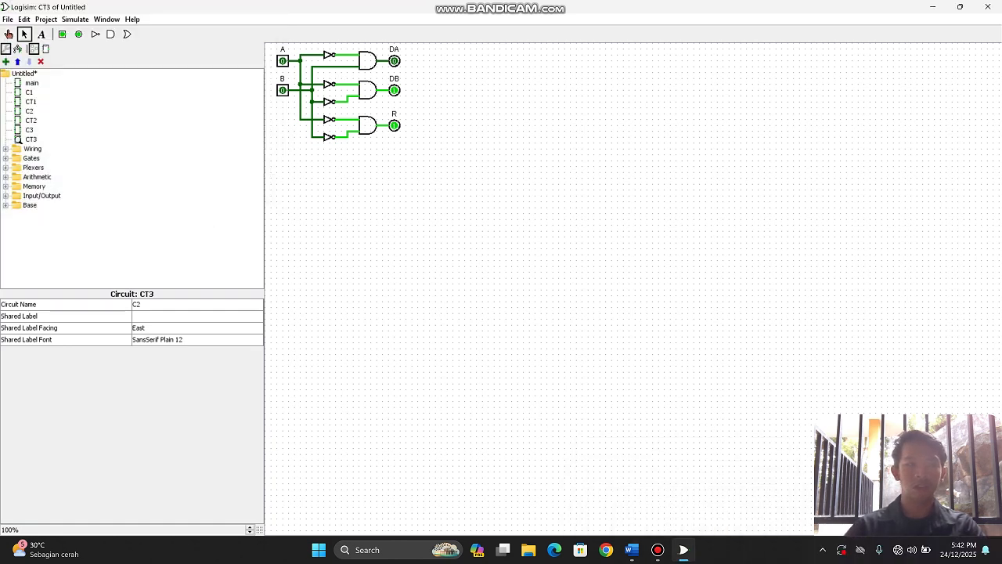
Open circuit C3 and place one east-facing instance of CT3 in it
double_click(29, 130)
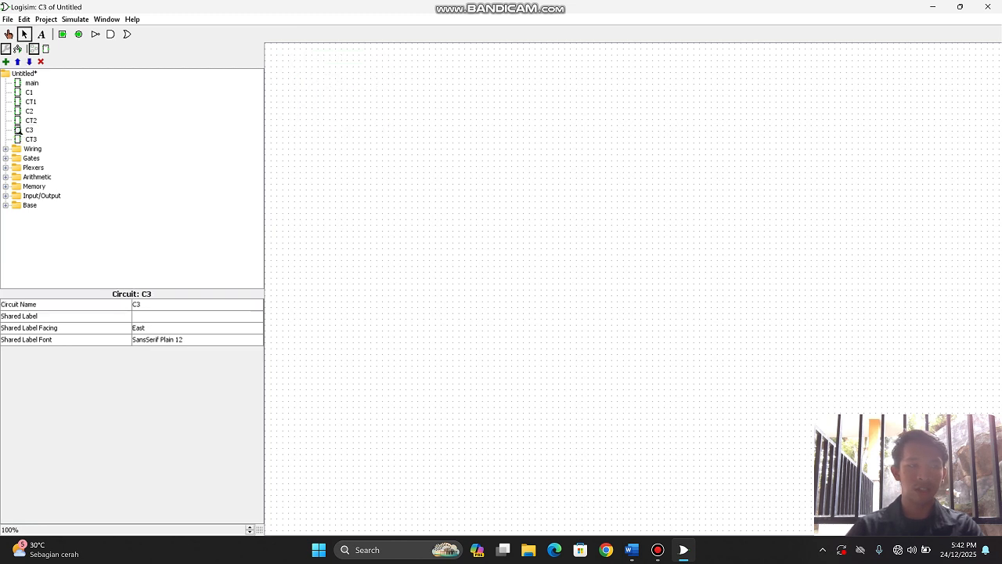
left_click(30, 139)
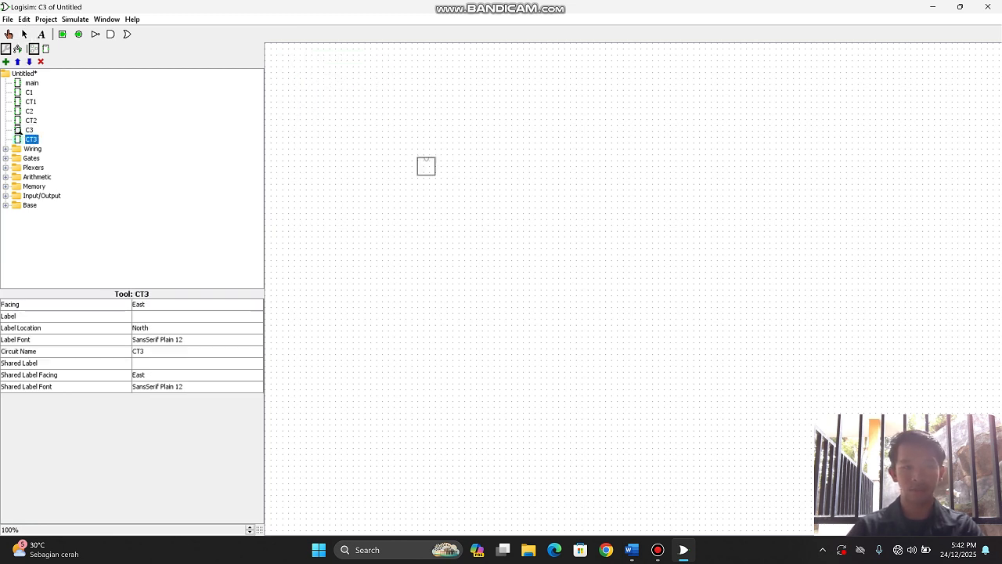
left_click(435, 160)
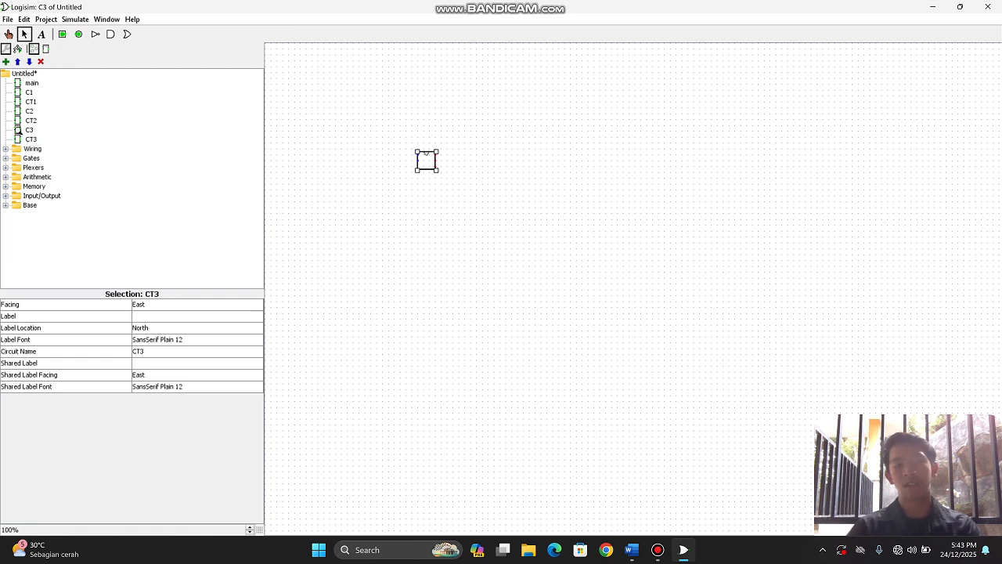
left_click(470, 199)
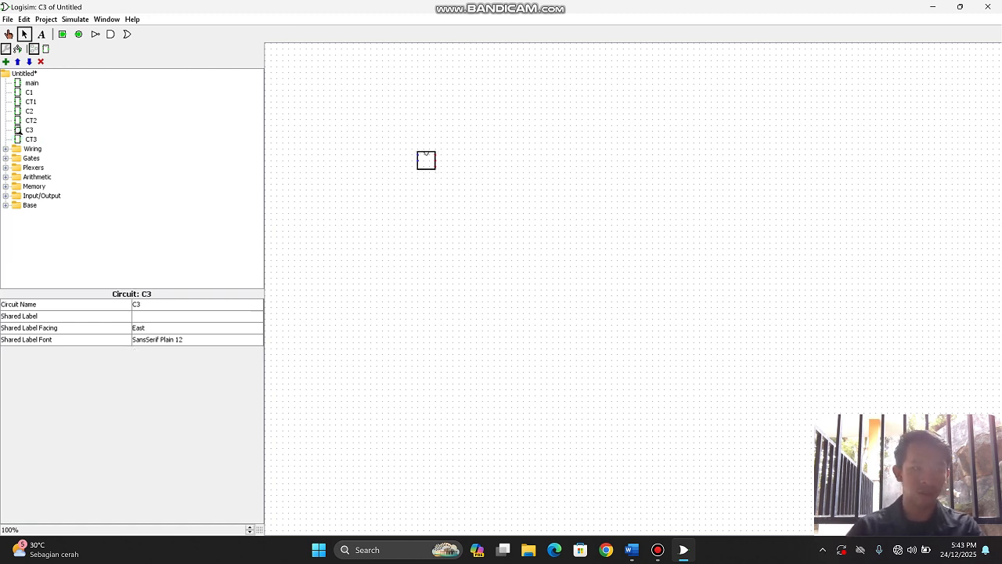
Place two rising-edge D flip-flops in a vertical column on the output side of CT3
left_click(6, 186)
left_click(51, 195)
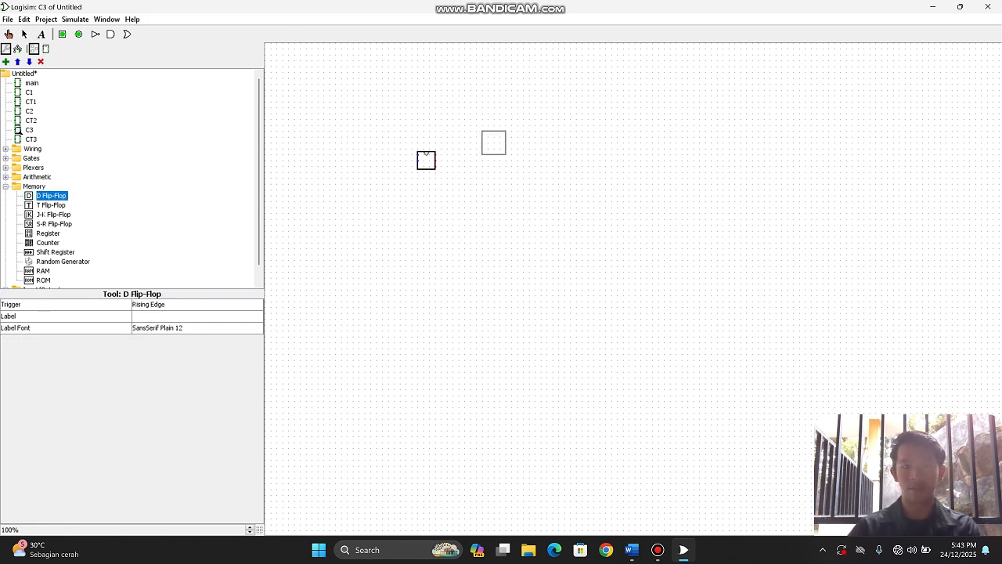
left_click(489, 137)
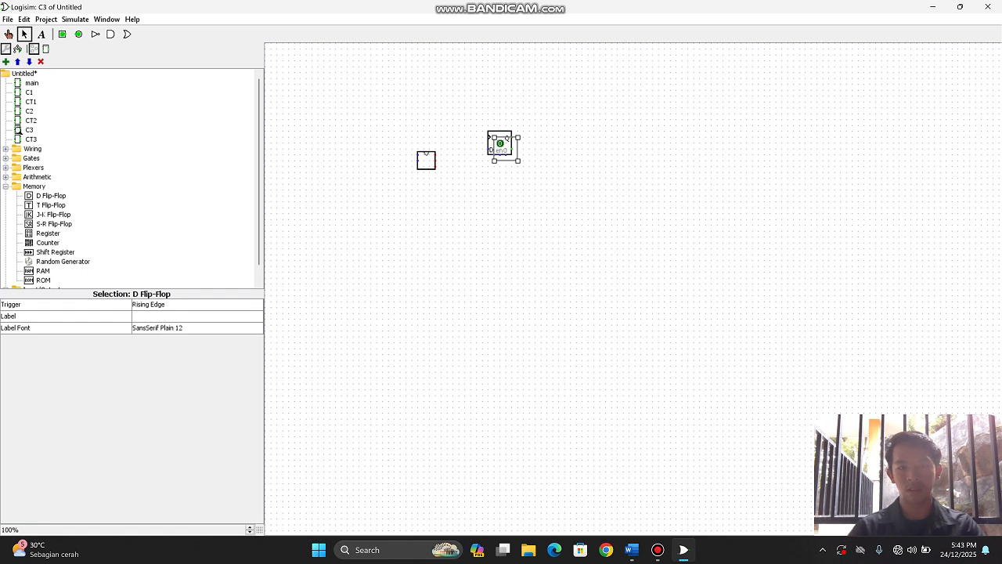
left_click(489, 179)
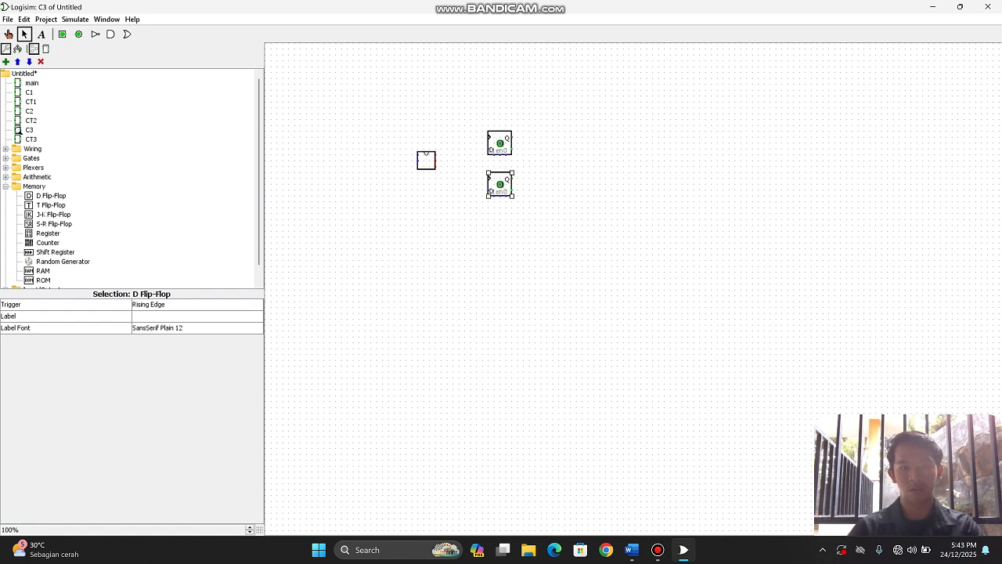
left_click(508, 236)
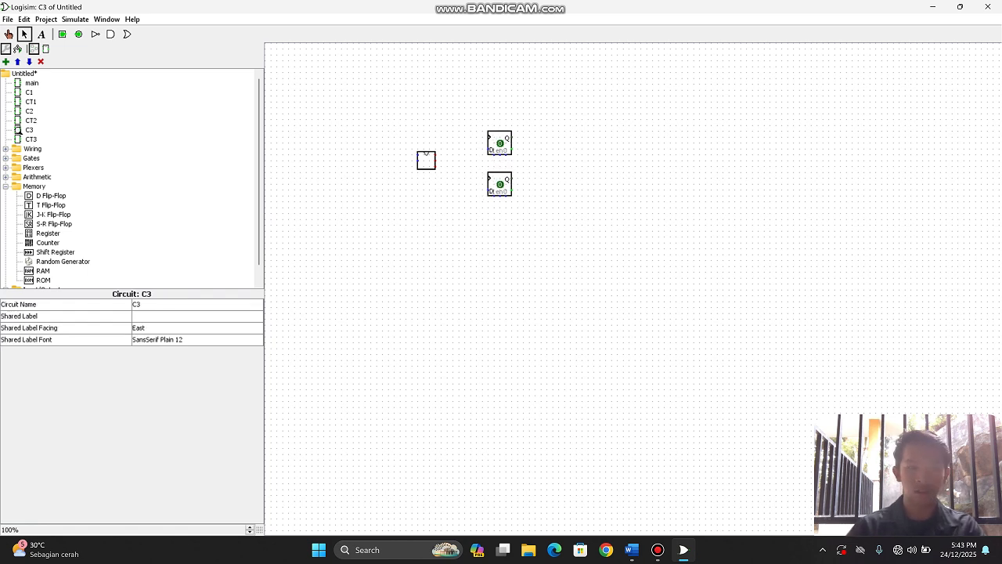
Wire CT3's first two outputs to the flip-flops' D inputs in order, and its third to a new 1-bit output pin below them
mouse_move(435, 155)
left_mouse_down()
mouse_move(487, 148)
mouse_move(460, 161)
mouse_move(453, 202)
mouse_move(453, 189)
mouse_move(488, 190)
left_mouse_up()
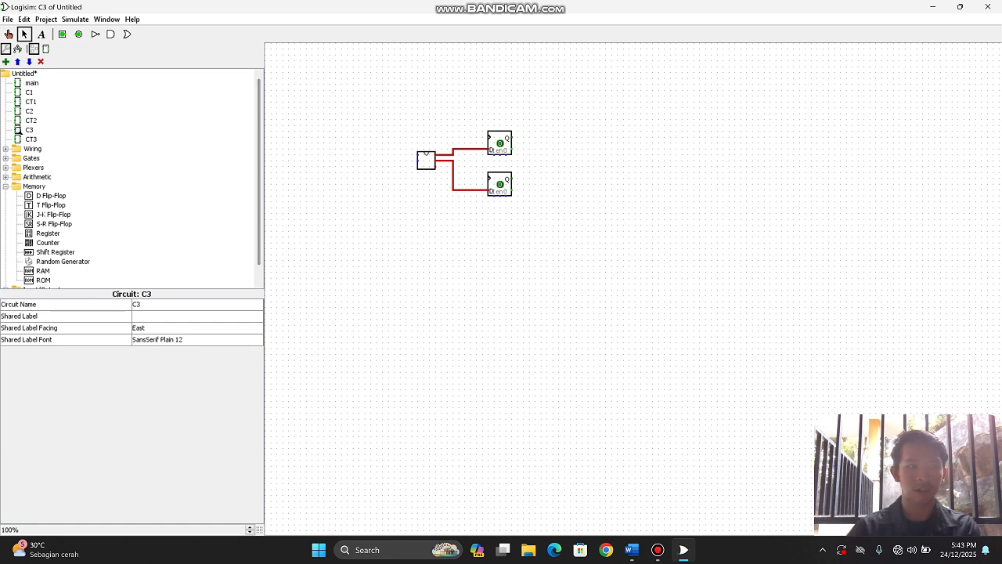
left_click(78, 34)
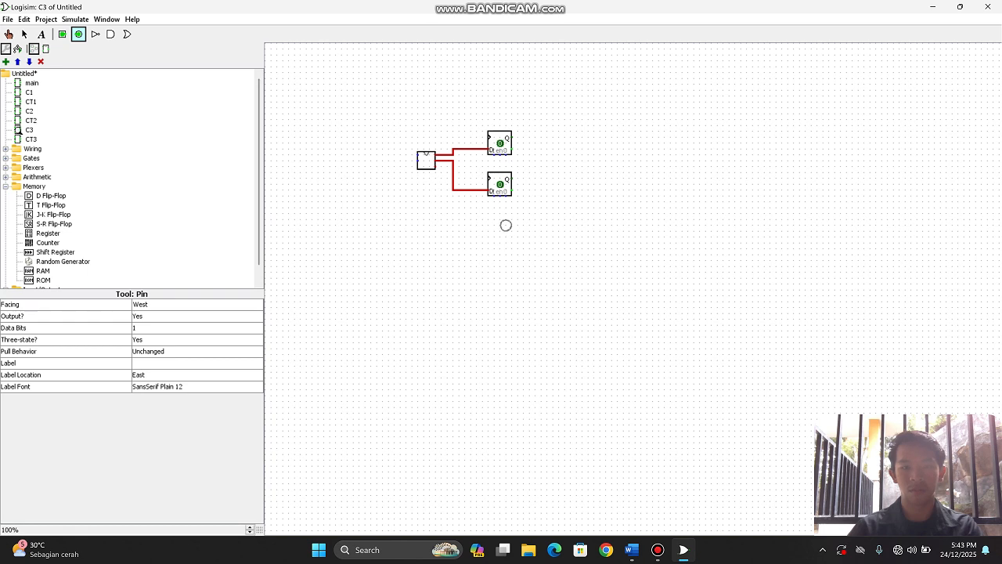
left_click(501, 219)
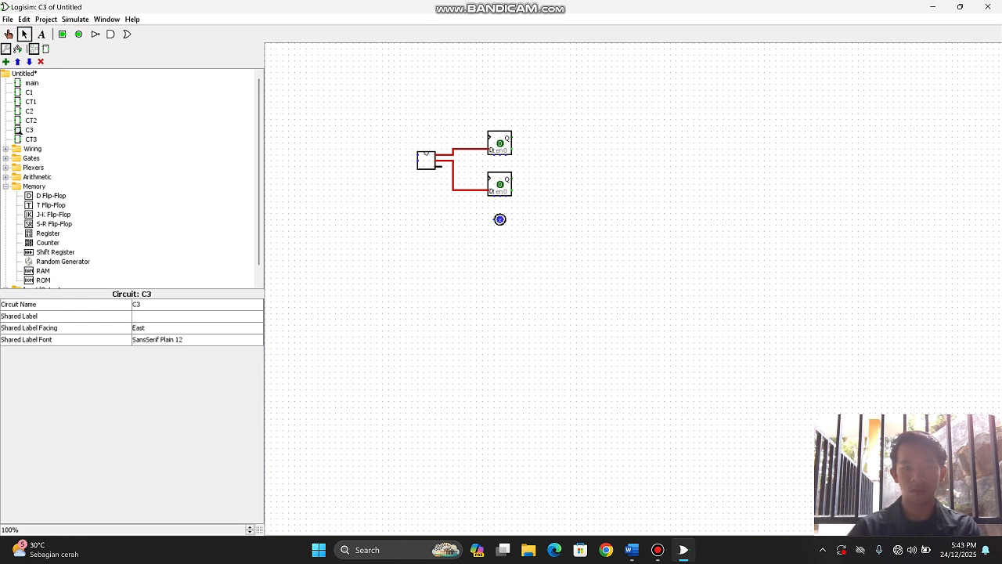
left_click_drag(447, 166, 500, 219)
left_click(419, 161)
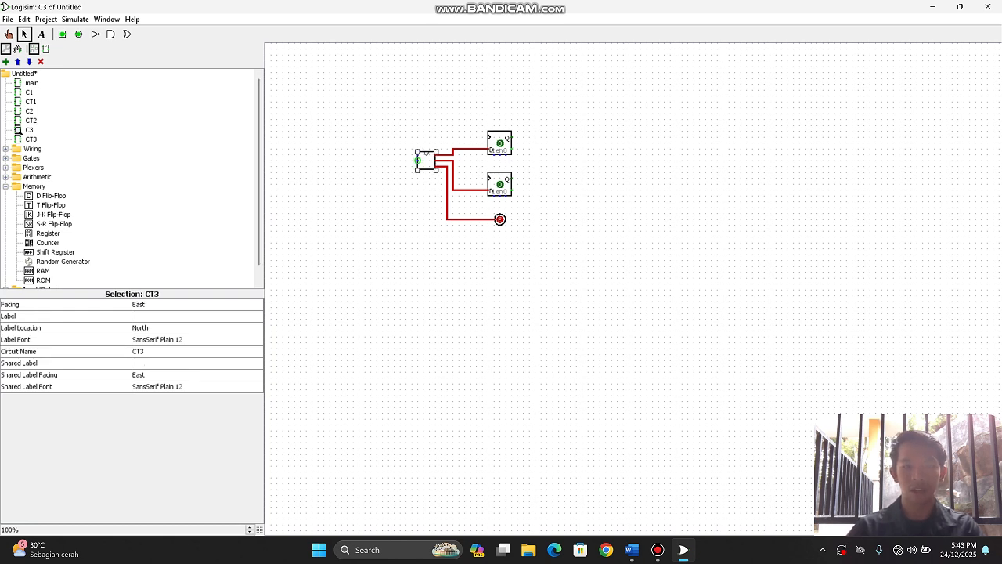
Set the shared label of the CT3 subcircuit to CT3
left_click(157, 351)
left_click(157, 364)
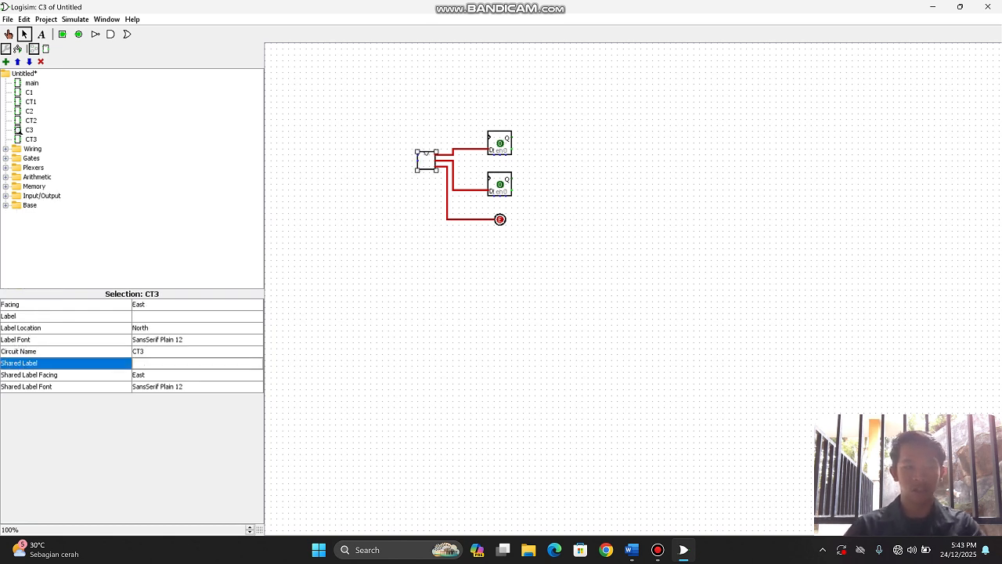
type("CT")
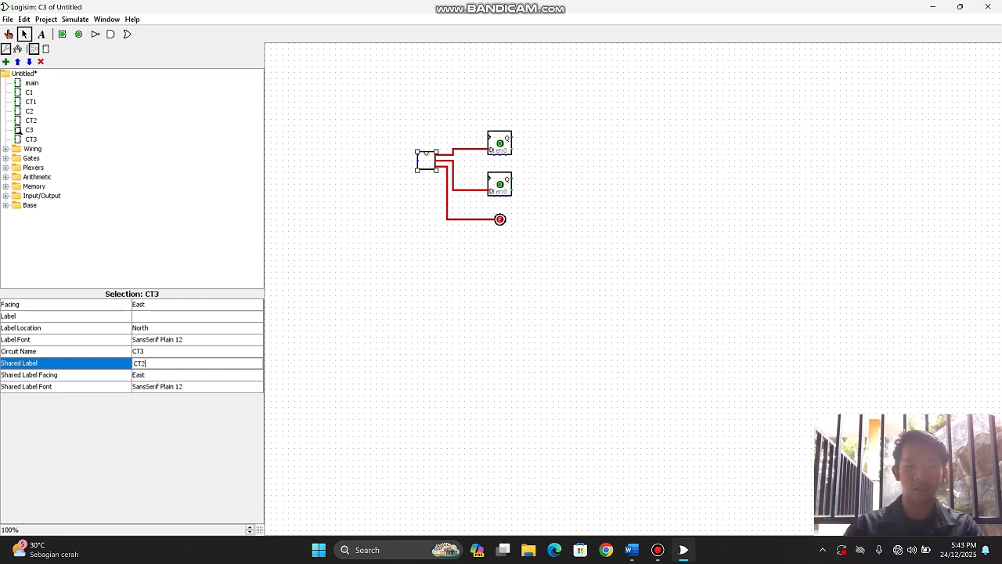
type("3")
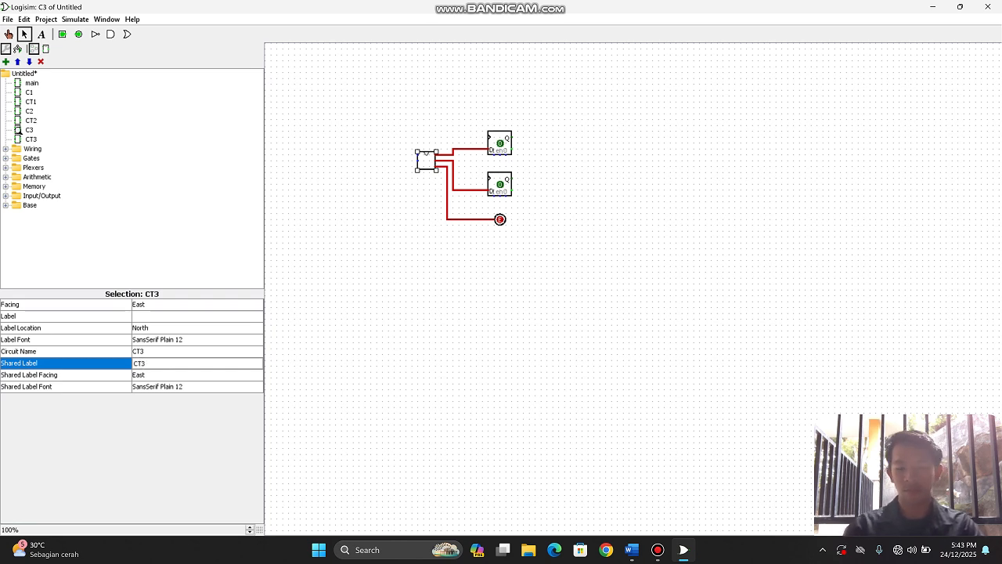
key("Return")
left_click(470, 298)
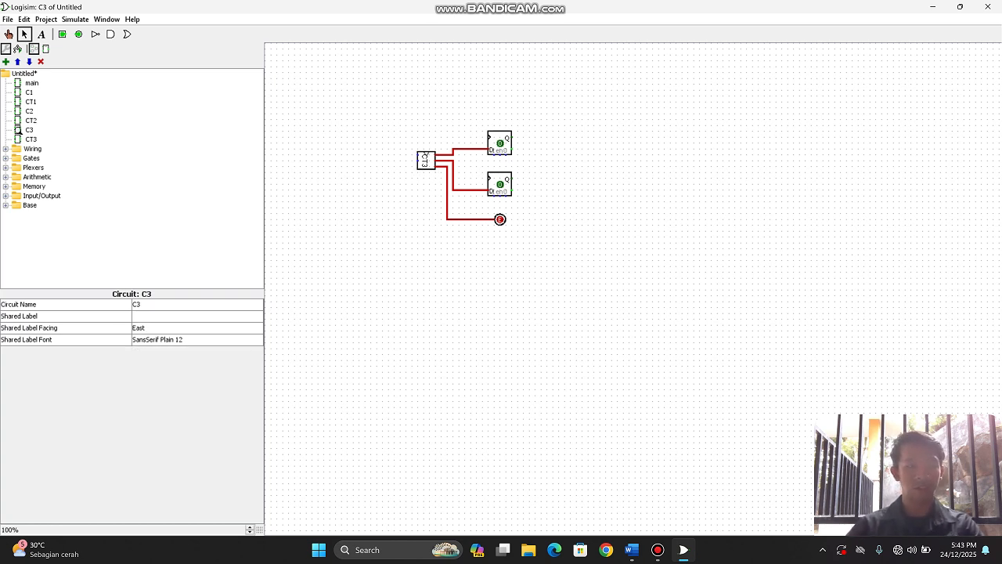
Place a 1-bit input pin on the input side of CT3 and wire it to both flip-flops' clock inputs
left_click(5, 149)
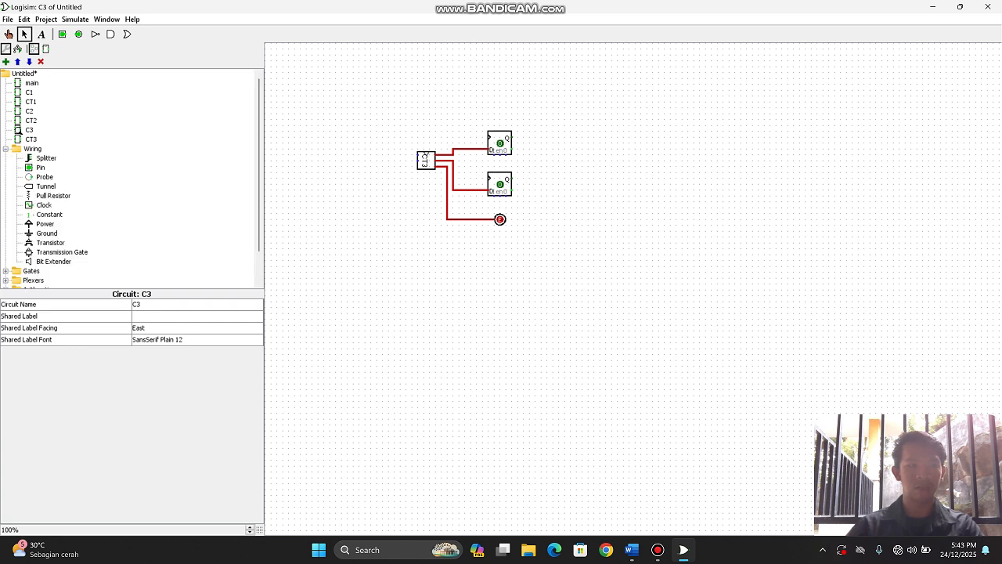
left_click(61, 33)
left_click(329, 132)
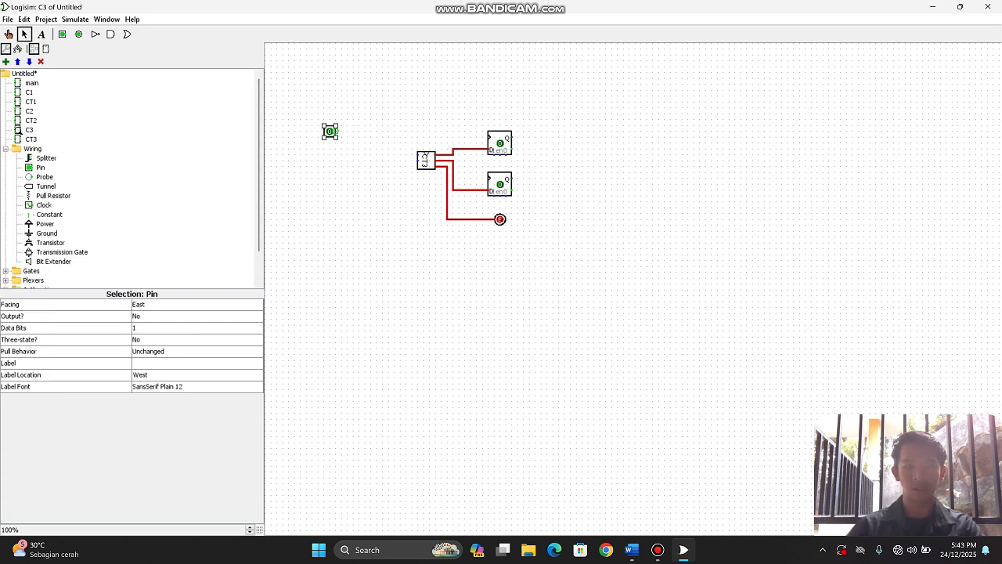
mouse_move(487, 137)
left_mouse_down()
mouse_move(476, 137)
mouse_move(476, 177)
mouse_move(487, 178)
left_mouse_up()
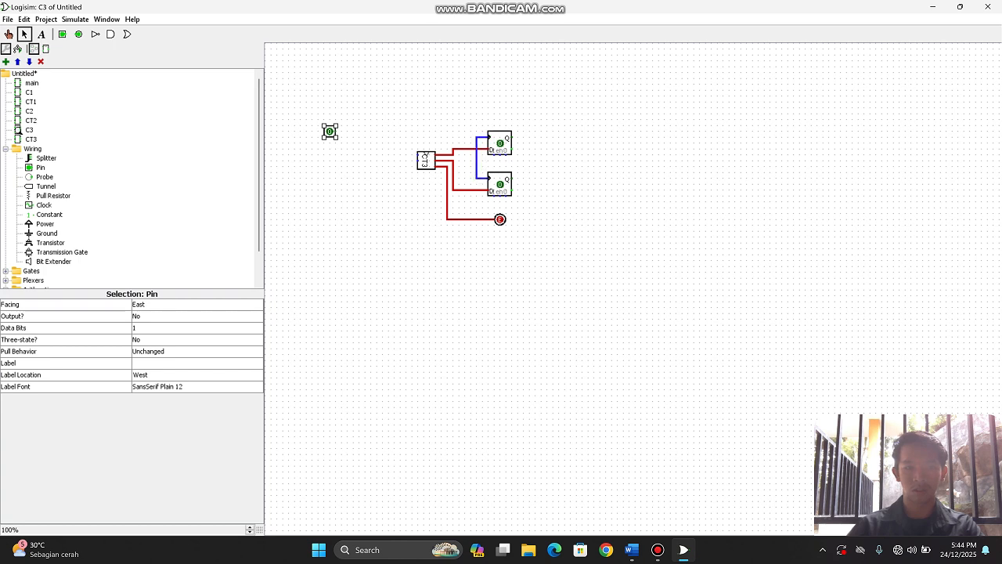
left_click_drag(476, 137, 335, 137)
left_click(340, 172)
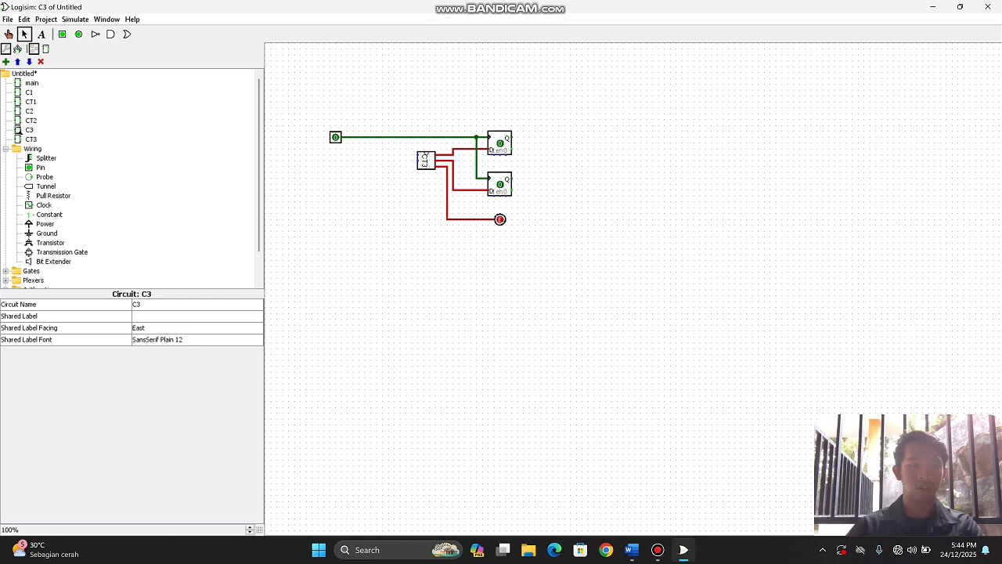
Place a west-facing splitter above and beyond the flip-flops' outputs, with fan out 4 and bit width 4
left_click(46, 157)
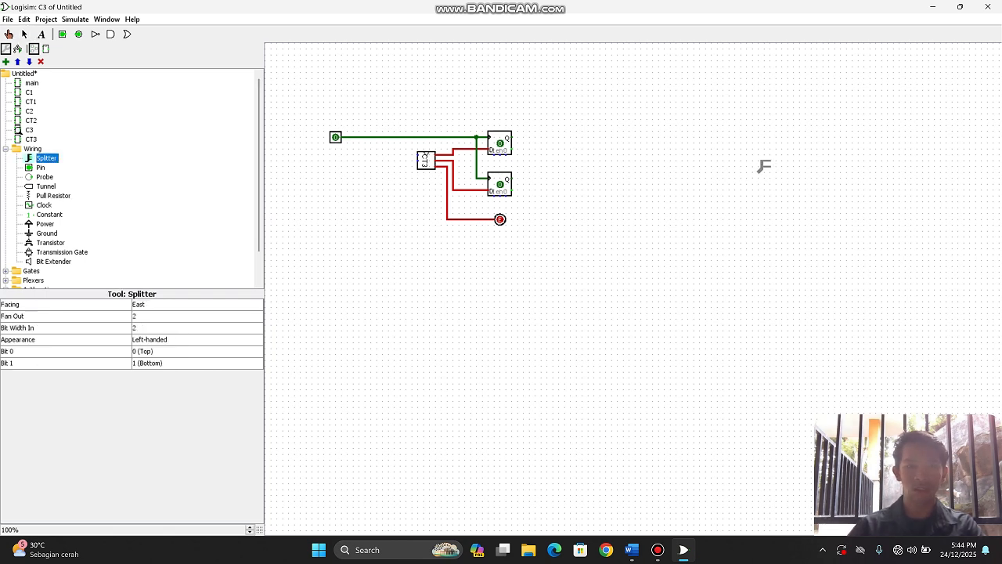
left_click(622, 107)
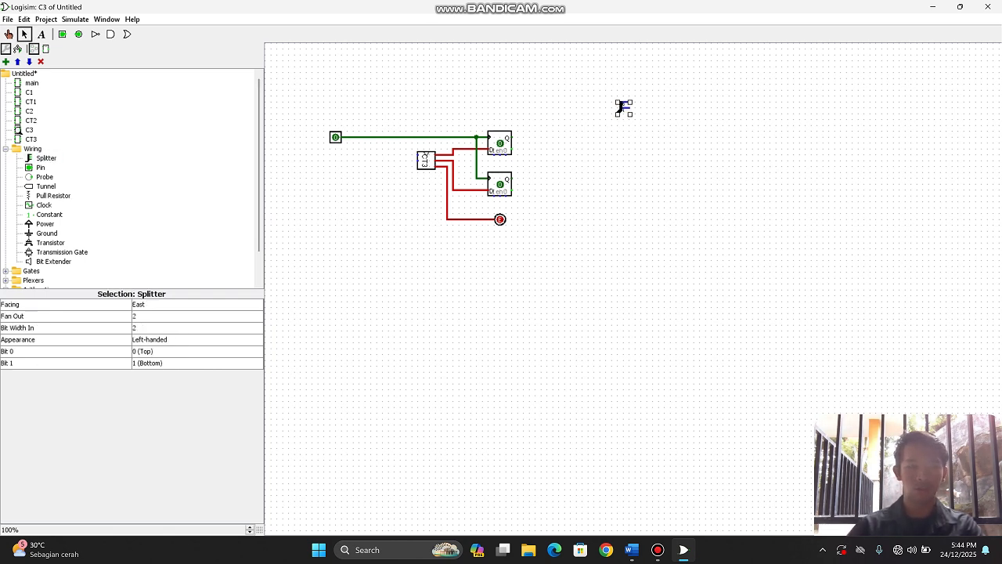
left_click(195, 303)
left_click(141, 343)
left_click(196, 315)
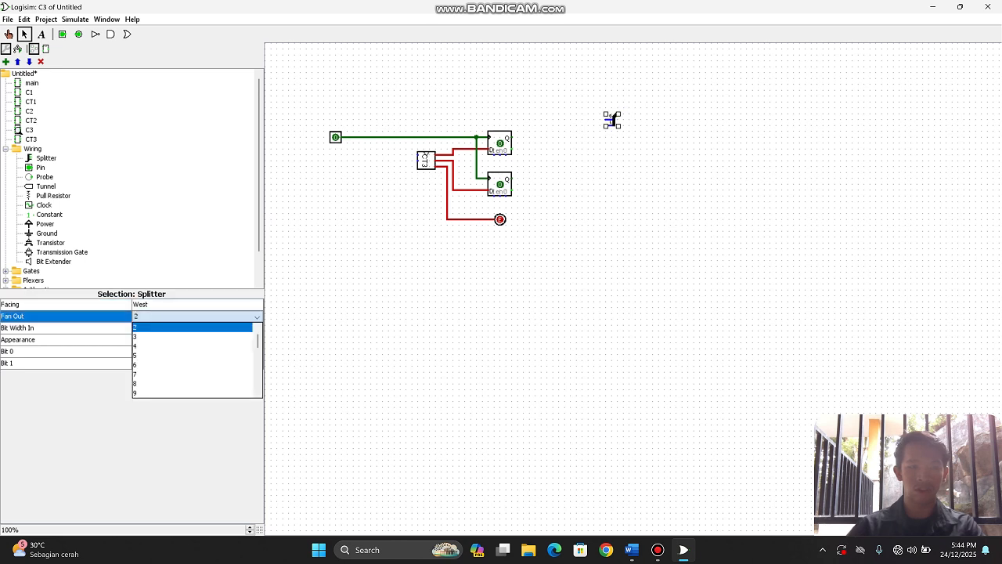
left_click(192, 346)
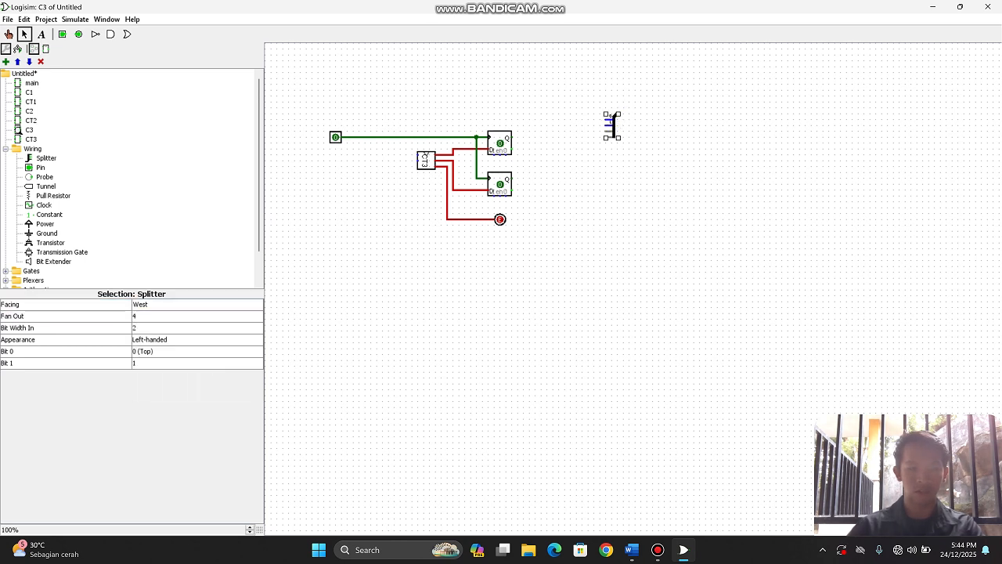
left_click(196, 327)
left_click(192, 360)
left_click(438, 313)
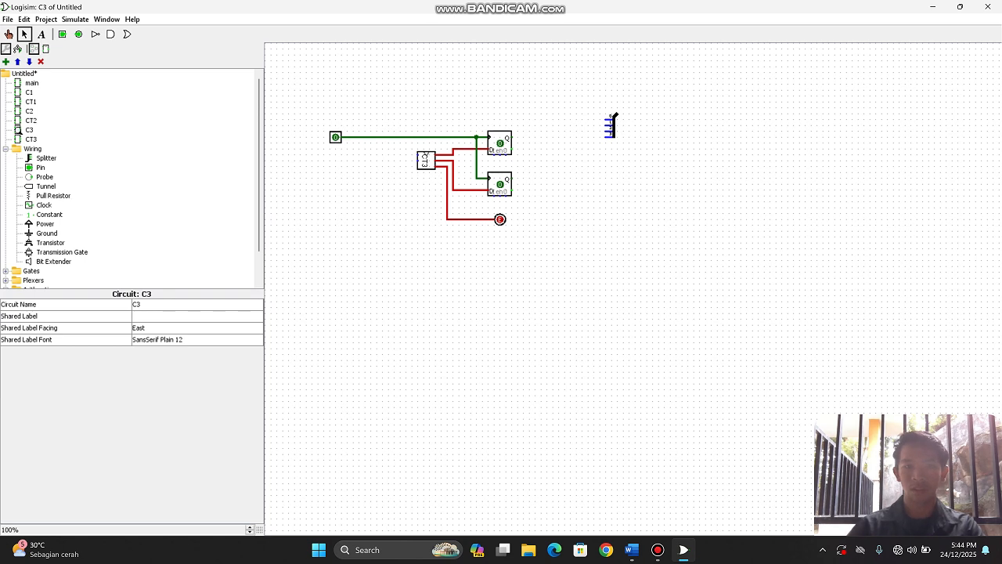
Move the splitter up slightly and wire CT3's first input to splitter bit 1 and its second input to bit 0
left_click_drag(615, 116, 614, 103)
left_click(563, 118)
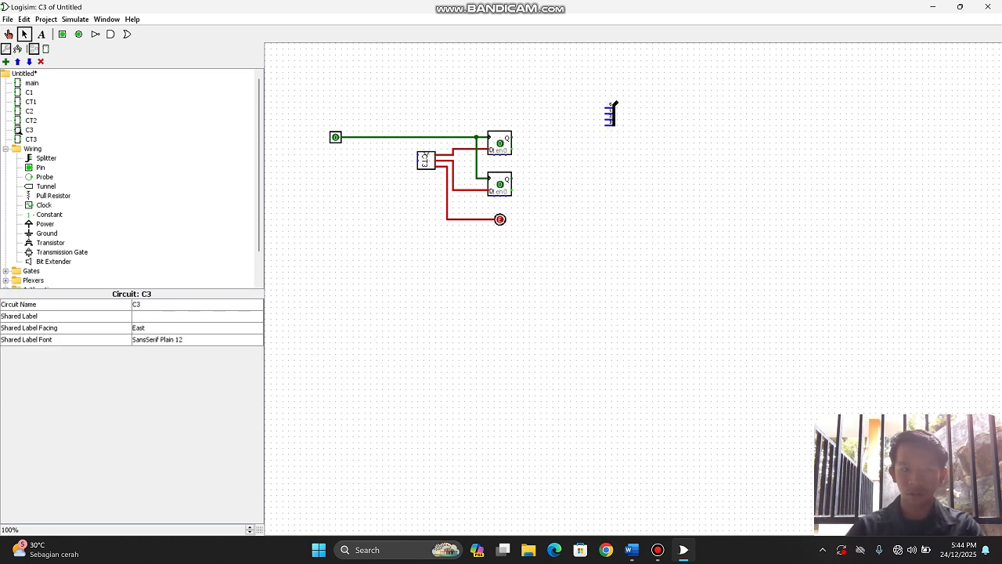
left_click_drag(412, 155, 607, 113)
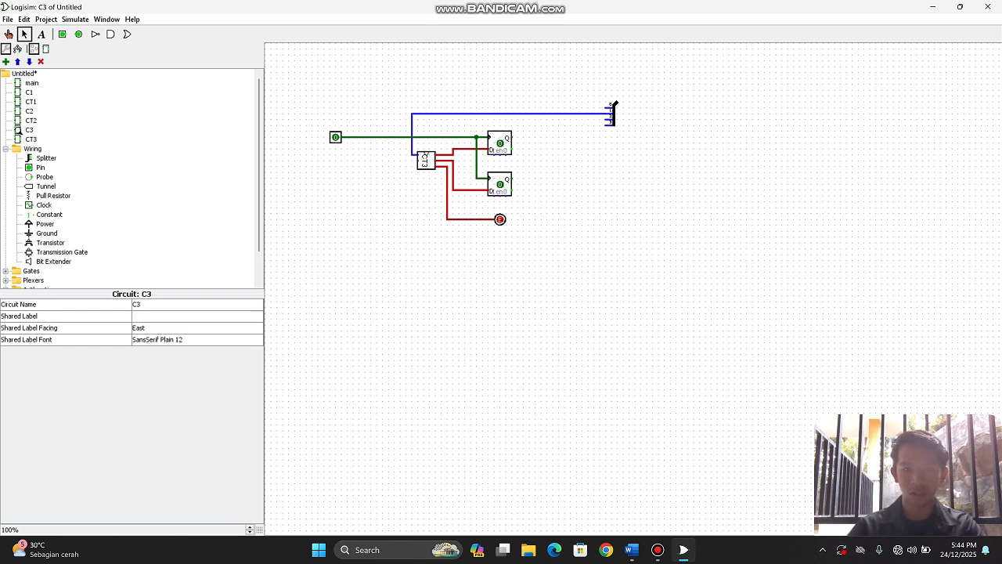
left_click_drag(417, 160, 608, 107)
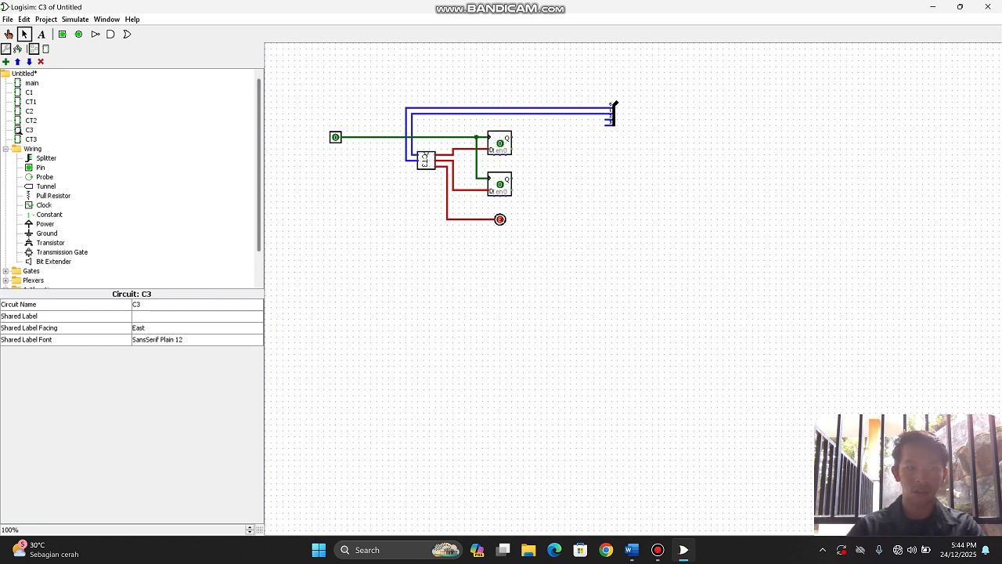
Place a 1-bit constant beside the splitter, wire it to splitter bits 2 and 3, and set its value to 0x0
left_click(49, 214)
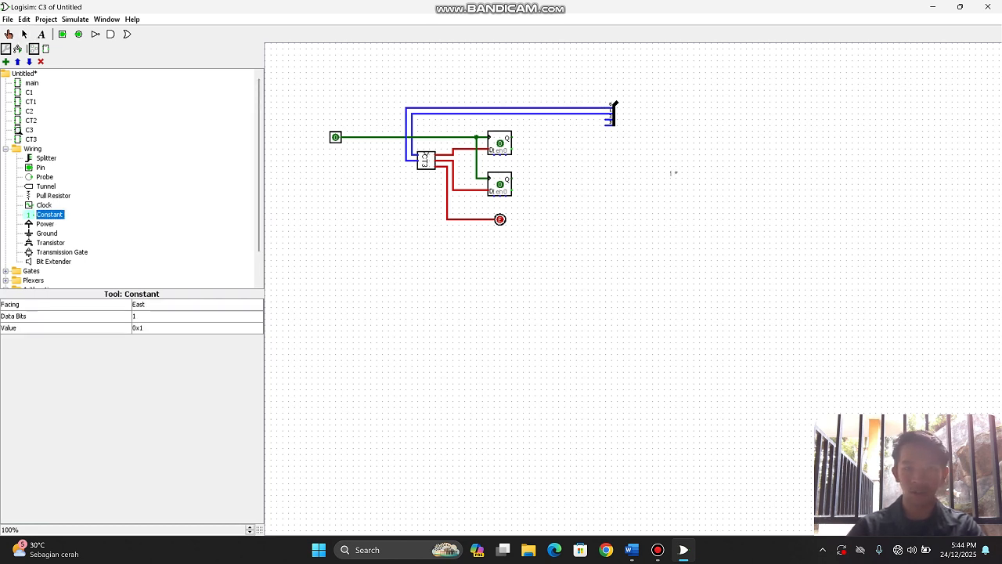
left_click(581, 125)
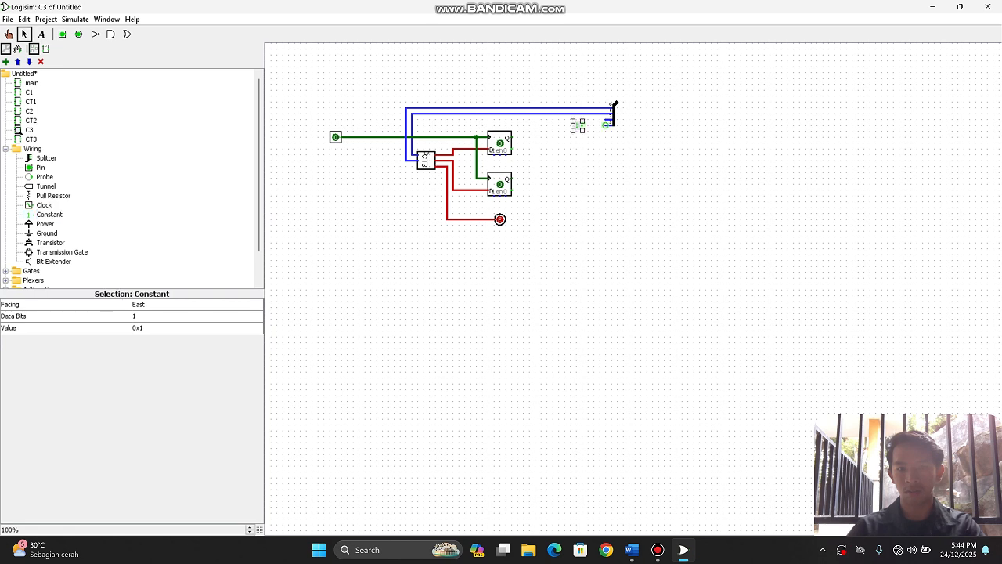
mouse_move(579, 125)
left_mouse_down()
mouse_move(606, 129)
mouse_move(594, 125)
left_mouse_up()
left_click(594, 153)
left_click(576, 124)
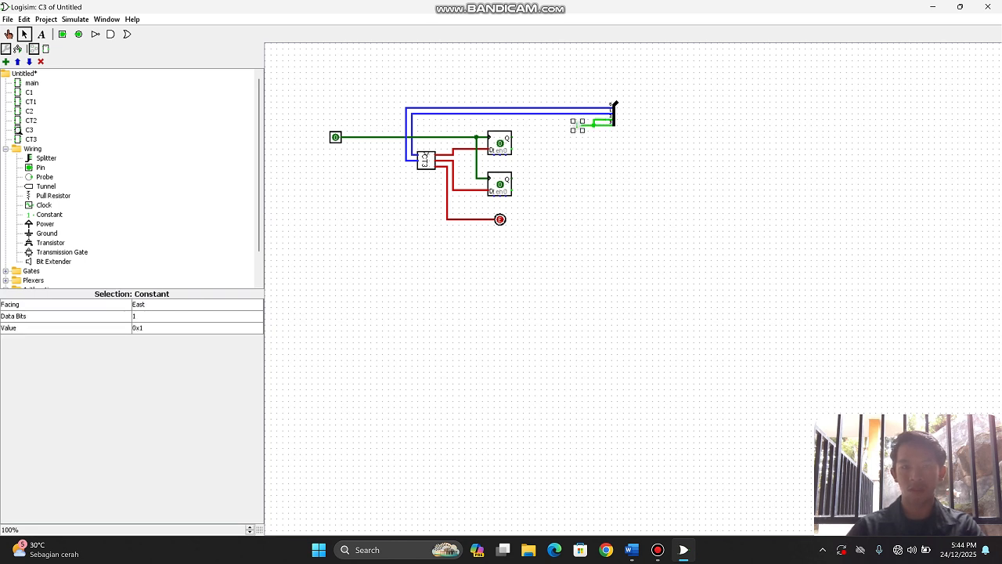
left_click(195, 327)
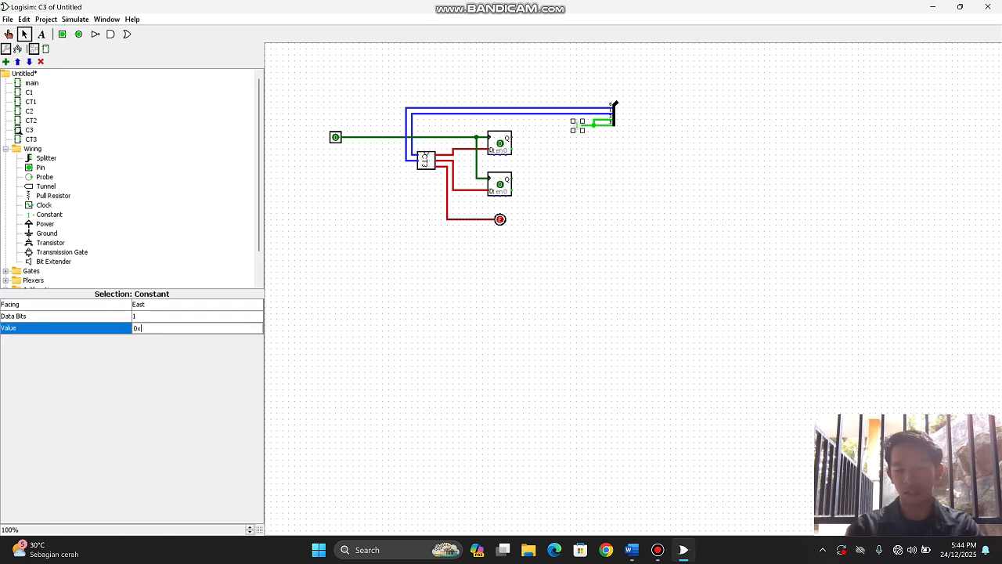
key("BackSpace")
type("0")
key("Return")
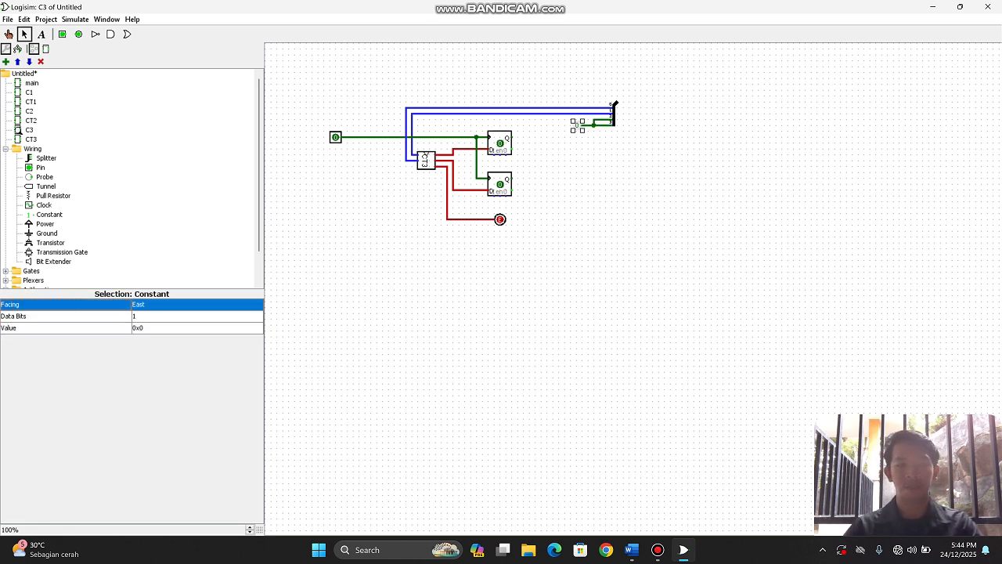
key("Escape")
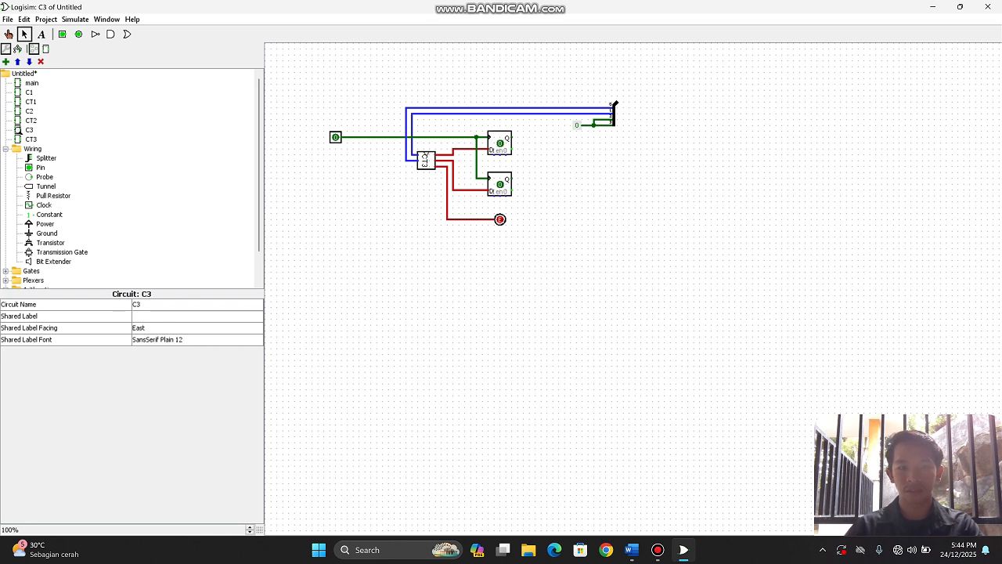
Wire the upper flip-flop's Q output to the splitter bit 1 line and the lower flip-flop's Q to the bit 0 line
left_click_drag(512, 138, 516, 114)
left_click_drag(511, 178, 529, 107)
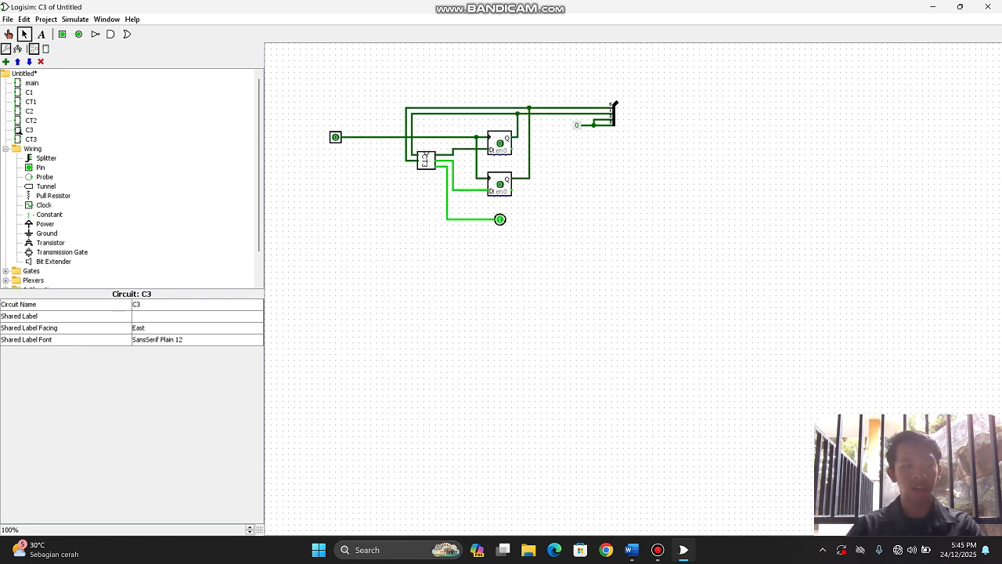
Place a west-facing 4-bit output pin beside the splitter and wire it to the splitter's combined end
key("ctrl+5")
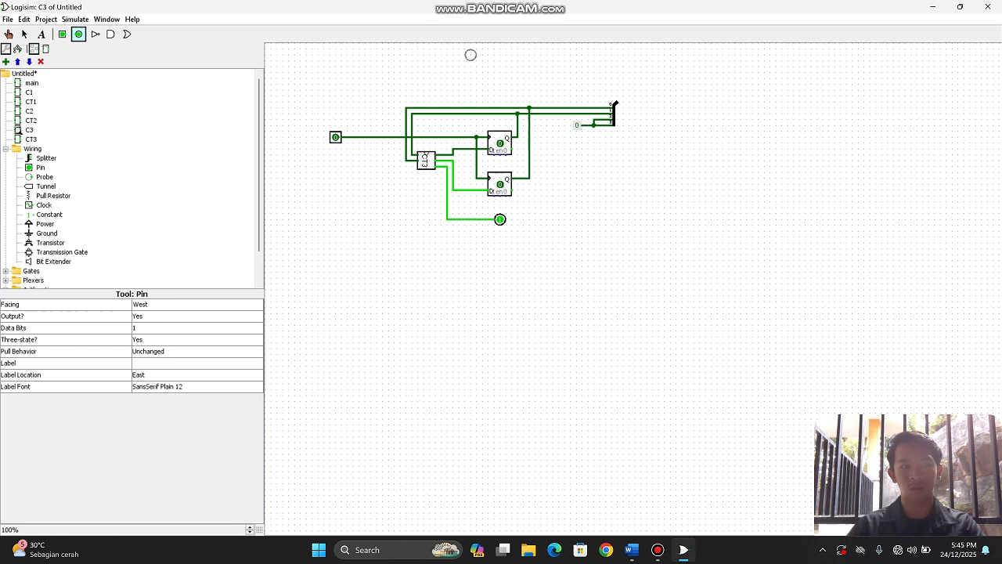
left_click(722, 102)
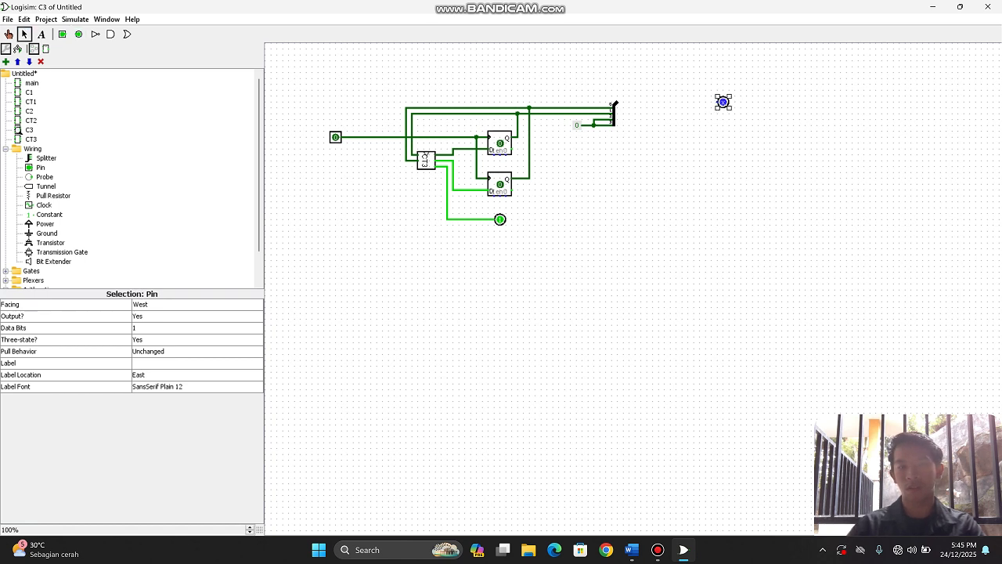
left_click(711, 129)
left_click_drag(723, 102, 671, 101)
left_click(670, 102)
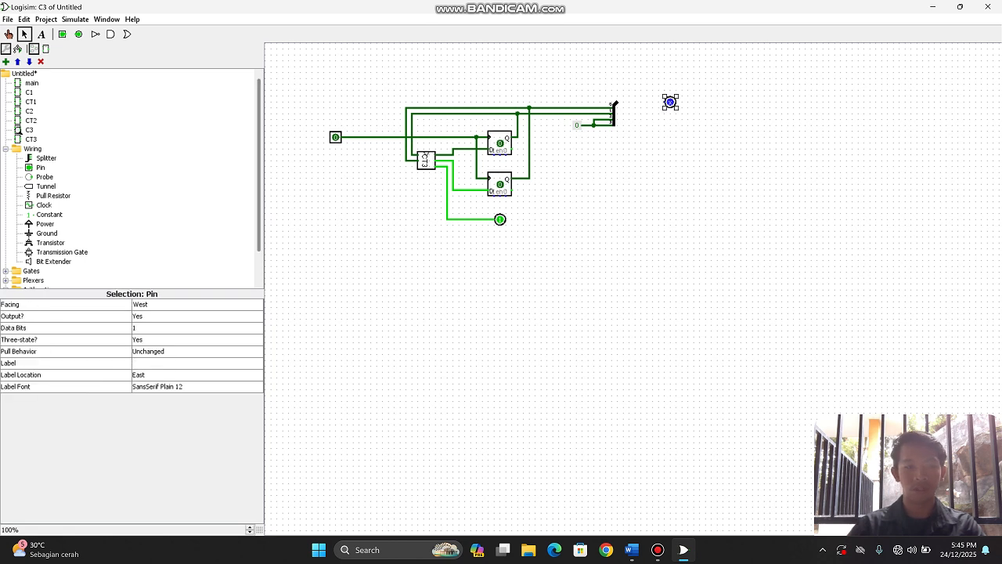
left_click(196, 327)
left_click(192, 376)
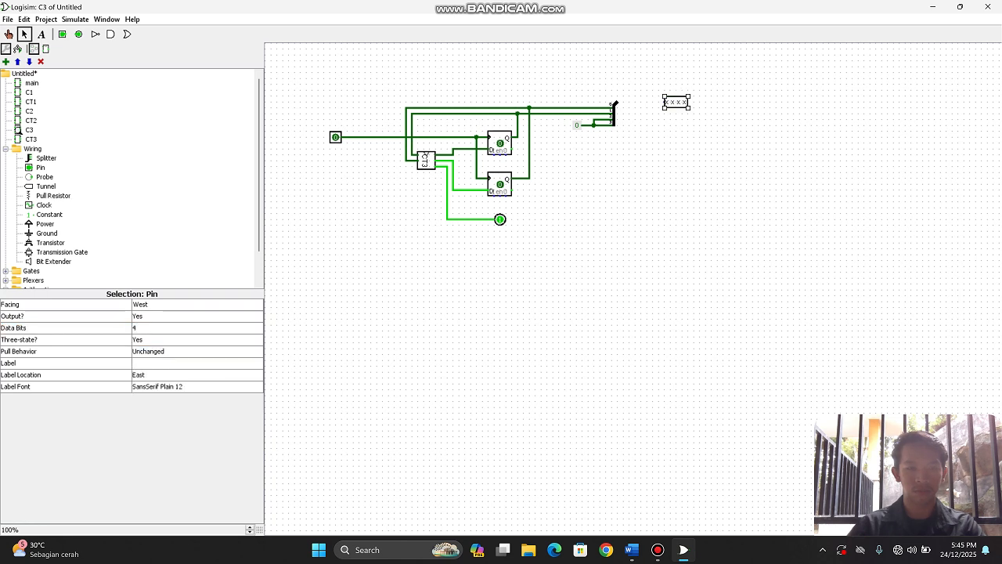
left_click(517, 294)
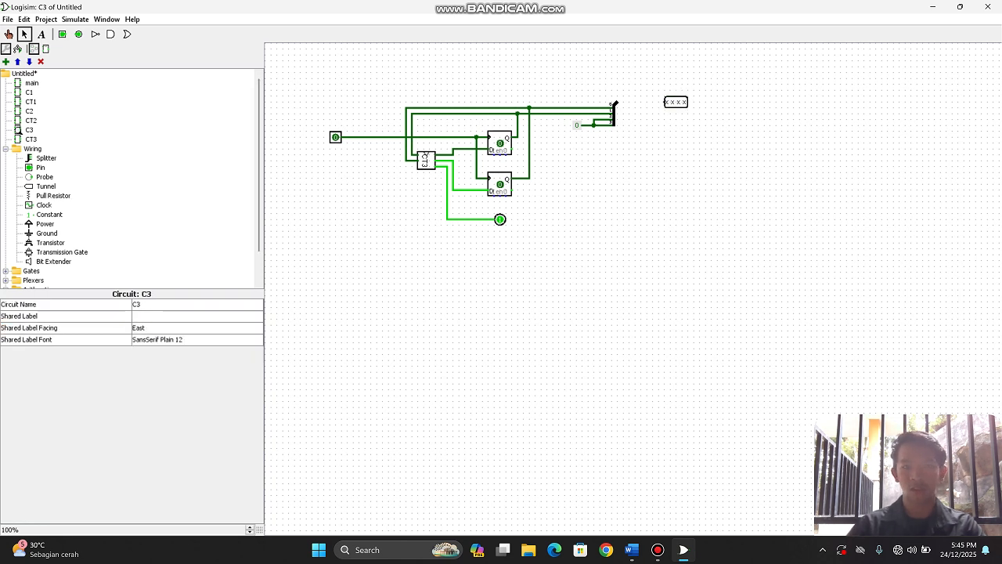
left_click_drag(629, 102, 665, 101)
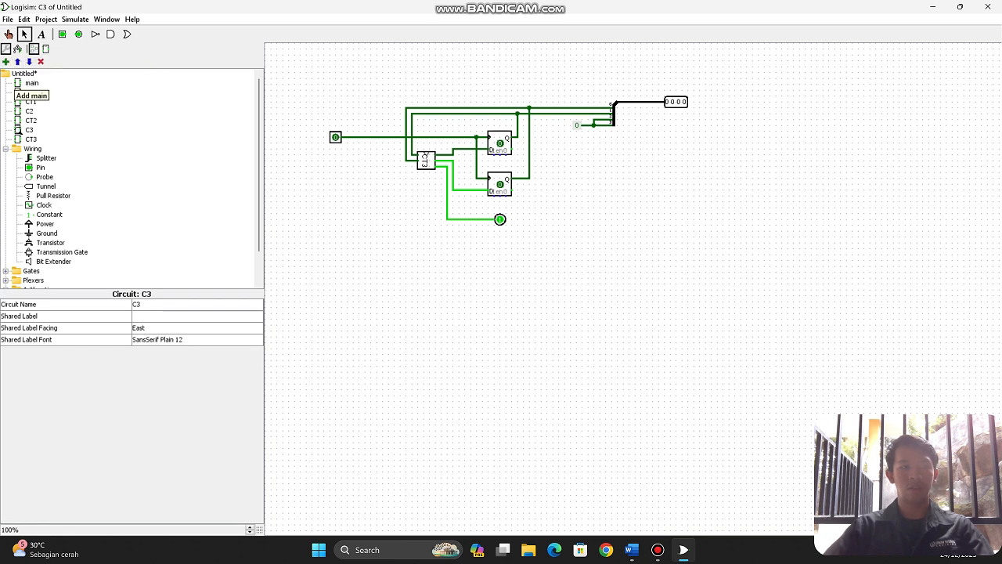
Add a new circuit named C4 to the project
left_click(6, 61)
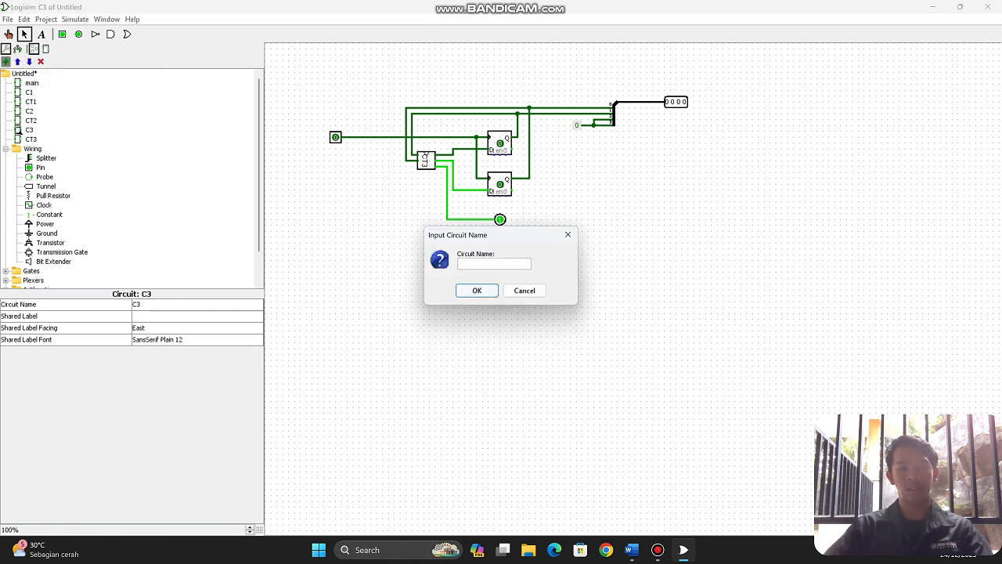
type("C")
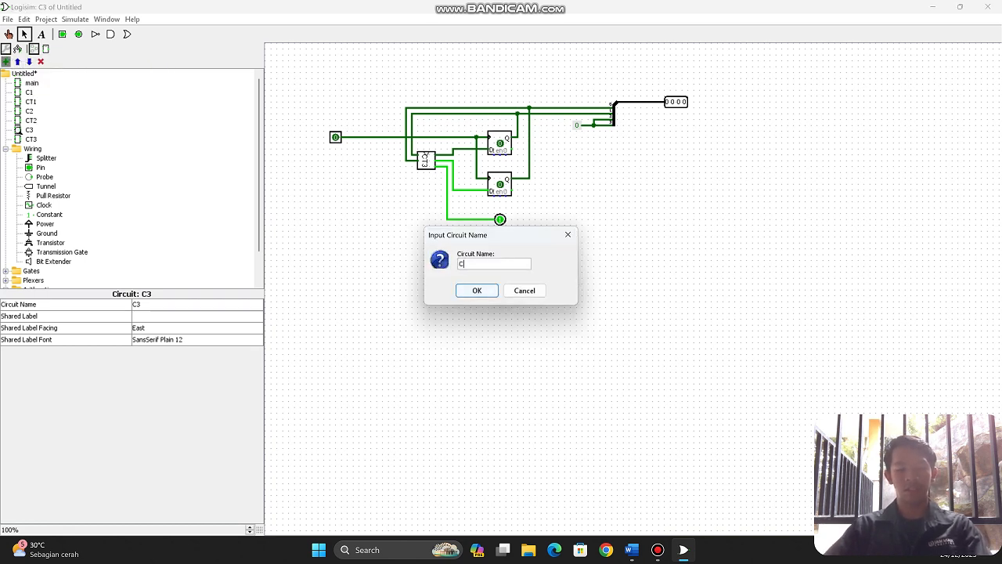
type("4")
key("Return")
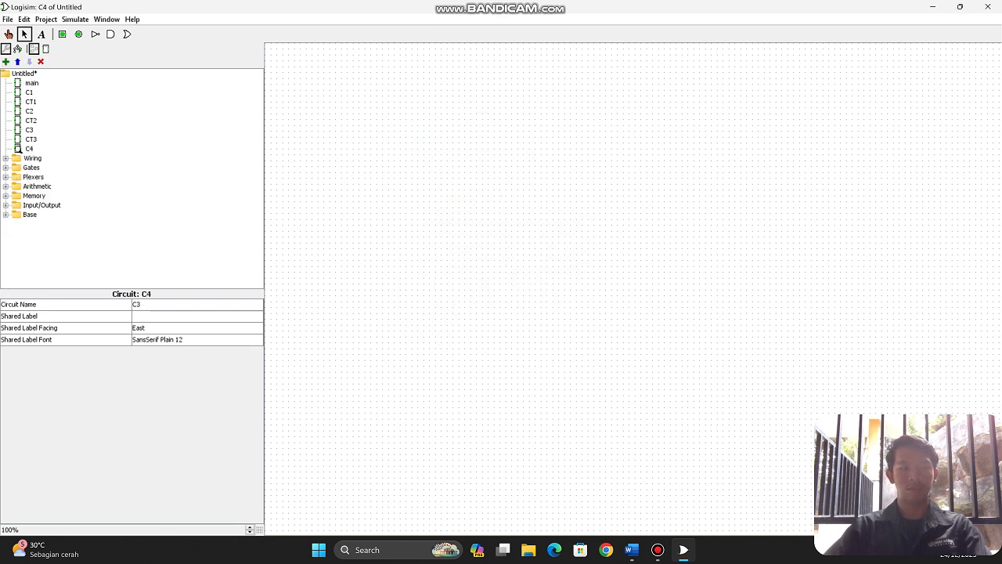
Open the circuit analysis for C4
left_click(45, 19)
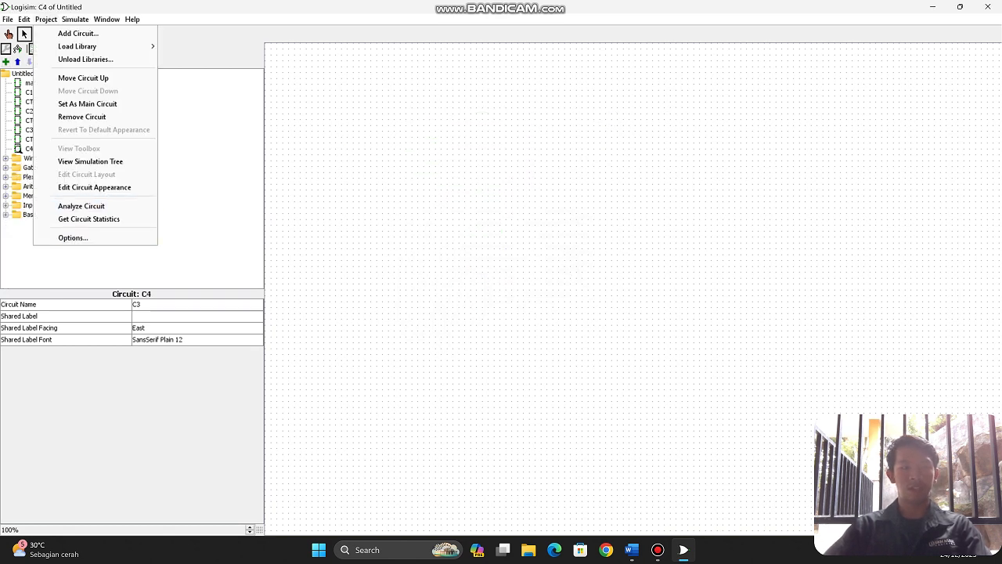
Start a combinational analysis of circuit C4 and add the inputs A, B, C, D and H10
left_click(79, 206)
left_click(132, 147)
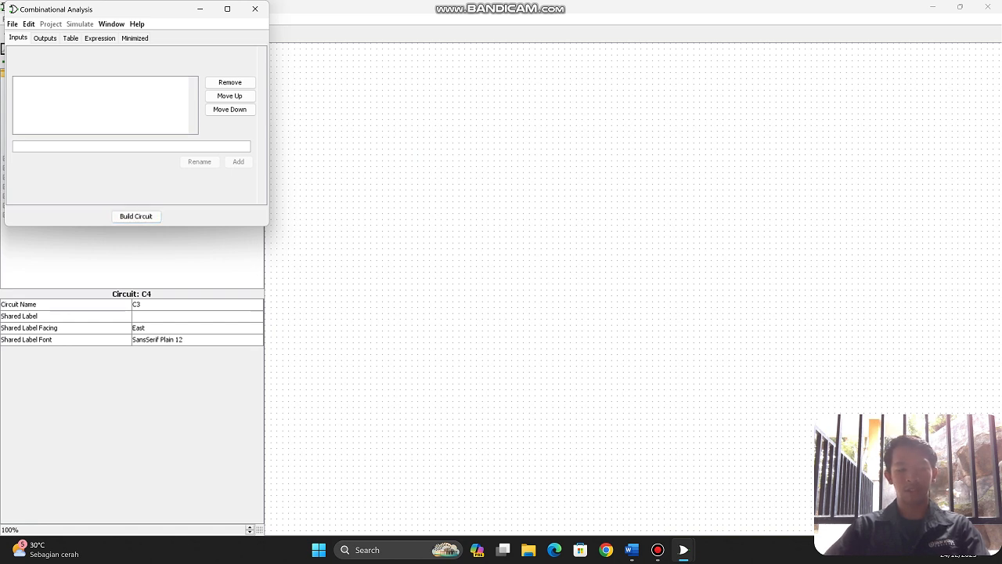
type("A")
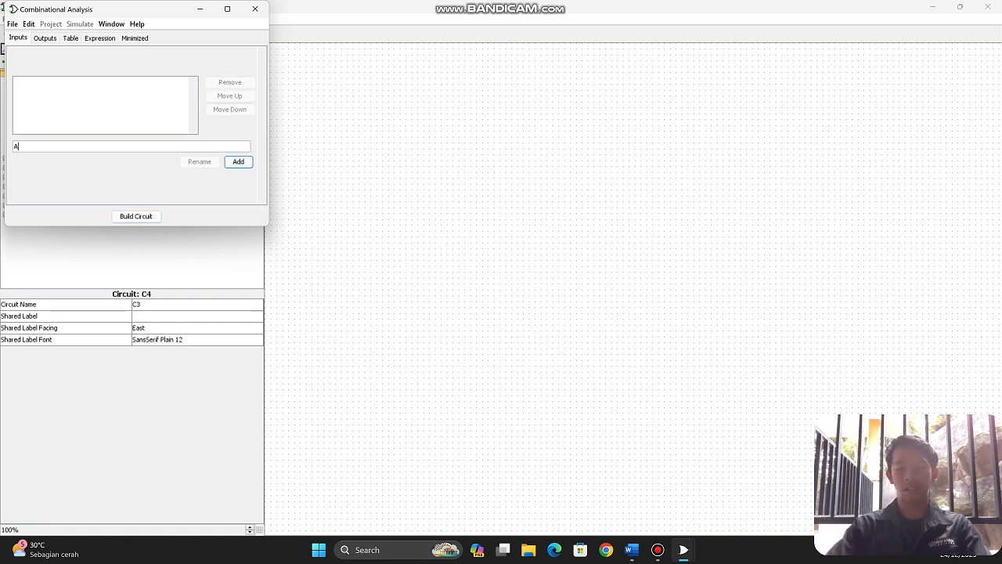
key("Return")
type("B")
key("Return")
type("C")
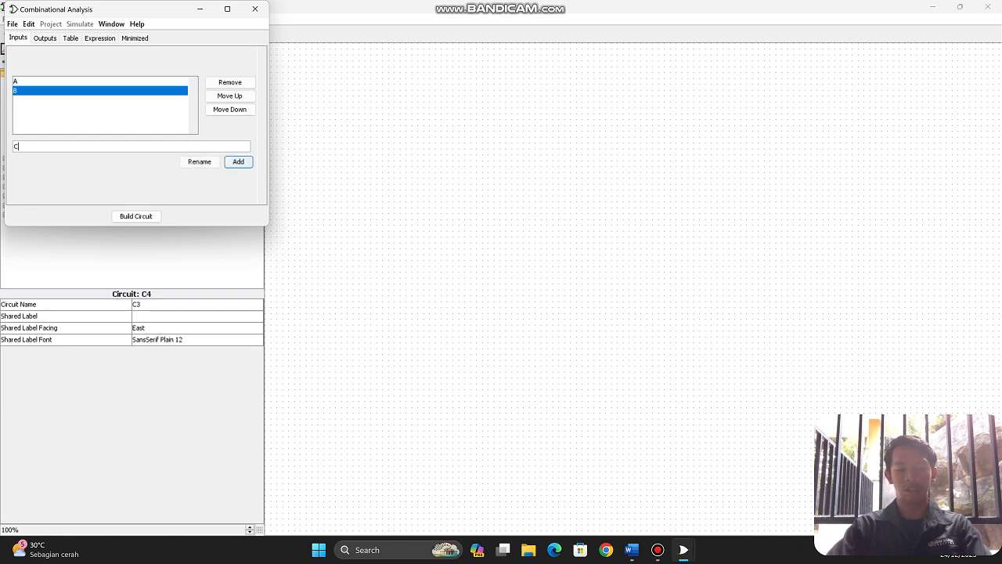
key("Return")
type("D")
key("Return")
type("H10")
key("Return")
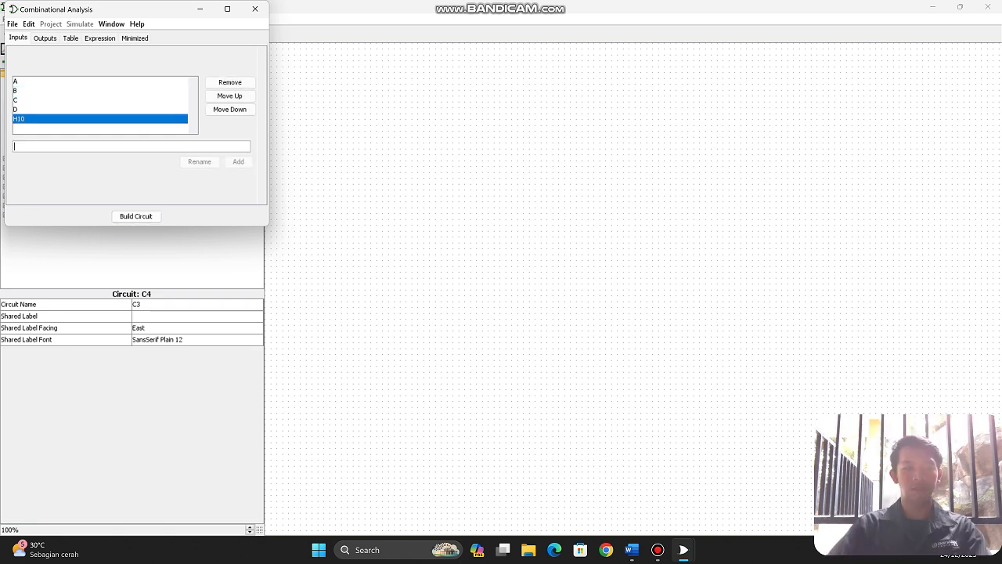
Add the outputs DA, DB, DC, DD and R to the combinational analysis
left_click(45, 38)
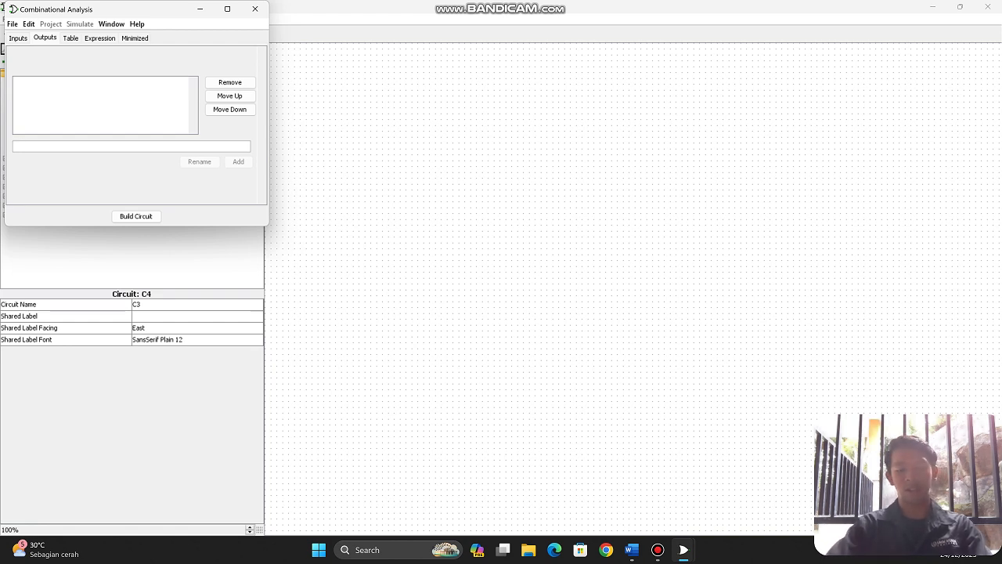
type("DA")
key("Return")
type("DB")
key("Return")
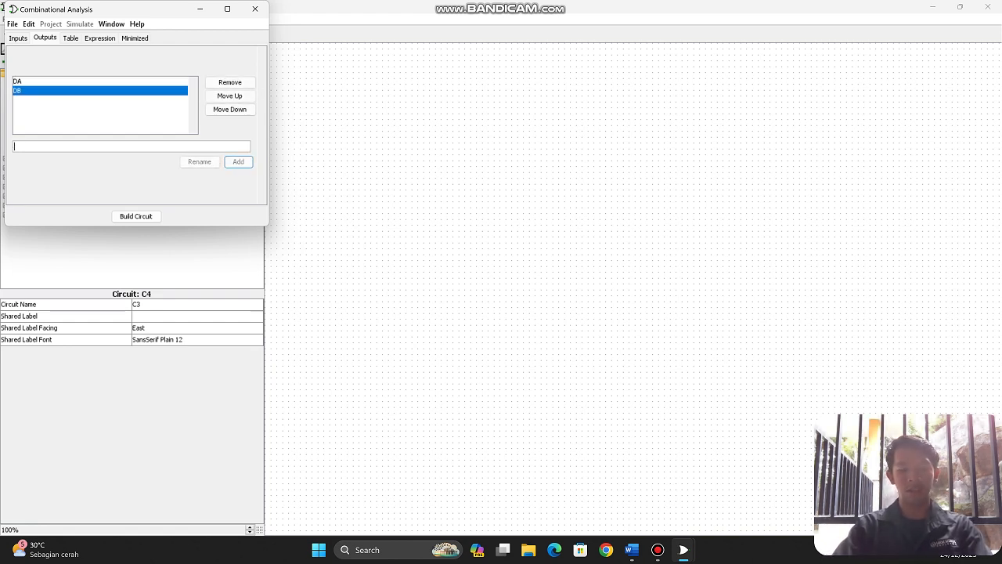
type("DC")
key("Return")
type("DD")
key("Return")
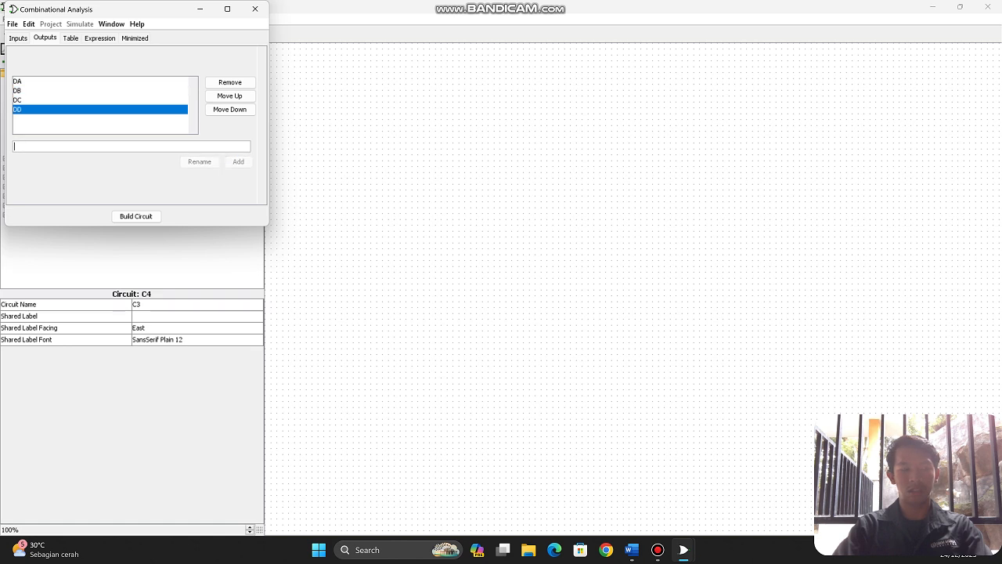
type("P")
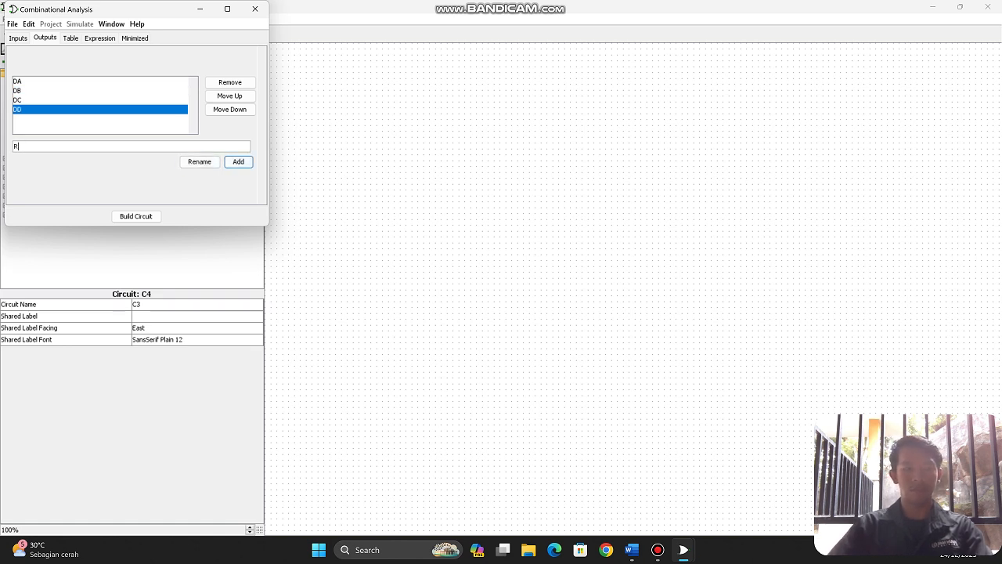
key("Return")
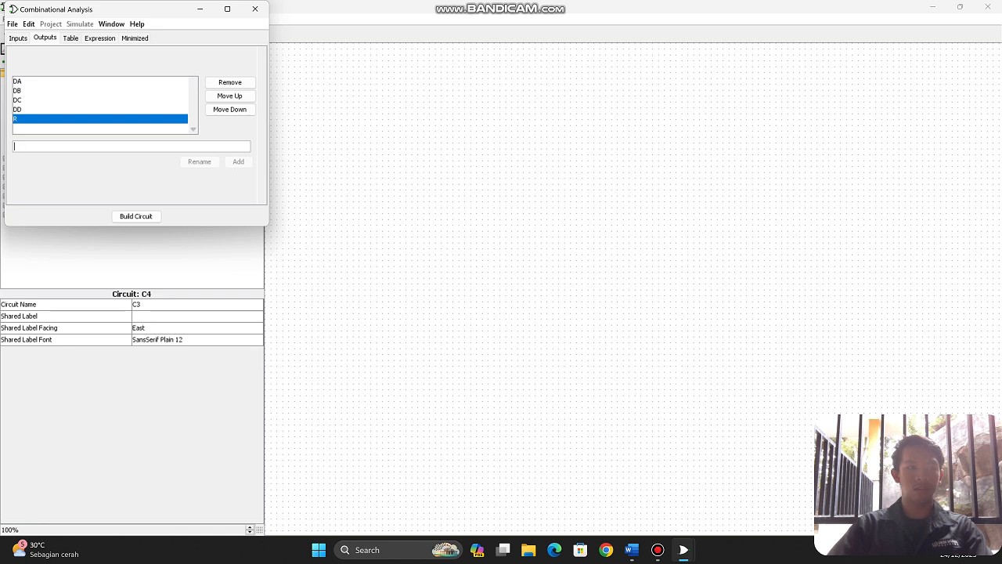
Build the circuit from the truth table under the name CT4 and close the analysis window
left_click(71, 38)
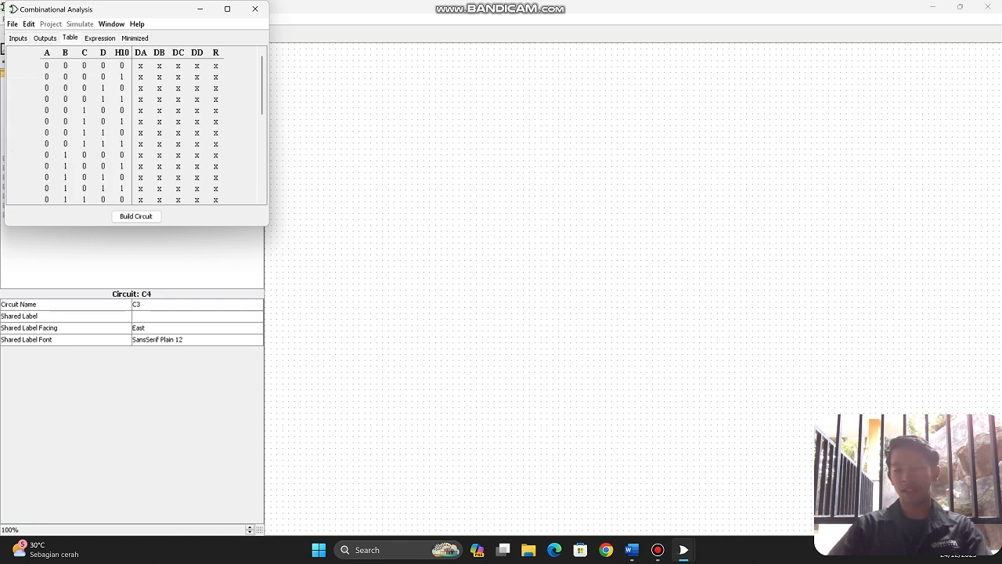
left_click(135, 216)
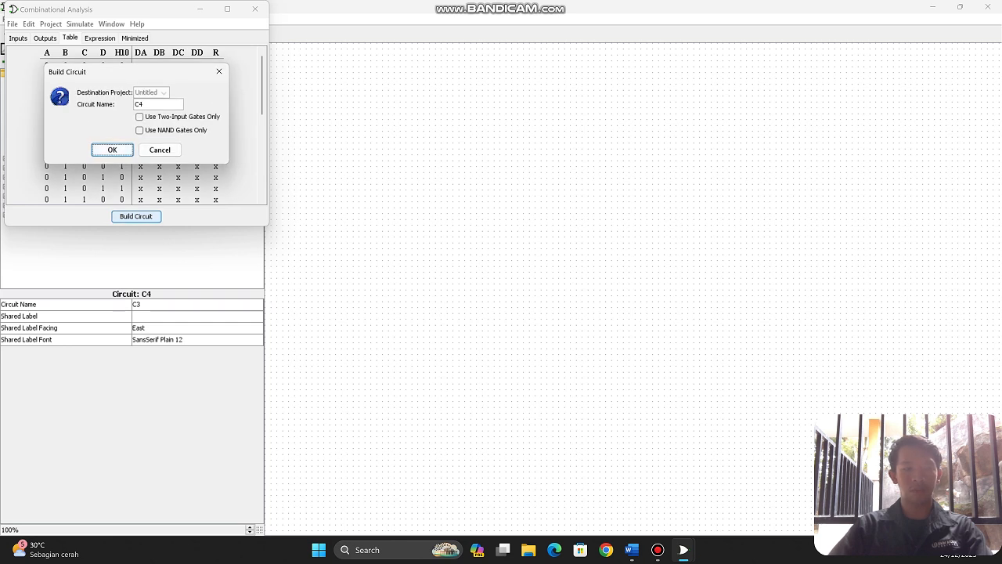
left_click(138, 104)
type("T")
left_click(112, 150)
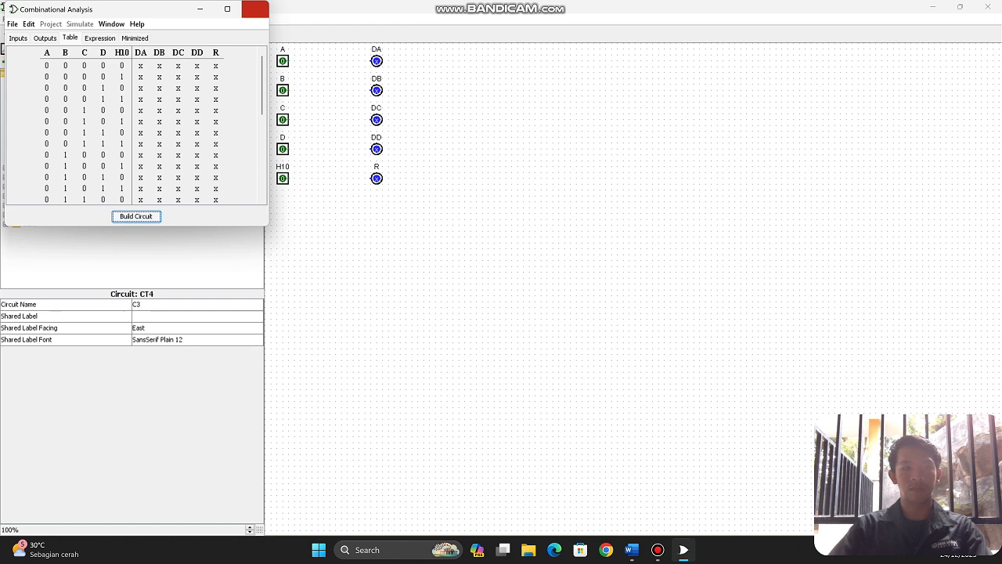
left_click(254, 9)
Move the output pins DA, DB, DC, DD and R far to the right of the input pins, keeping them in one column
left_click_drag(347, 44, 405, 204)
left_click_drag(376, 119, 776, 126)
left_click(705, 137)
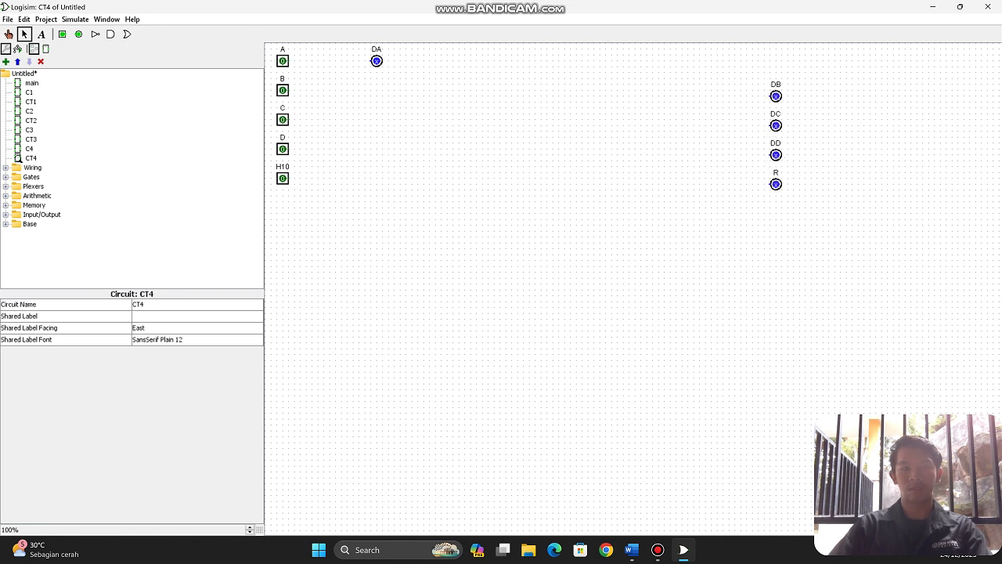
left_click_drag(356, 47, 776, 73)
left_click(800, 72)
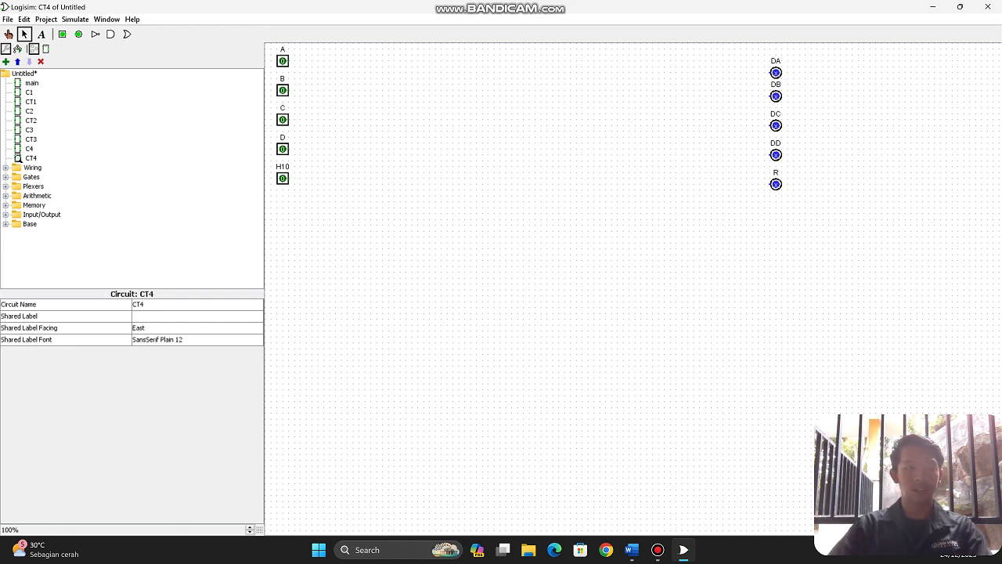
Place a CT1 subcircuit to the right of input pins C and D
left_click(30, 101)
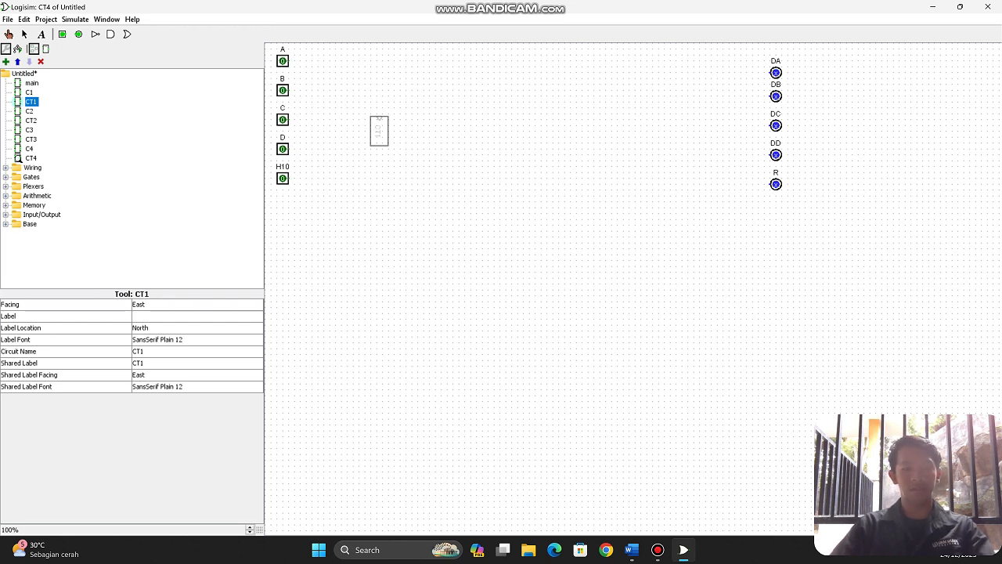
left_click(363, 137)
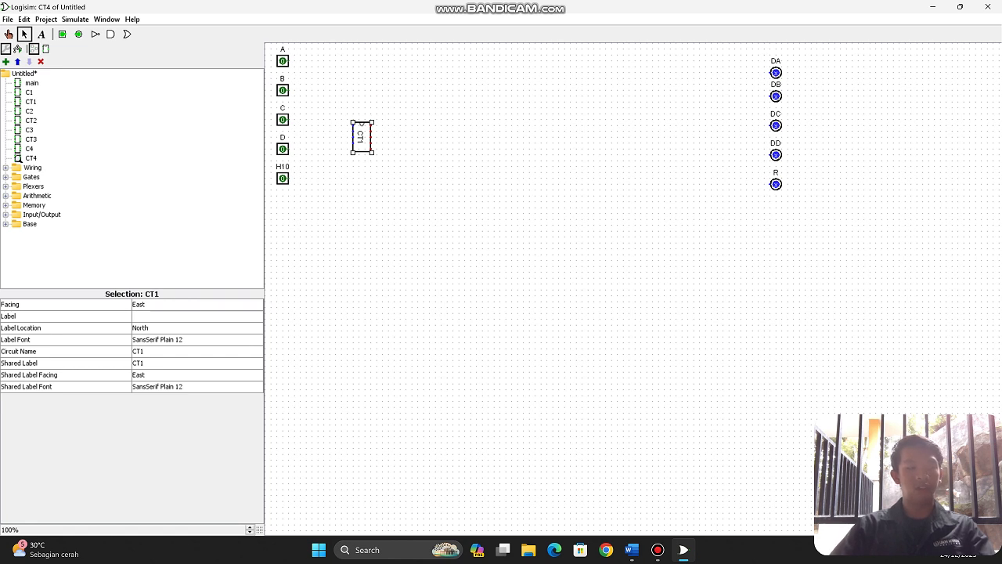
mouse_move(363, 137)
left_mouse_down()
mouse_move(374, 131)
mouse_move(368, 137)
left_mouse_up()
left_click(445, 107)
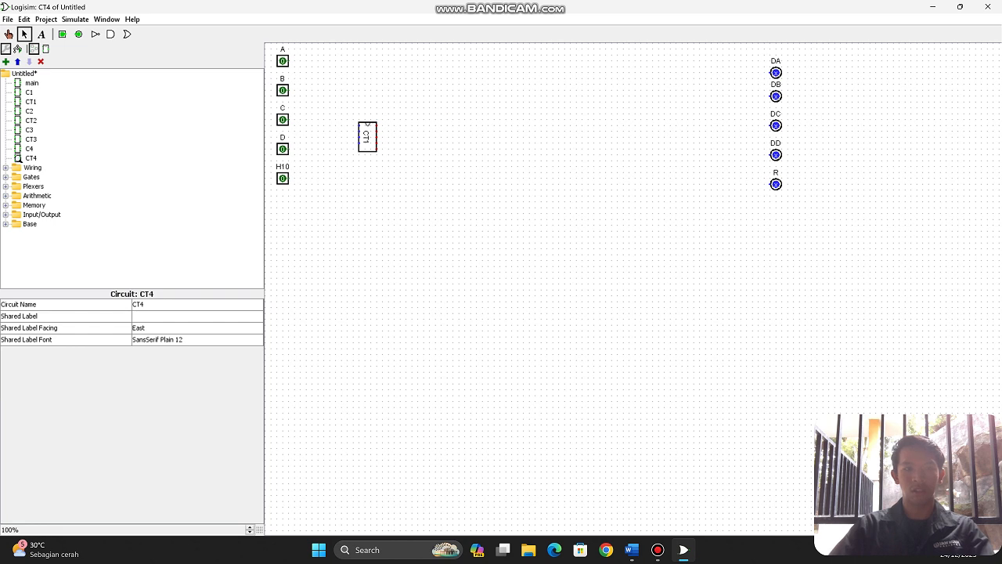
Wire the input pins A, B, C and D to the four inputs of the CT1 subcircuit in order
left_click_drag(295, 60, 358, 125)
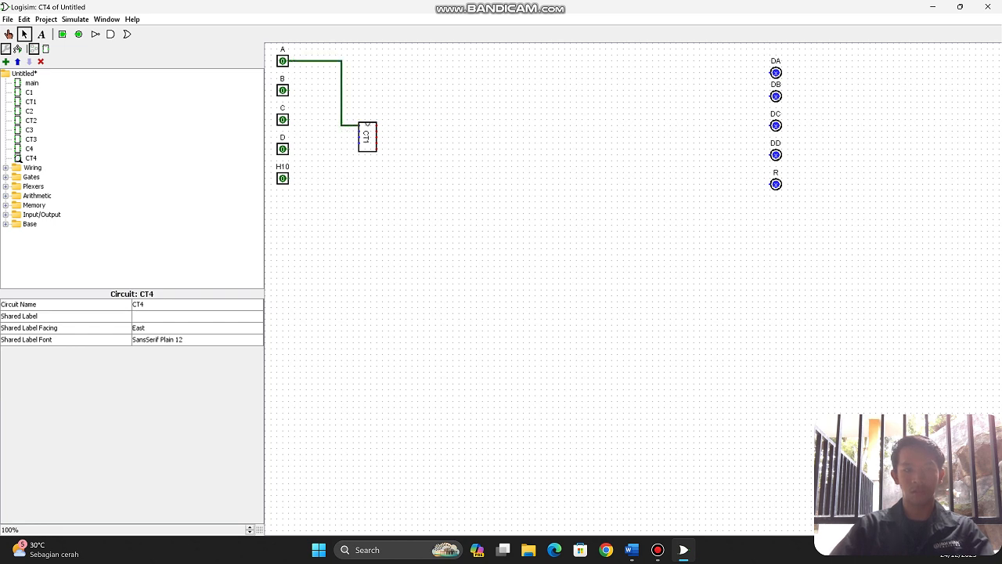
left_click_drag(290, 90, 359, 130)
left_click_drag(288, 119, 336, 136)
left_click_drag(288, 149, 359, 143)
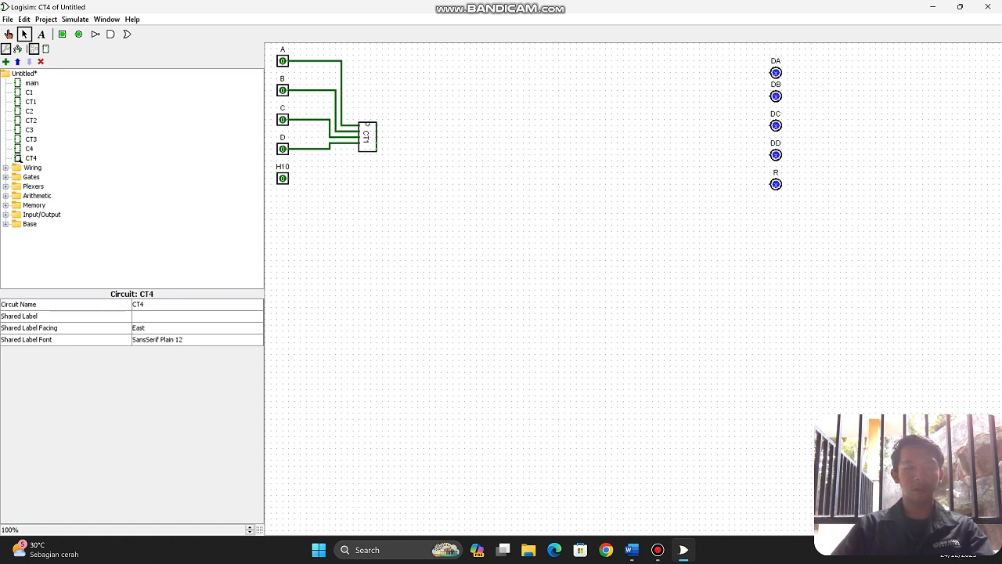
Move the H10 pin further down and place an AND gate with gate size Narrow below the CT1 subcircuit
left_click_drag(304, 191, 283, 254)
left_click(340, 254)
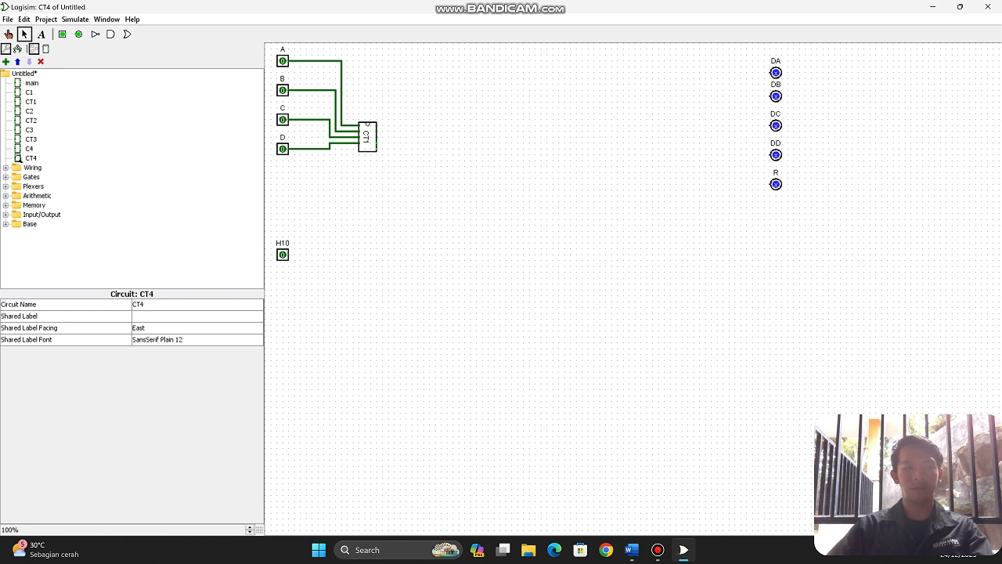
left_click(6, 177)
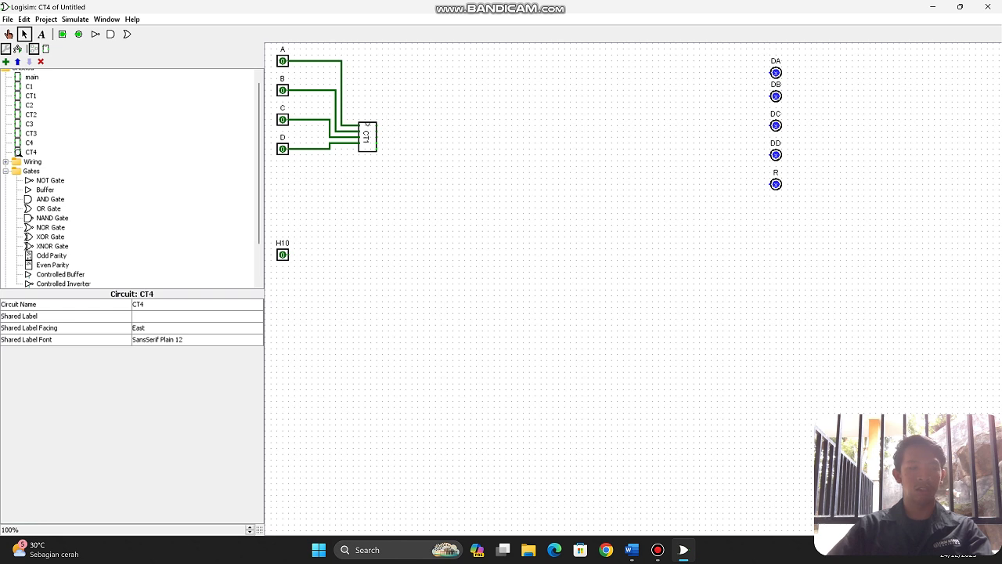
left_click(50, 199)
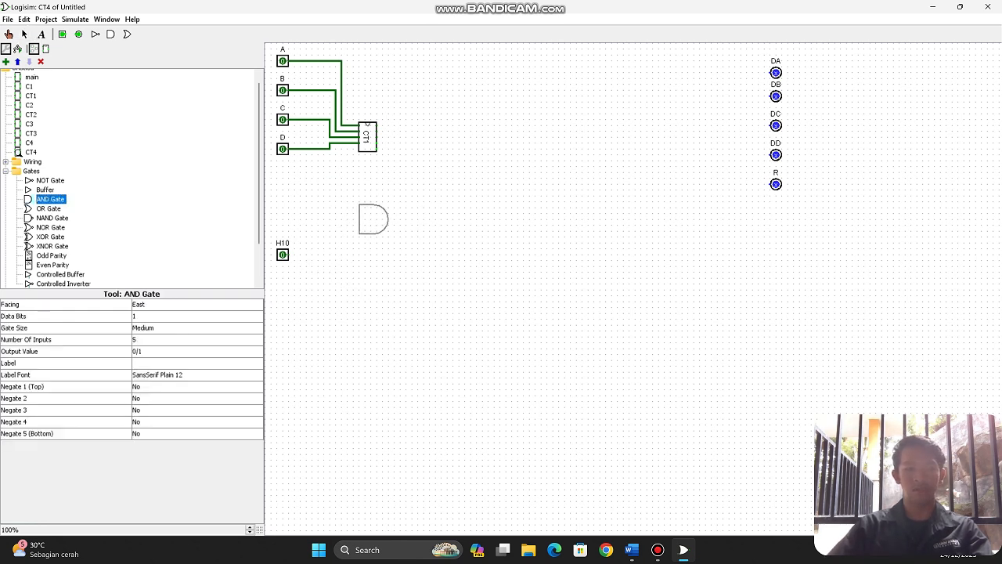
left_click(389, 212)
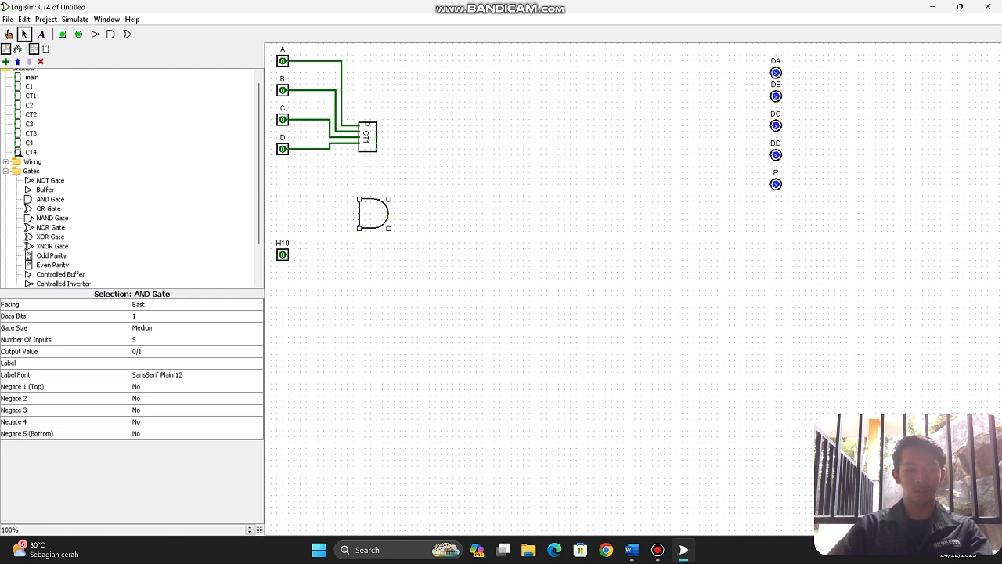
left_click(196, 328)
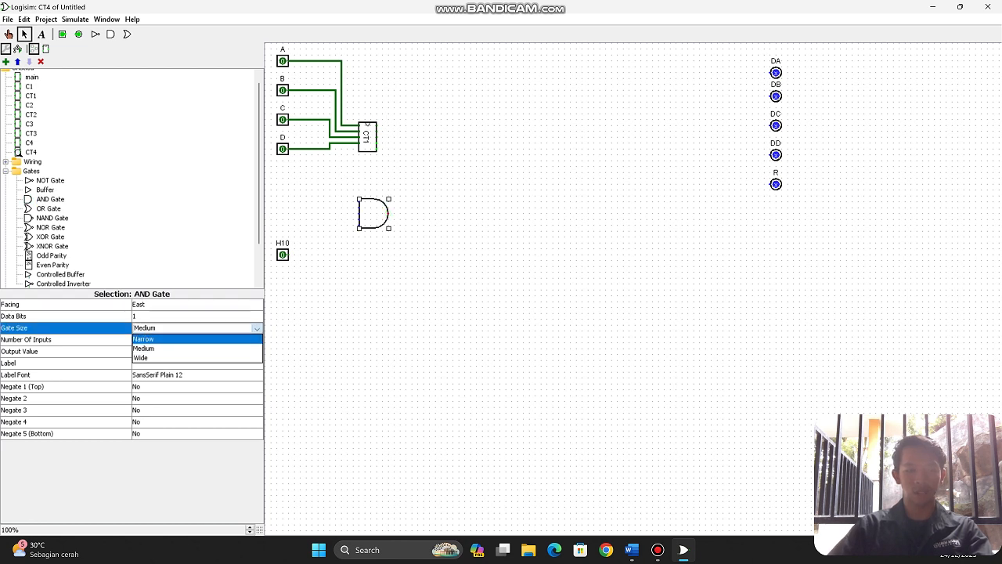
left_click(143, 339)
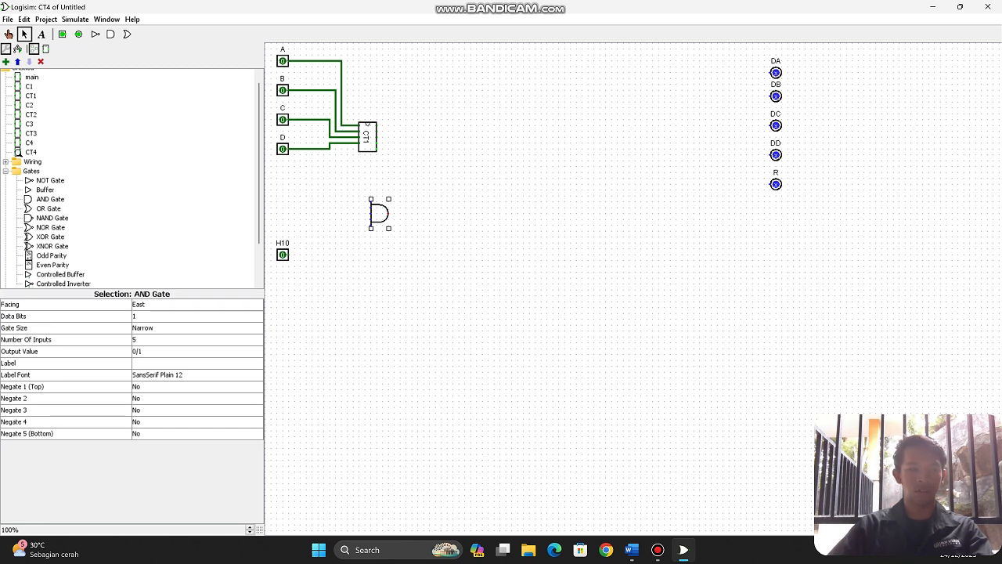
left_click(429, 255)
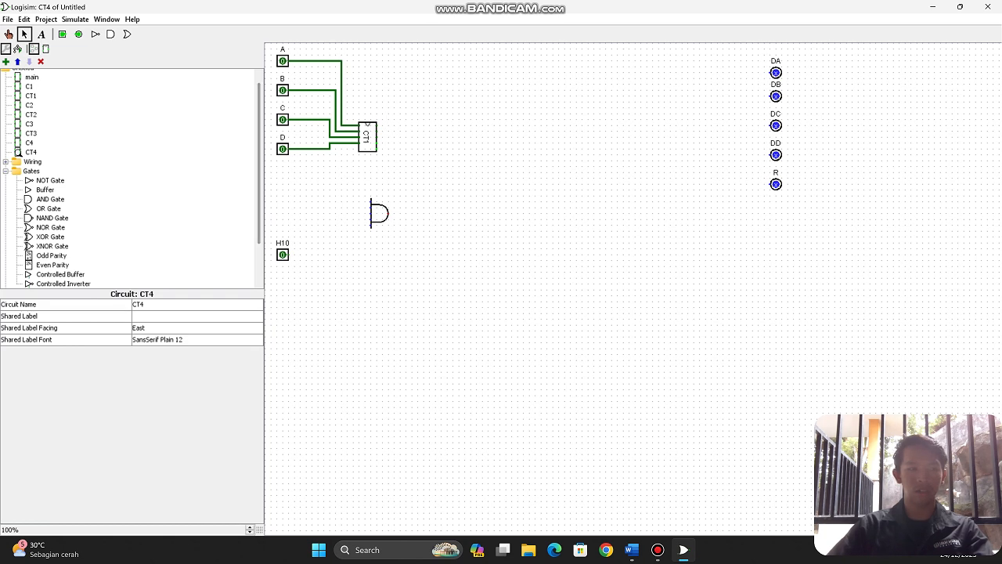
Place a NOT gate to the right of the H10 pin and set the H10 pin to 4 data bits
left_click(50, 180)
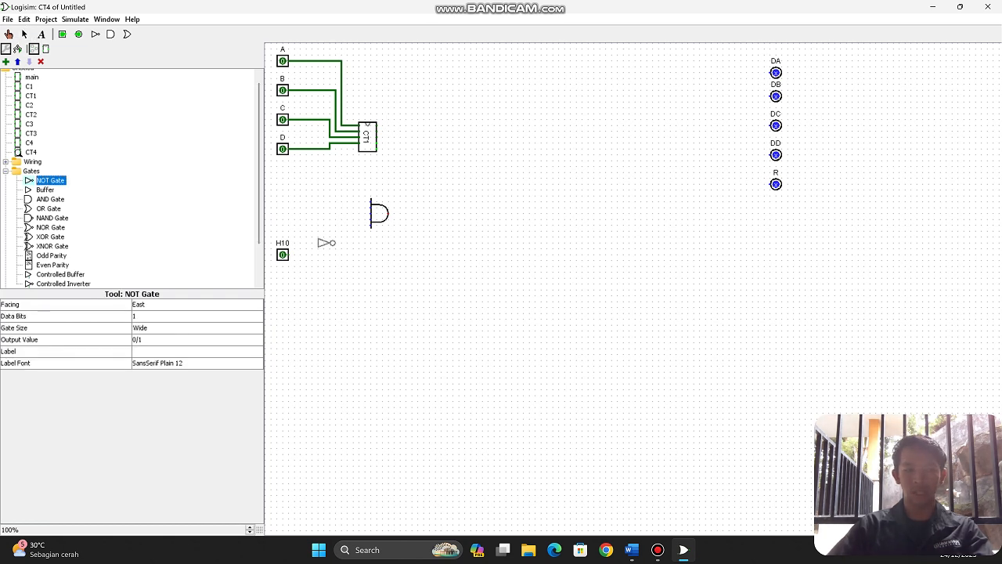
left_click(334, 242)
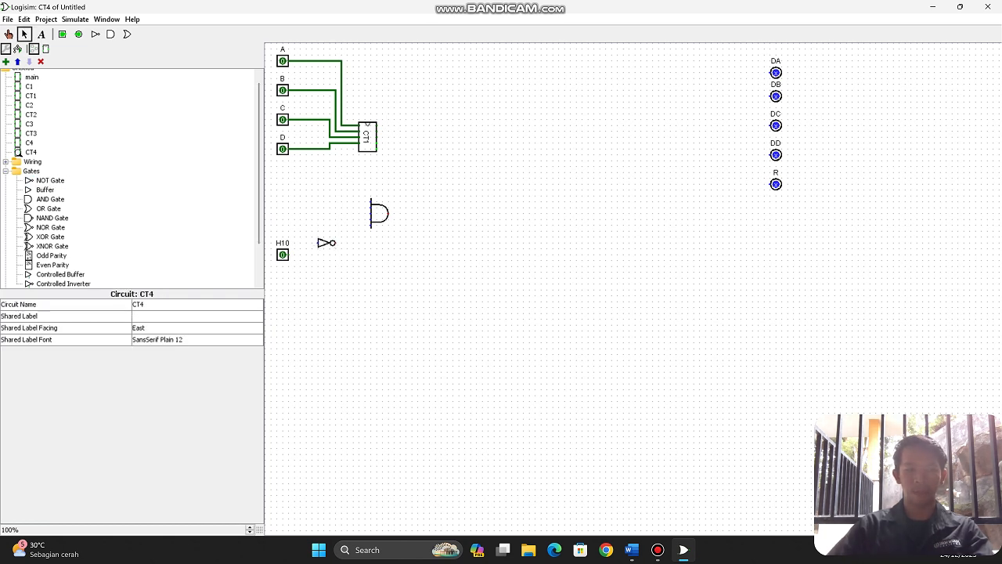
left_click(283, 254)
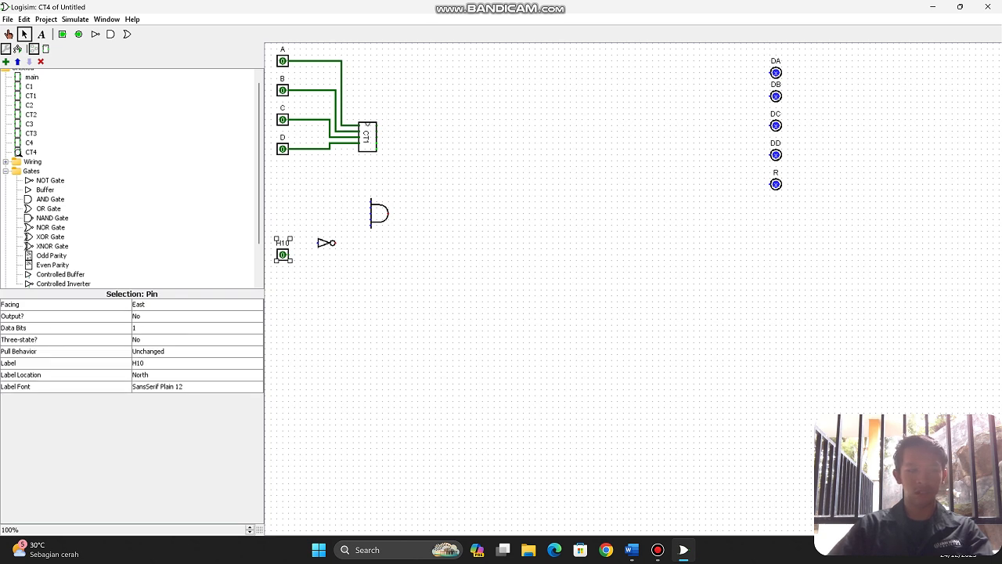
left_click(197, 328)
left_click(192, 367)
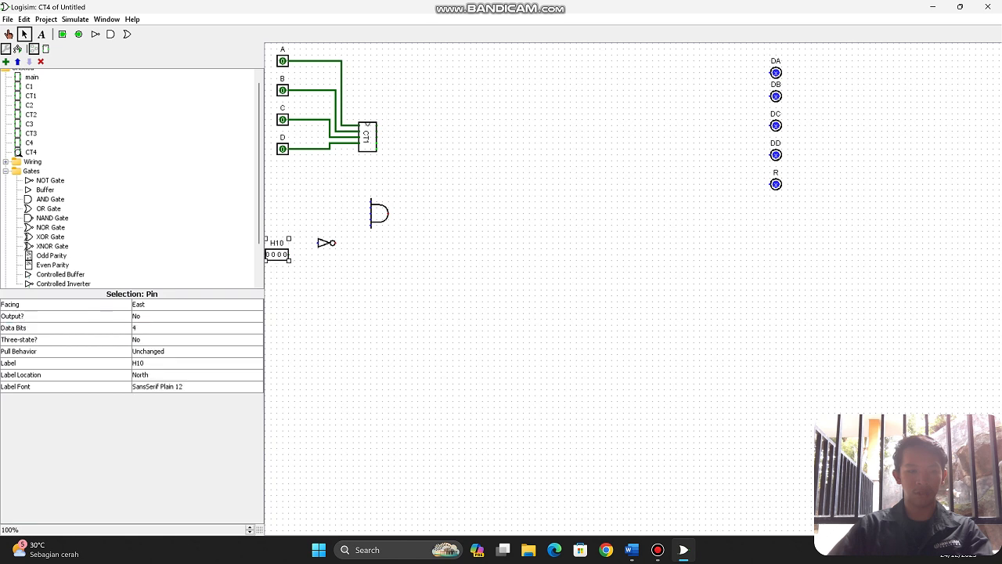
left_click(338, 307)
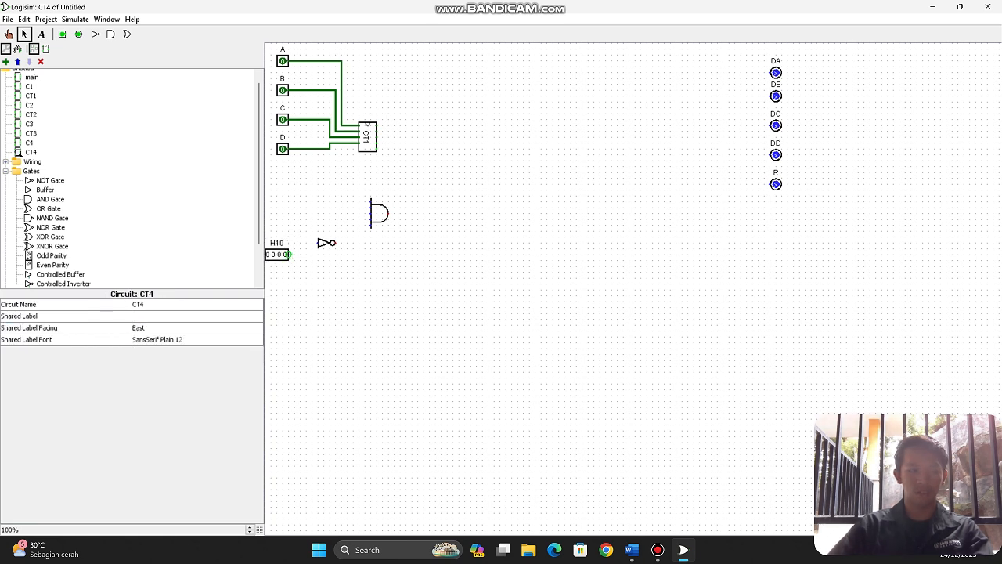
Shift the NOT gate slightly right and move the H10 pin down below the gates
left_click(279, 254)
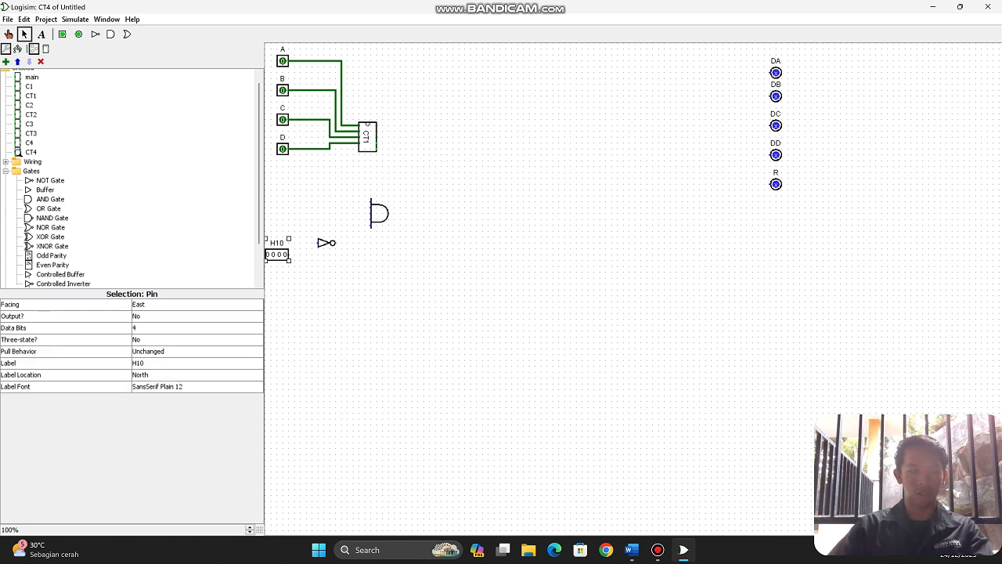
left_click_drag(326, 243, 338, 243)
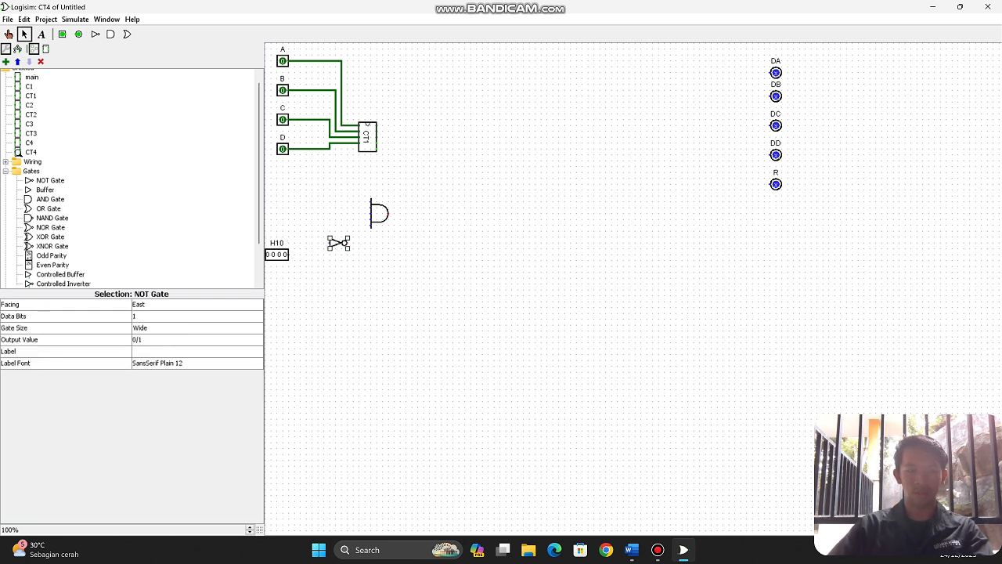
mouse_move(280, 228)
left_mouse_down()
mouse_move(295, 273)
mouse_move(264, 238)
mouse_move(284, 296)
mouse_move(289, 290)
left_mouse_up()
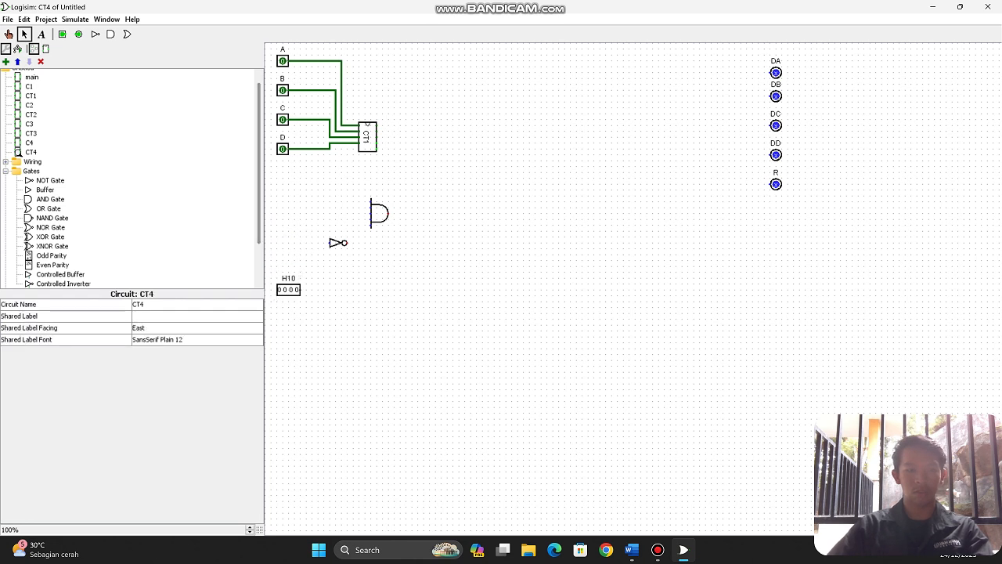
Place a splitter to the right of the H10 pin and shift the NOT gate and AND gate to the right
left_click(6, 161)
left_click(46, 171)
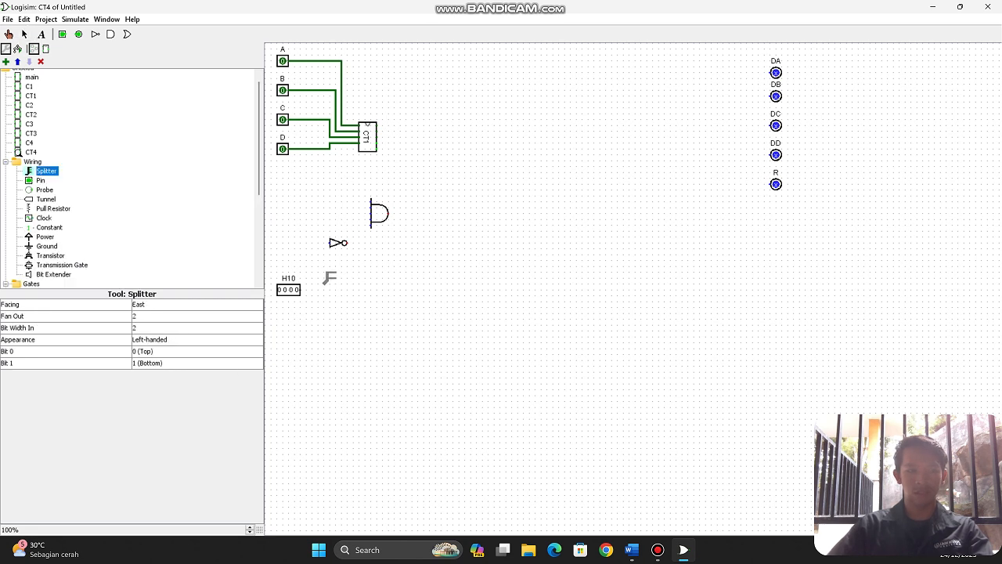
left_click(319, 282)
left_click_drag(339, 243, 362, 249)
left_click_drag(380, 212, 404, 207)
left_click(429, 237)
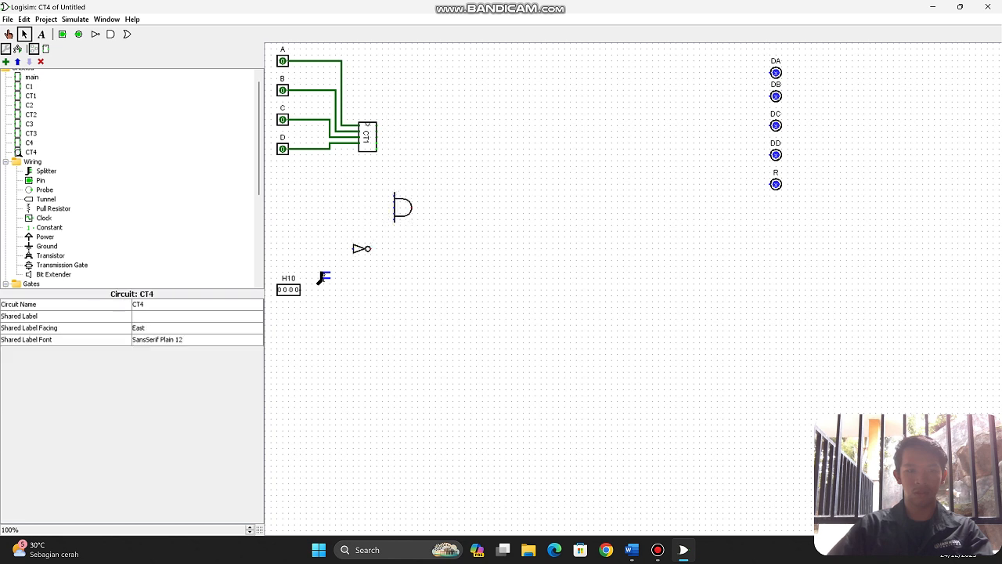
Set the splitter's Fan Out and Bit Width In to 4 and connect it to the H10 pin
left_click(320, 280)
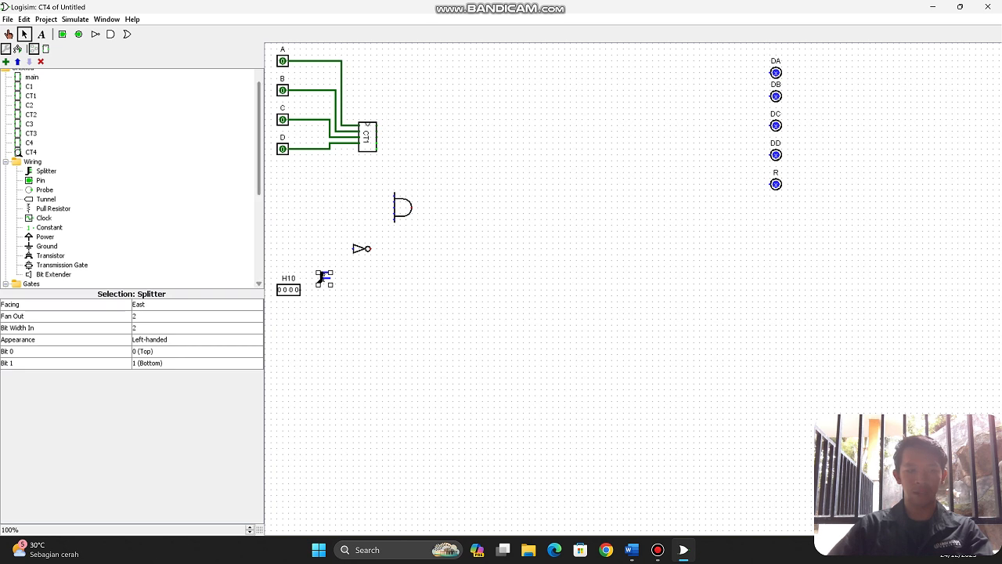
left_click(195, 316)
left_click(192, 345)
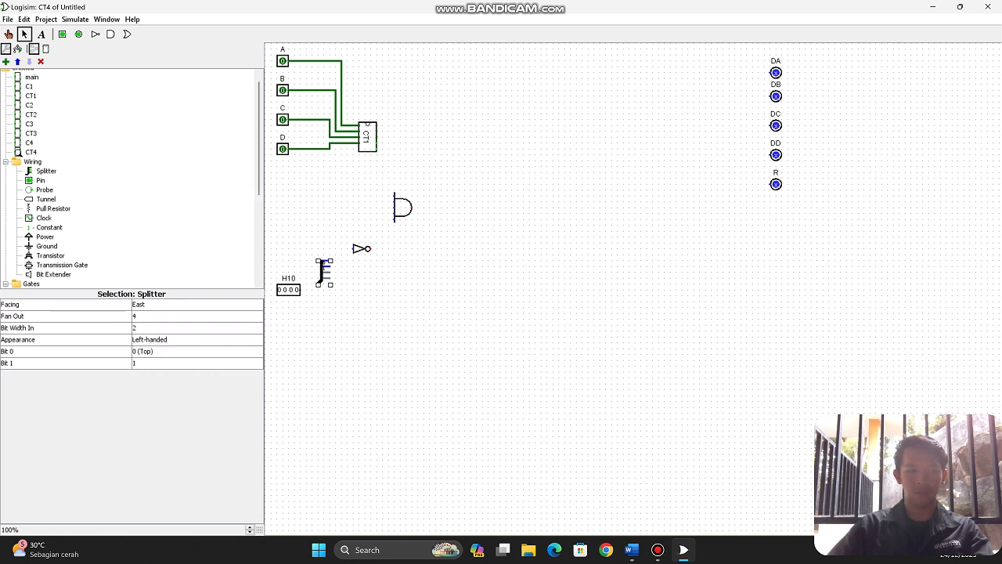
left_click(196, 327)
left_click(192, 358)
left_click(331, 325)
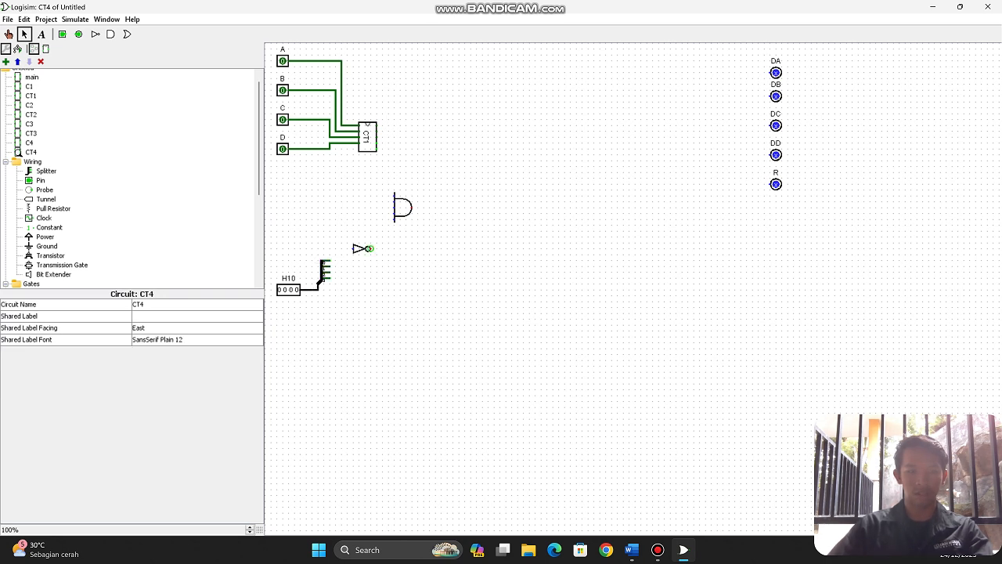
Wire splitter bit 0 through the NOT gate to the AND gate, and bit 1 directly to the AND gate's lowest input
mouse_move(360, 248)
left_mouse_down()
mouse_move(369, 260)
mouse_move(353, 260)
left_mouse_up()
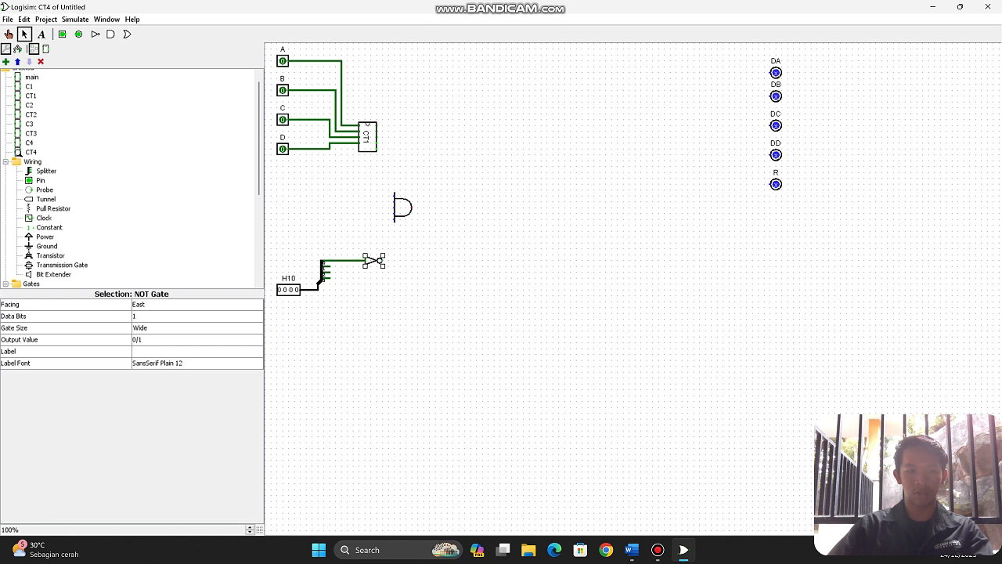
left_click(386, 288)
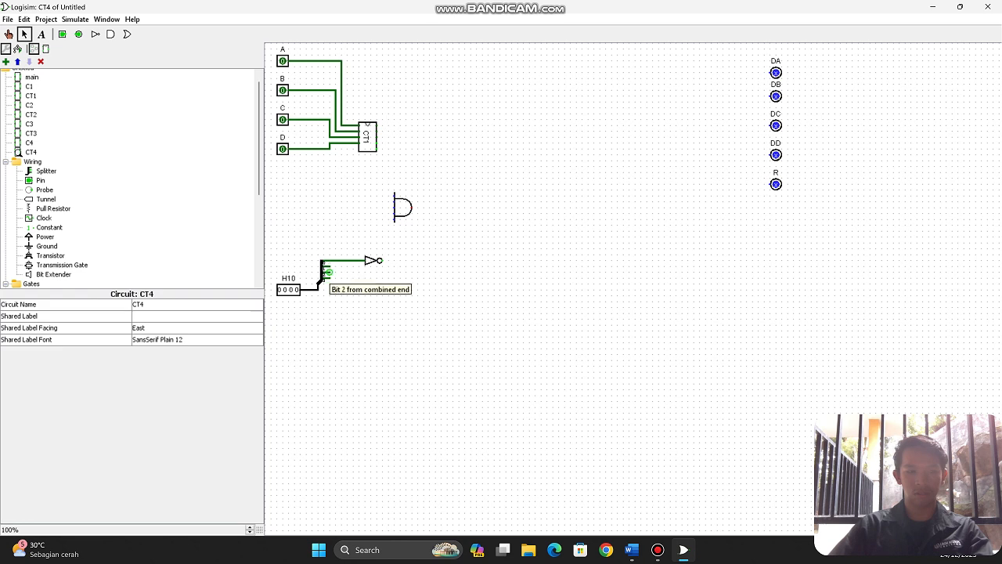
mouse_move(327, 266)
left_mouse_down()
mouse_move(388, 271)
mouse_move(388, 219)
left_mouse_up()
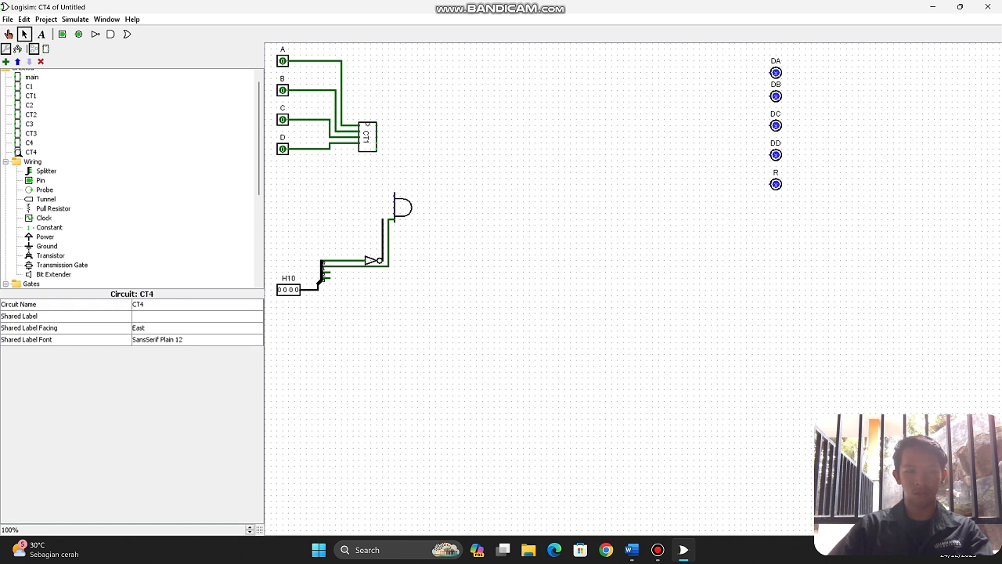
left_click_drag(383, 219, 388, 213)
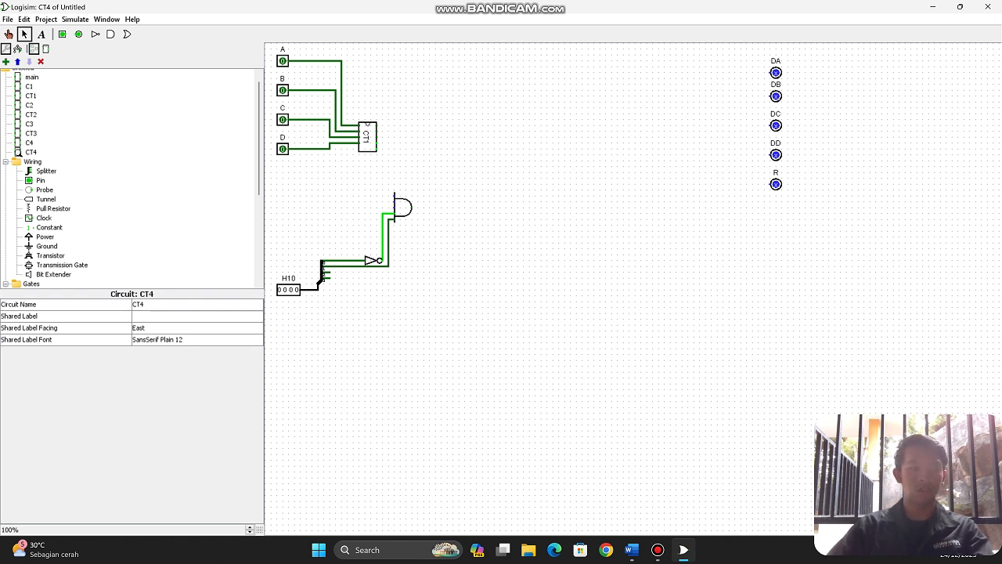
Place a West-facing splitter to the right of the CT1 subcircuit with Fan Out 5 and Bit Width In 5
left_click(47, 171)
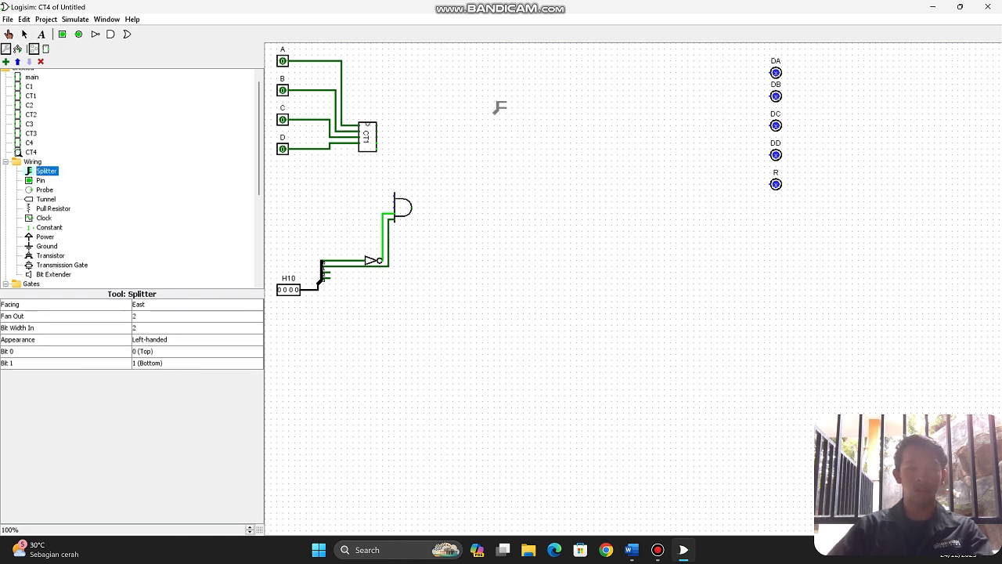
left_click(394, 132)
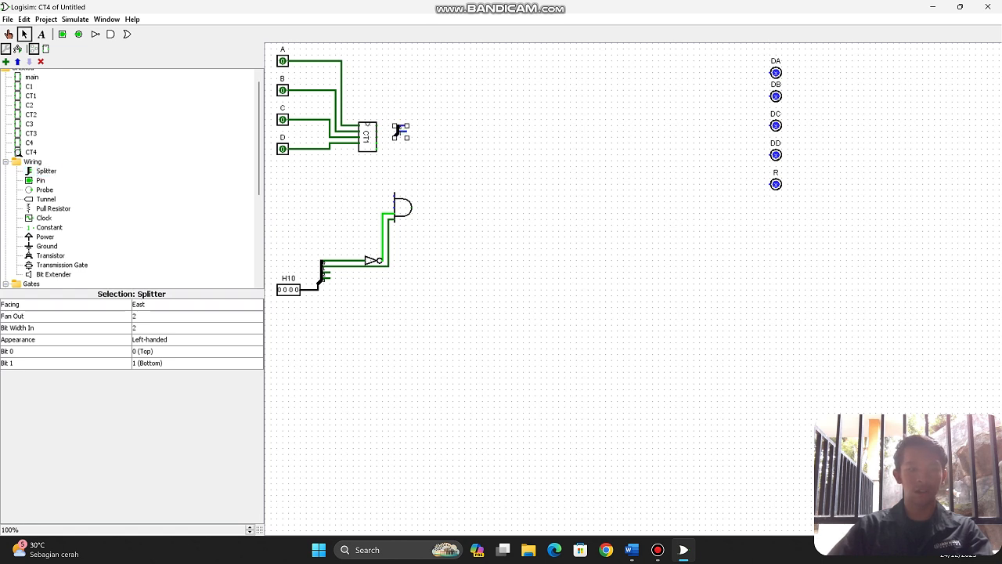
left_click(180, 305)
left_click(180, 343)
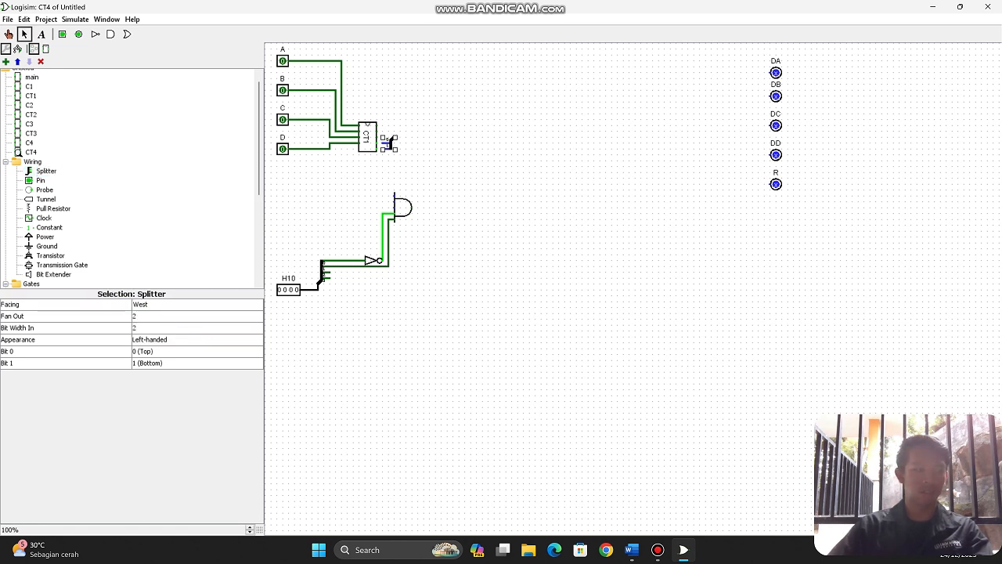
left_click_drag(391, 142, 402, 129)
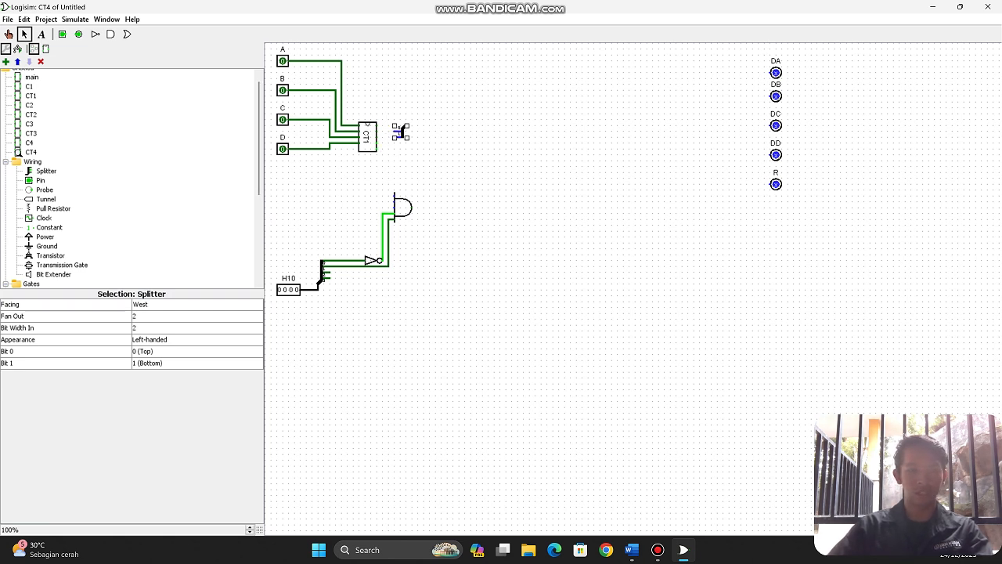
left_click(196, 315)
left_click(180, 355)
left_click(196, 328)
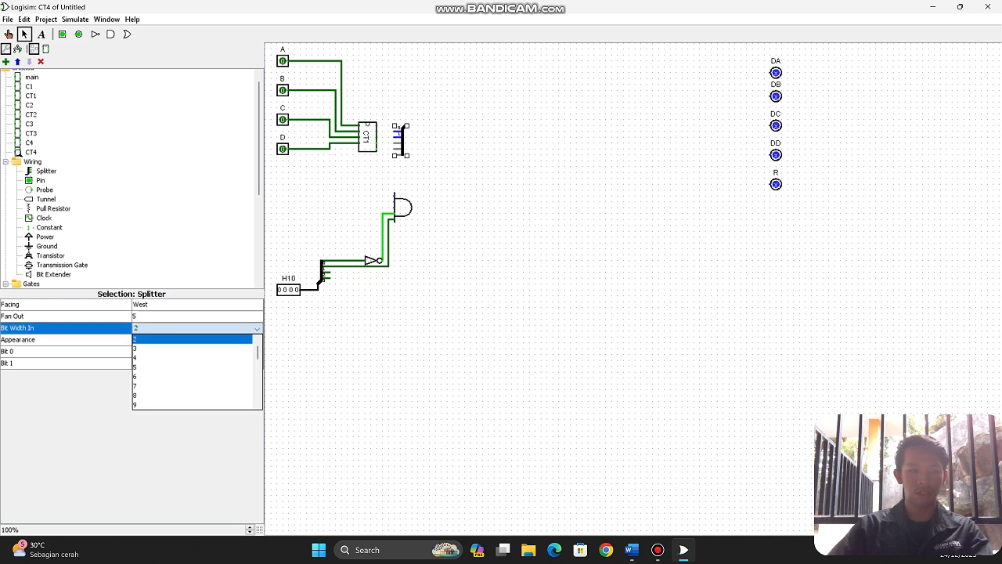
left_click(180, 368)
left_click(352, 344)
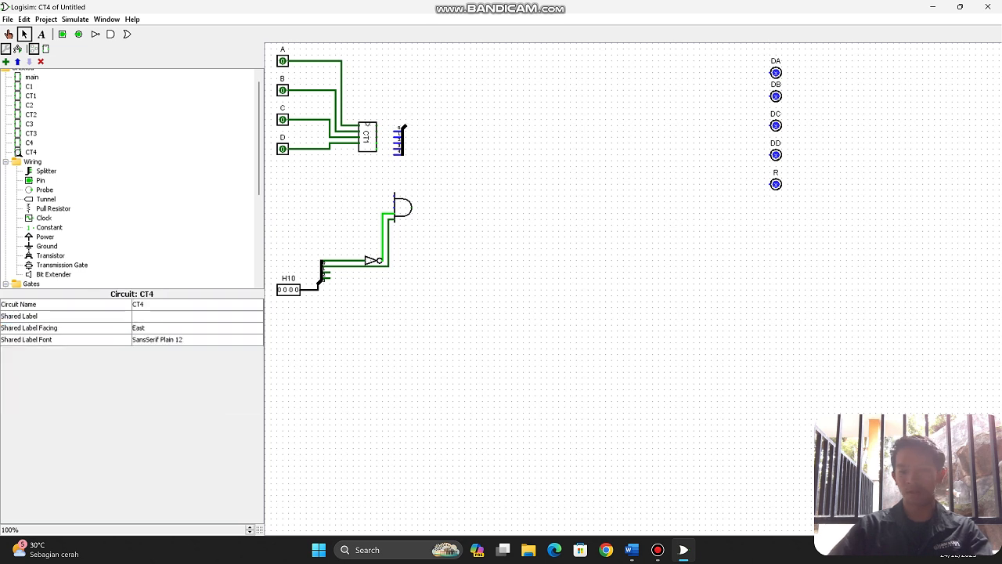
Try to line up the new splitter with the outputs of the CT1 subcircuit by repositioning it
mouse_move(402, 129)
left_mouse_down()
mouse_move(409, 123)
mouse_move(395, 125)
mouse_move(407, 125)
mouse_move(402, 138)
left_mouse_up()
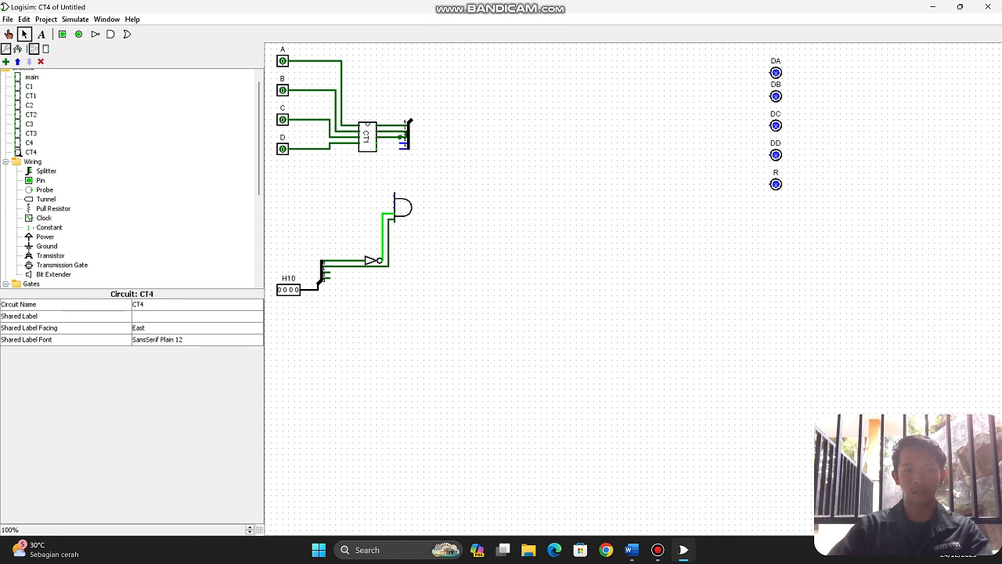
left_click(407, 140)
left_click(425, 157)
left_click(406, 129)
mouse_move(407, 133)
left_mouse_down()
mouse_move(426, 137)
mouse_move(408, 131)
left_mouse_up()
left_click(432, 140)
left_click(406, 131)
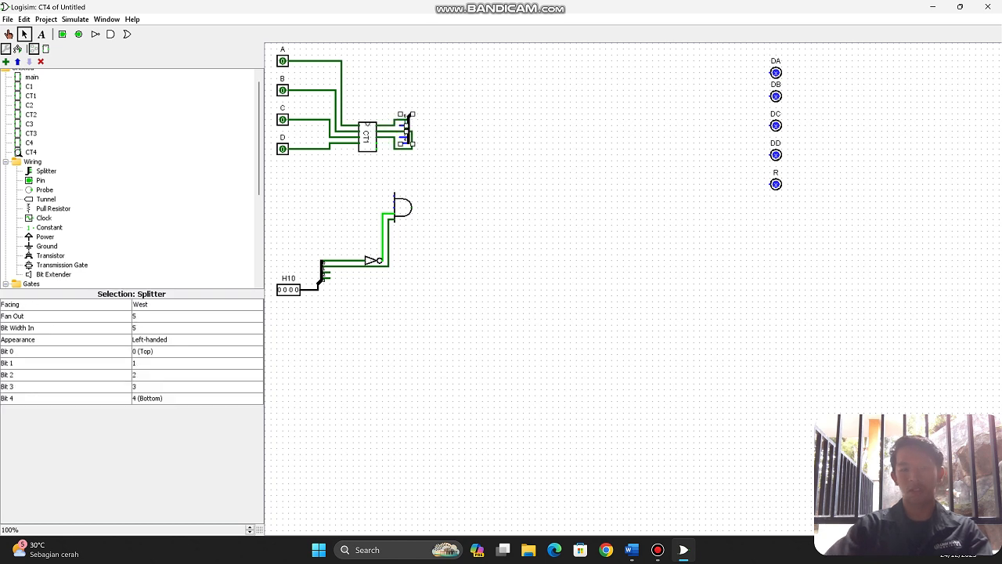
Delete the splitter beside CT1 along with the stray wire segments around the CT1 outputs
key("Delete")
left_click(412, 140)
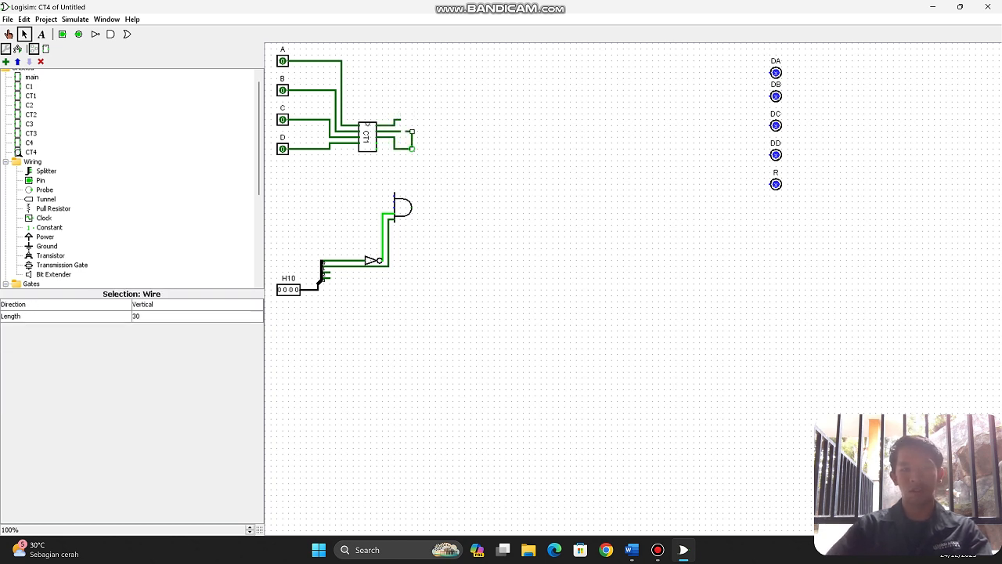
key("Delete")
left_click(405, 149)
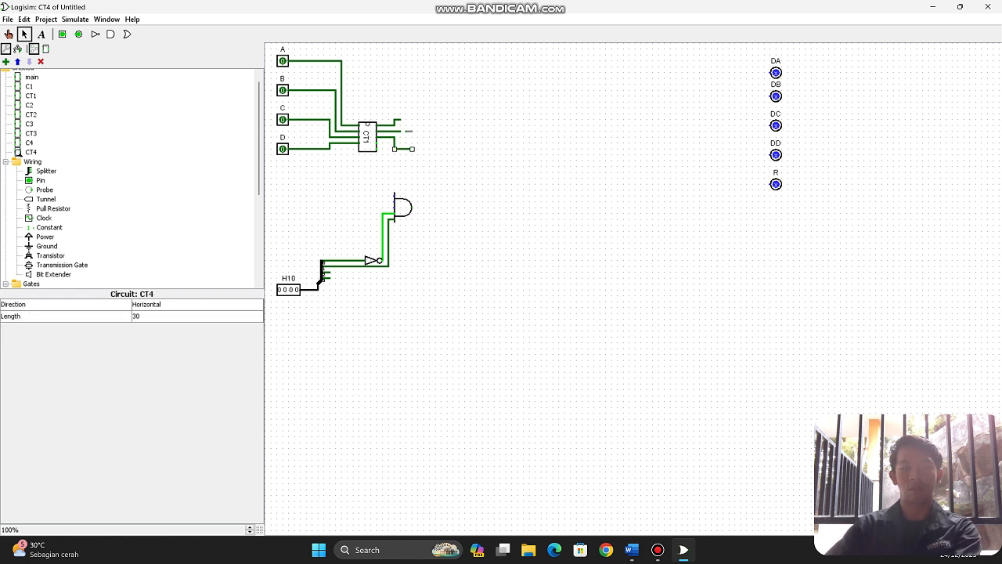
key("Delete")
left_click(408, 131)
key("Delete")
left_click(394, 143)
key("Delete")
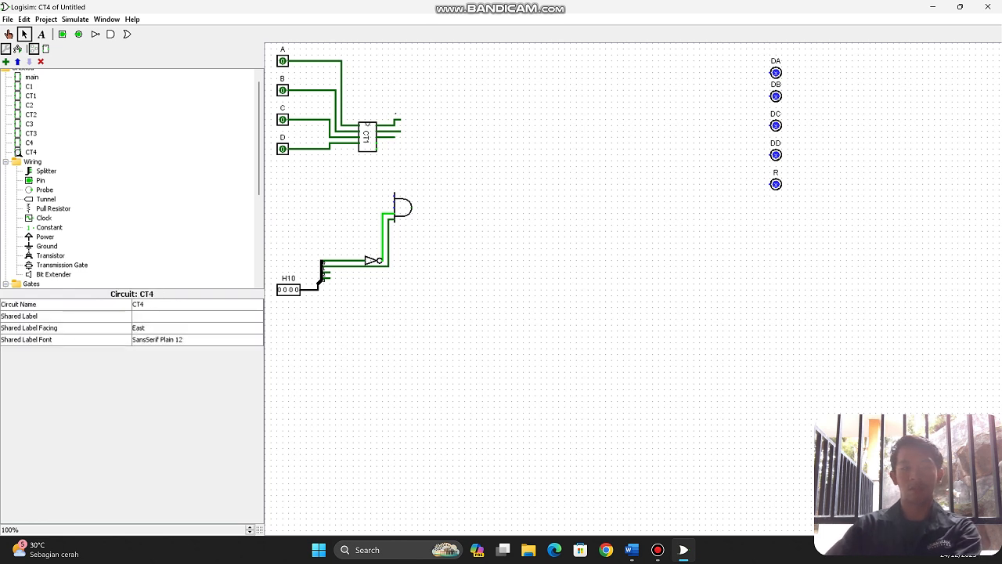
left_click(400, 120)
key("Delete")
left_click(394, 121)
key("Delete")
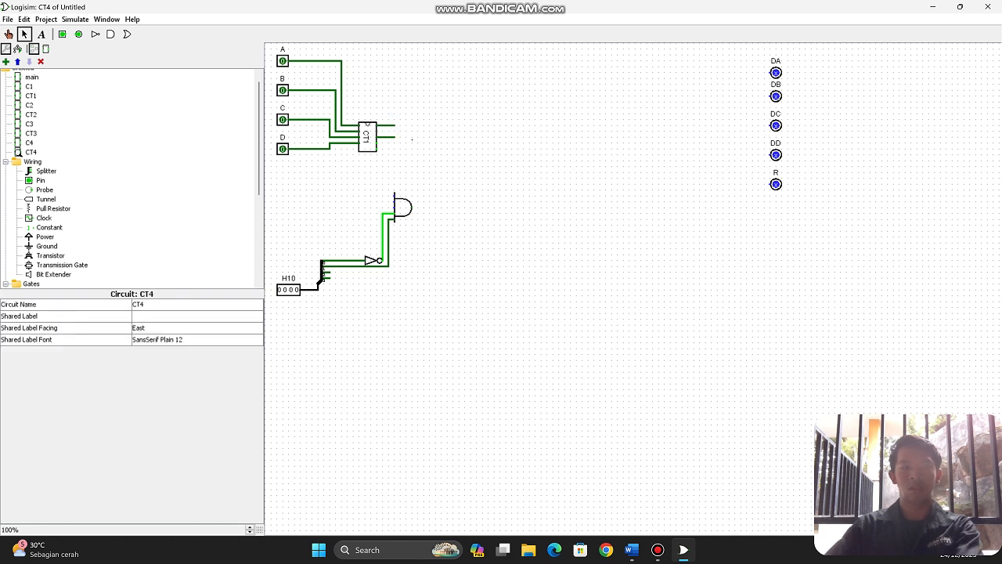
Place a West-facing splitter with Fan Out 5 and Bit Width In 5 beside CT1 and connect it to the CT1 outputs
left_click(47, 171)
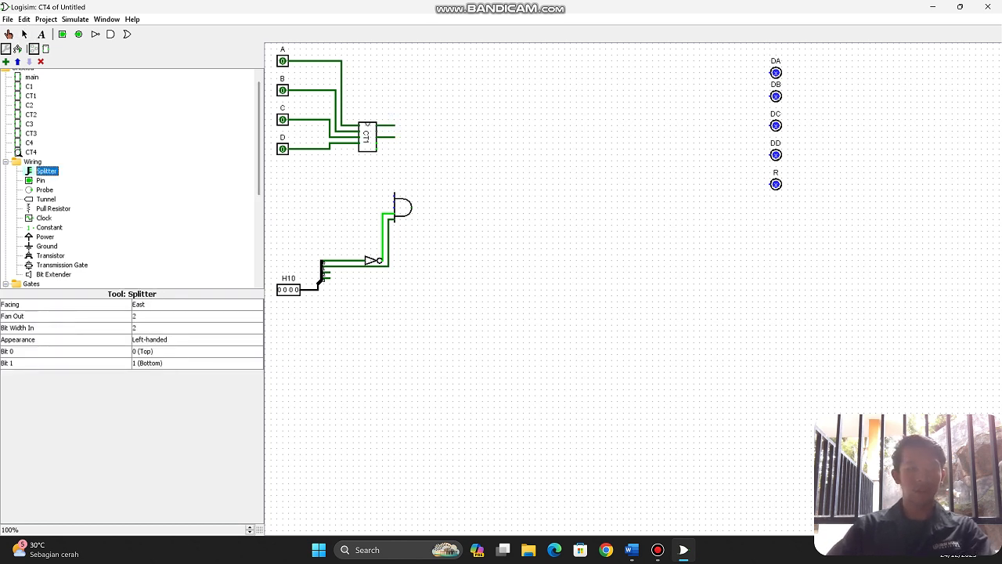
left_click(412, 124)
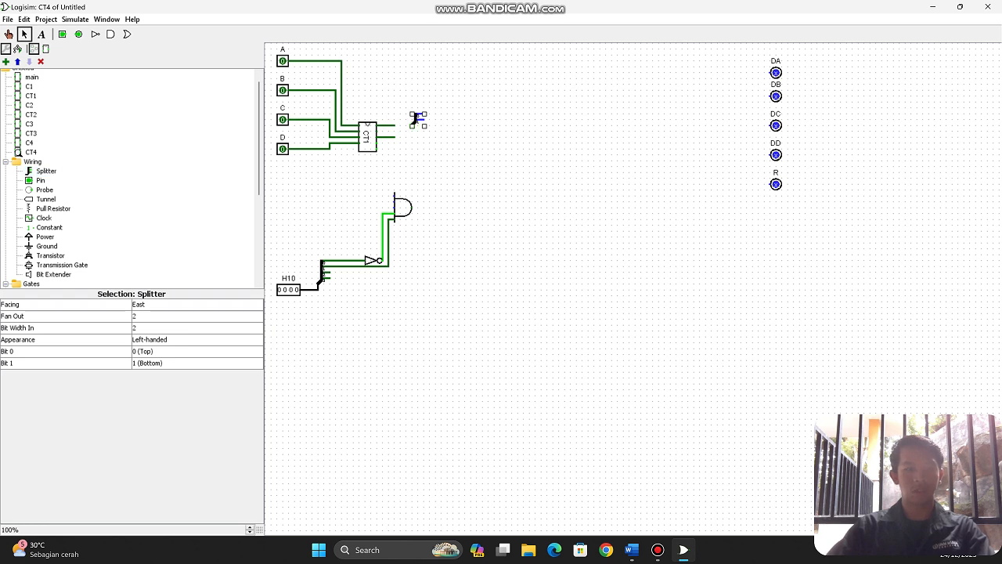
left_click(172, 304)
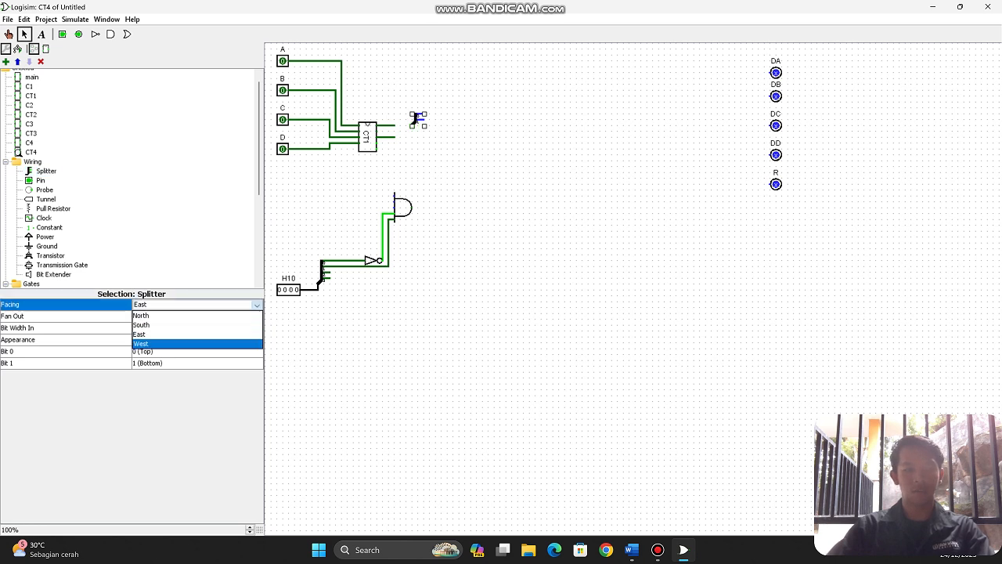
left_click(172, 344)
left_click(172, 316)
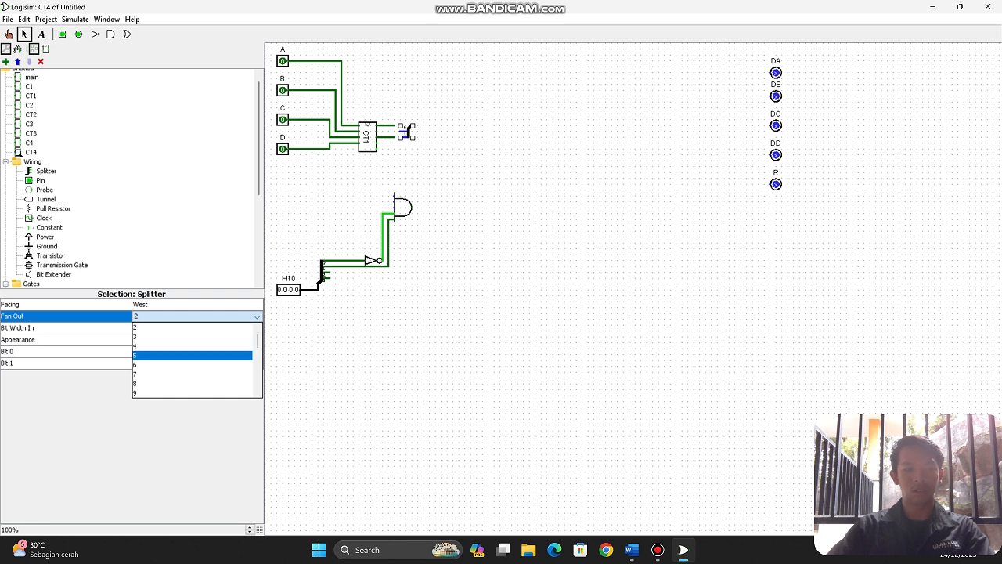
left_click(172, 354)
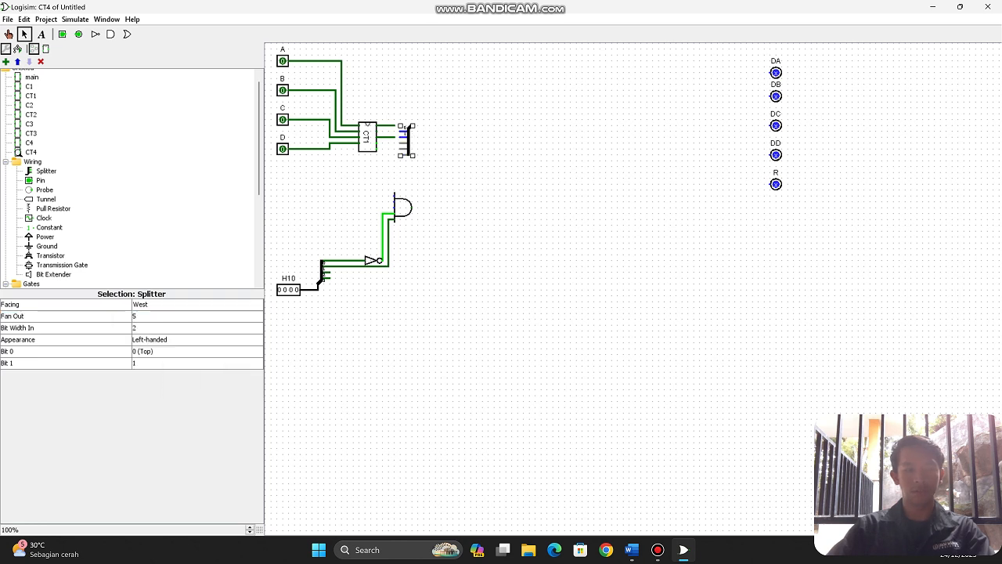
left_click(172, 327)
left_click(172, 366)
left_click(333, 348)
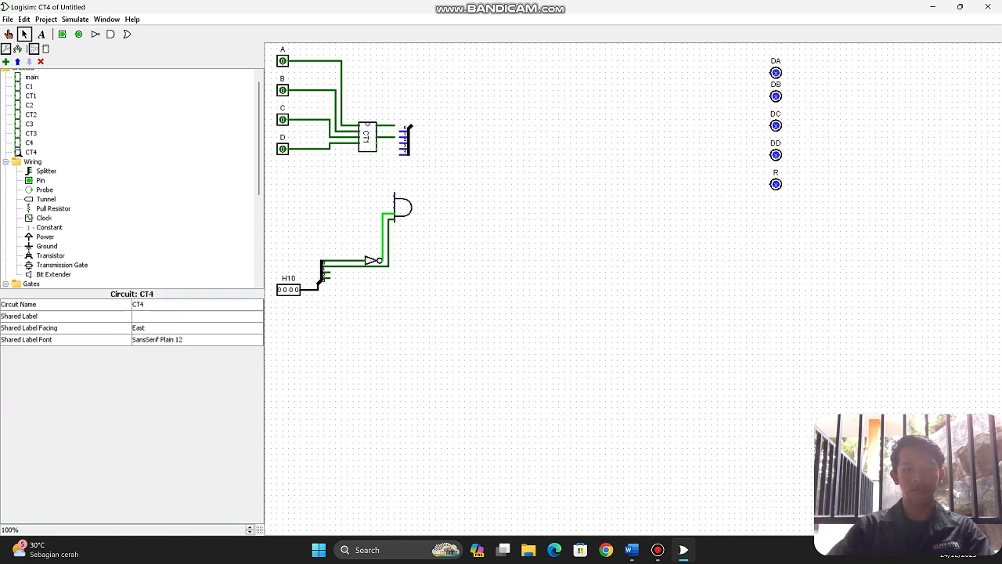
left_click_drag(408, 141, 402, 134)
left_click(450, 174)
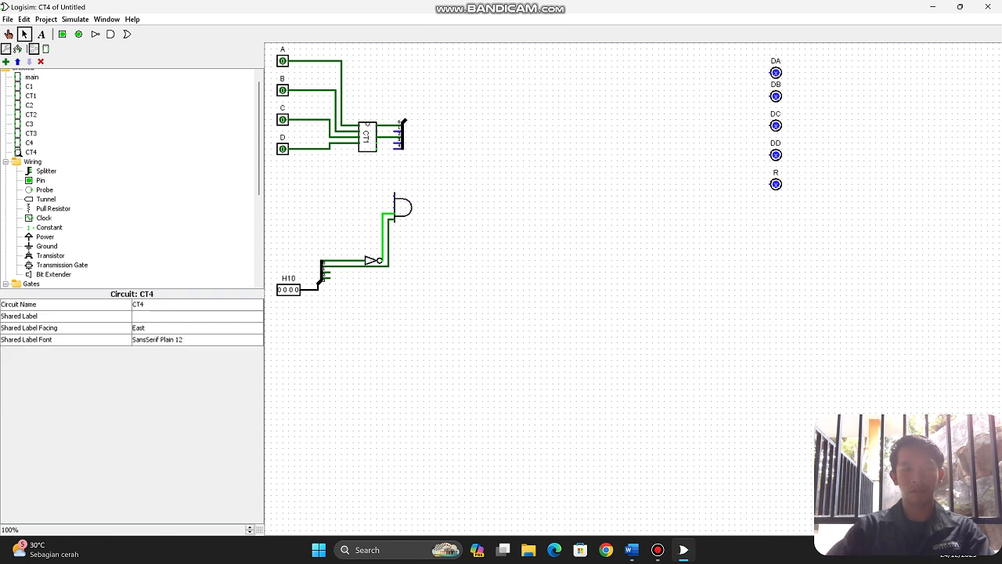
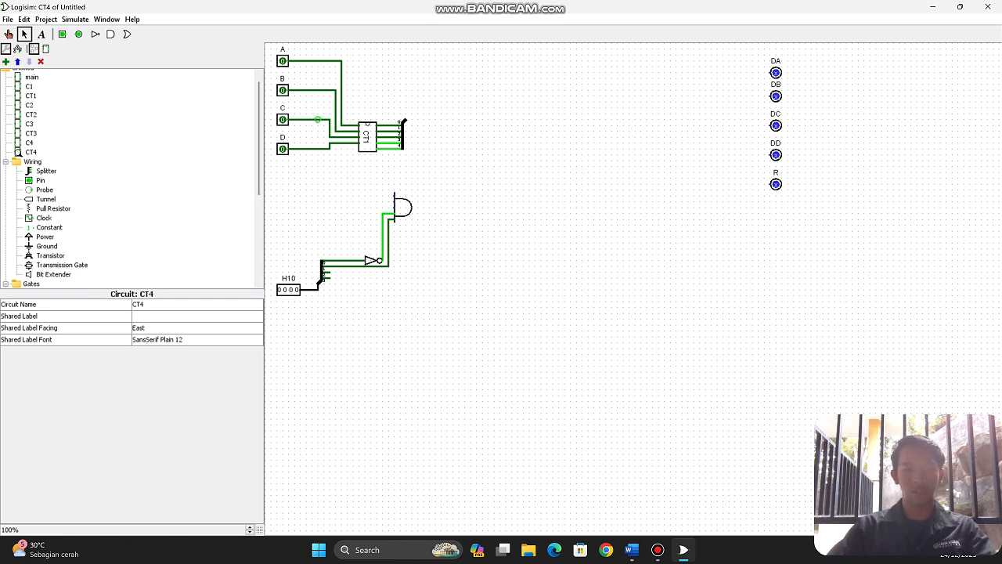
Branch the C and D wires down to the two upper inputs of the AND gate
left_click_drag(317, 119, 390, 196)
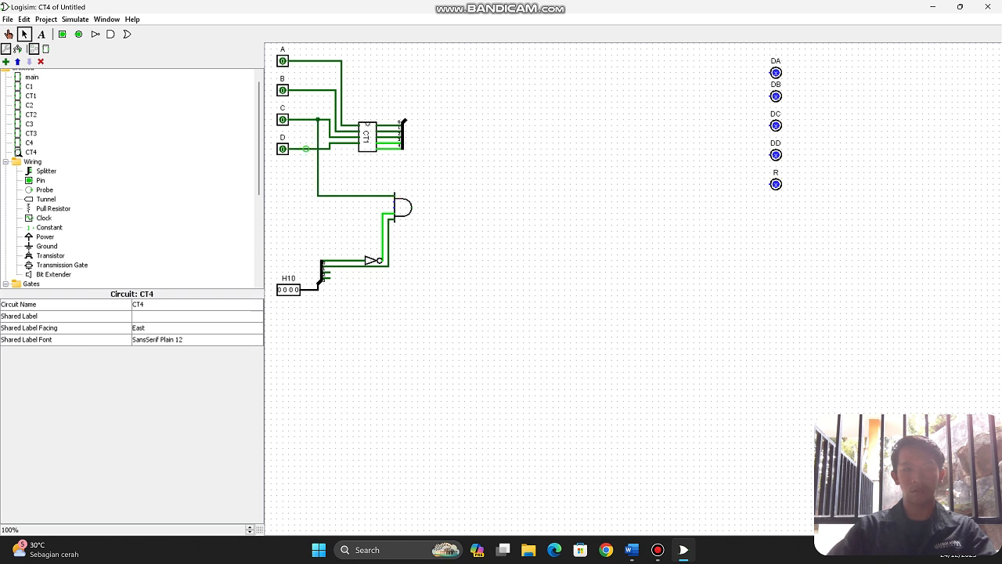
left_click_drag(305, 148, 313, 201)
left_click_drag(366, 213, 395, 201)
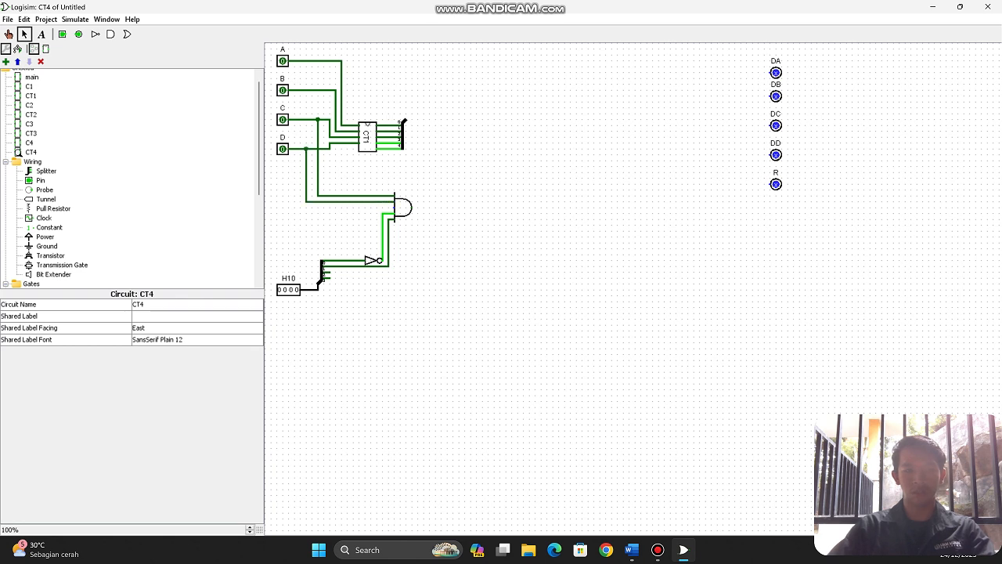
Set the AND gate's Number Of Inputs to 4
left_click(401, 206)
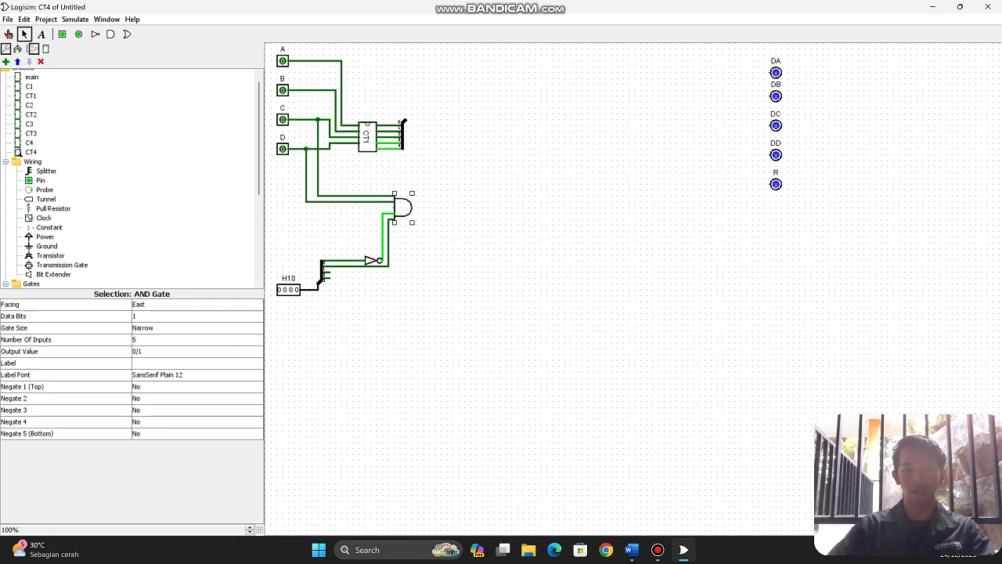
left_click(196, 339)
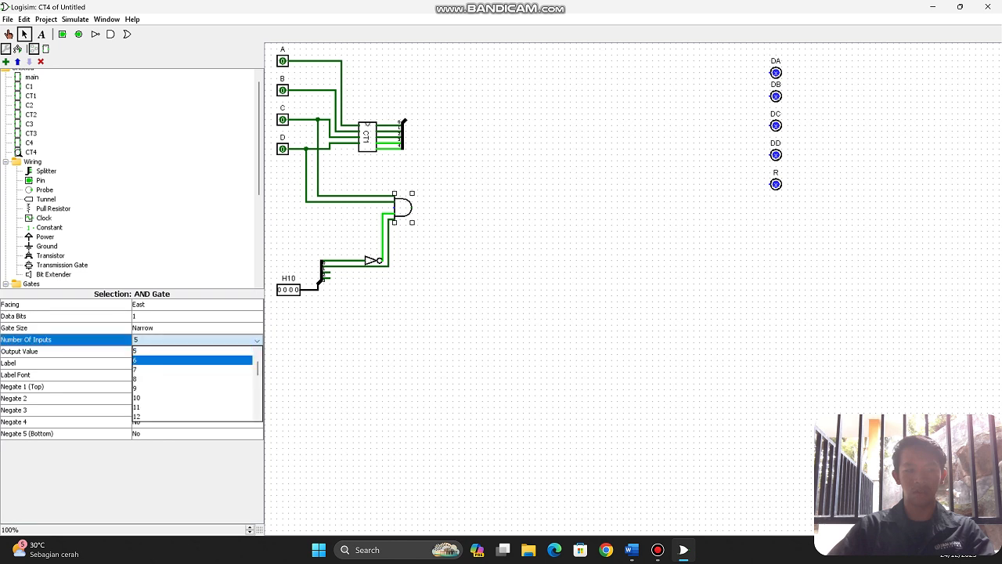
scroll(193, 368, "up", 1)
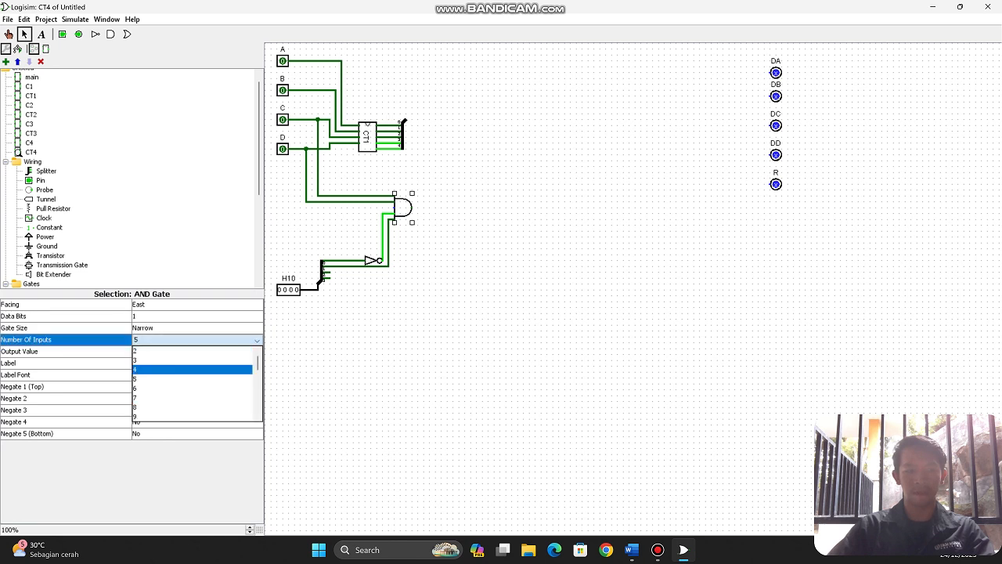
left_click(193, 369)
left_click(454, 313)
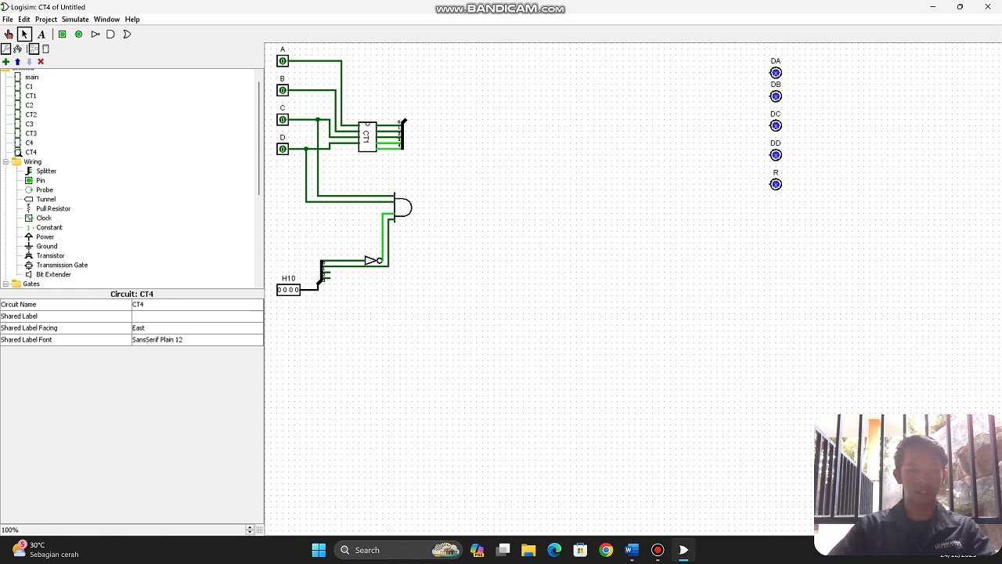
Place a multiplexer beyond the splitter attached to CT1, using the Plexers library
scroll(129, 176, "down", 5)
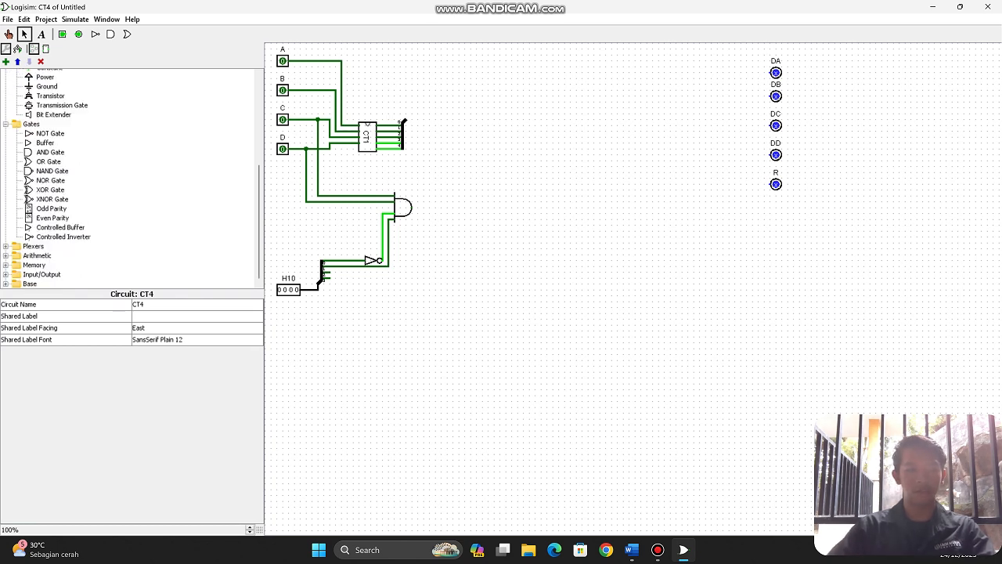
double_click(33, 246)
left_click(52, 246)
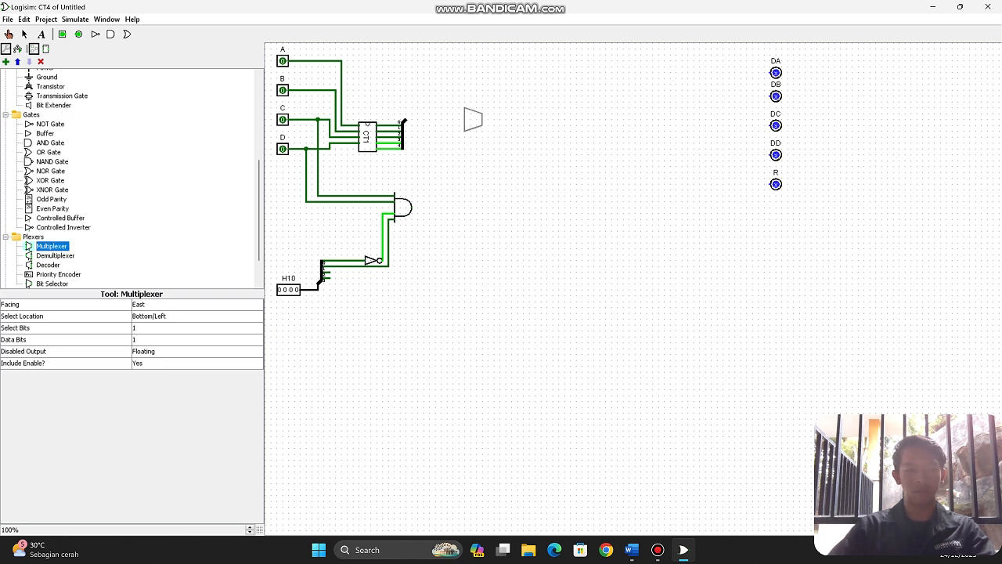
left_click(472, 119)
left_click(473, 120)
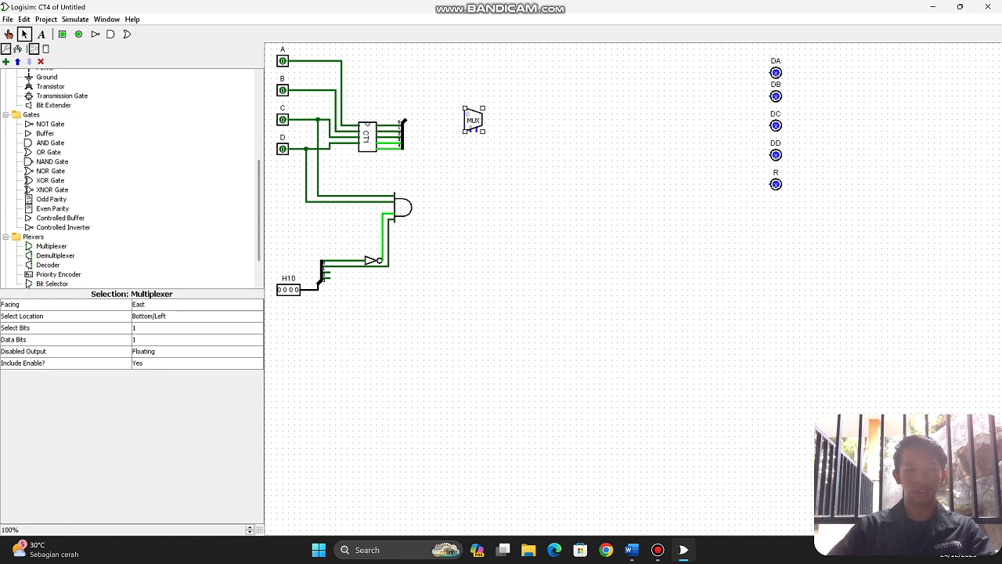
left_click(188, 328)
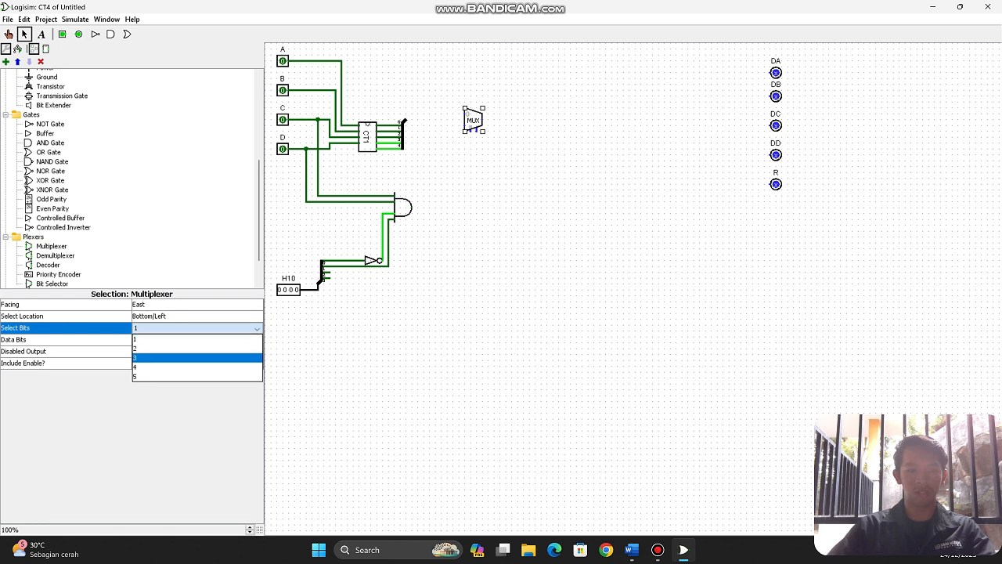
left_click(188, 376)
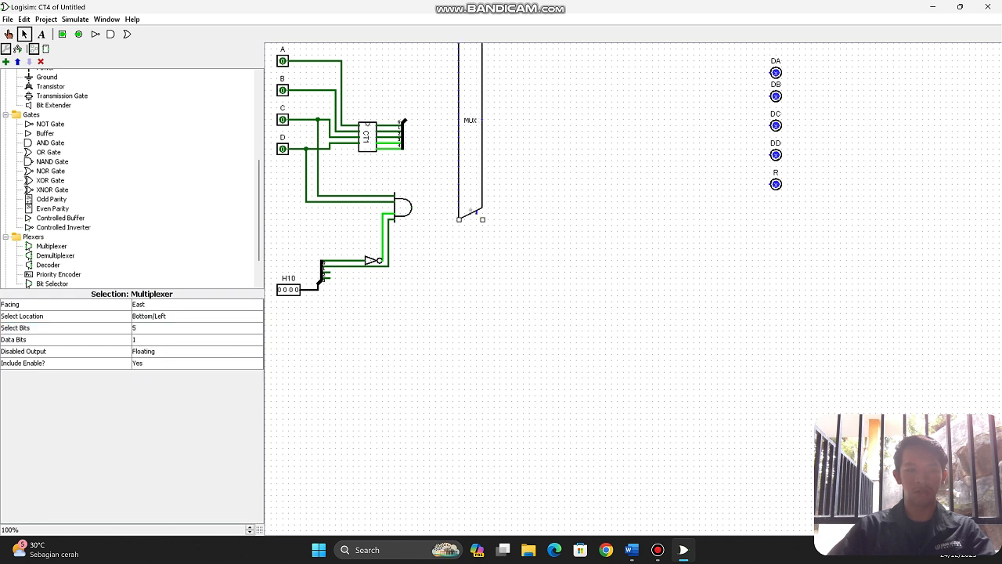
left_click(188, 328)
left_click(188, 339)
left_click(423, 313)
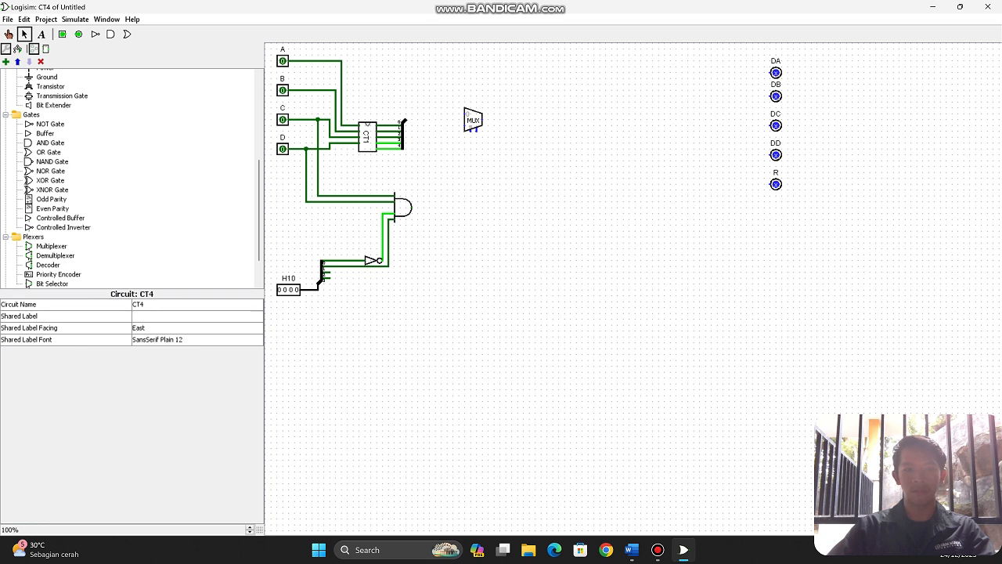
Delete the multiplexer and place a fresh East-facing one slightly up and farther from CT1
left_click(474, 120)
key("Delete")
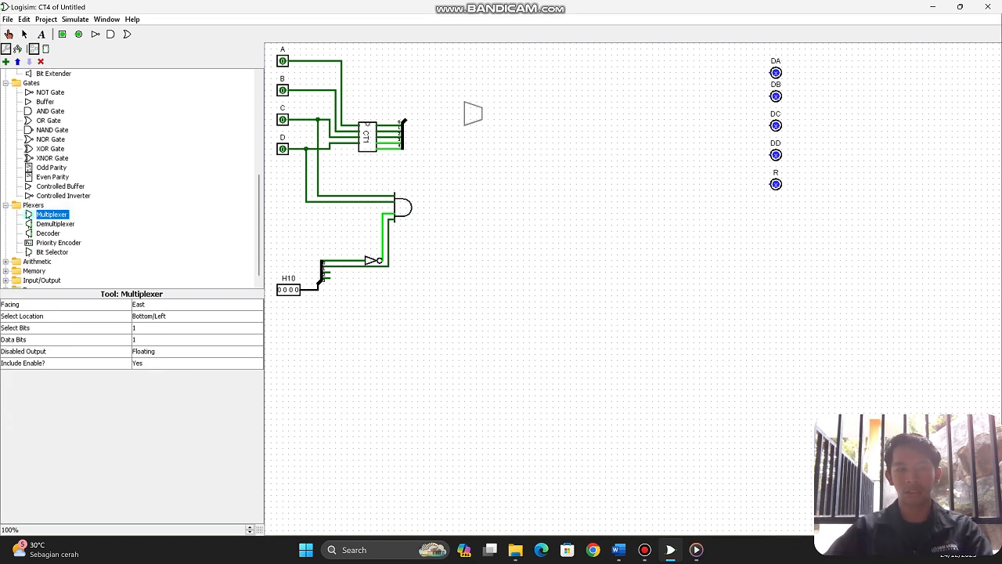
left_click(488, 114)
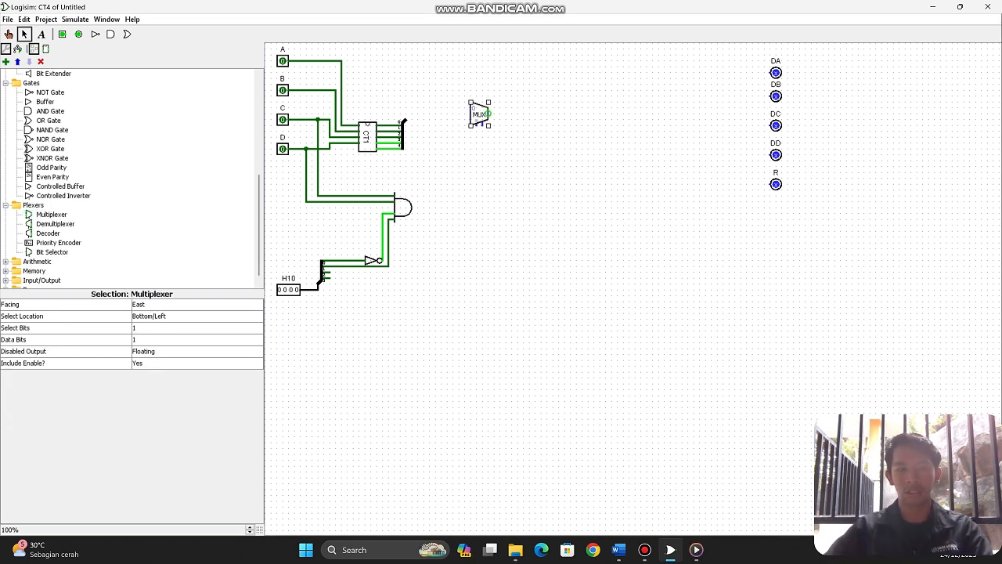
left_click(509, 161)
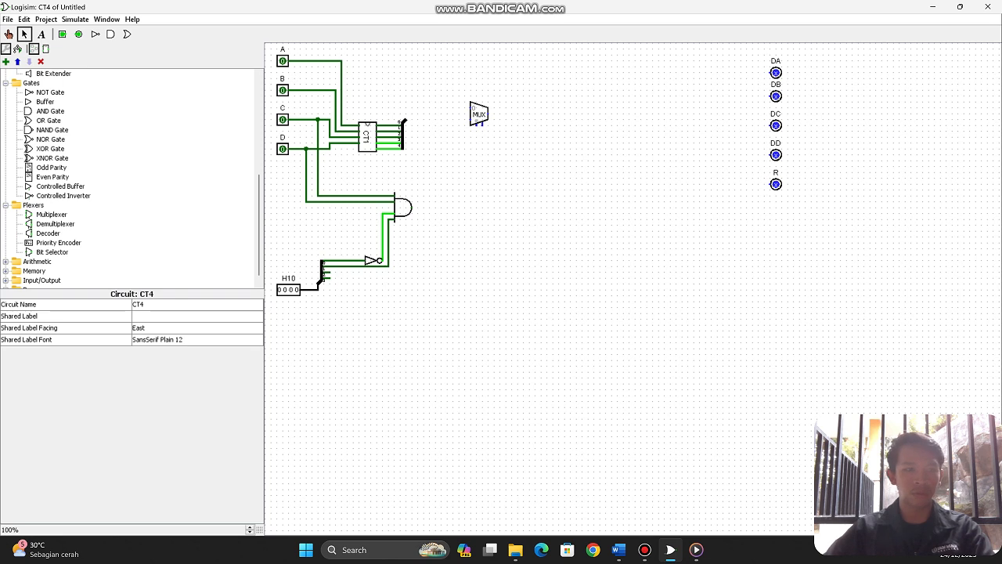
Place a second splitter between the CT1 splitter and the multiplexer and set its Facing to West
scroll(129, 180, "up", 3)
left_click(46, 83)
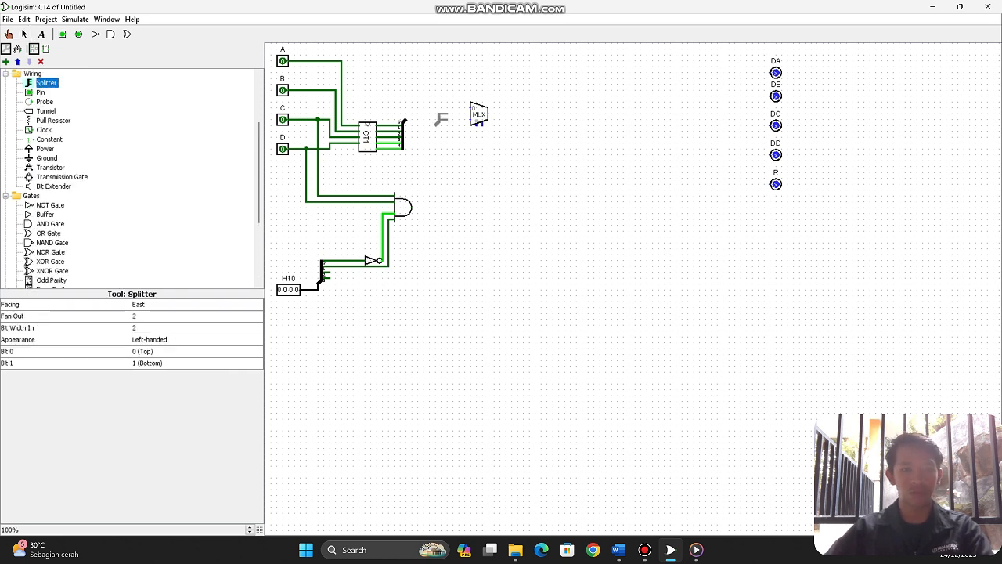
left_click(445, 137)
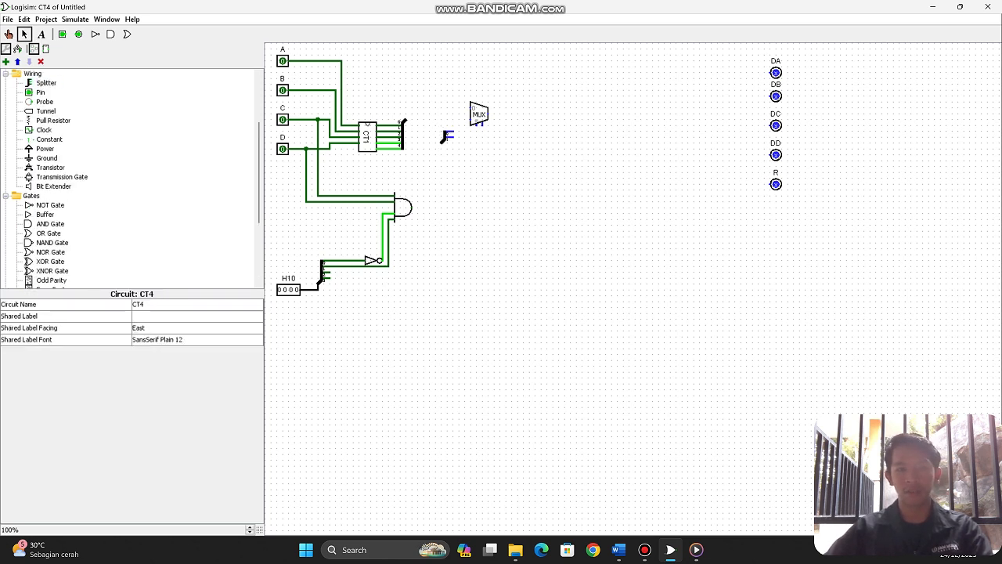
left_click(441, 143)
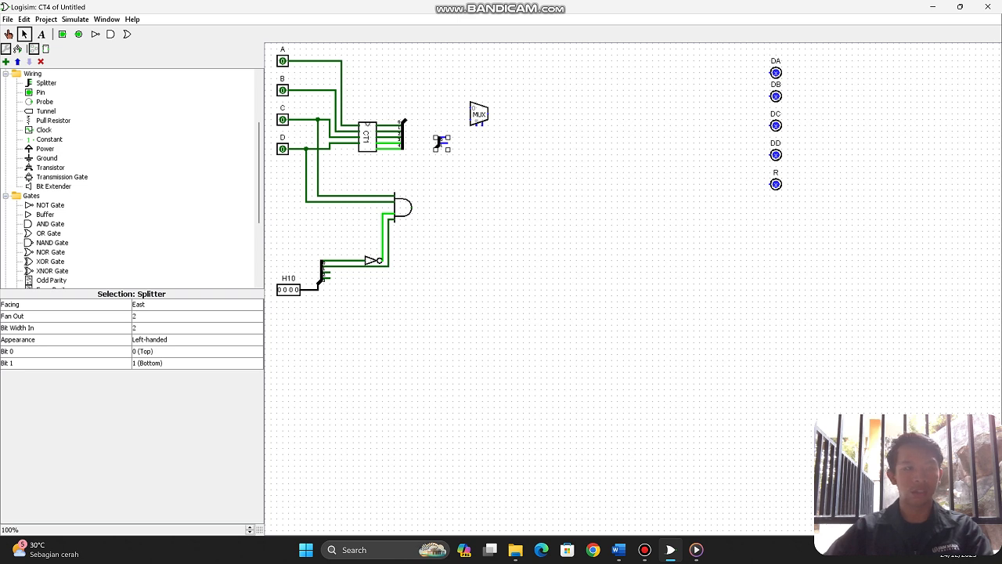
left_click(196, 303)
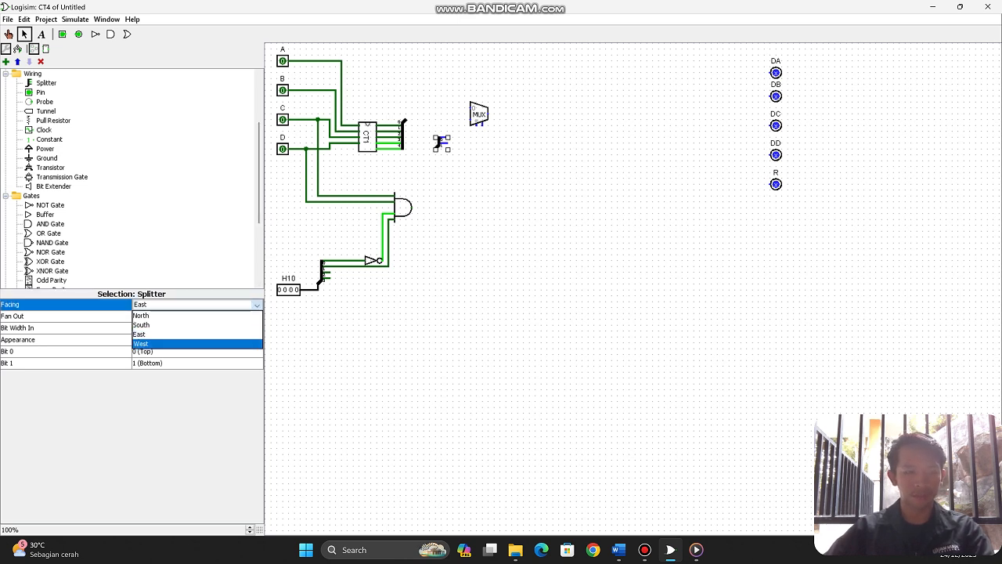
left_click(180, 344)
Set the second splitter's Fan Out to 4 and Bit Width In to 4
left_click(188, 316)
left_click(187, 316)
left_click(188, 316)
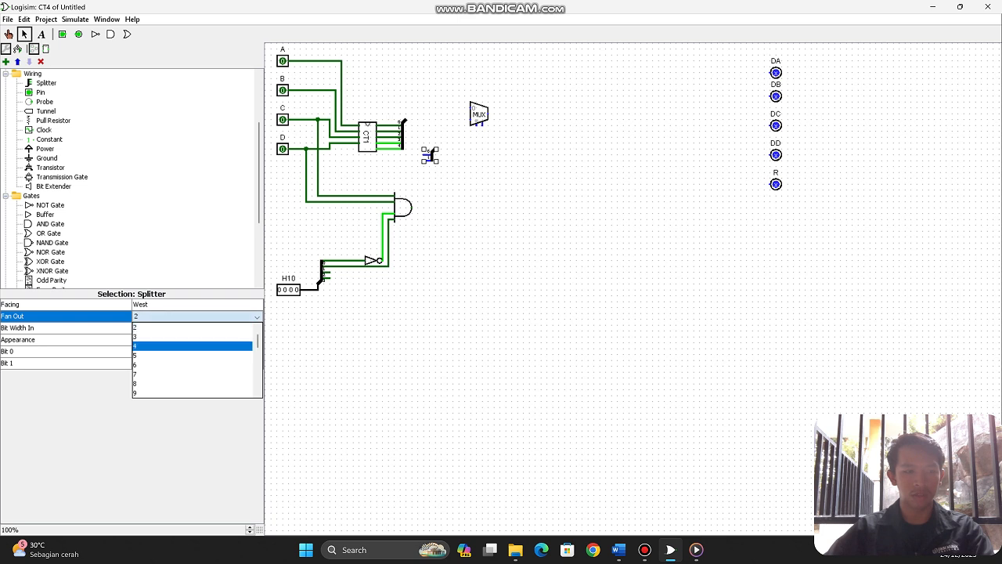
left_click(187, 345)
left_click(196, 327)
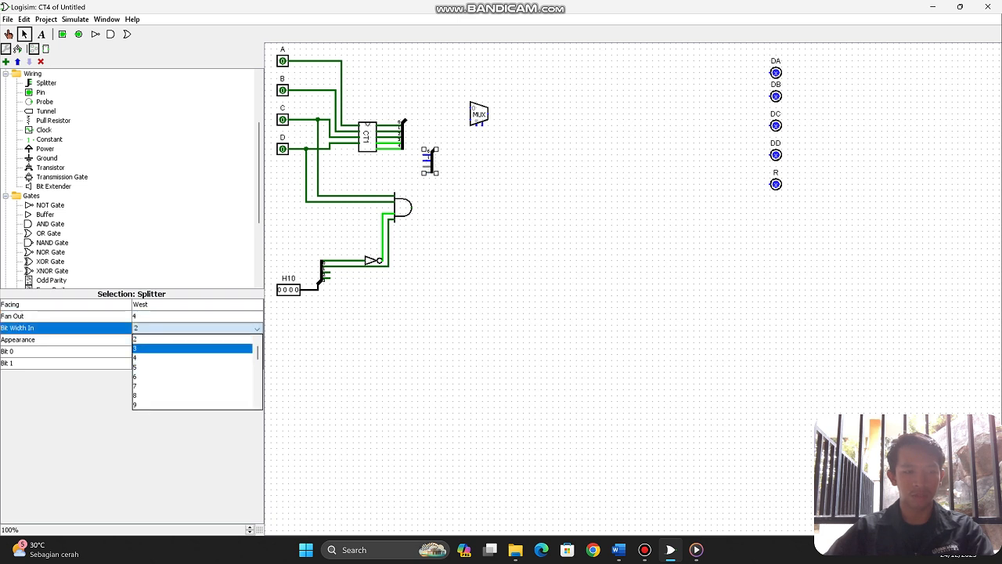
left_click(188, 357)
left_click(360, 345)
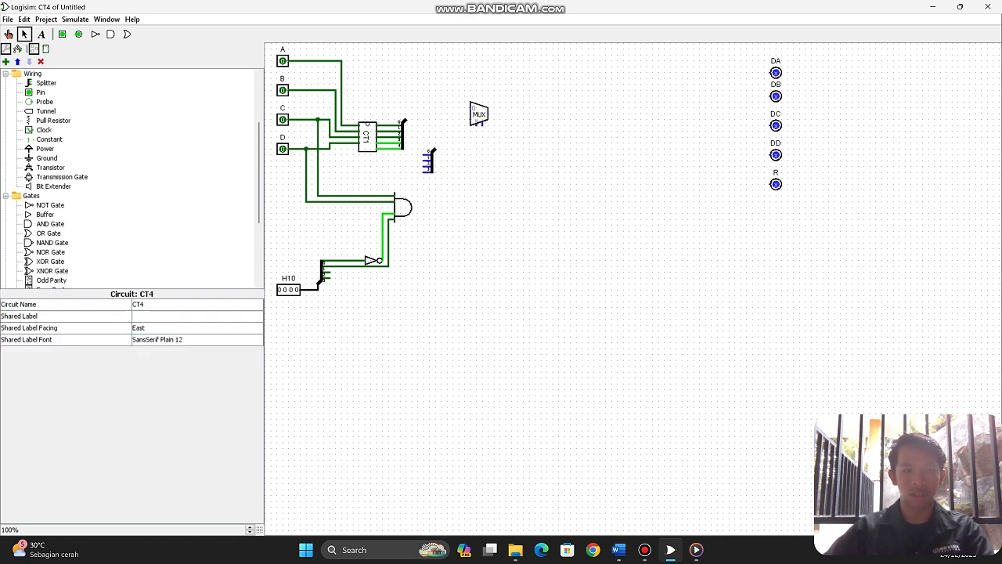
Set the second splitter's Fan Out and Bit Width In to 5 and move it up closer to the multiplexer
left_click(432, 162)
left_click(188, 315)
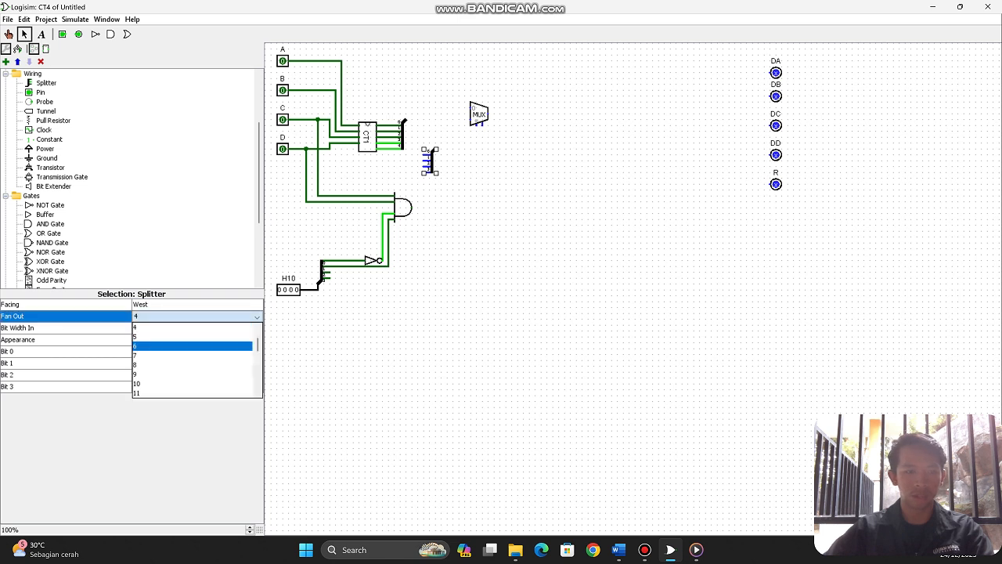
left_click(188, 353)
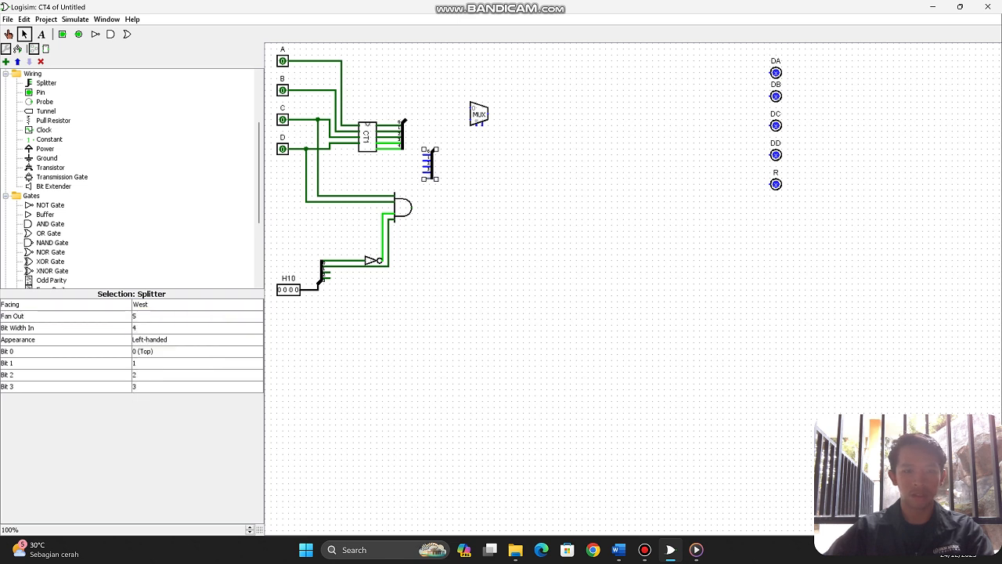
left_click(188, 327)
left_click(188, 349)
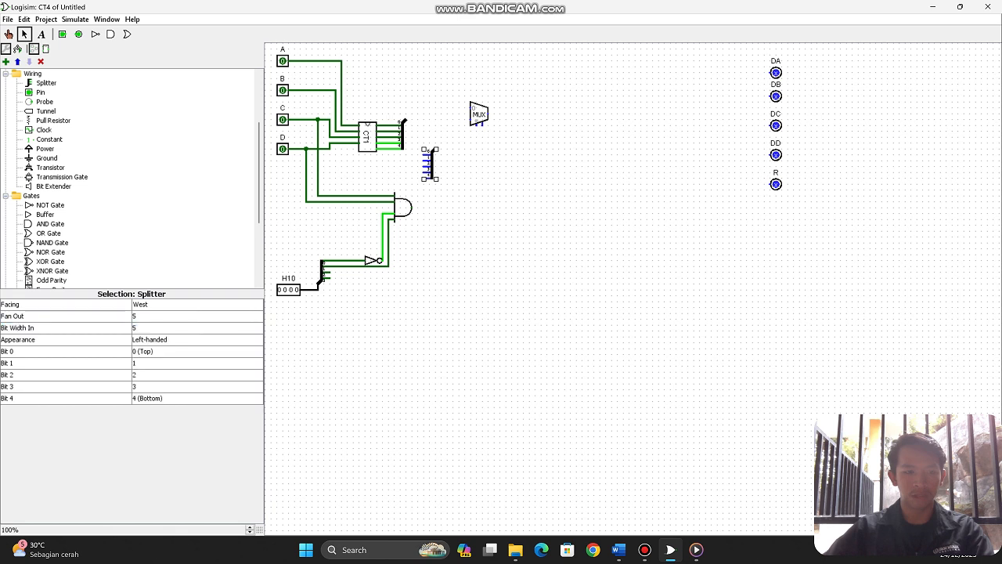
left_click(361, 340)
left_click_drag(428, 166, 441, 142)
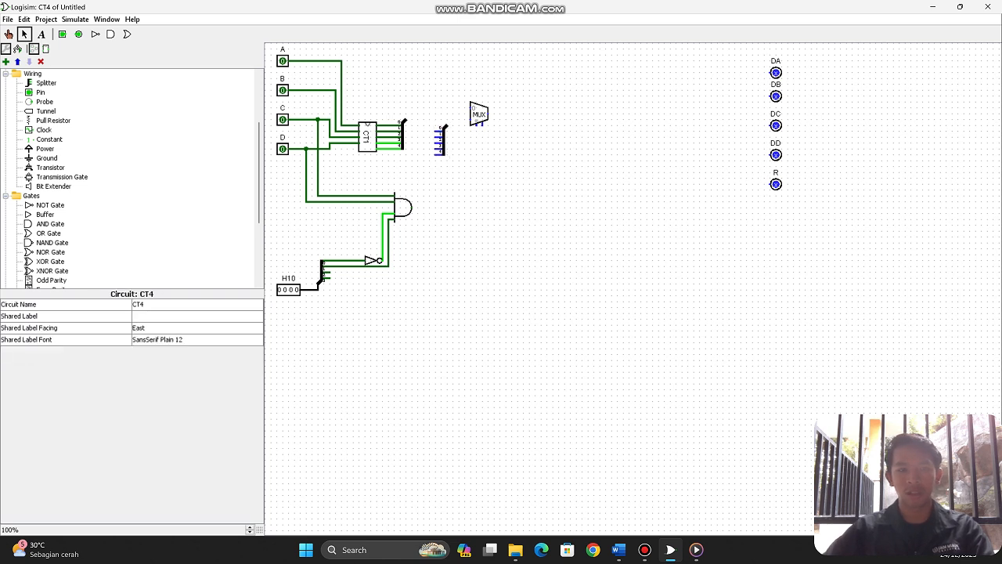
Wire CT1's lowest output to the second splitter's lowest branch and join its four upper branches together
left_click_drag(394, 148, 443, 154)
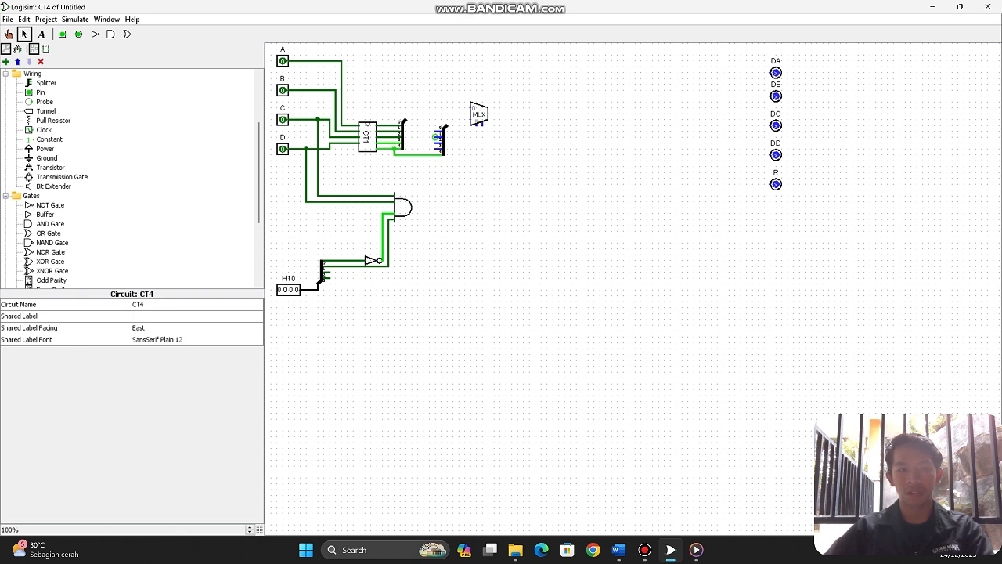
left_click(436, 131)
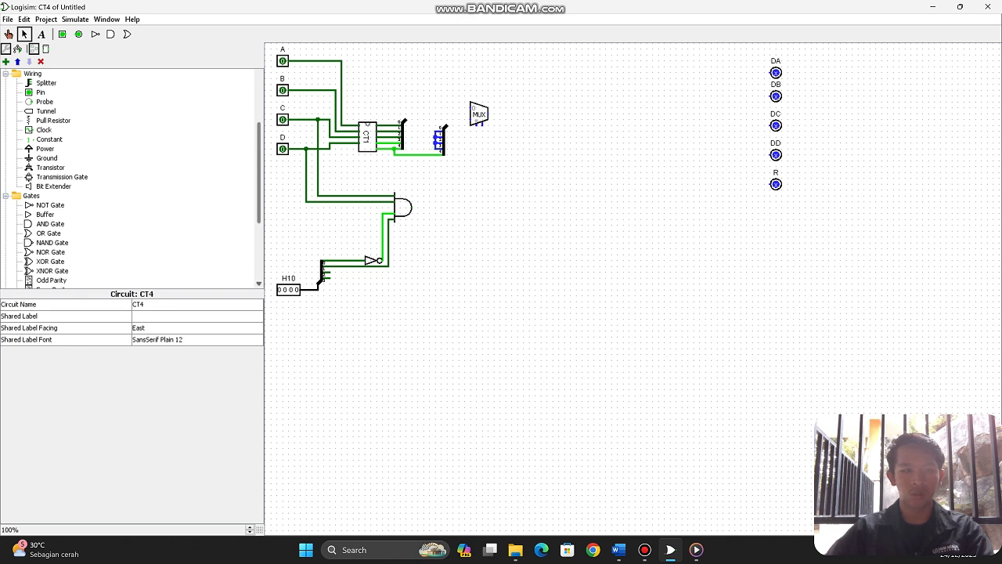
Place a constant between the two splitters and connect it to the second splitter's joined upper branches
left_click(49, 139)
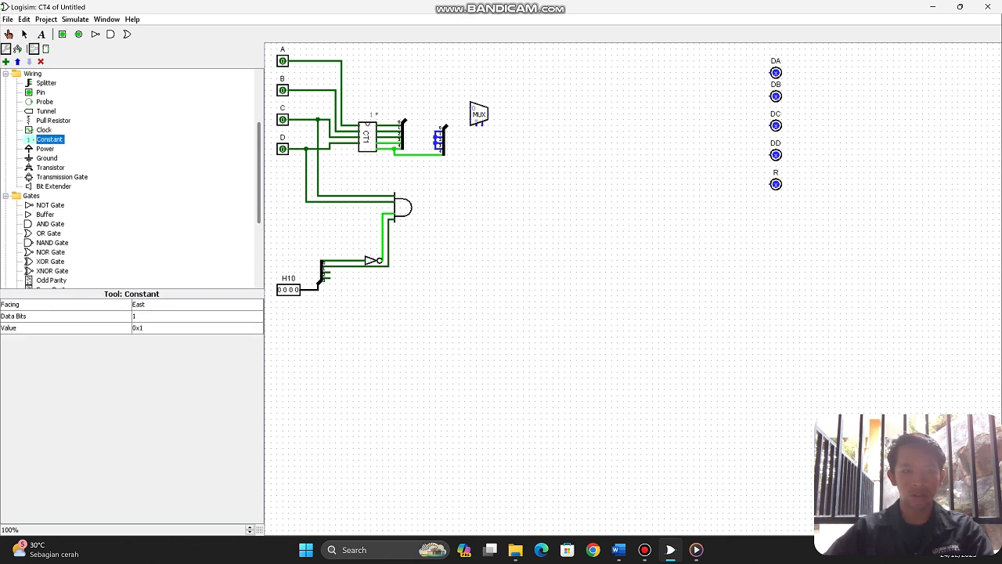
left_click(413, 132)
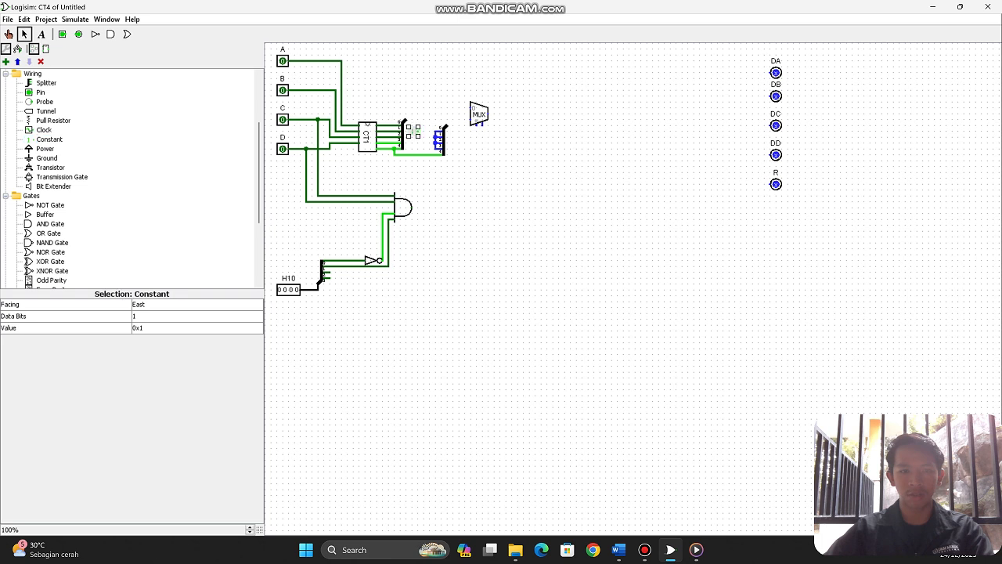
left_click_drag(418, 131, 436, 132)
left_click(424, 140)
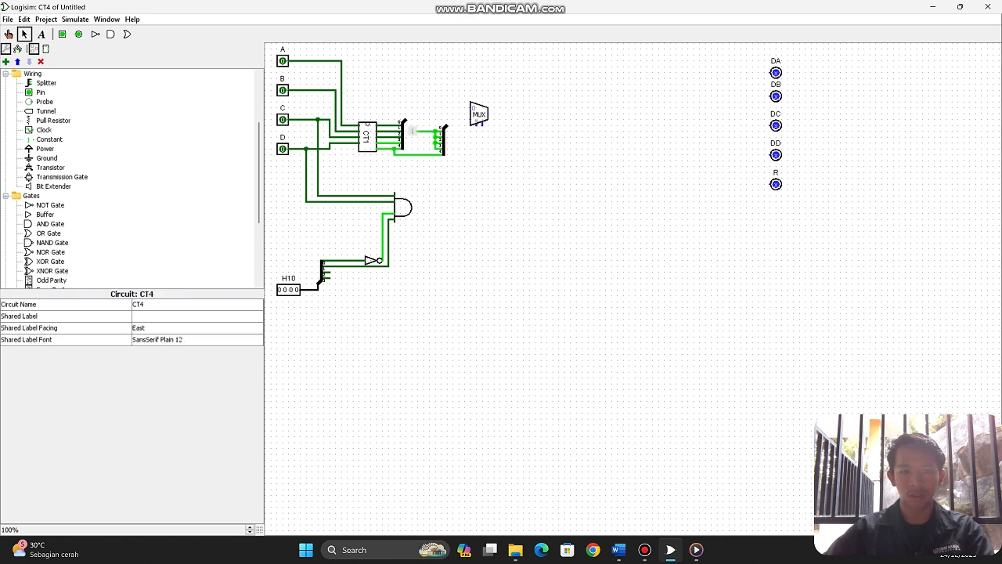
Set the constant's Value to 0x0
left_click(413, 132)
left_click(160, 328)
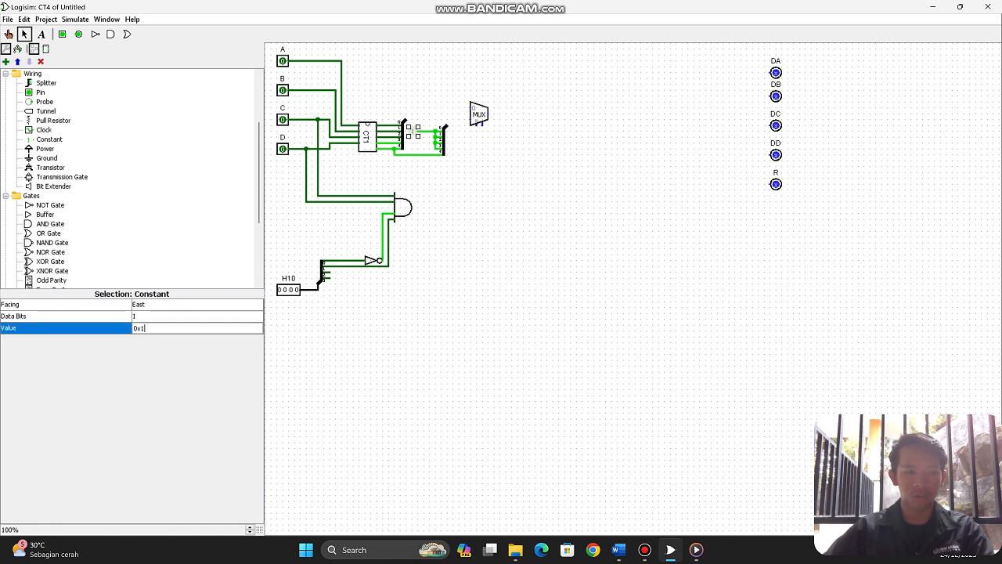
key("BackSpace")
type("0")
key("Return")
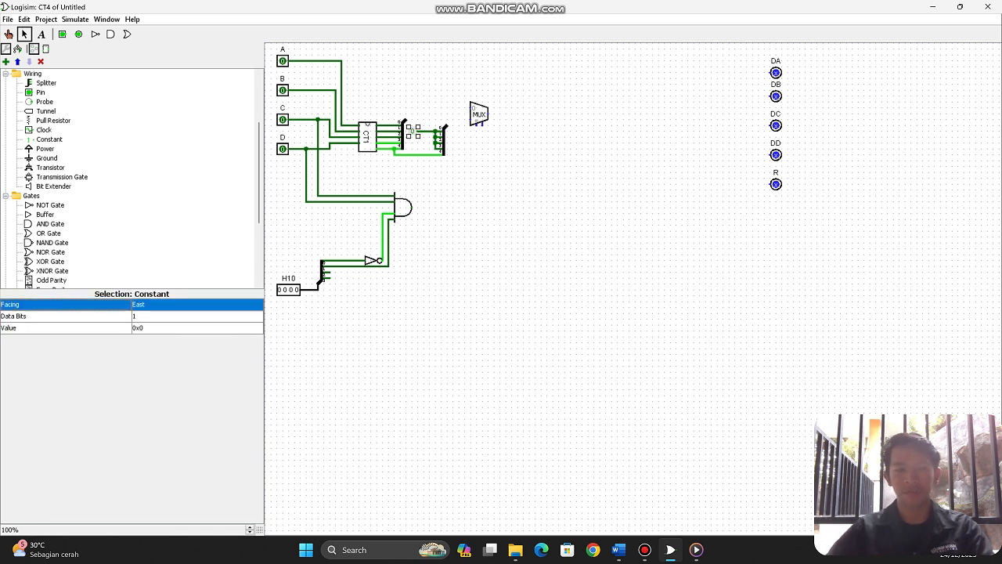
left_click(438, 178)
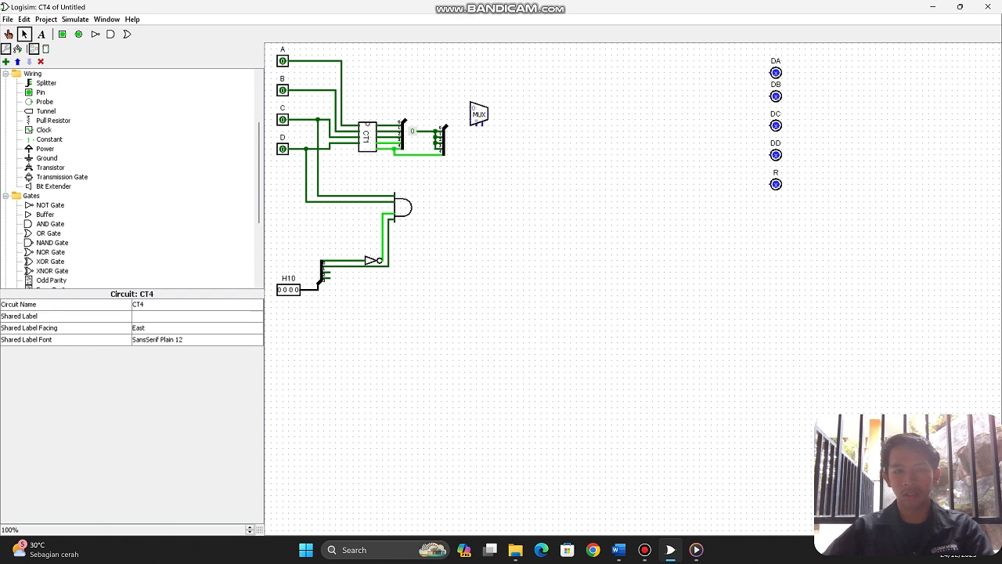
Move the multiplexer slightly up and away from the splitters and set its Data Bits to 5
left_click(485, 109)
left_click_drag(485, 108, 491, 108)
left_click(513, 115)
left_click(492, 109)
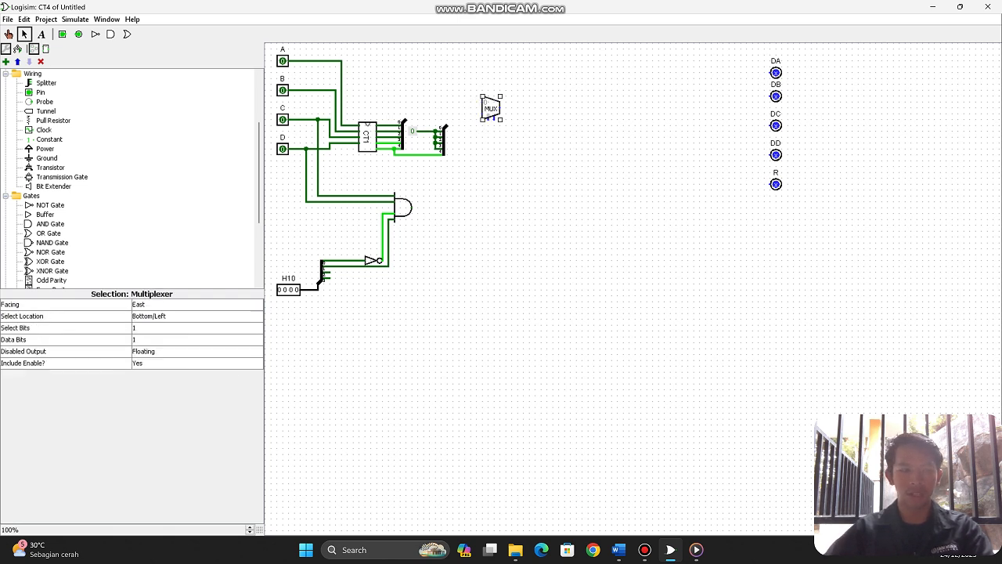
left_click(188, 340)
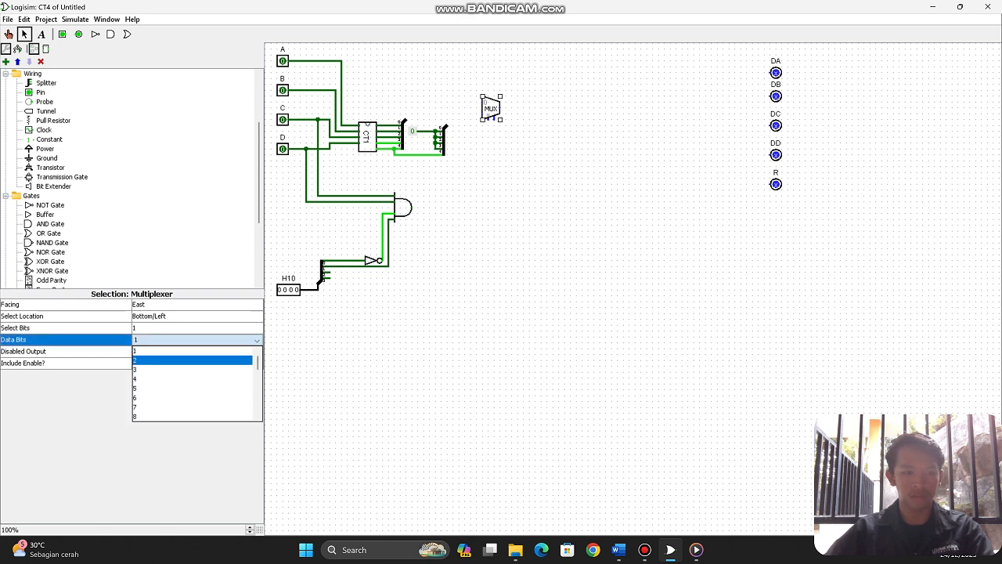
left_click(188, 388)
left_click(540, 184)
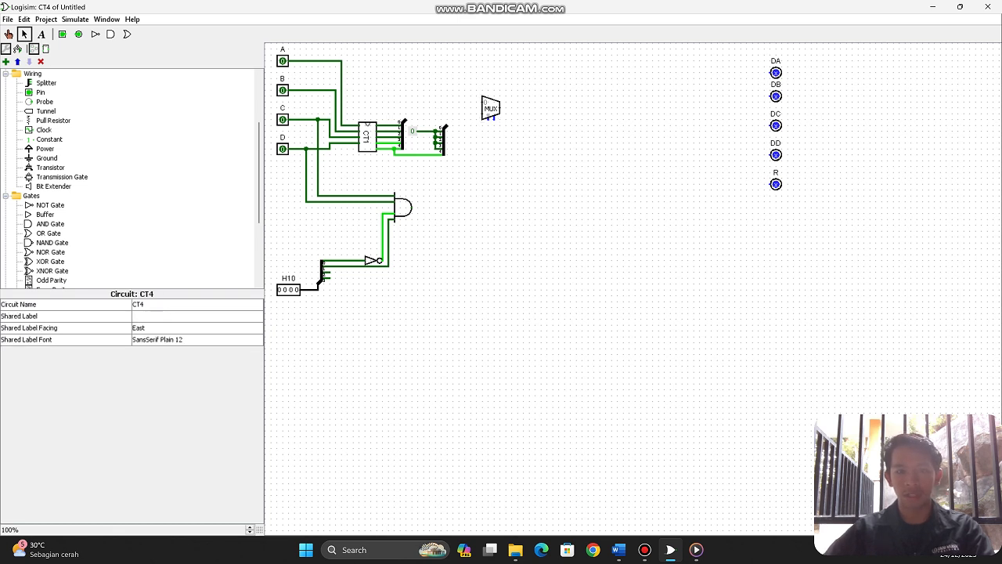
Wire the CT1 splitter to the multiplexer's upper input, the second splitter to its lower input, and the AND output to its select
mouse_move(411, 208)
left_mouse_down()
mouse_move(443, 207)
mouse_move(486, 172)
mouse_move(489, 118)
mouse_move(452, 113)
mouse_move(480, 114)
left_mouse_up()
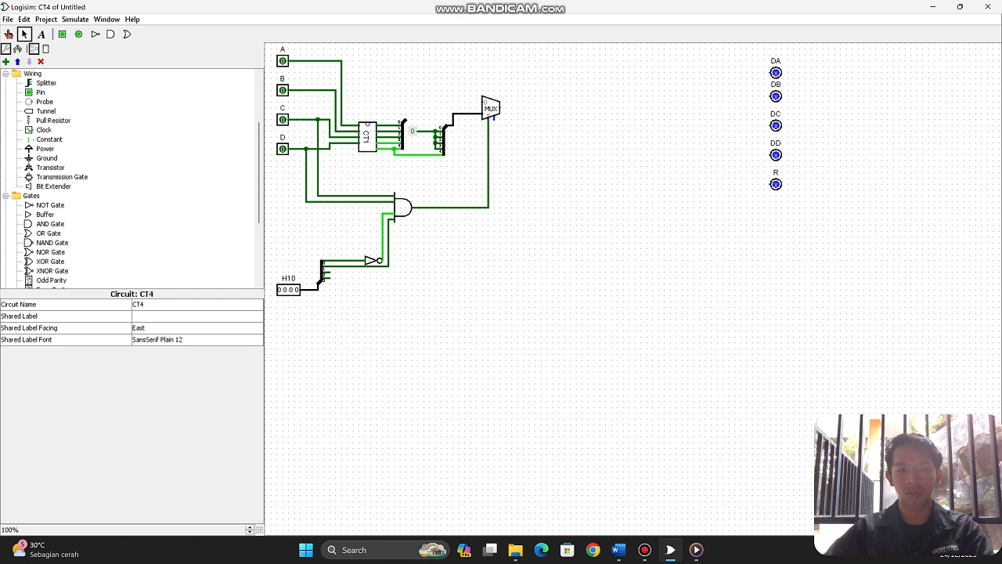
mouse_move(403, 120)
left_mouse_down()
mouse_move(406, 95)
mouse_move(480, 102)
left_mouse_up()
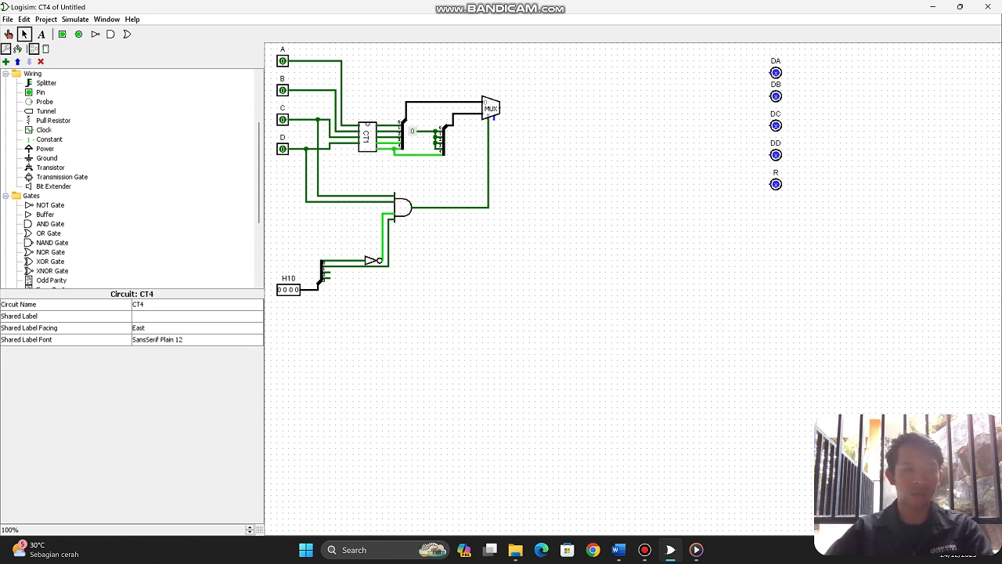
Place a splitter just past the multiplexer's output with Fan Out 5 and Bit Width In 5
left_click(46, 82)
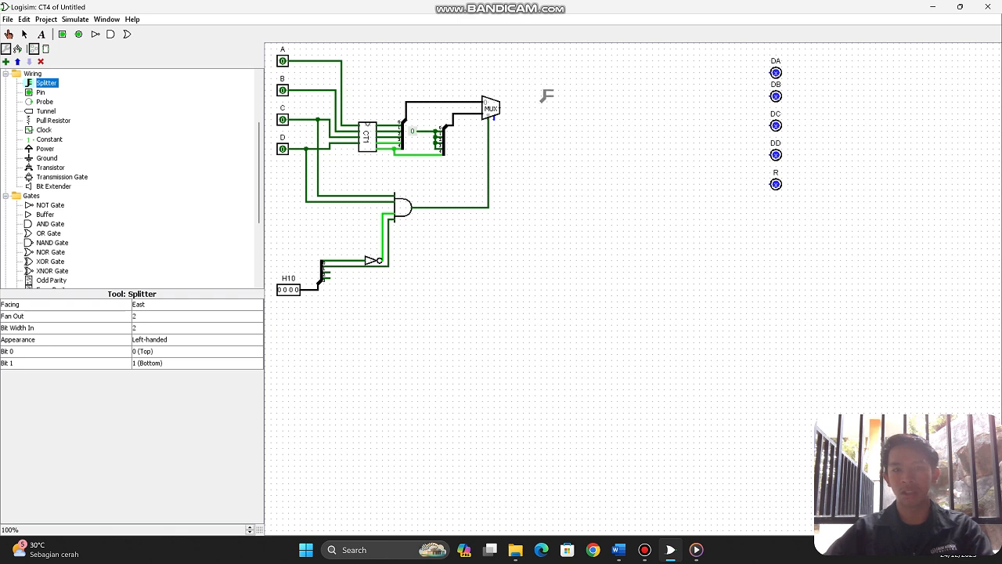
left_click(531, 102)
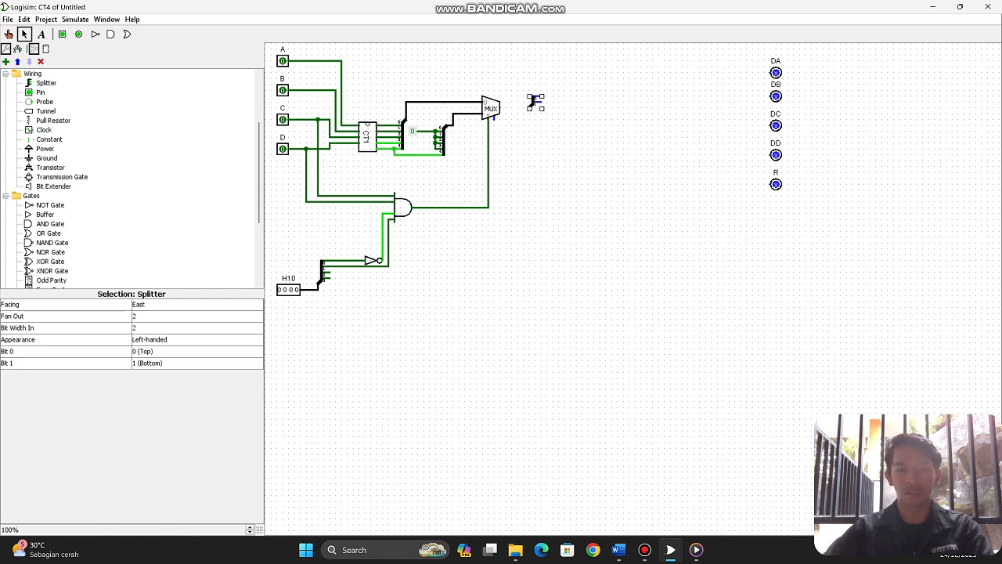
left_click(195, 315)
left_click(185, 346)
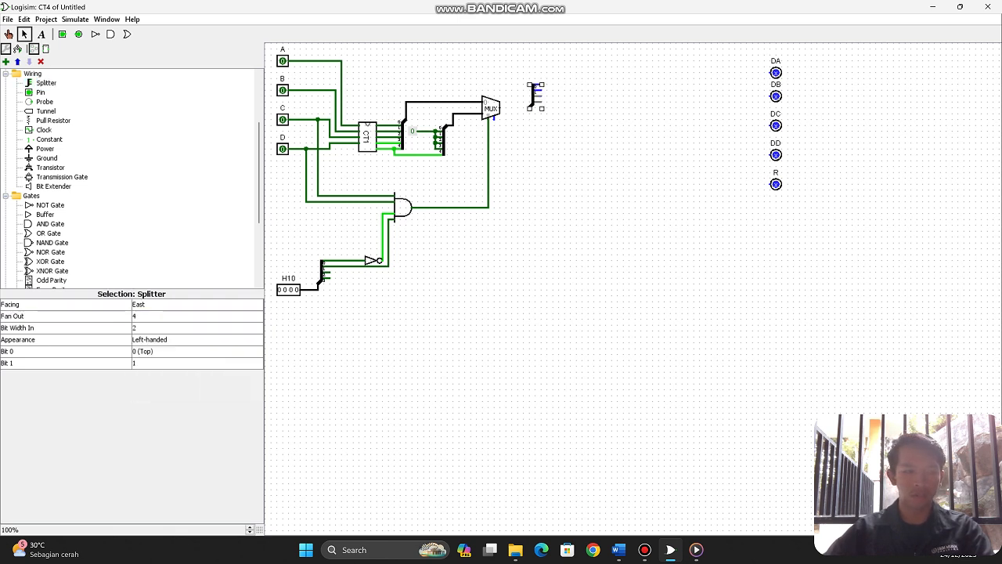
left_click(188, 316)
left_click(185, 336)
left_click(196, 328)
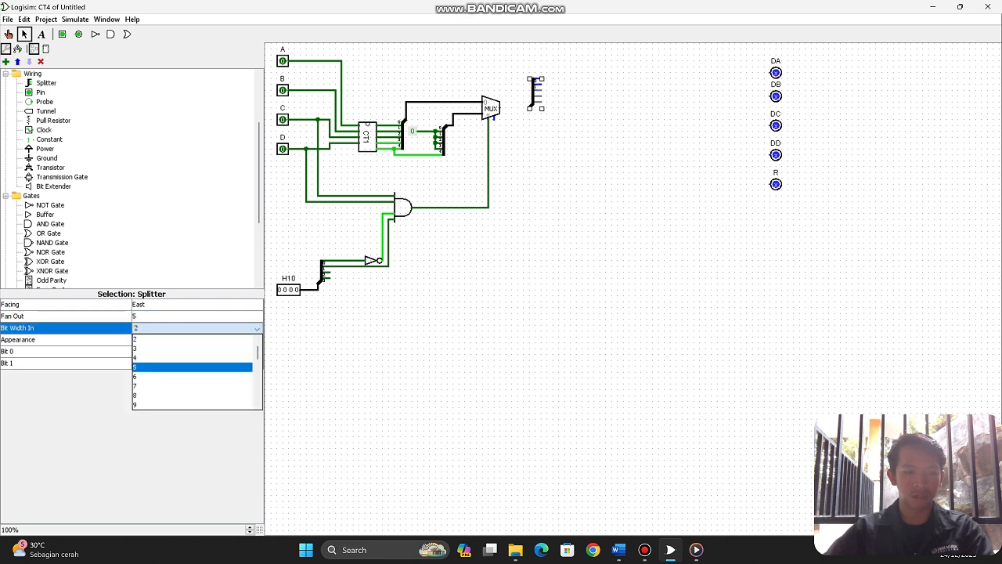
left_click(185, 371)
left_click(501, 258)
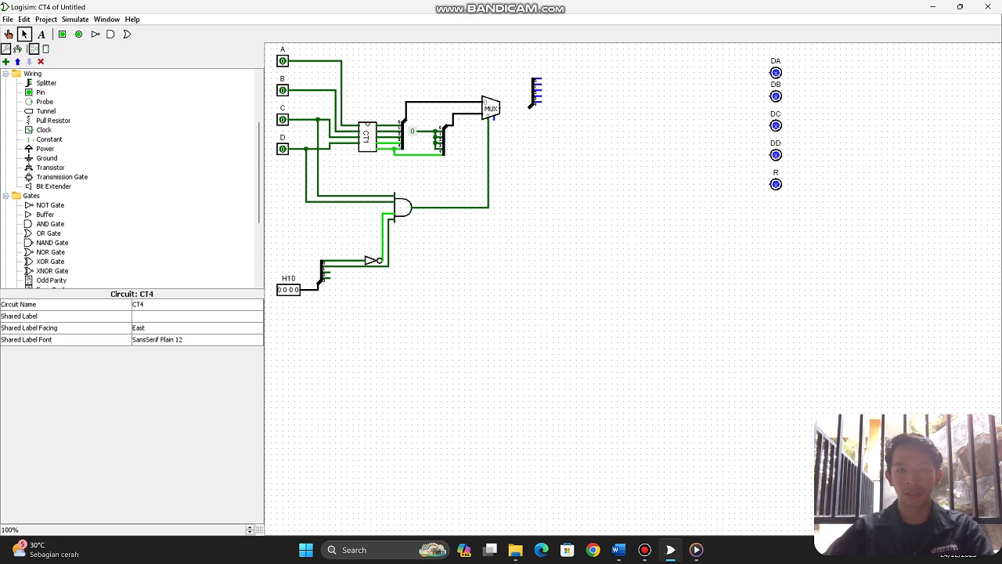
Wire the multiplexer output to the new splitter and its five branches in order to DA, DB, DC, DD and R
mouse_move(501, 107)
left_mouse_down()
mouse_move(528, 107)
mouse_move(542, 78)
mouse_move(775, 73)
left_mouse_up()
left_click_drag(537, 83, 776, 96)
left_click_drag(538, 89, 729, 155)
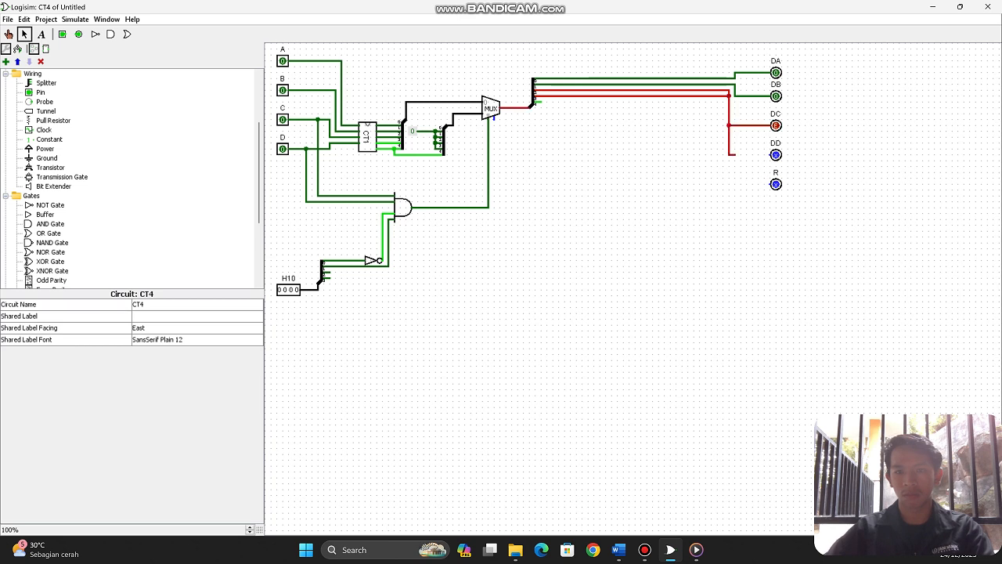
key("ctrl+z")
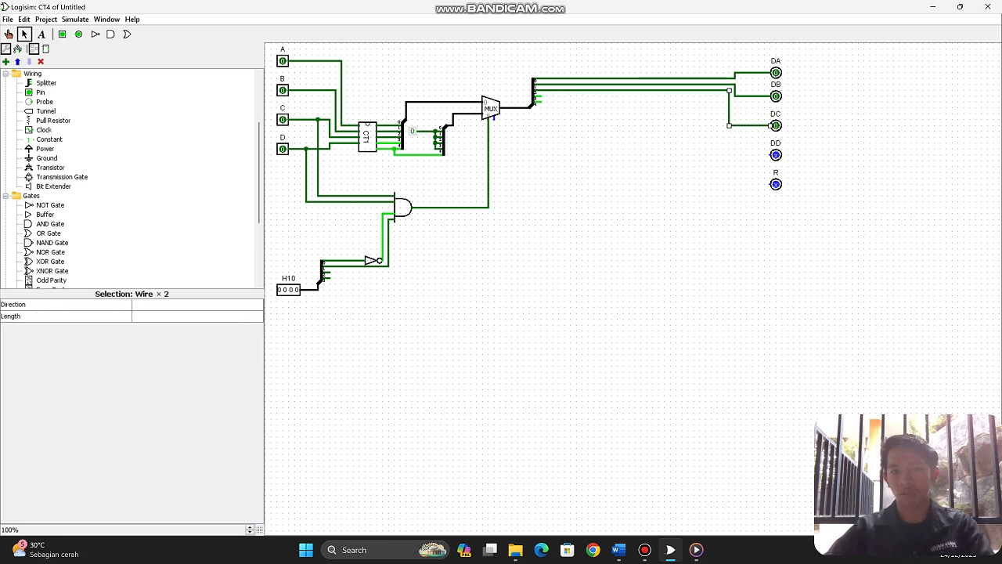
left_click(693, 141)
left_click_drag(540, 97, 770, 155)
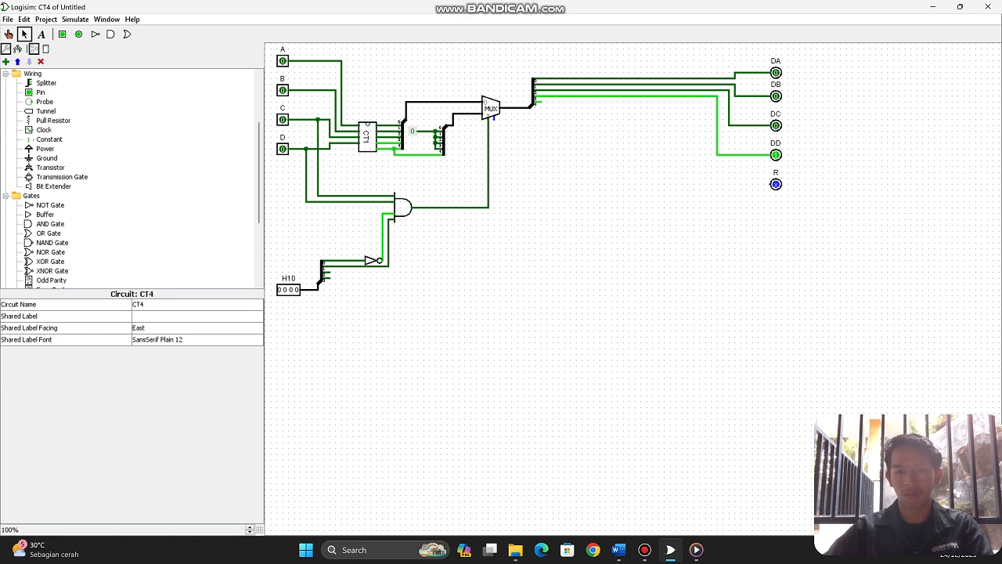
left_click_drag(540, 101, 770, 184)
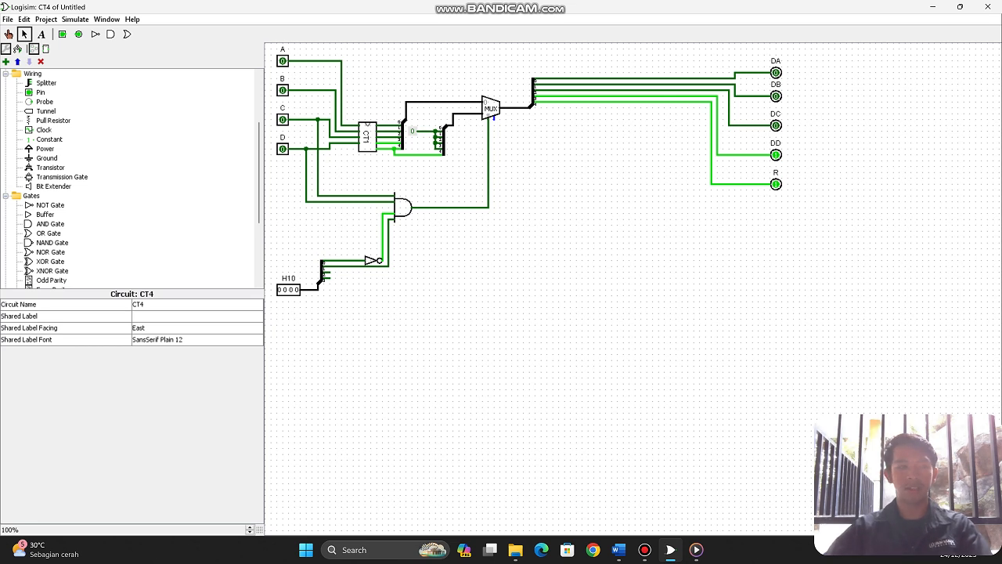
Add a new circuit named C5 to the project
left_click(6, 62)
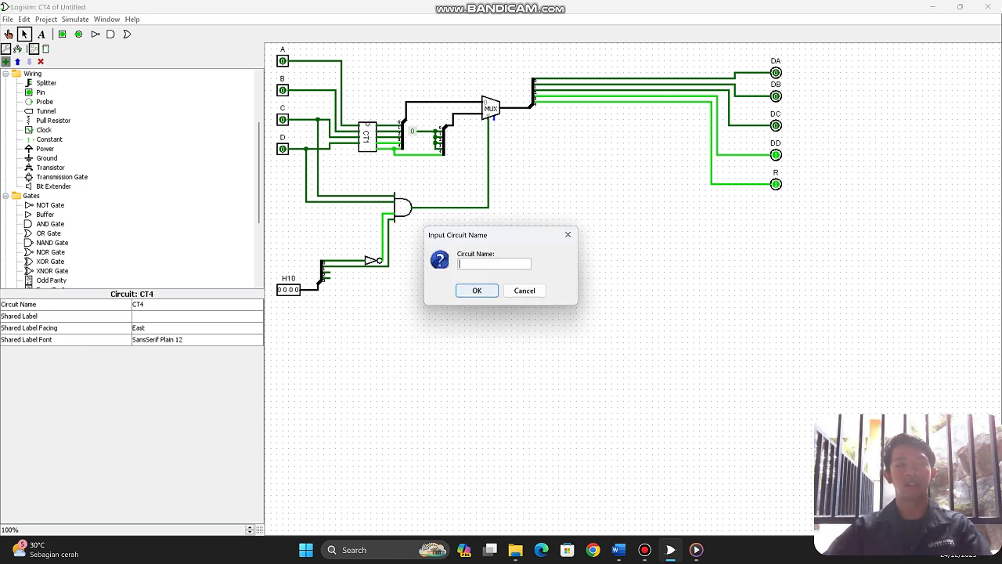
type("C")
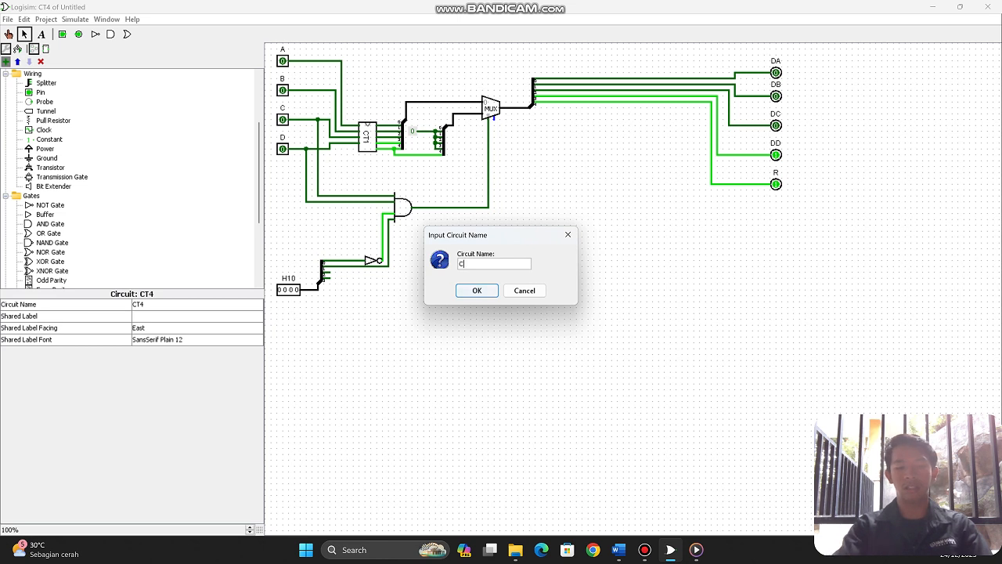
type("5")
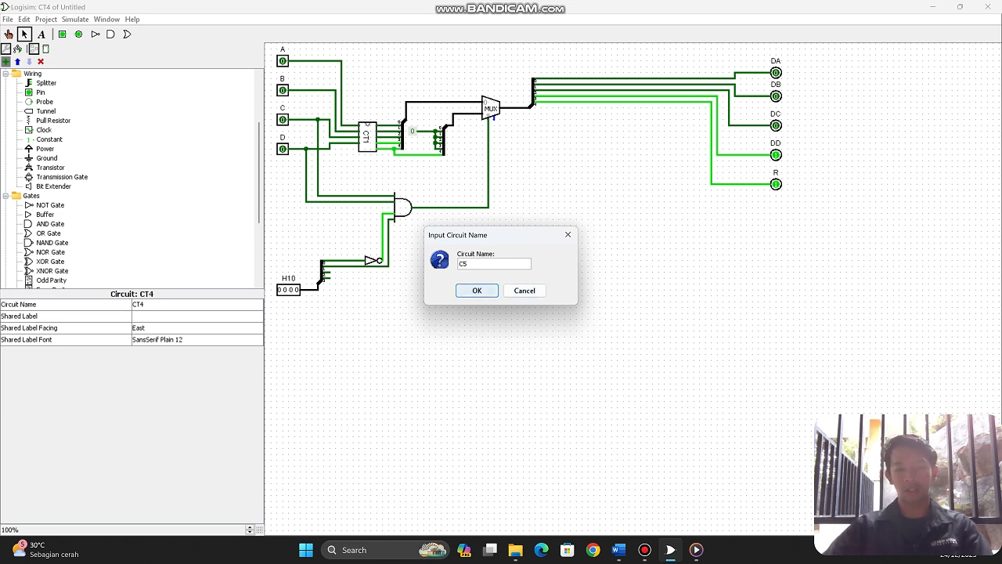
left_click(476, 290)
Place a CT4 subcircuit in C5 and set its Shared Label to CT4
left_click(30, 157)
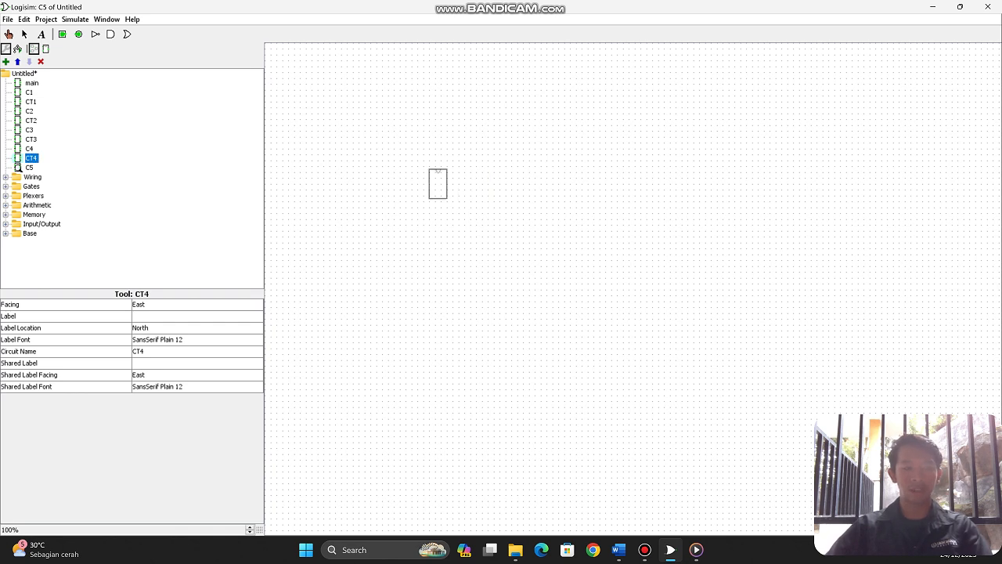
left_click(437, 183)
left_click(198, 363)
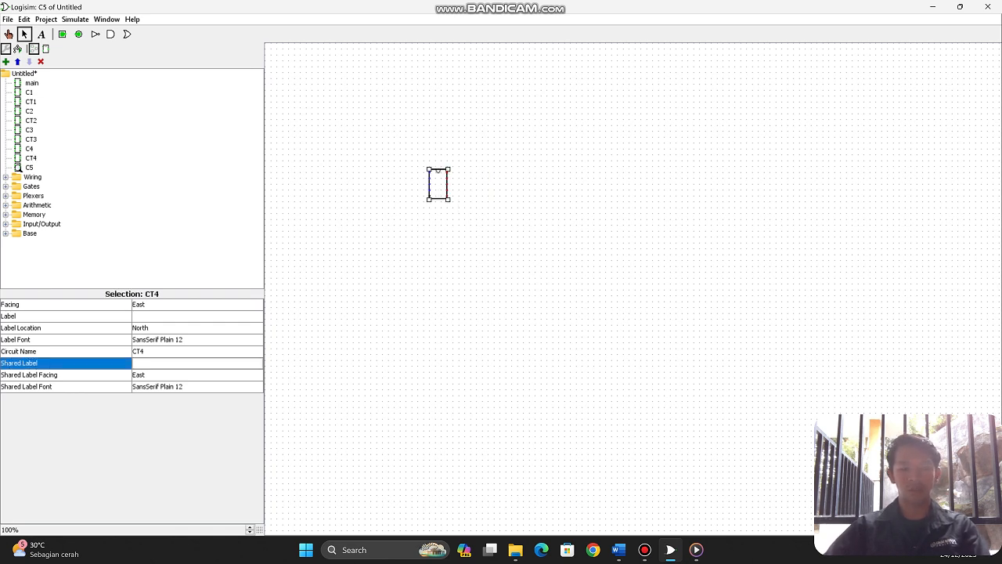
type("CT4")
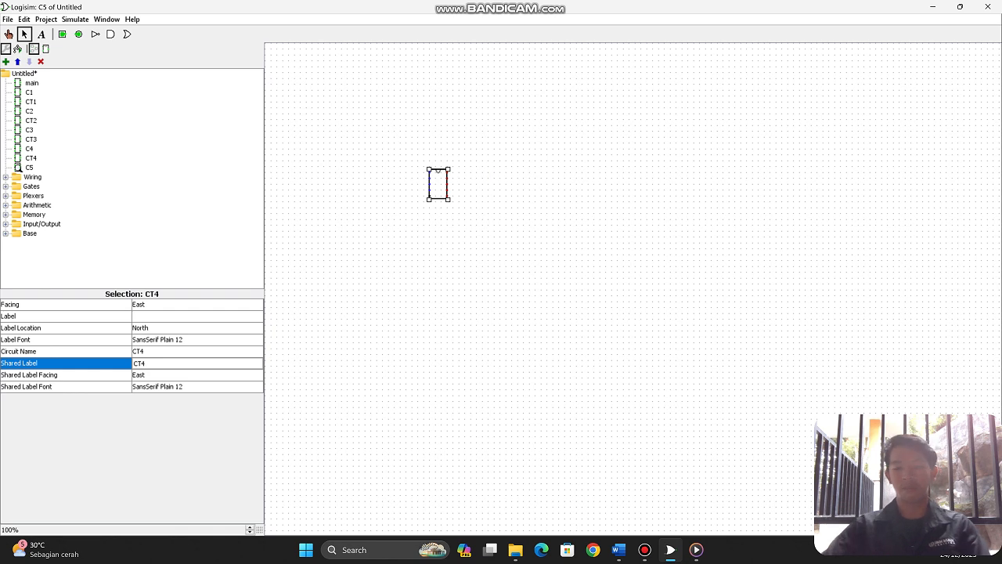
key("Return")
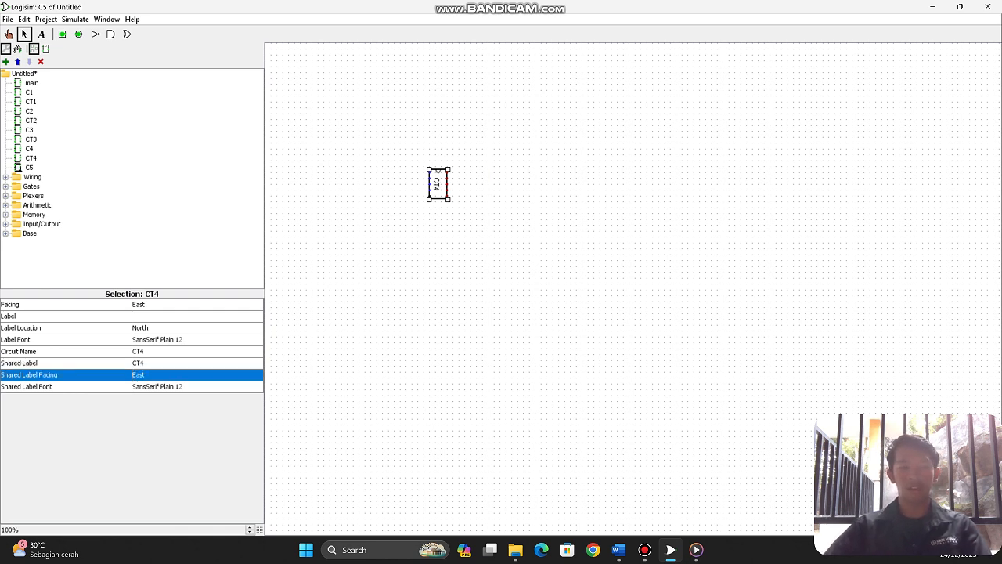
left_click(485, 266)
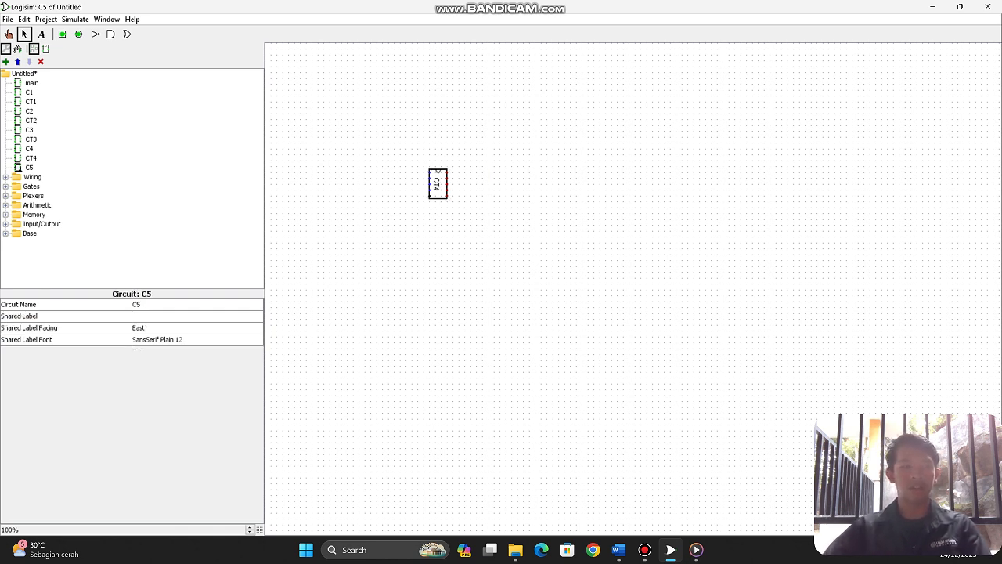
Place four D flip-flops in an evenly spaced column on the output side of CT4
left_click(5, 186)
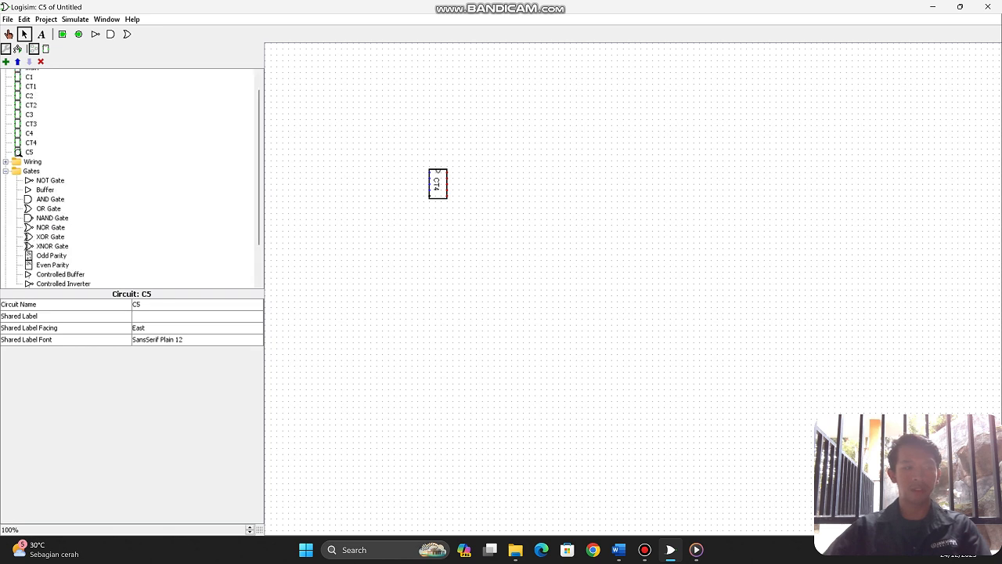
left_click(6, 171)
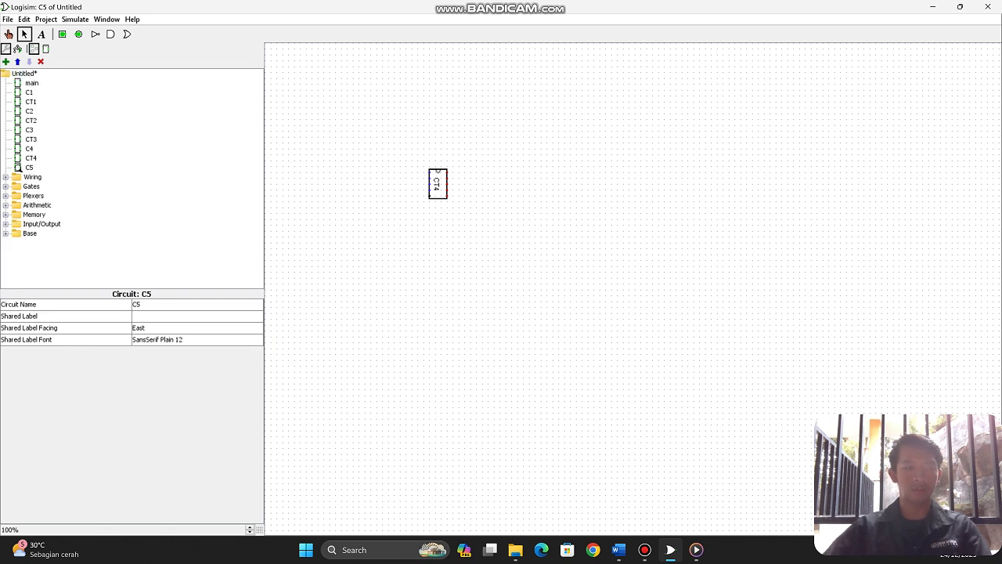
left_click(51, 199)
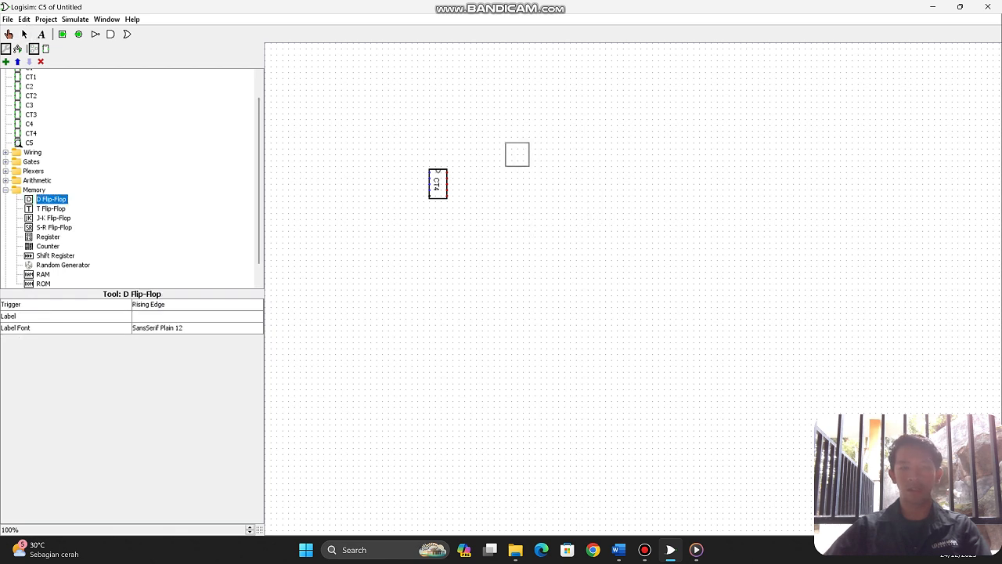
left_click(516, 153)
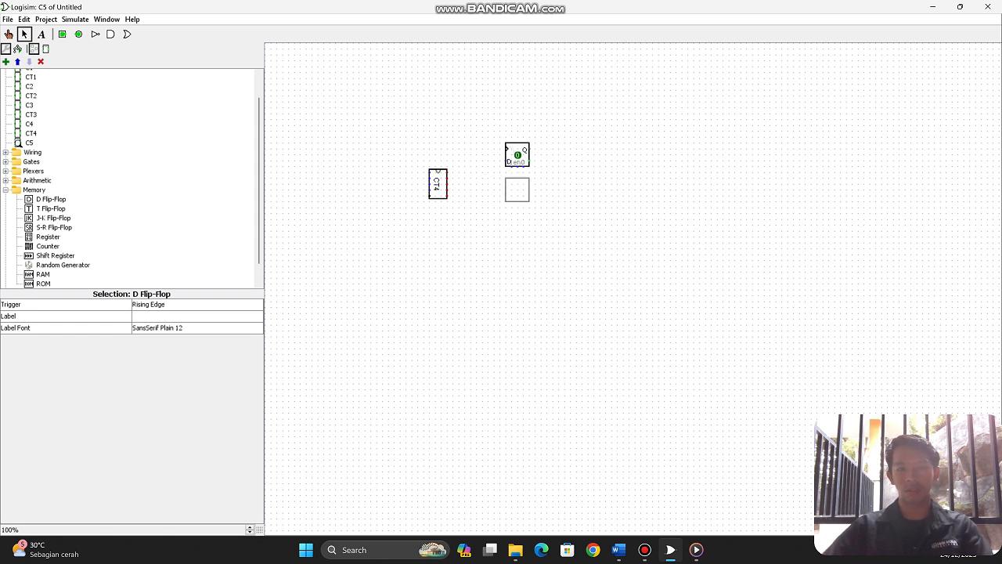
left_click(517, 189)
left_click_drag(494, 126, 517, 260)
key("ctrl+c")
key("ctrl+v")
left_click(566, 270)
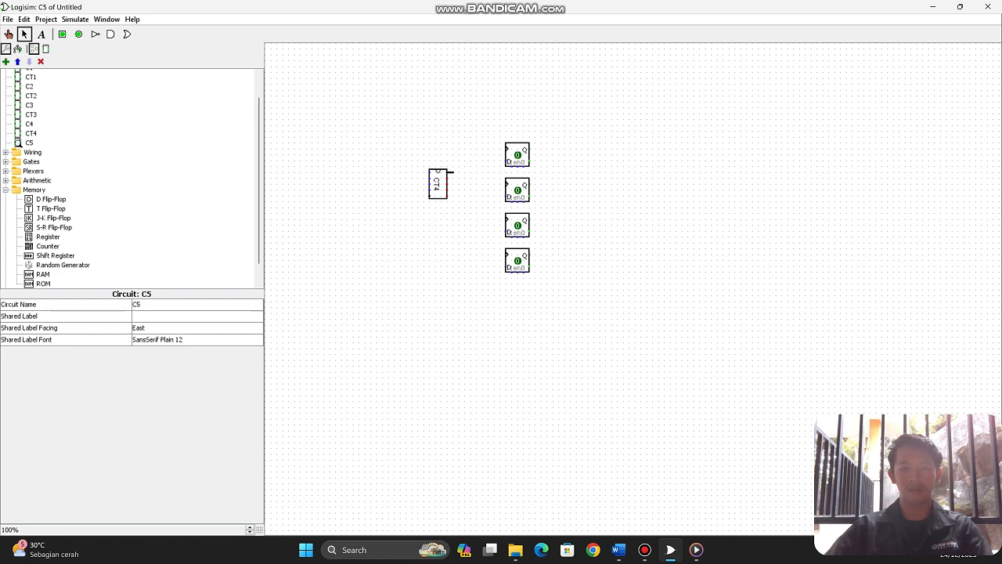
Wire CT4's first four outputs to the flip-flops' D inputs and its last output to a new output pin below them
left_click_drag(452, 171, 505, 160)
mouse_move(447, 179)
left_mouse_down()
mouse_move(472, 197)
mouse_move(506, 196)
mouse_move(467, 185)
mouse_move(465, 232)
mouse_move(494, 236)
mouse_move(506, 231)
mouse_move(454, 196)
mouse_move(459, 267)
mouse_move(506, 266)
left_mouse_up()
left_click(79, 34)
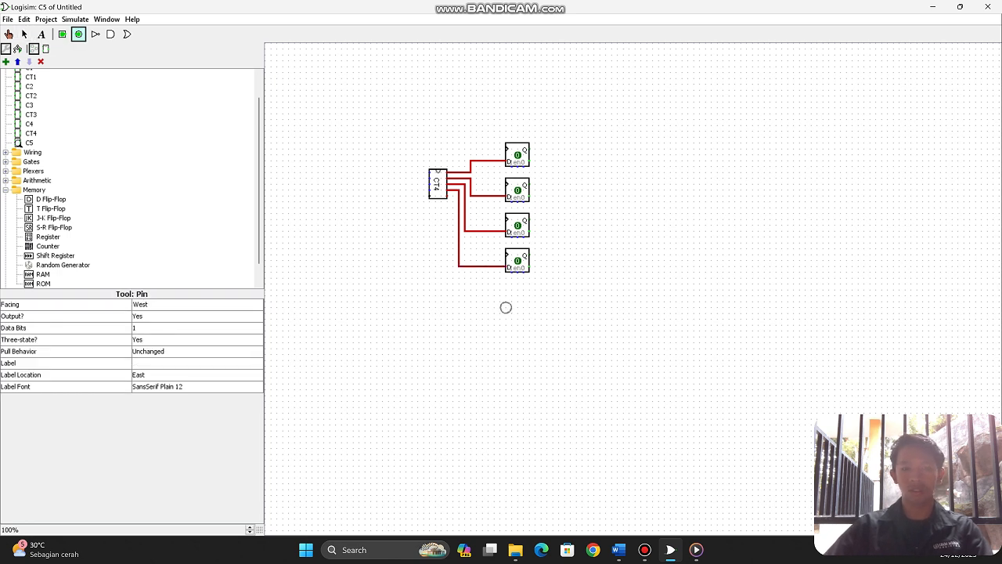
left_click(506, 296)
left_click_drag(452, 195, 507, 296)
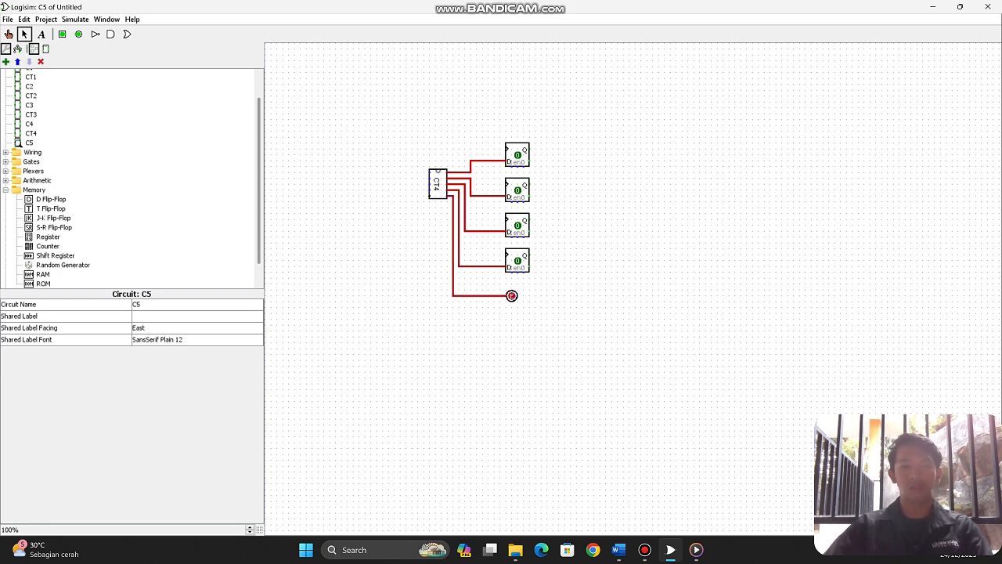
Join the clock inputs of all four D flip-flops with a common wire
left_click_drag(505, 149, 506, 254)
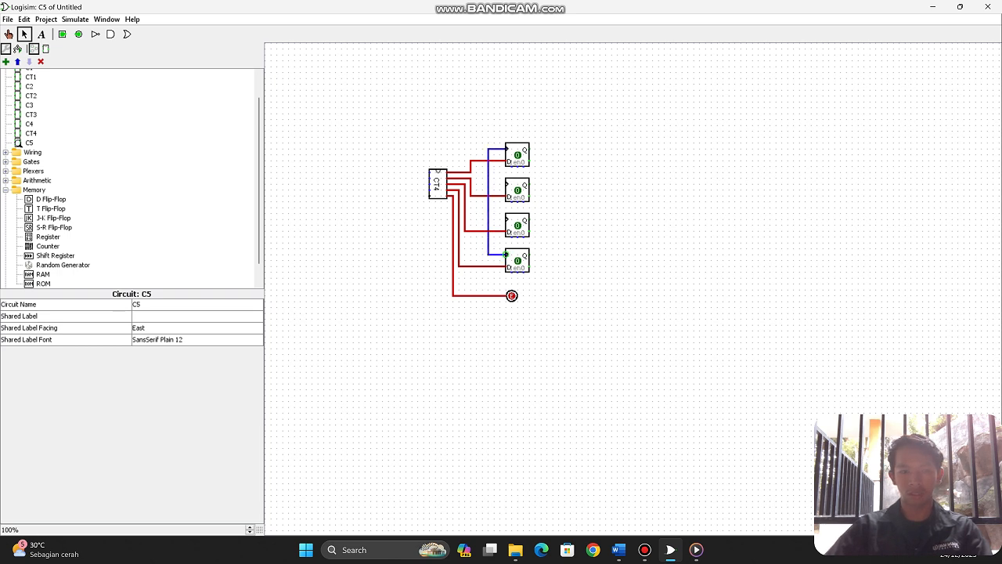
left_click_drag(487, 219, 505, 219)
mouse_move(500, 184)
left_mouse_down()
mouse_move(489, 178)
mouse_move(535, 190)
mouse_move(518, 190)
left_mouse_up()
left_click(511, 184)
left_click(499, 184)
left_click(551, 190)
left_click(551, 190)
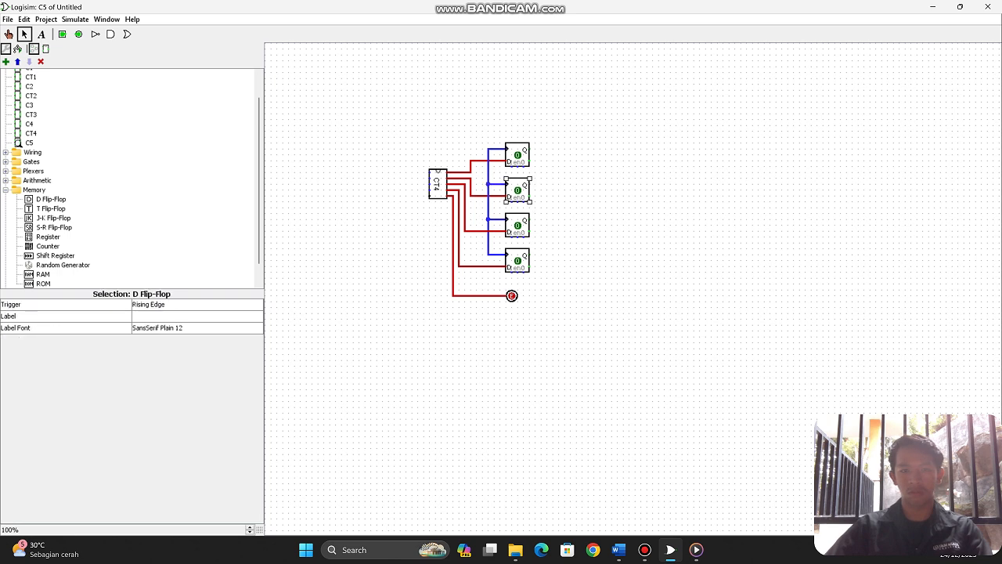
left_click(551, 190)
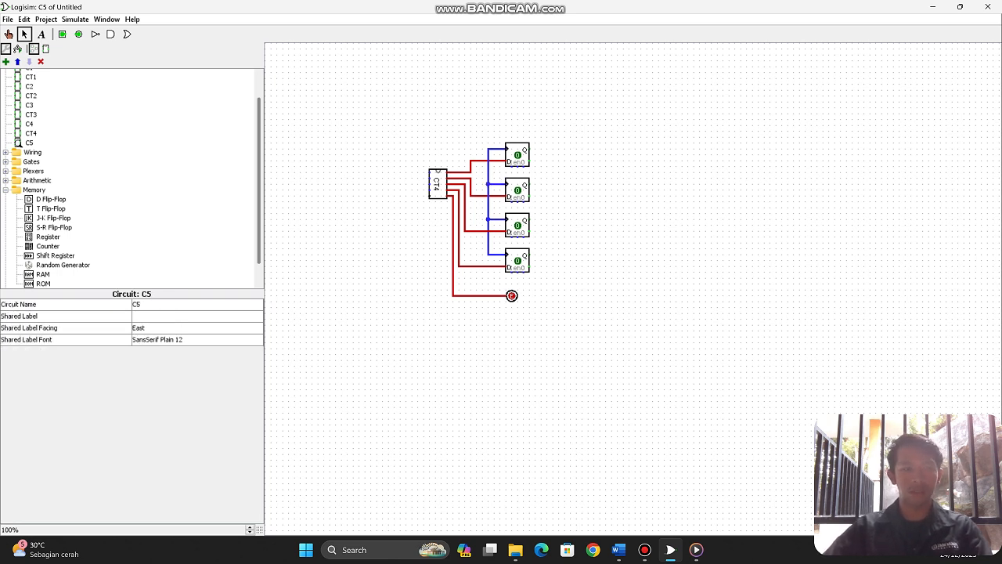
Place a one-bit input pin level with the first flip-flop's clock input and wire it to the common clock line
left_click(63, 35)
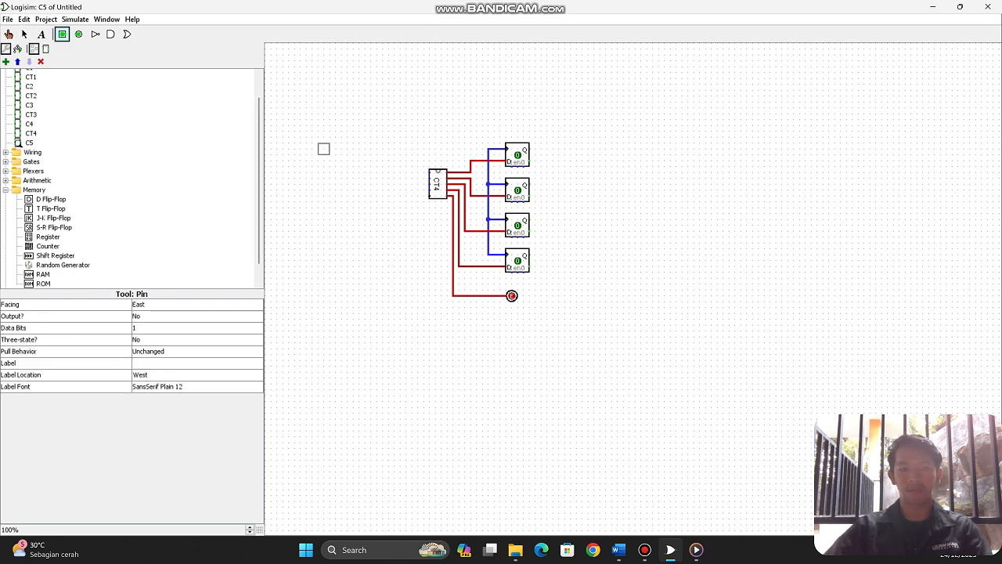
left_click(323, 149)
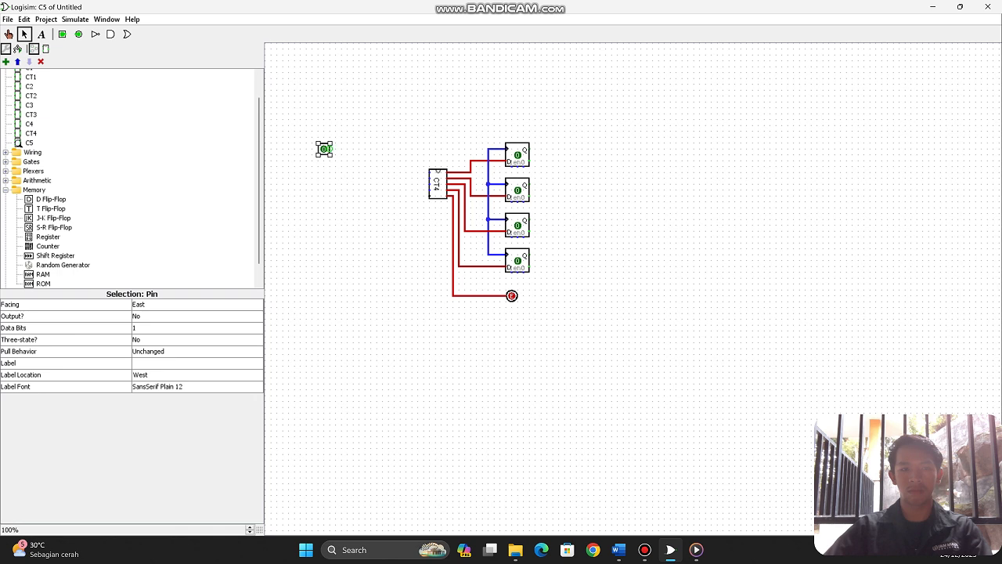
left_click_drag(332, 148, 488, 148)
left_click(480, 118)
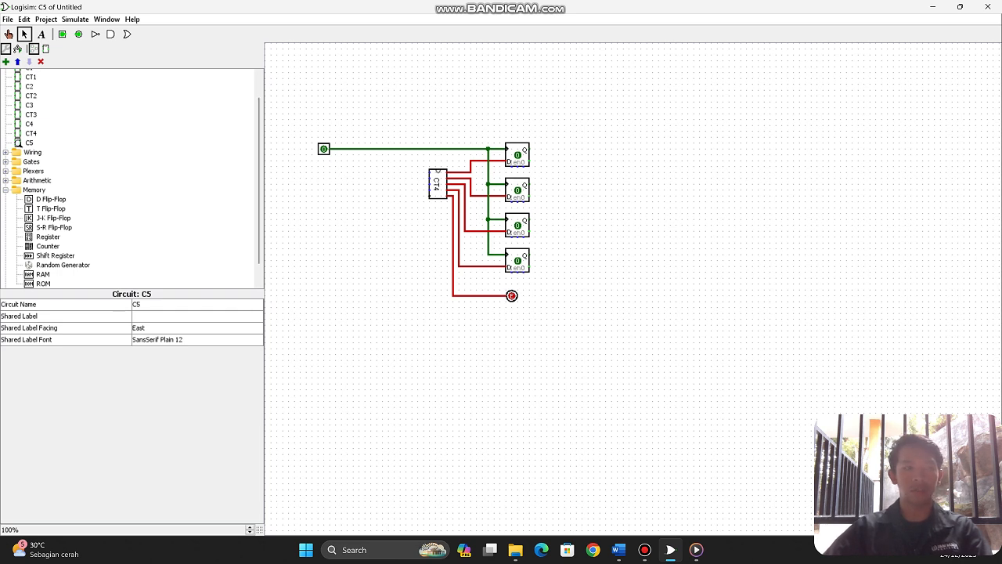
Place an input pin with Data Bits 4 level with CT4's lowest input and wire it to that input
left_click(63, 35)
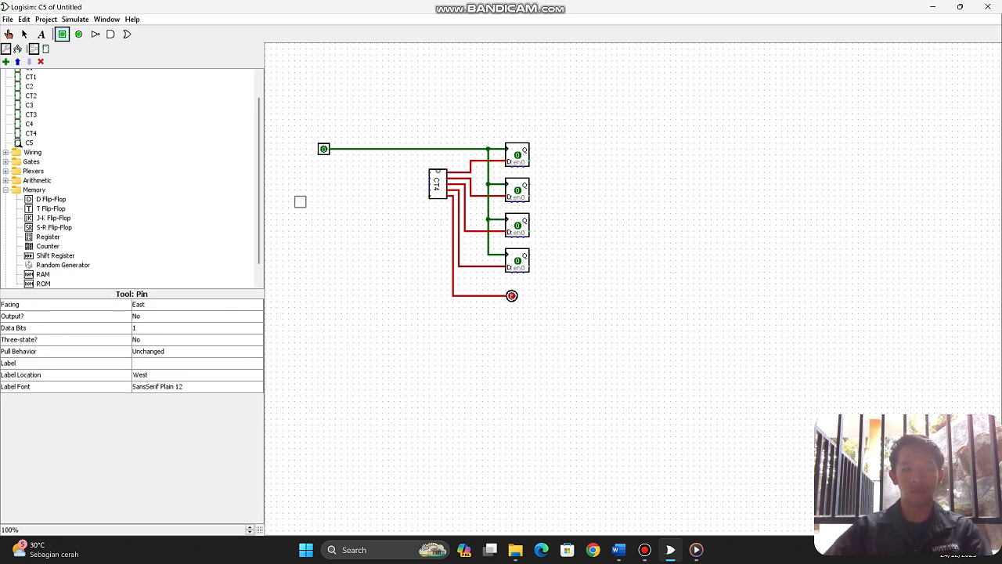
left_click(294, 195)
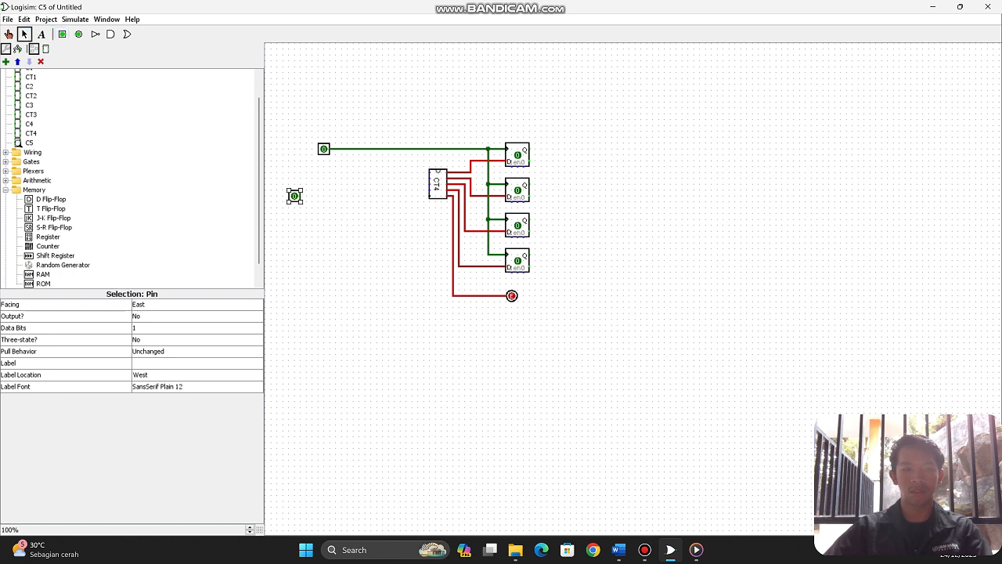
left_click(196, 327)
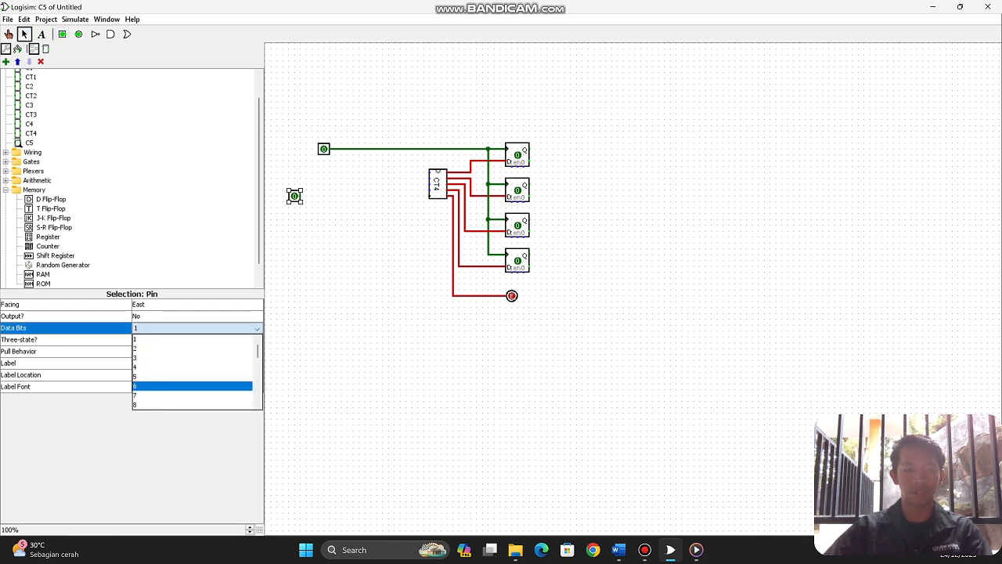
left_click(188, 367)
left_click(337, 258)
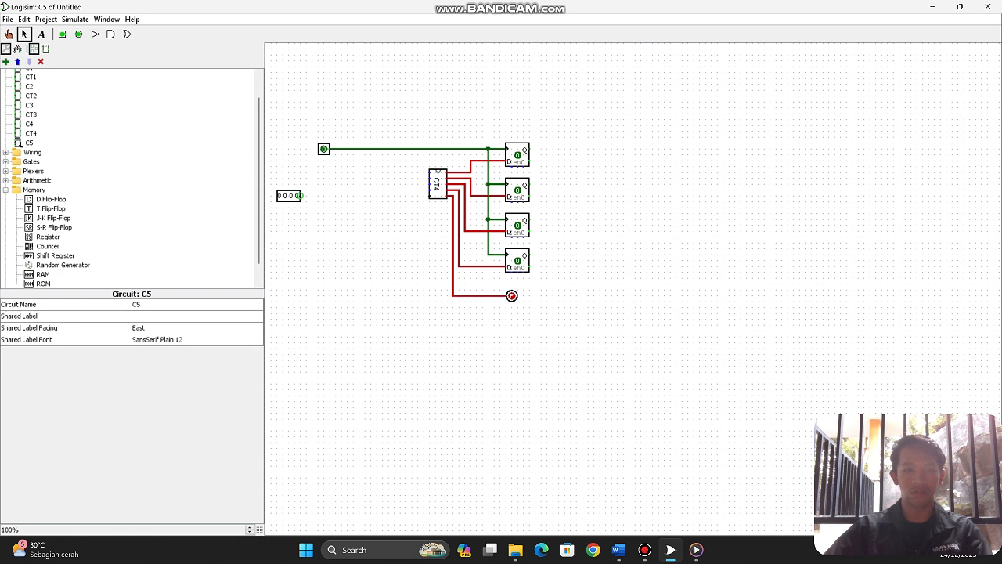
left_click_drag(301, 196, 425, 197)
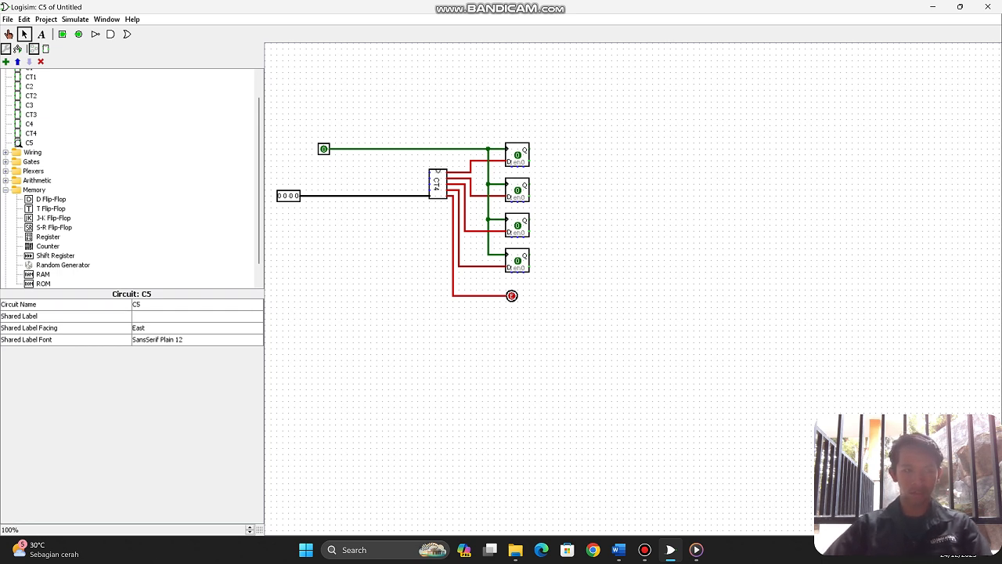
Place a splitter above and beyond the flip-flops with Fan Out 4 and Bit Width In 4
left_click(6, 152)
left_click(46, 161)
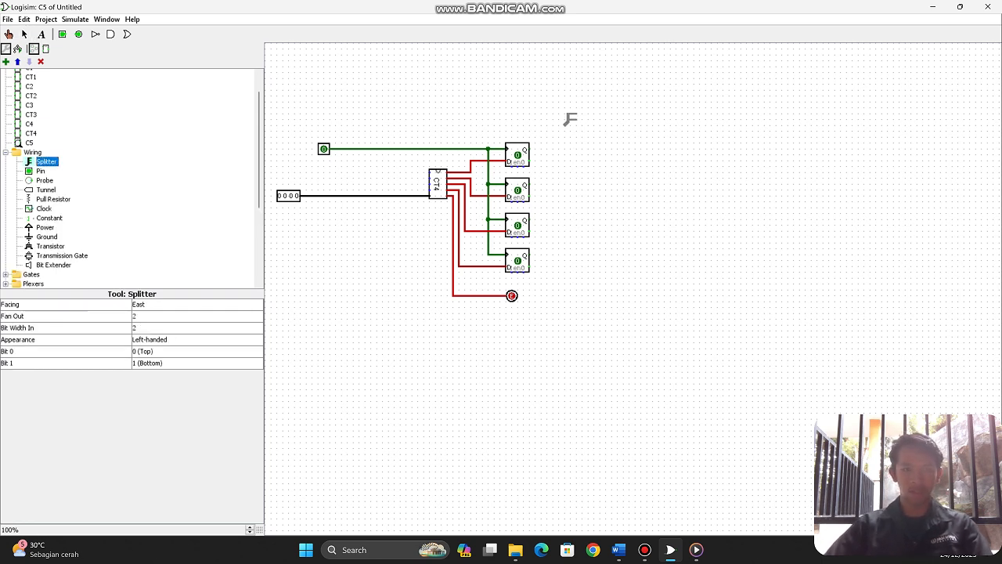
left_click(609, 125)
left_click(610, 126)
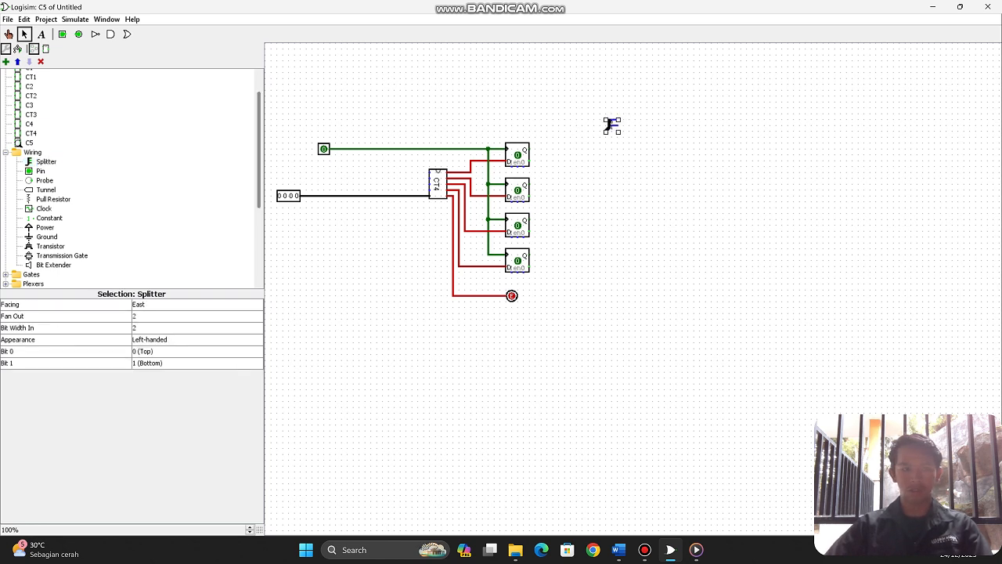
left_click(197, 316)
left_click(191, 345)
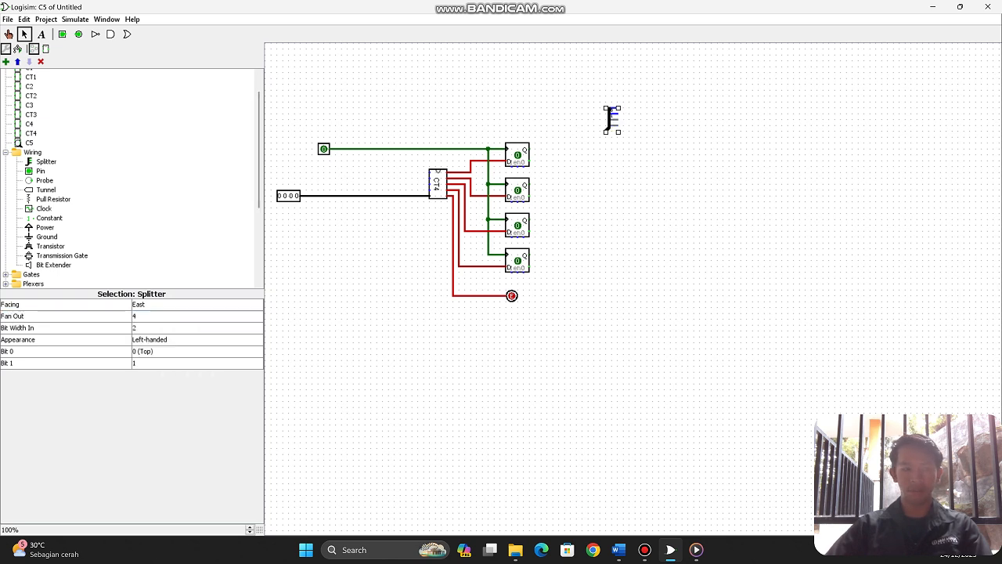
left_click(197, 327)
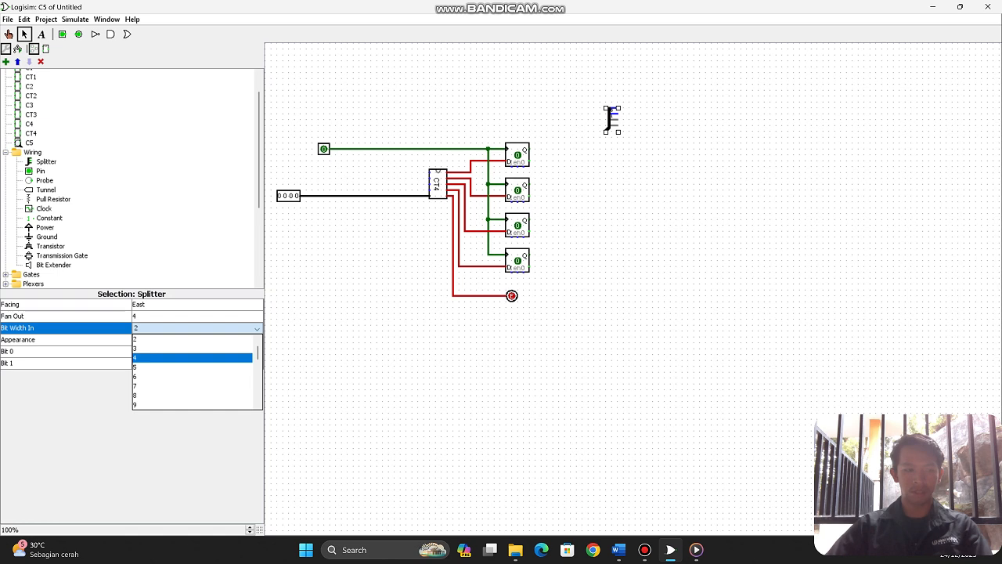
left_click(191, 358)
left_click(707, 336)
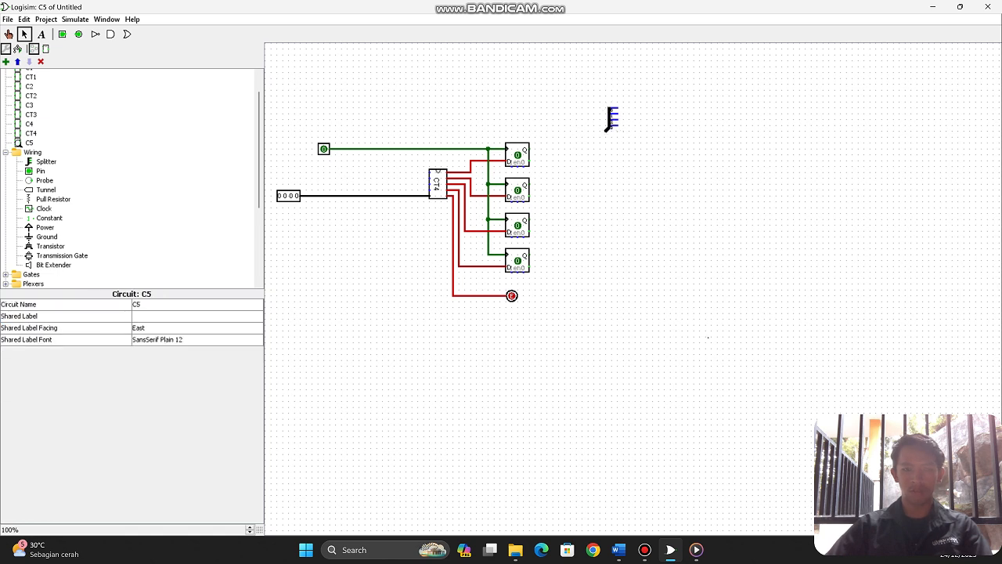
Set the splitter's facing to West and move it slightly up, keeping it above the flip-flop column
left_click(610, 122)
left_click(196, 304)
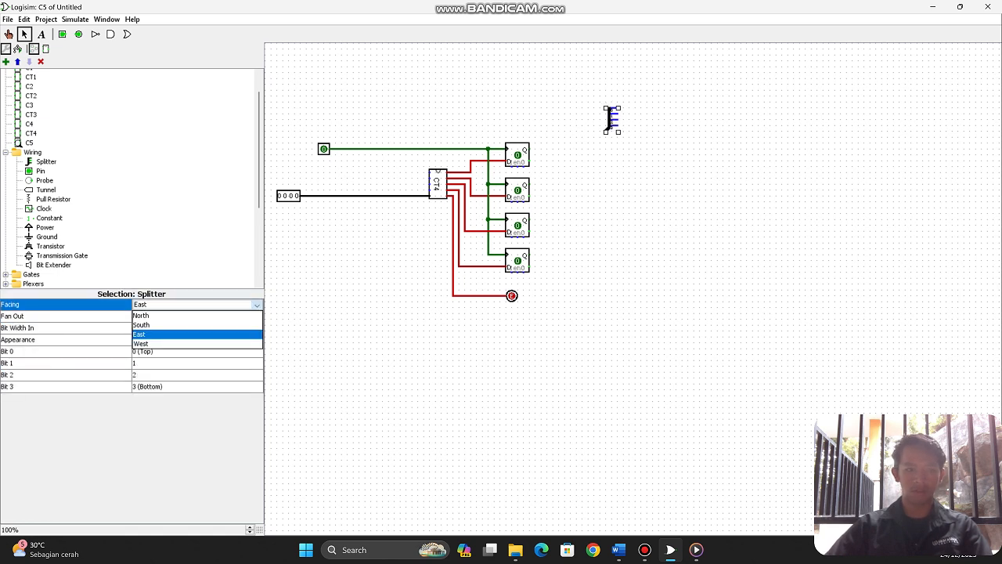
left_click(191, 344)
left_click(666, 258)
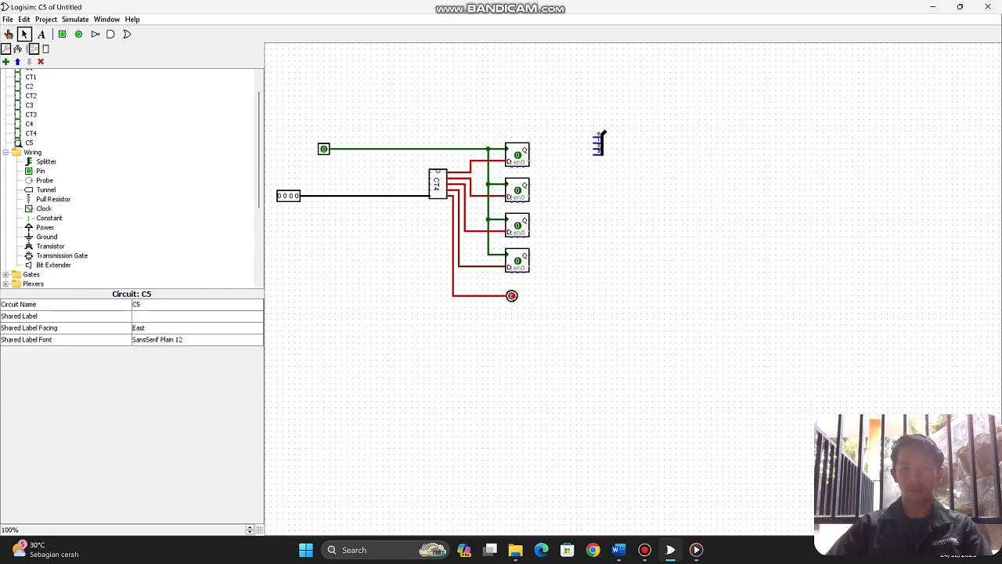
left_click_drag(601, 144, 608, 126)
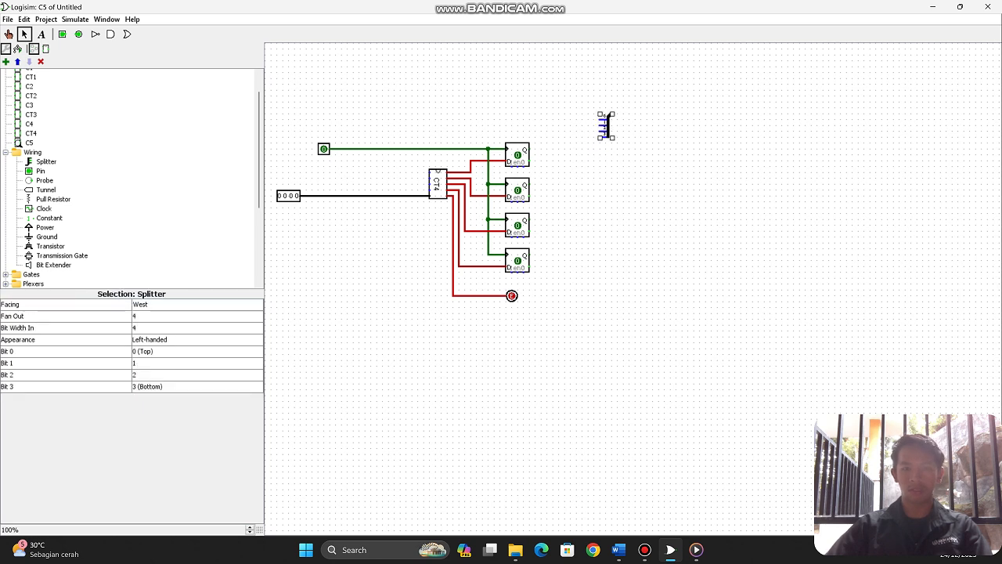
left_click(666, 227)
Wire CT4's first four inputs over the flip-flops to the splitter's branches, with the first input on the lowest branch and the fourth on the highest
left_click_drag(429, 171, 417, 167)
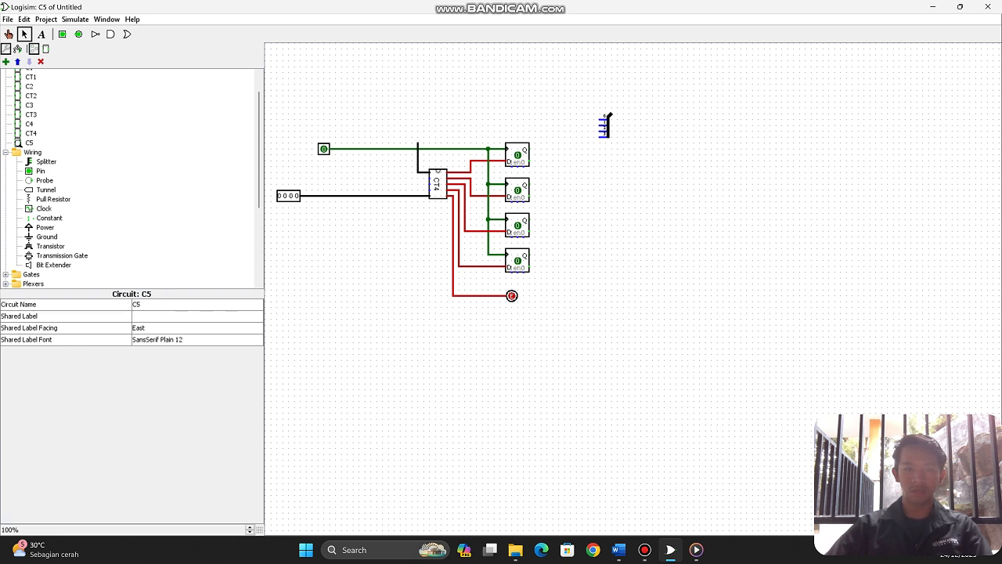
left_click_drag(418, 142, 605, 137)
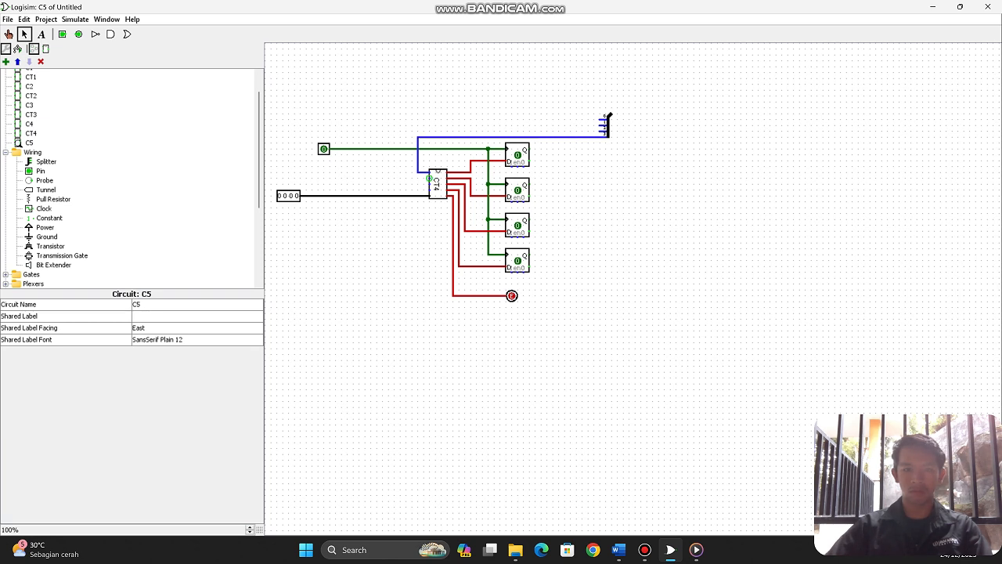
mouse_move(429, 179)
left_mouse_down()
mouse_move(412, 164)
mouse_move(412, 124)
mouse_move(604, 131)
left_mouse_up()
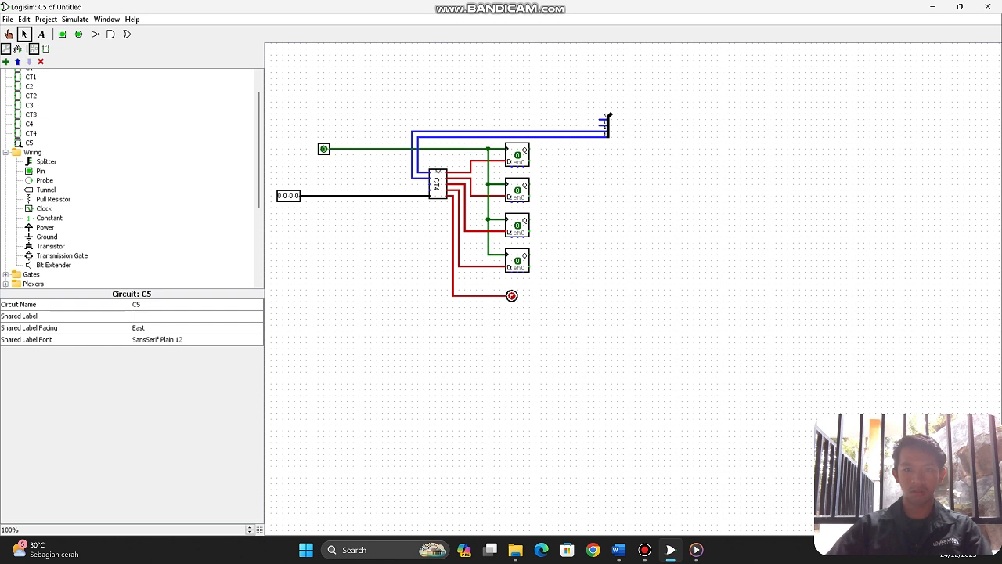
mouse_move(429, 184)
left_mouse_down()
mouse_move(406, 126)
mouse_move(604, 126)
left_mouse_up()
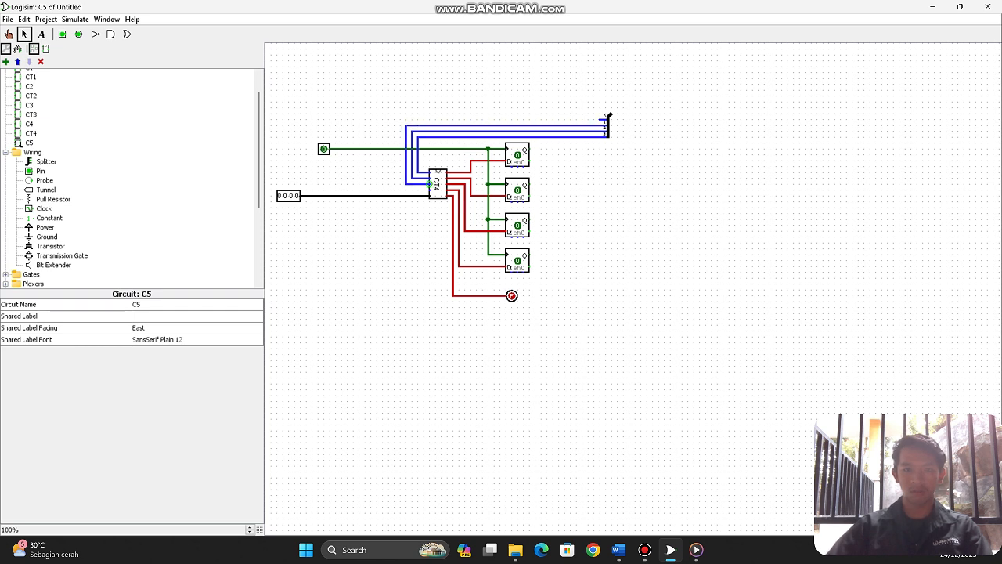
mouse_move(429, 190)
left_mouse_down()
mouse_move(374, 156)
mouse_move(399, 130)
mouse_move(426, 118)
mouse_move(599, 119)
left_mouse_up()
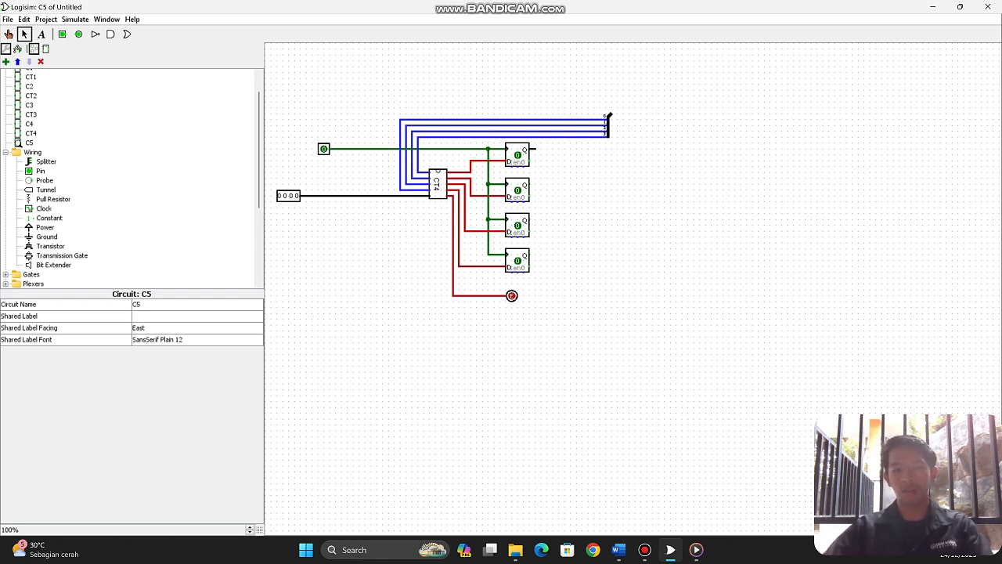
Connect the Q outputs of the four D flip-flops, in order, to the feedback wires of CT4's first to fourth inputs
left_click_drag(536, 149, 536, 137)
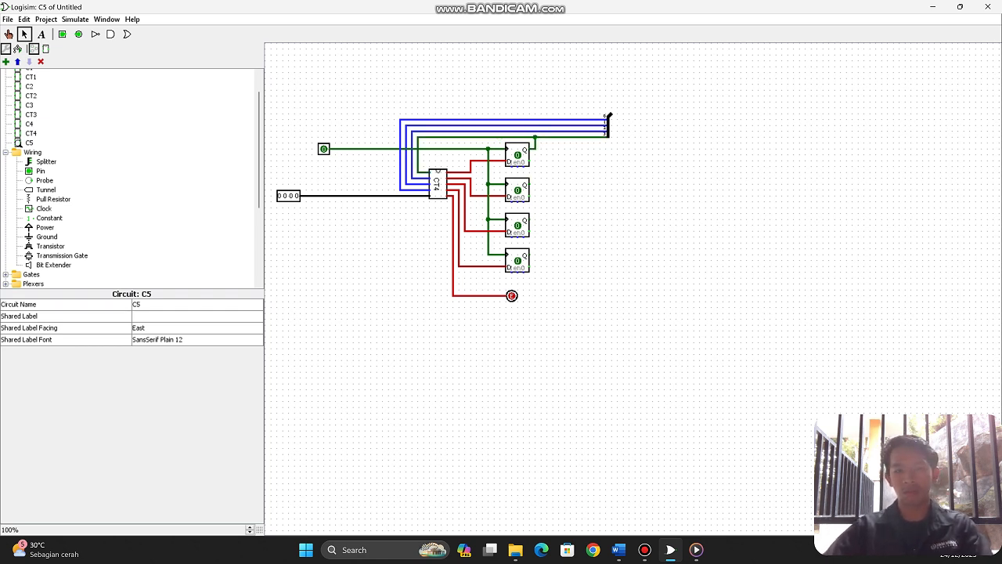
left_click_drag(529, 184, 541, 132)
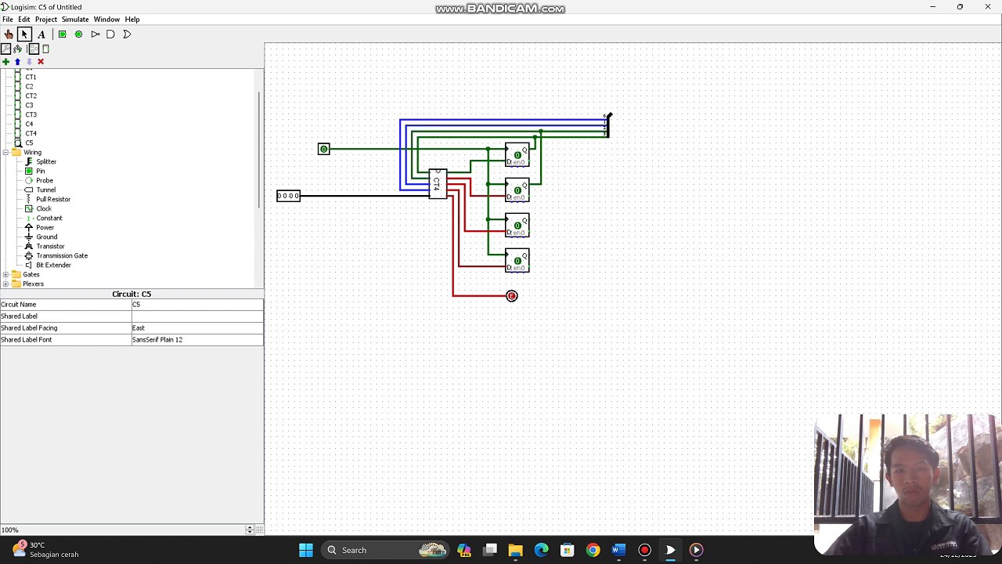
mouse_move(529, 219)
left_mouse_down()
mouse_move(556, 213)
mouse_move(547, 125)
left_mouse_up()
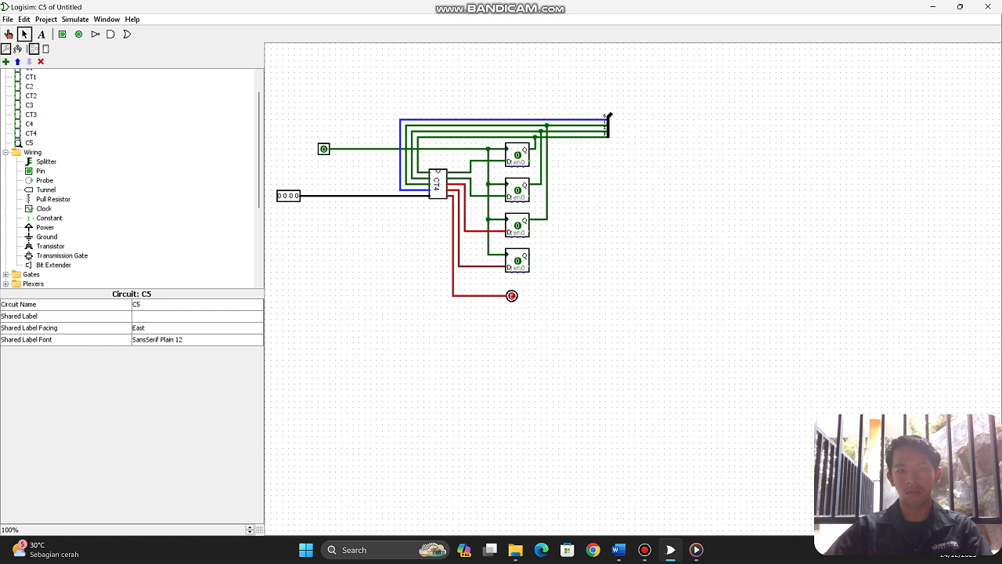
mouse_move(529, 254)
left_mouse_down()
mouse_move(565, 166)
mouse_move(565, 132)
mouse_move(553, 120)
left_mouse_up()
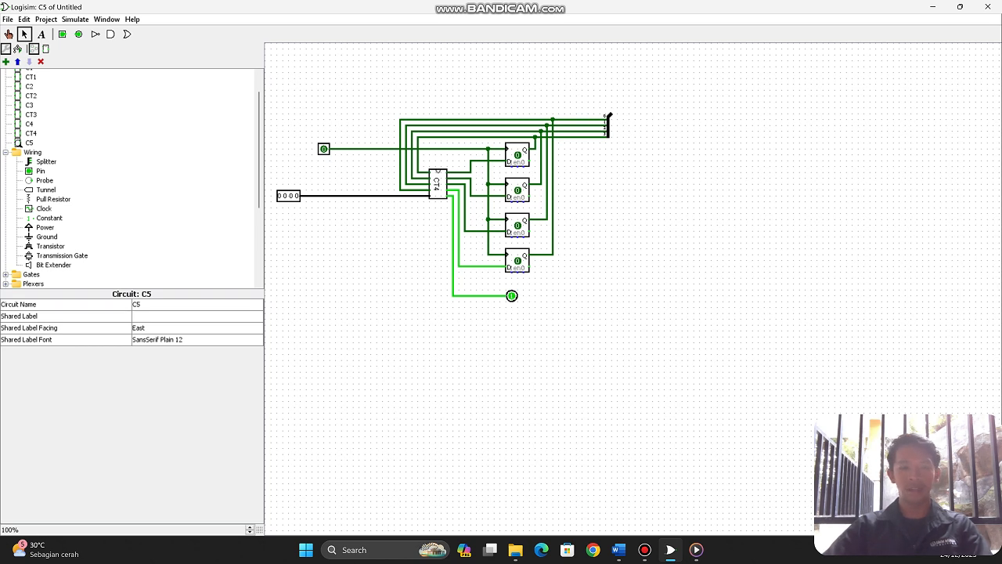
Place an output pin with Data Bits 4 level with the splitter's combined end and wire it to that end
left_click(79, 33)
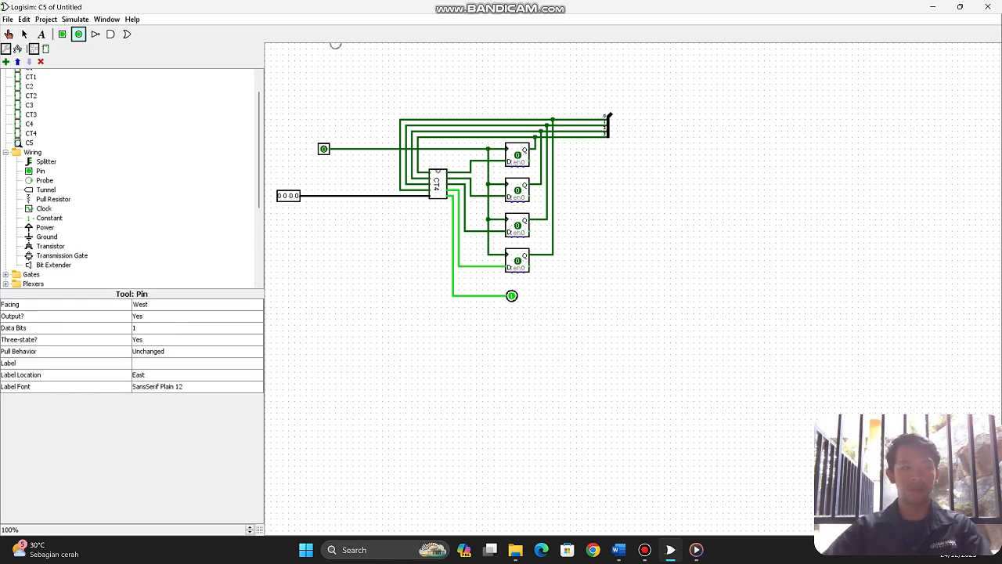
left_click(670, 114)
left_click(195, 327)
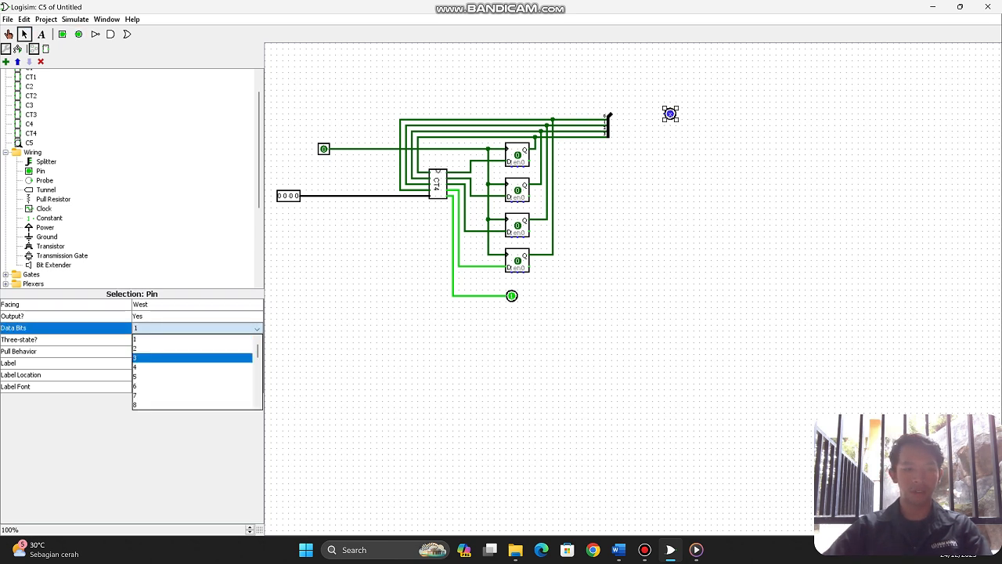
left_click(195, 364)
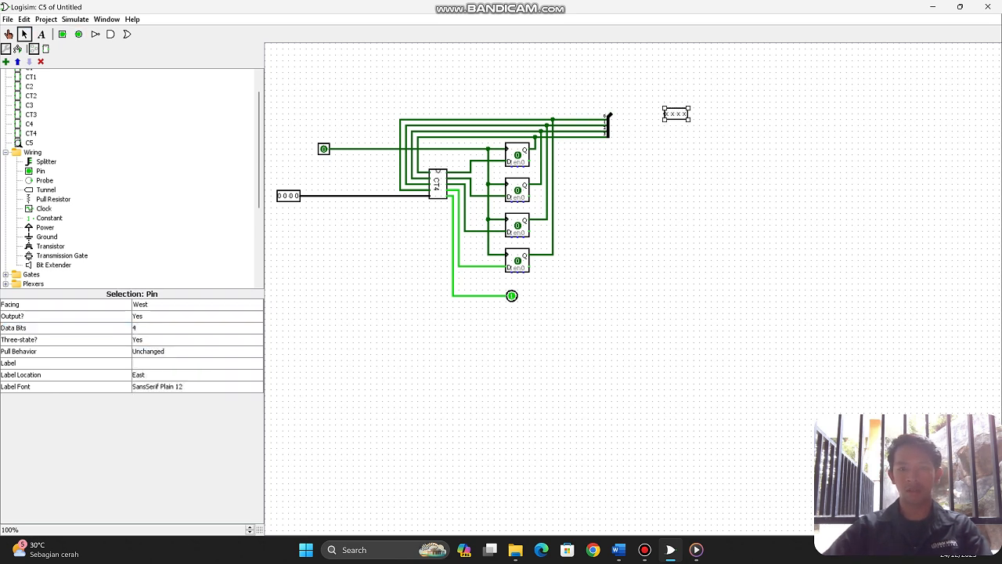
left_click_drag(610, 114, 664, 113)
left_click(678, 180)
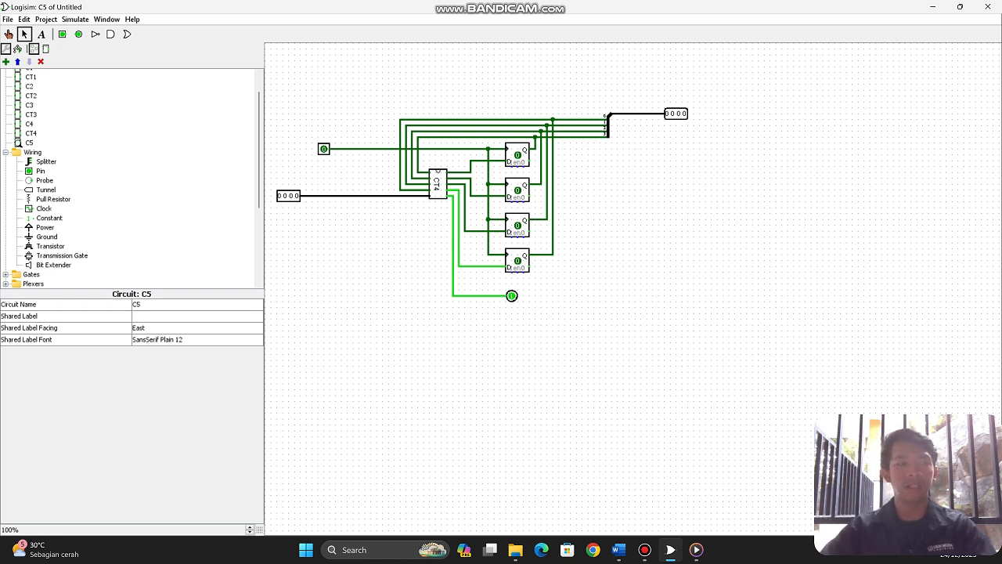
Add a new circuit named JAM to the project
left_click(6, 62)
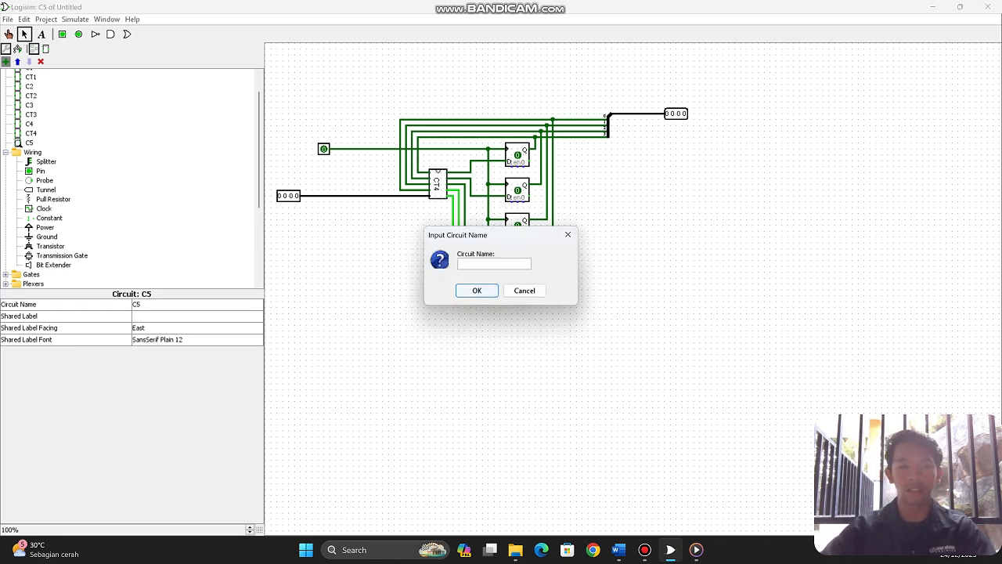
type("J")
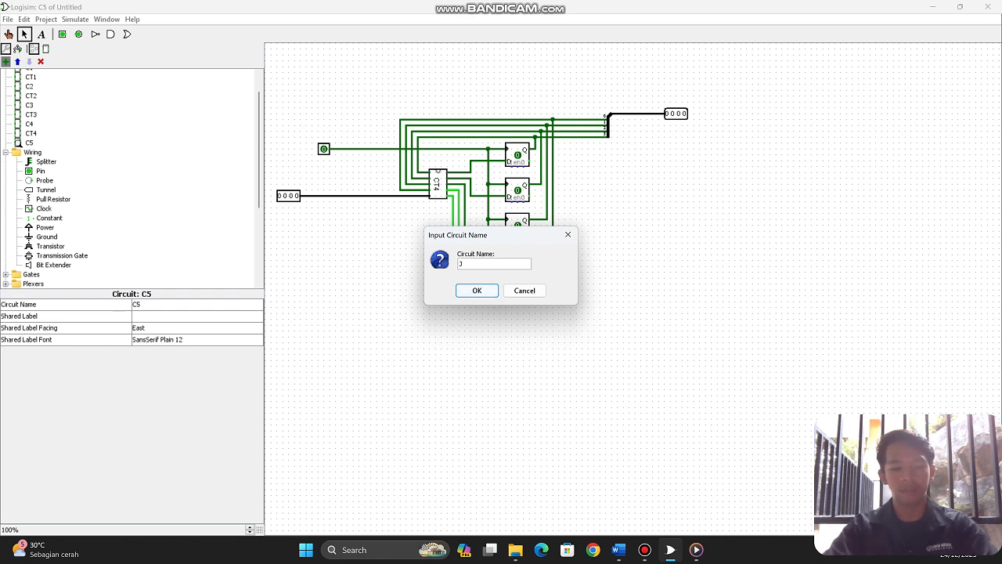
type("AM")
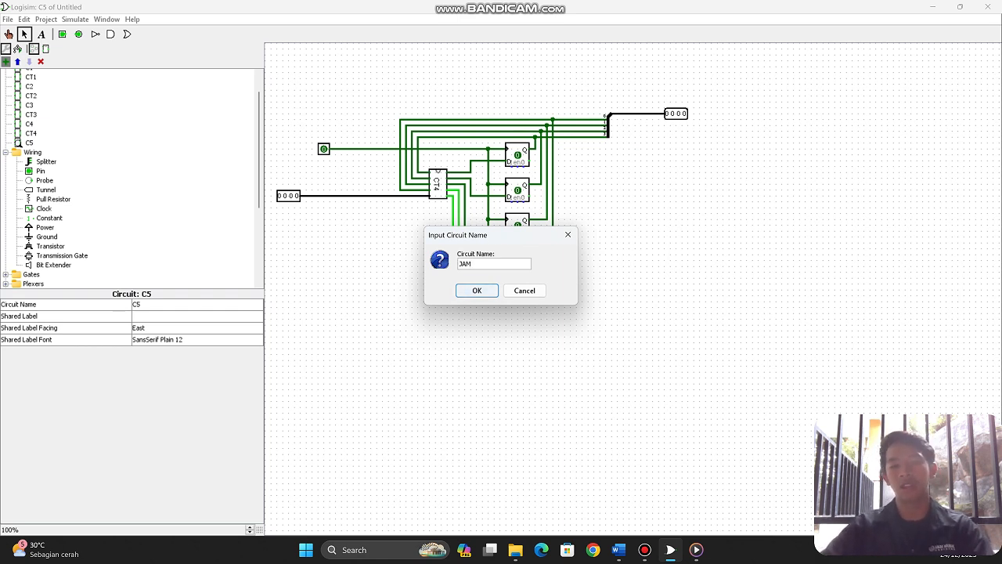
key("Return")
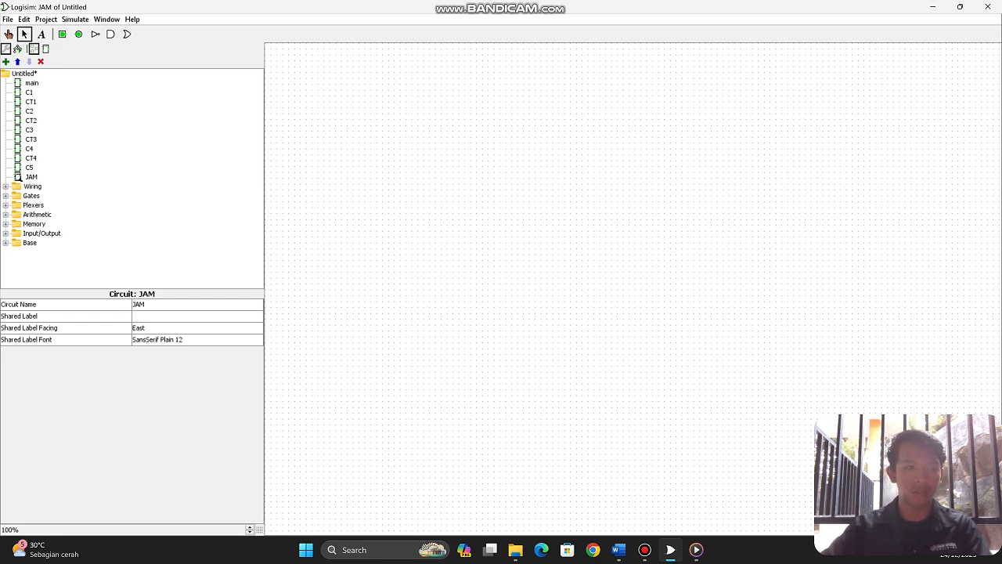
Place a C1 block with a C2 block above it in JAM, and duplicate the pair directly above
left_click(29, 92)
left_click(455, 315)
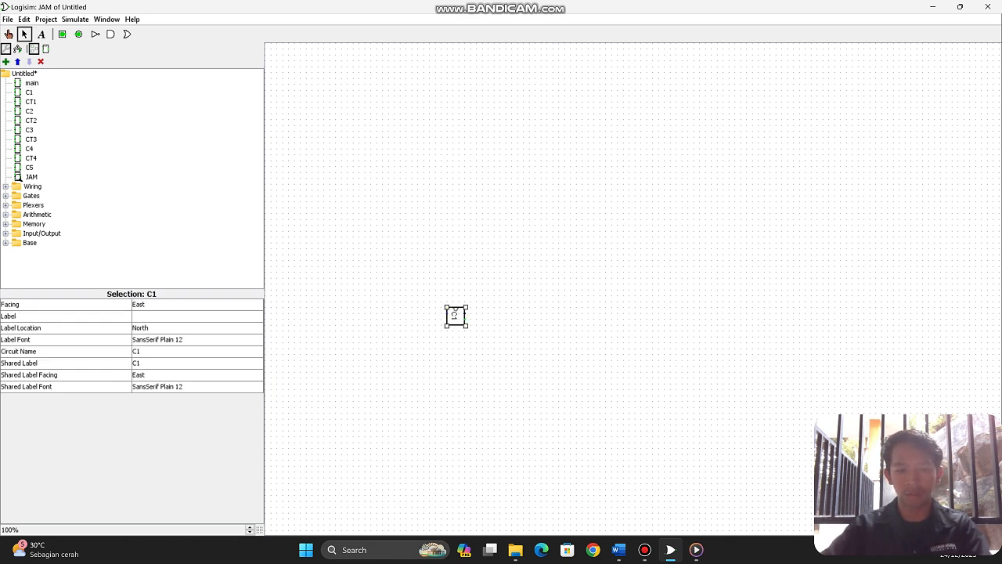
left_click(29, 110)
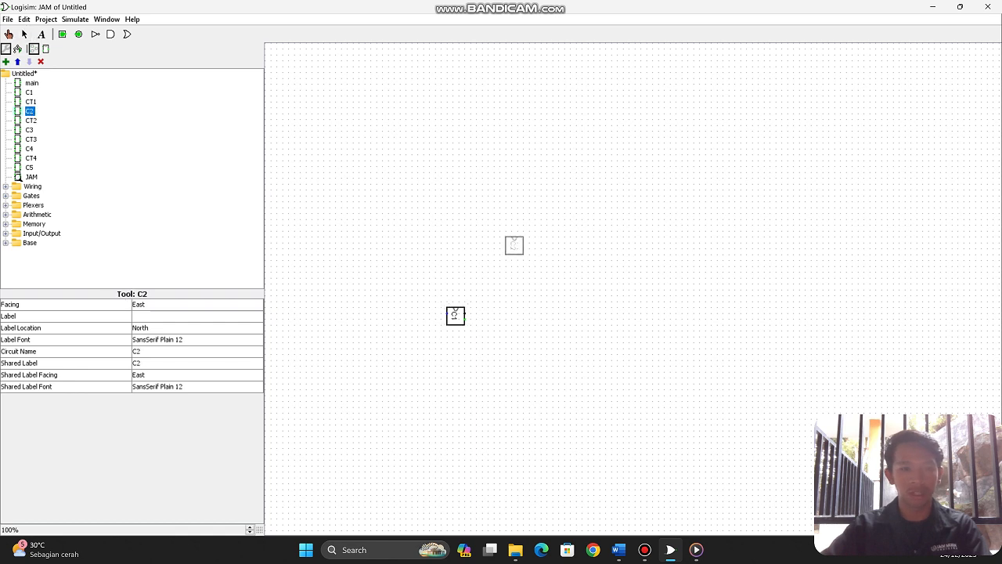
left_click(456, 280)
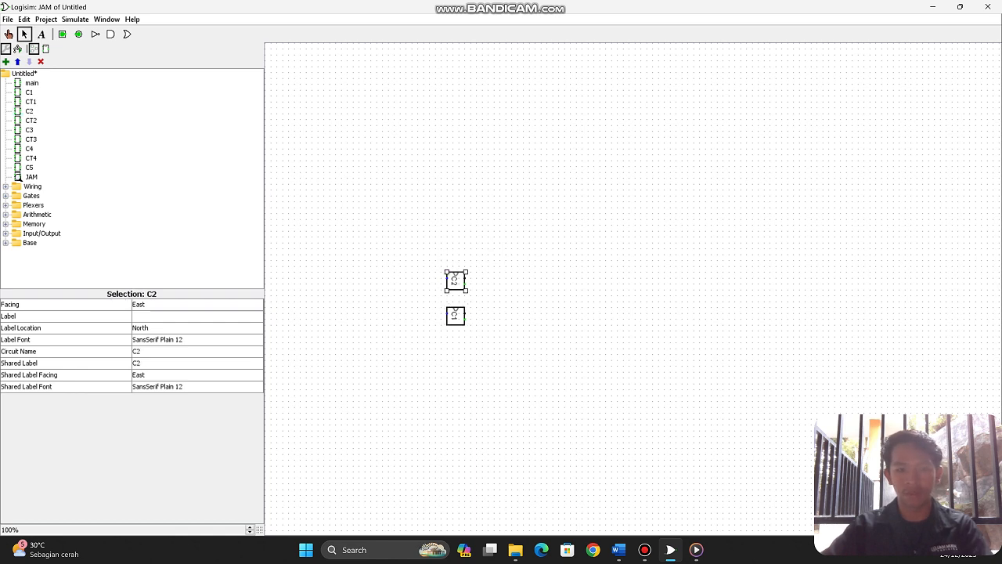
left_click_drag(408, 250, 493, 349)
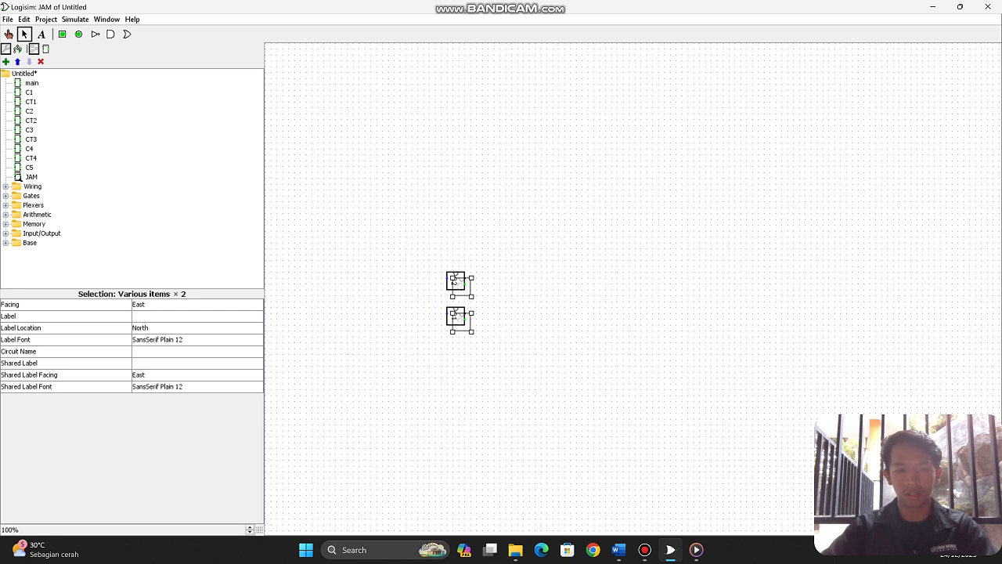
left_click_drag(454, 282, 454, 217)
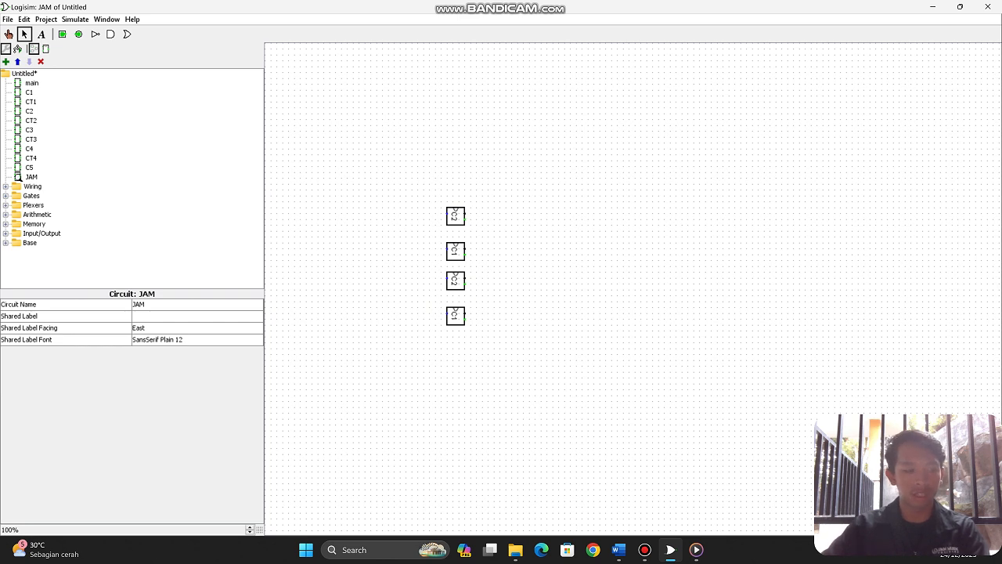
Add a C5 block above the upper C2 and a C3 block above C5, aligned in the same column
left_click(29, 167)
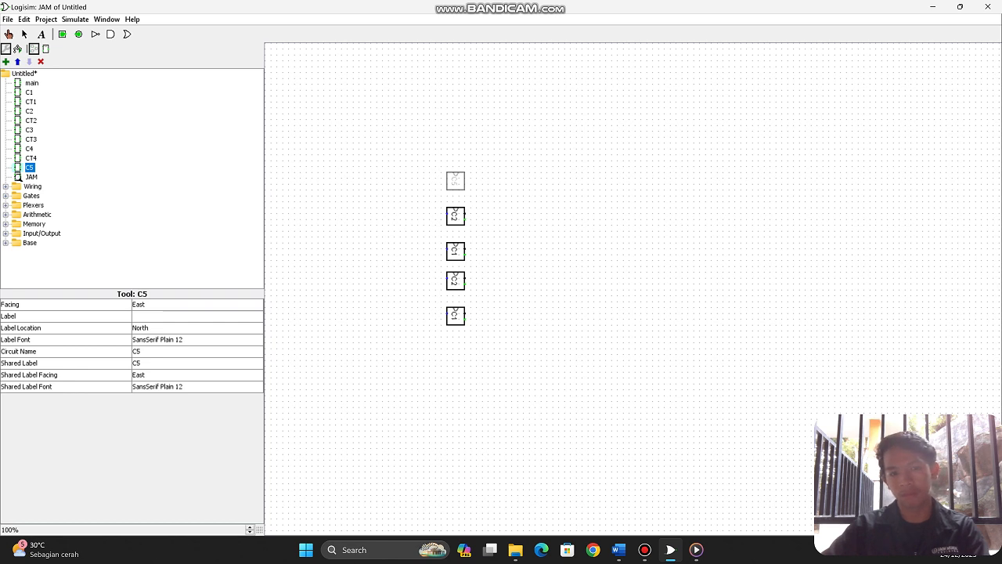
left_click(454, 181)
left_click(499, 201)
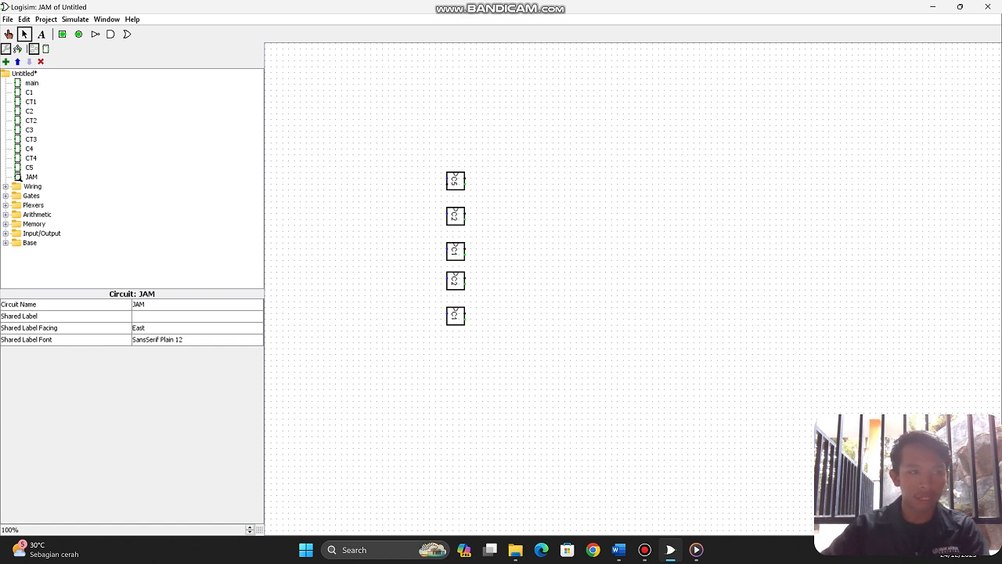
left_click(29, 129)
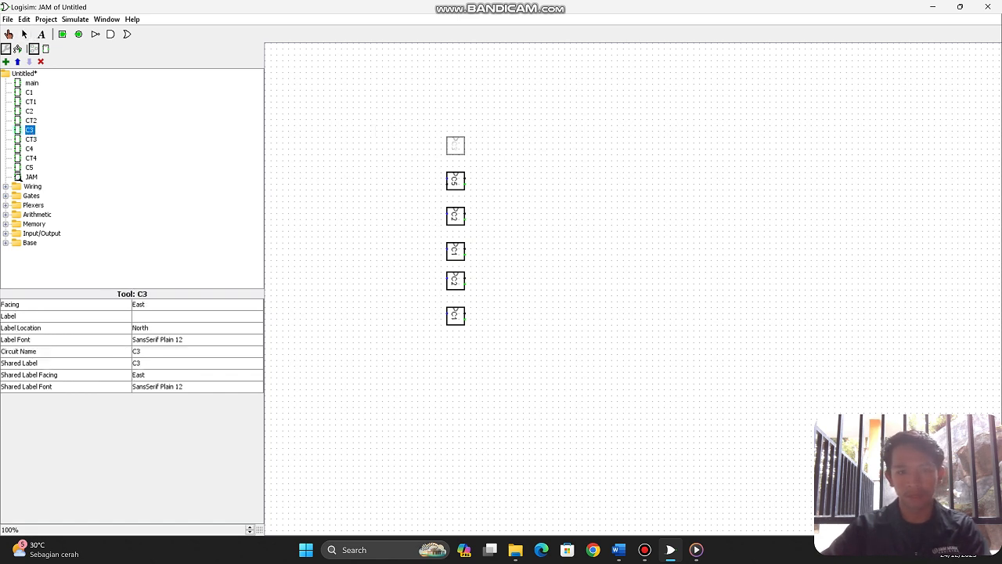
left_click(462, 144)
left_click(499, 166)
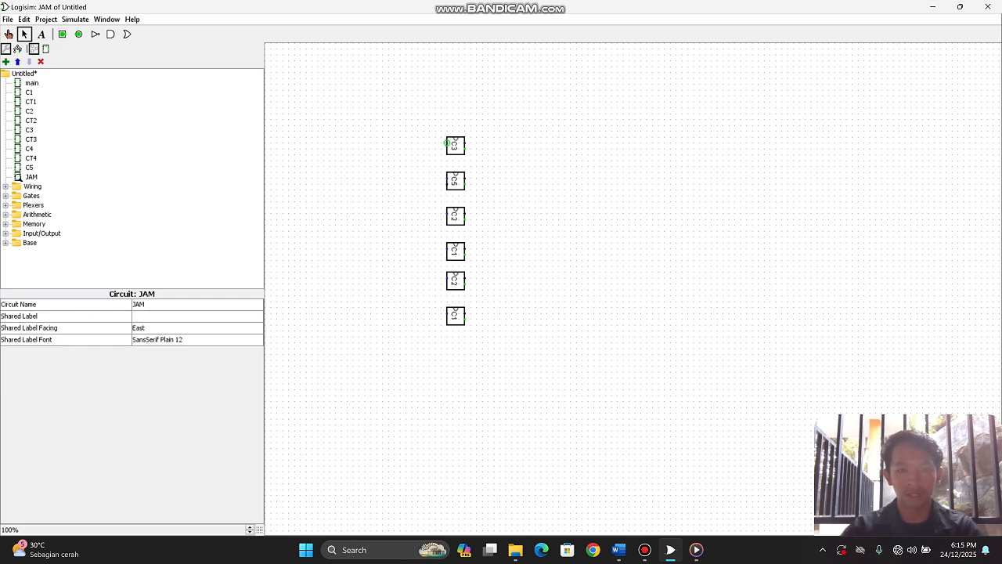
Chain the six counter blocks by wiring each block's lower output pin to the upper input pin of the block above
left_click_drag(436, 155, 465, 178)
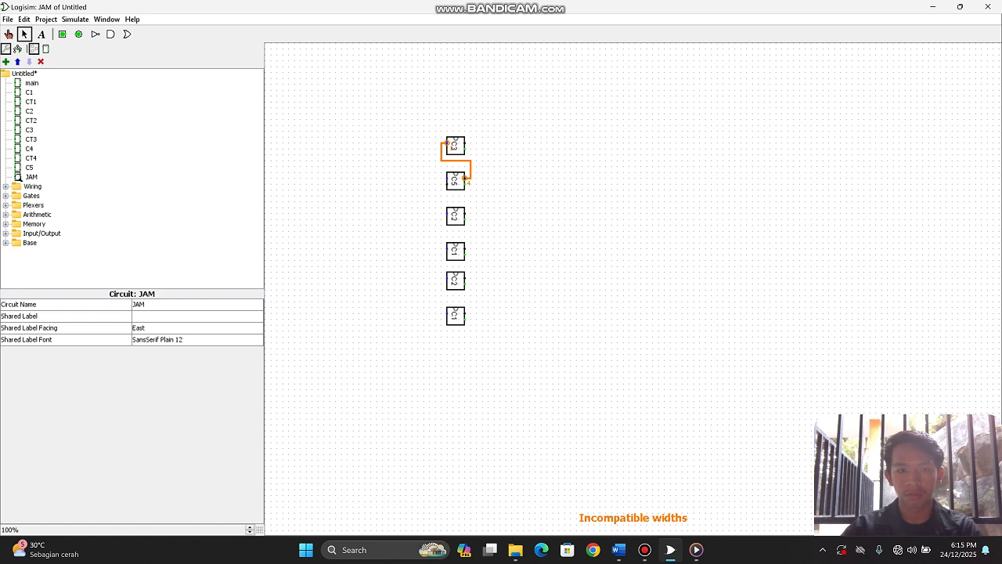
left_click(470, 178)
key("Delete")
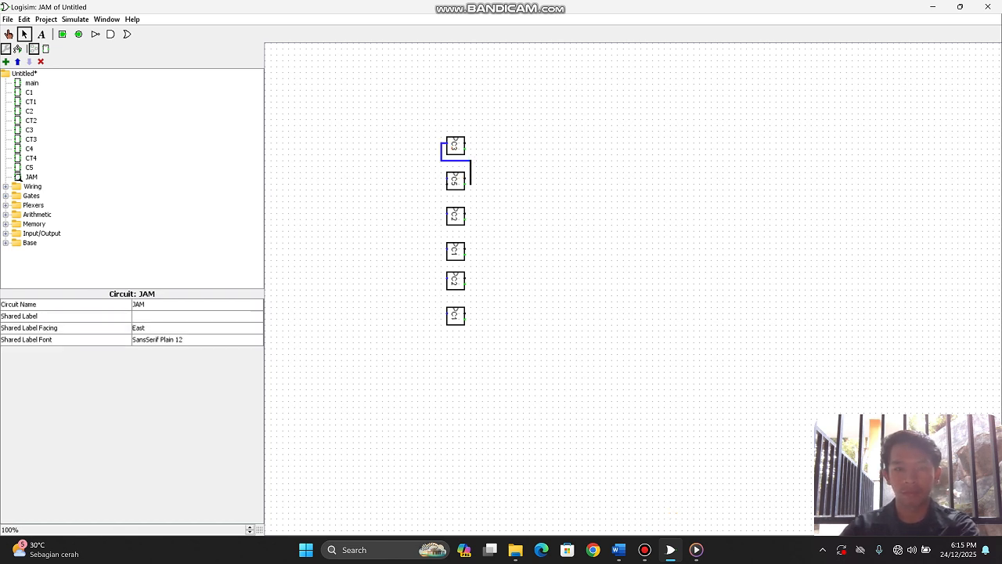
left_click_drag(471, 160, 471, 184)
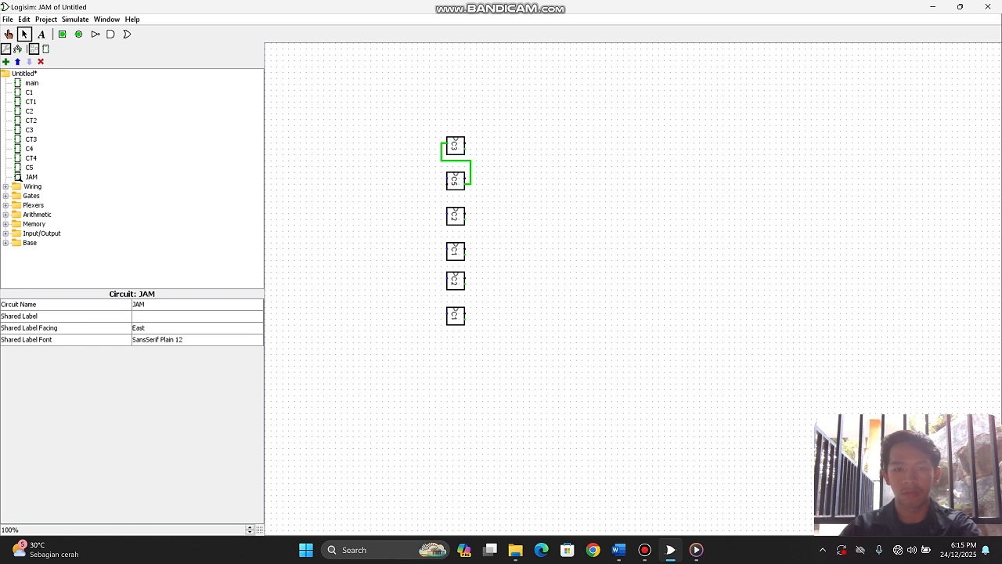
left_click_drag(443, 179, 470, 255)
left_click_drag(442, 249, 471, 316)
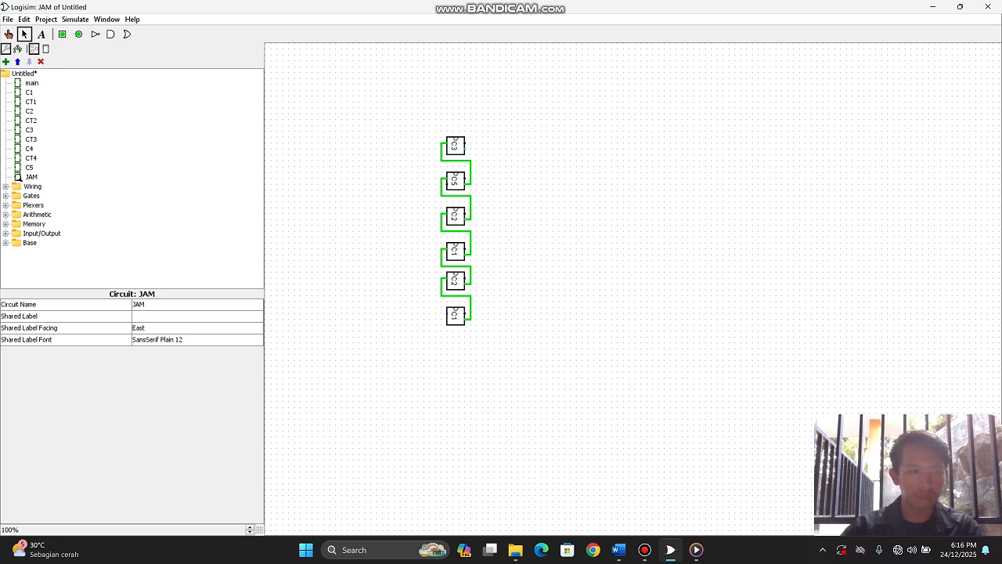
Place a clock component beside the lowest C1 block and wire it to that block's upper input pin
left_click(5, 215)
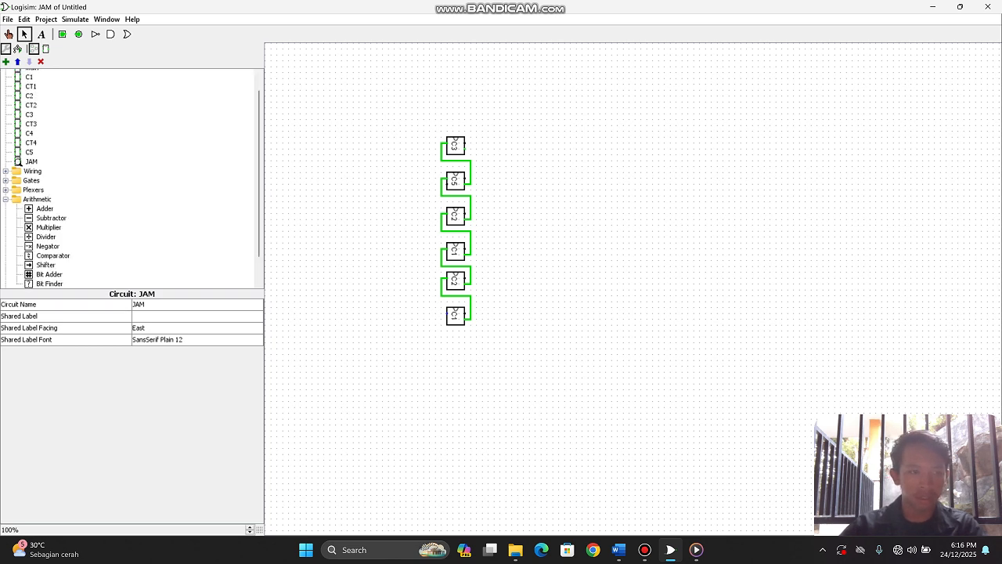
left_click(6, 199)
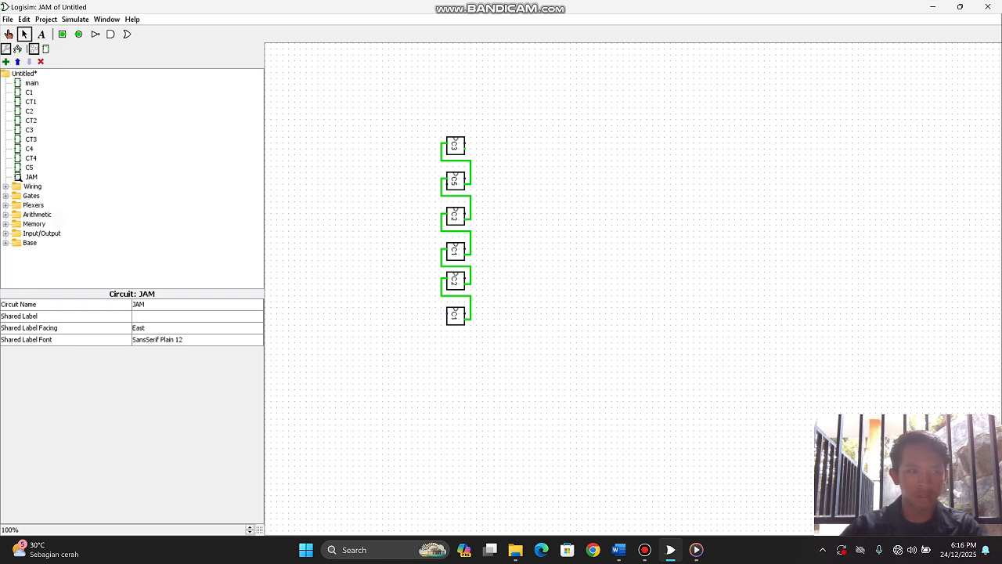
left_click(5, 195)
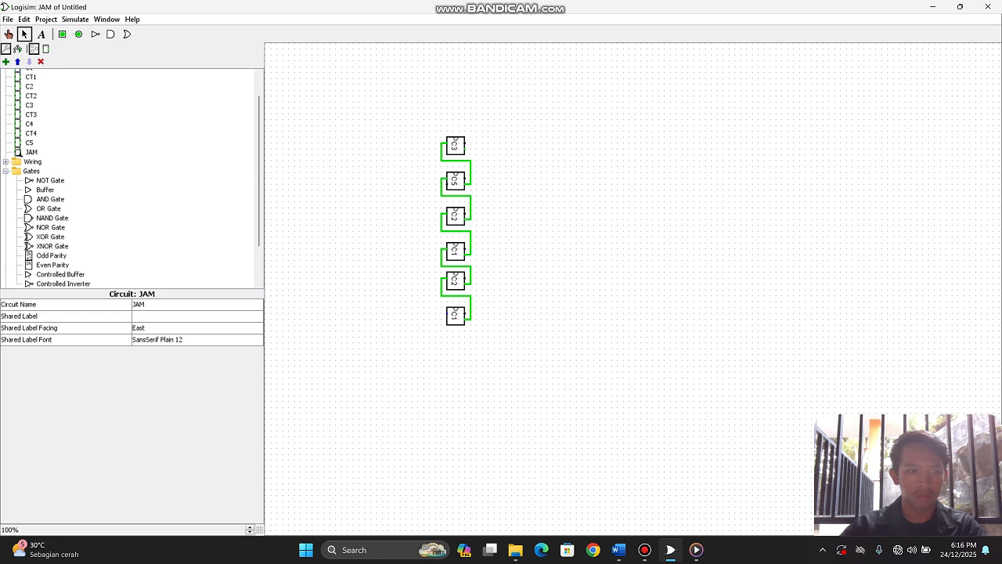
left_click(6, 170)
left_click(5, 186)
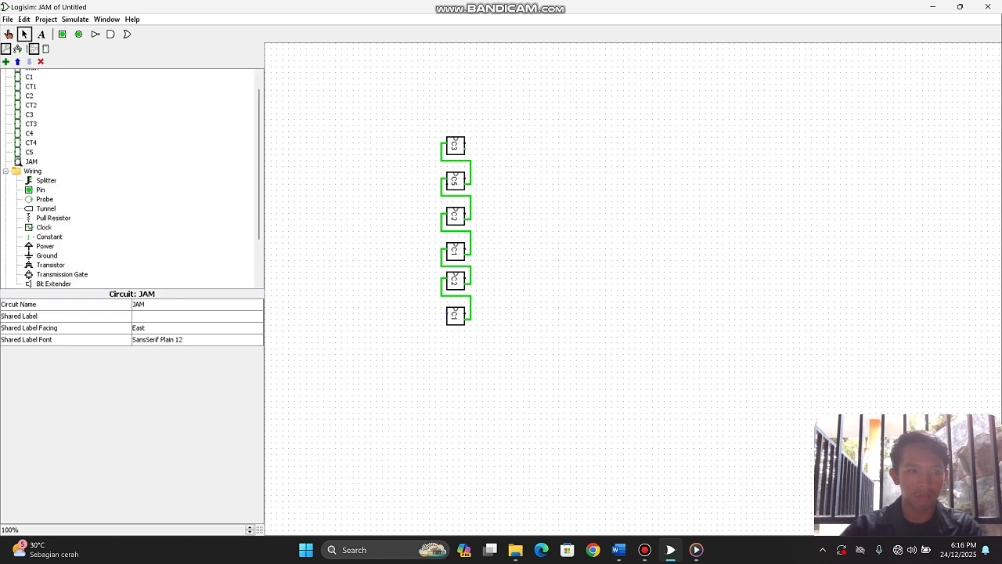
left_click(44, 227)
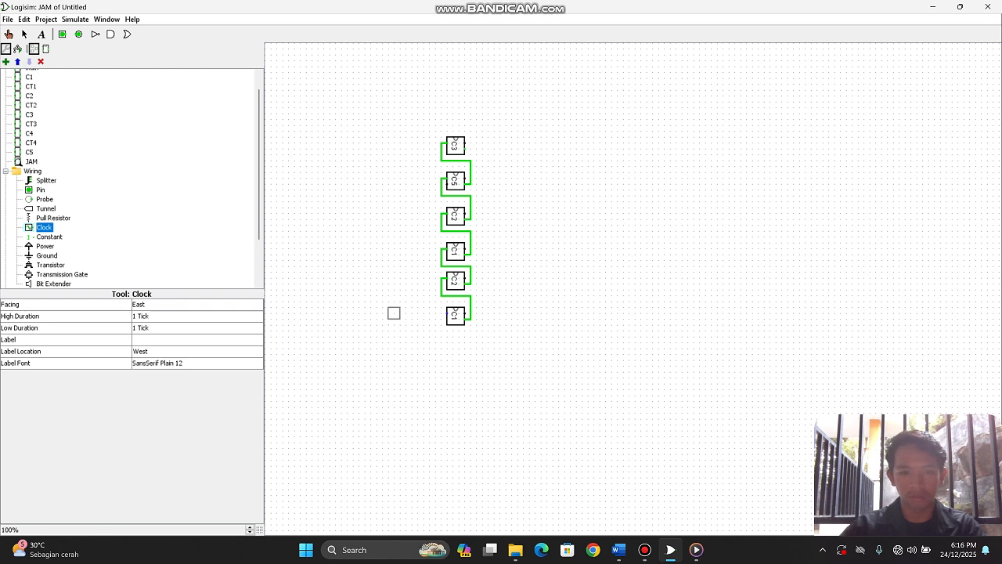
left_click(388, 313)
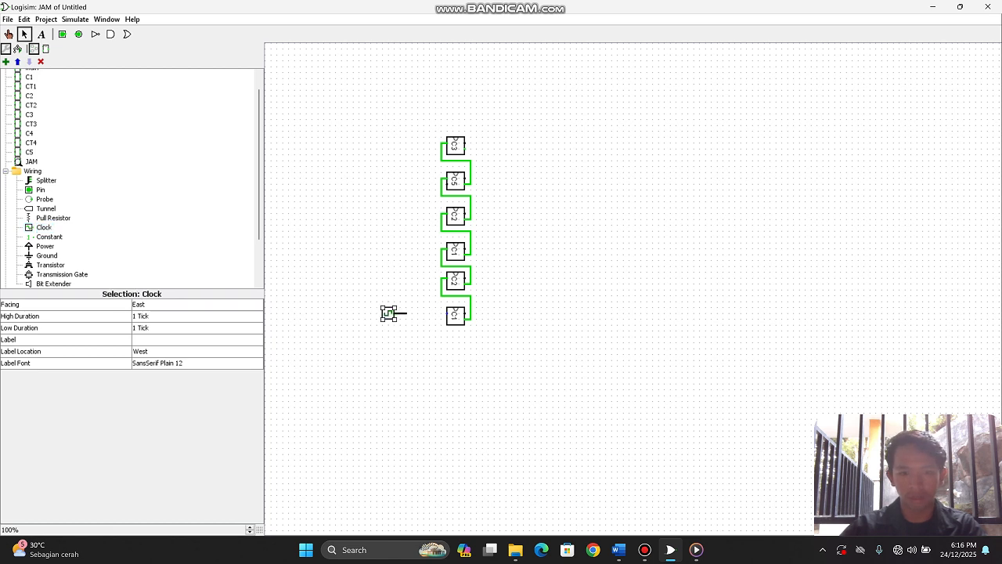
left_click_drag(442, 313, 448, 313)
left_click(429, 345)
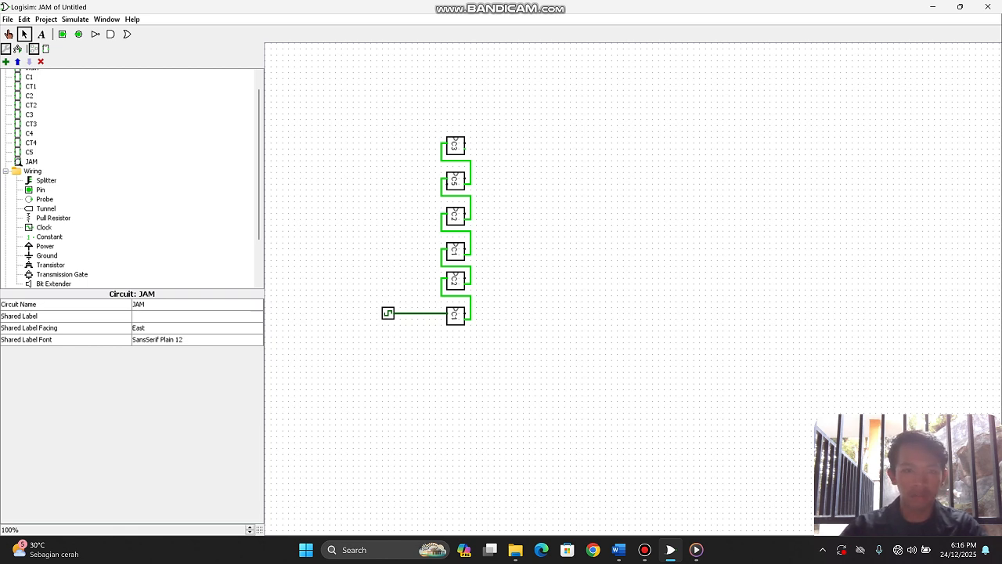
Place a pair of adjoining Hex Digit Displays above and to the right of the counter column
left_click(6, 170)
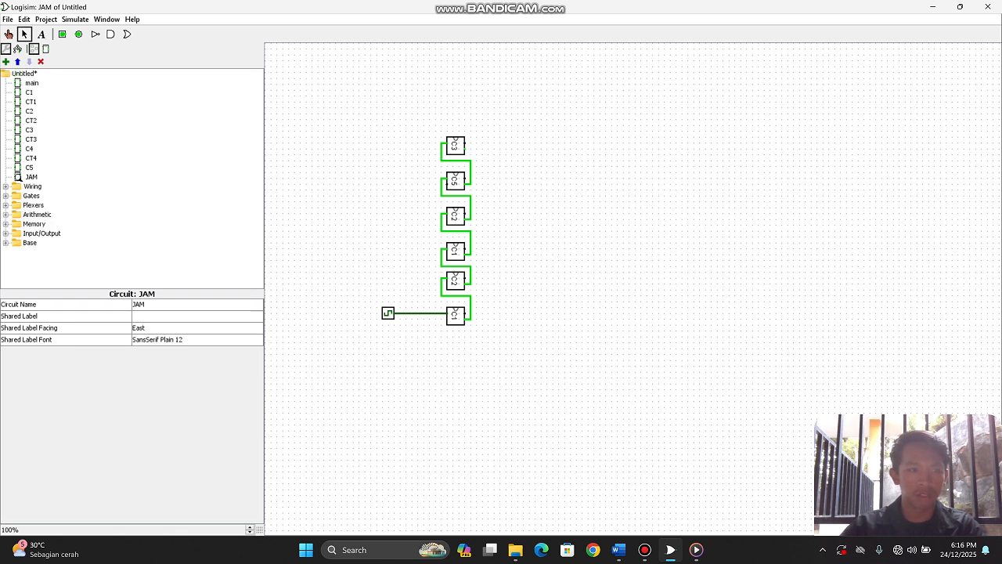
left_click(6, 234)
scroll(6, 234, "down", 1)
left_click(59, 255)
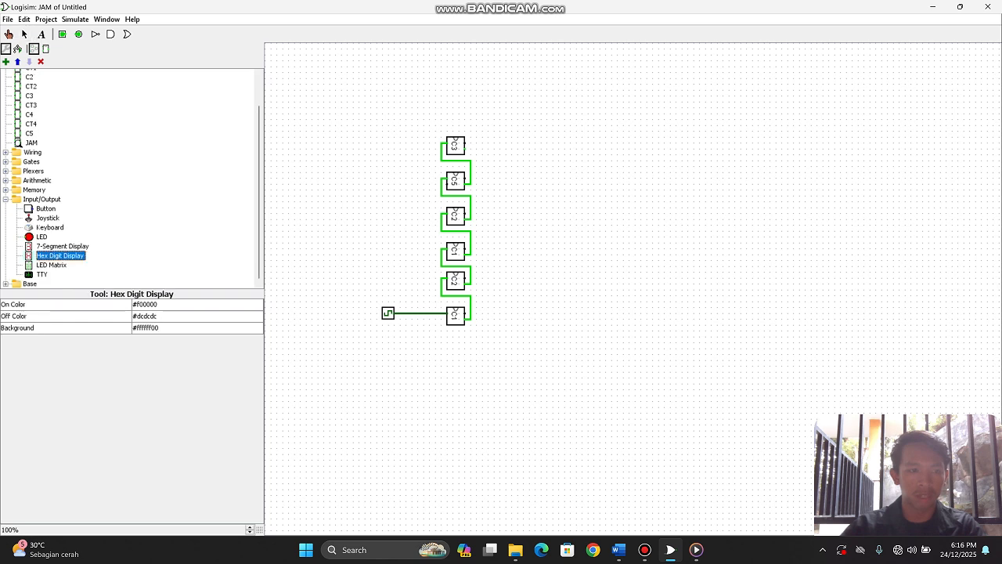
left_click(578, 114)
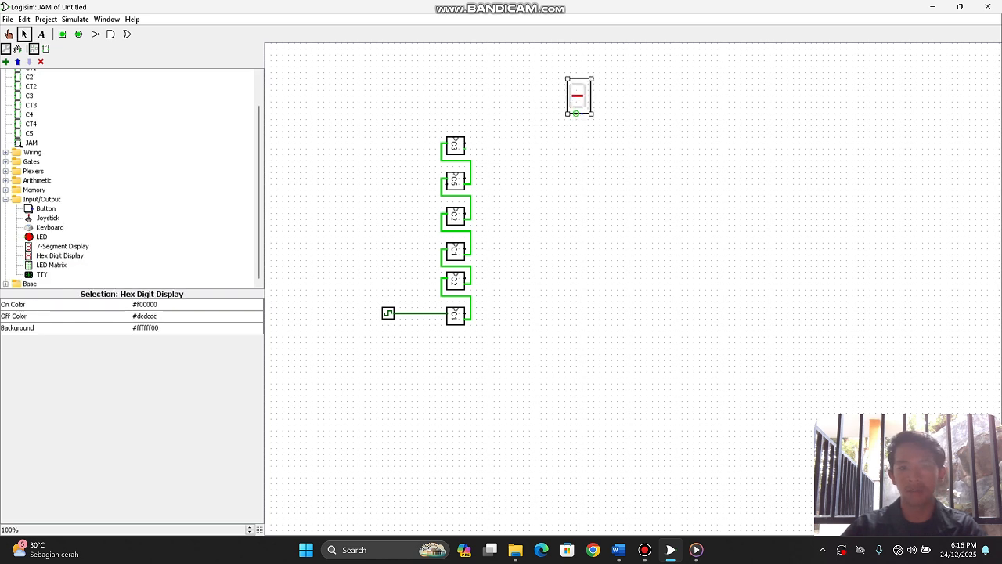
key("ctrl+d")
left_click_drag(580, 105, 616, 114)
left_click(581, 100)
left_click(603, 99)
key("ctrl+d")
key("Delete")
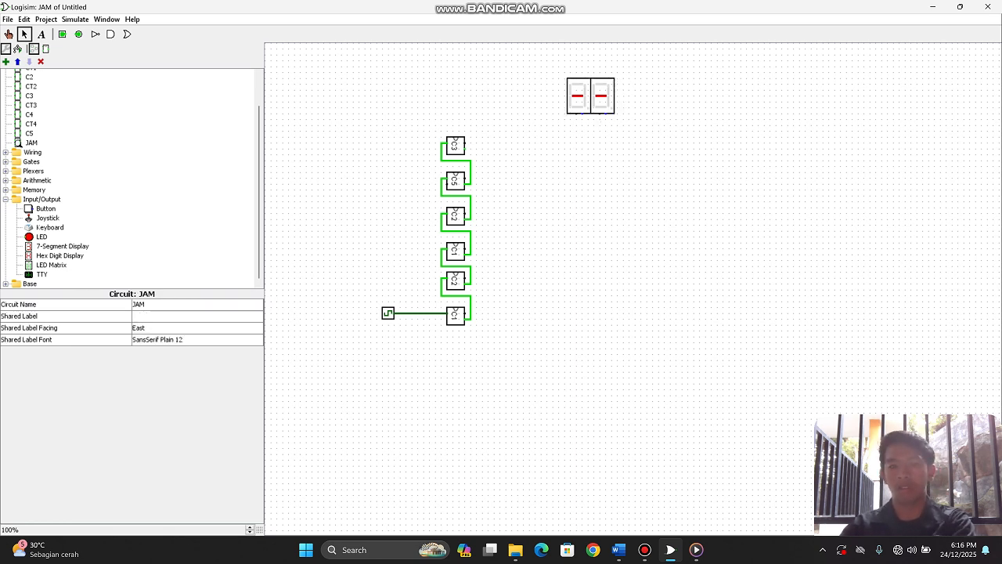
Duplicate the display pair twice and line up the copies in the same row with gaps, making three two-digit pairs
left_click_drag(555, 66, 718, 102)
key("ctrl+d")
key("ctrl+d")
left_click_drag(734, 138, 708, 97)
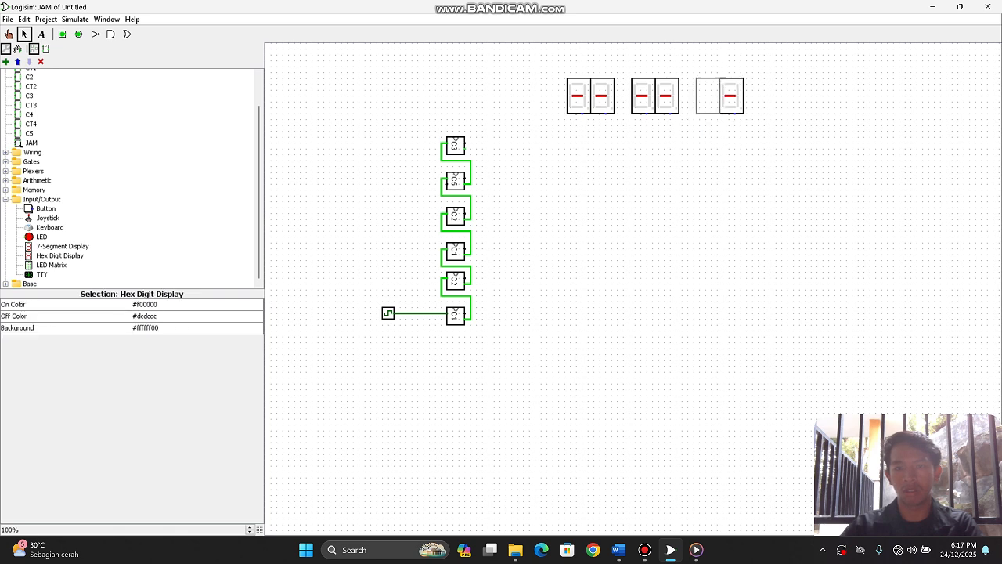
left_click(709, 148)
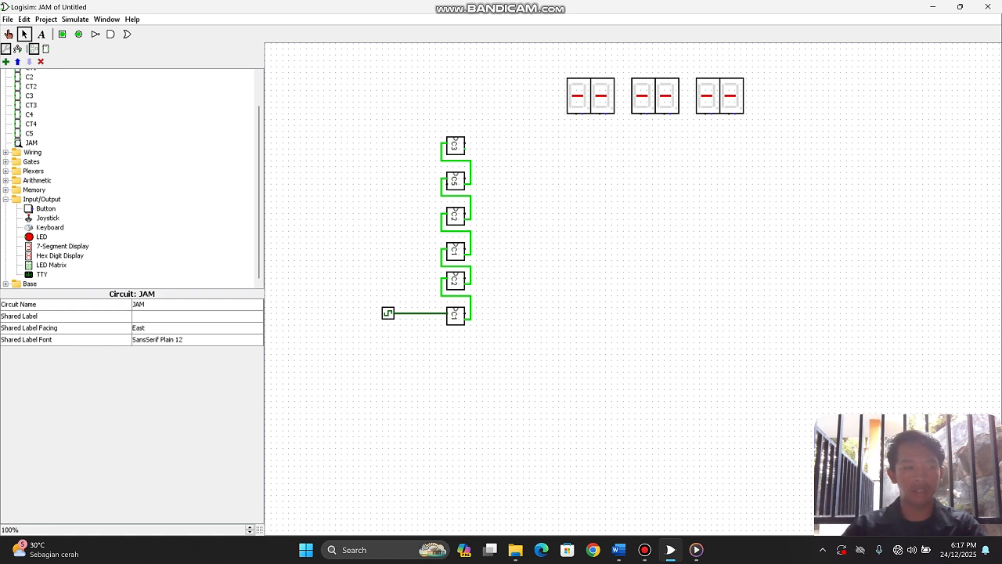
Wire each counter block's upper output pin to its own hex display, from C3 on the first digit to the lowest C1 on the last
left_click_drag(464, 143, 576, 114)
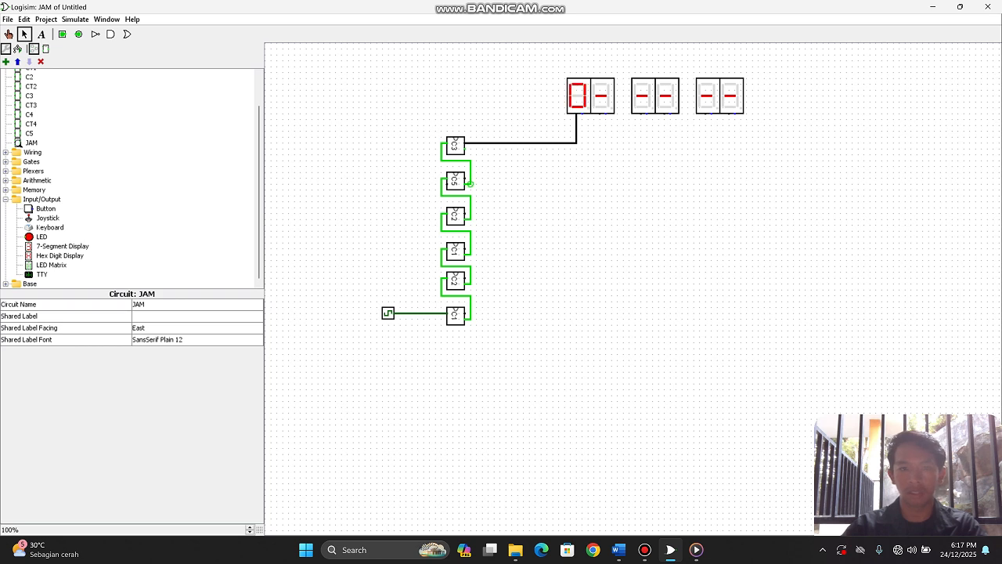
mouse_move(465, 178)
left_mouse_down()
mouse_move(602, 179)
mouse_move(599, 118)
left_mouse_up()
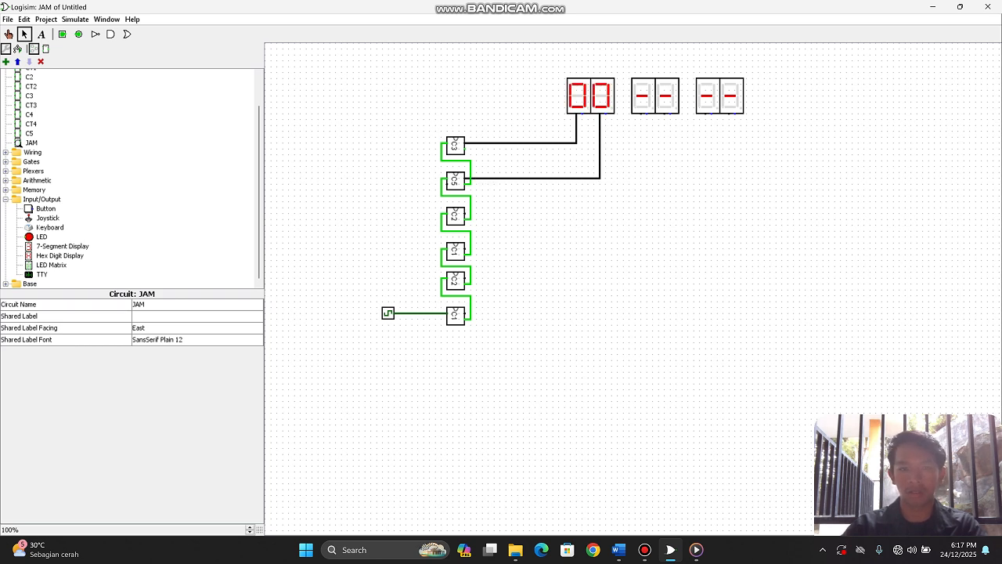
mouse_move(465, 214)
left_mouse_down()
mouse_move(639, 213)
mouse_move(642, 114)
left_mouse_up()
mouse_move(465, 249)
left_mouse_down()
mouse_move(676, 226)
mouse_move(665, 114)
left_mouse_up()
mouse_move(465, 278)
left_mouse_down()
mouse_move(697, 130)
mouse_move(705, 114)
left_mouse_up()
mouse_move(465, 313)
left_mouse_down()
mouse_move(590, 313)
mouse_move(729, 114)
left_mouse_up()
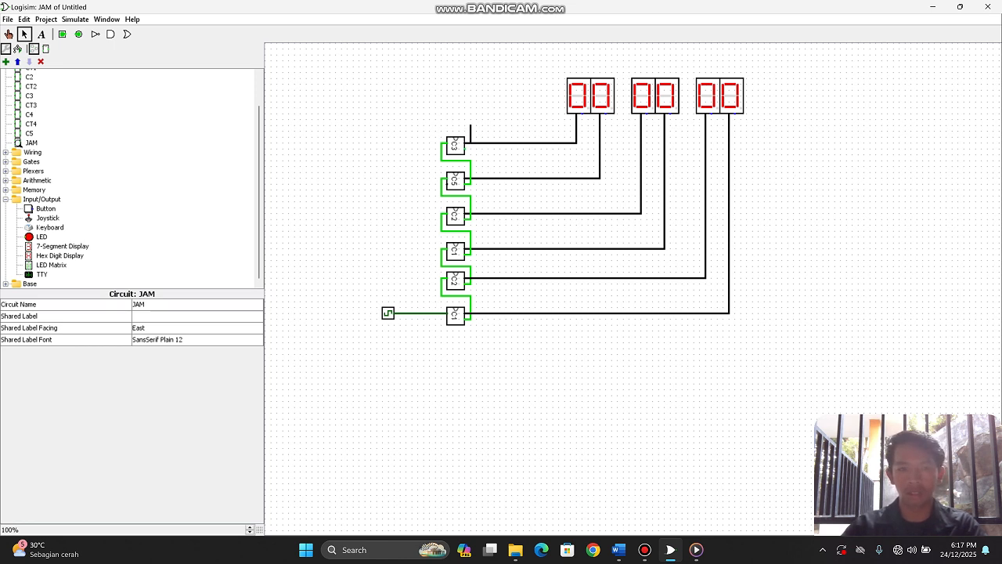
Branch a wire from C3's display output, route it around the block and connect it to C5's lower input pin
mouse_move(470, 125)
left_mouse_down()
mouse_move(429, 122)
mouse_move(423, 131)
left_mouse_up()
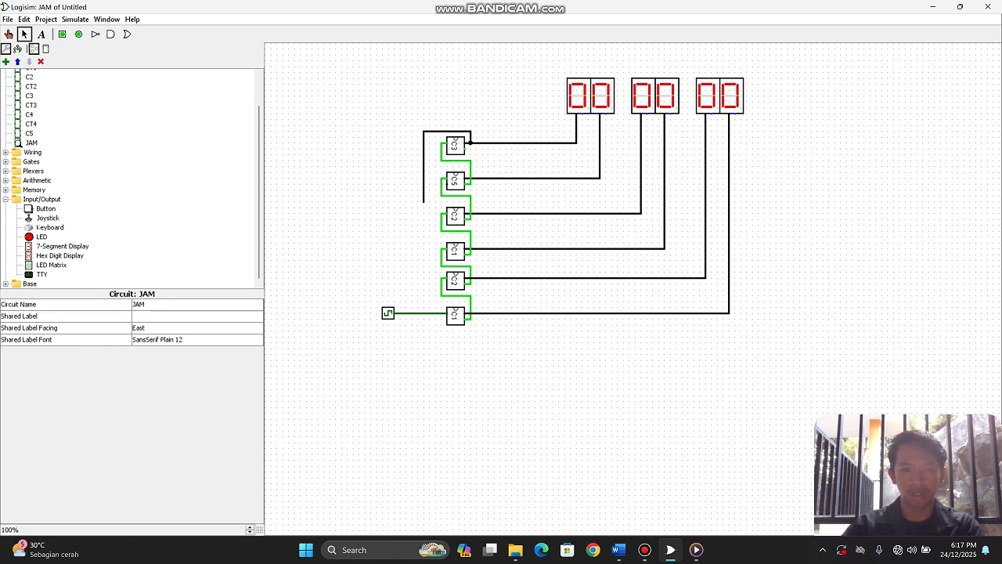
left_click_drag(442, 190, 447, 184)
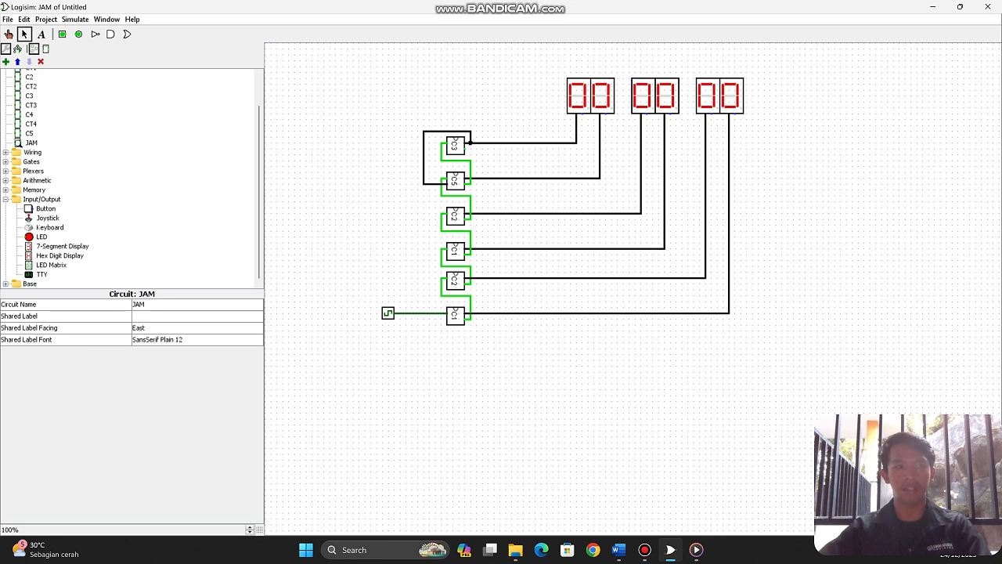
Start the clock simulation by enabling ticks, and set the tick frequency to 16 Hz
left_click(75, 19)
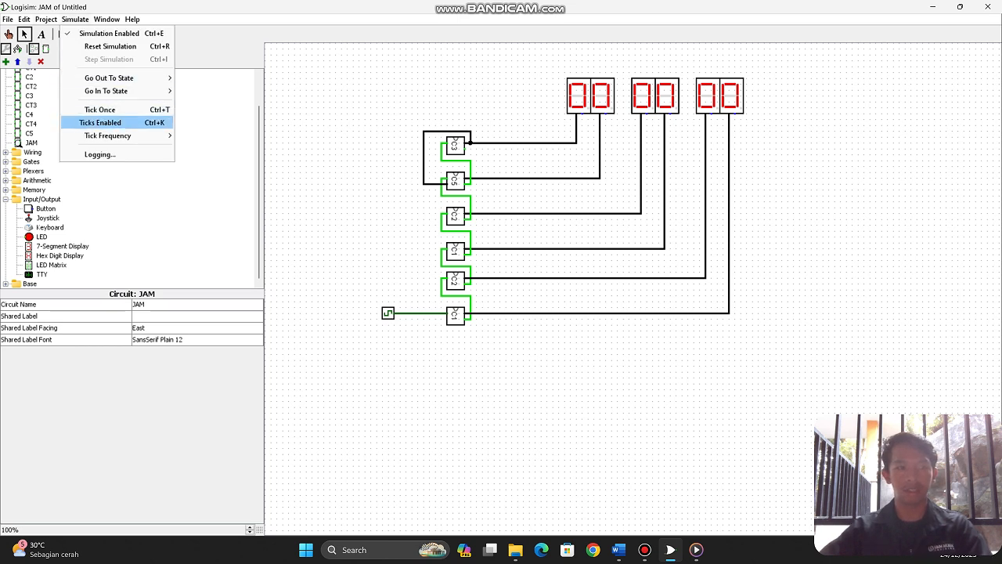
left_click(100, 122)
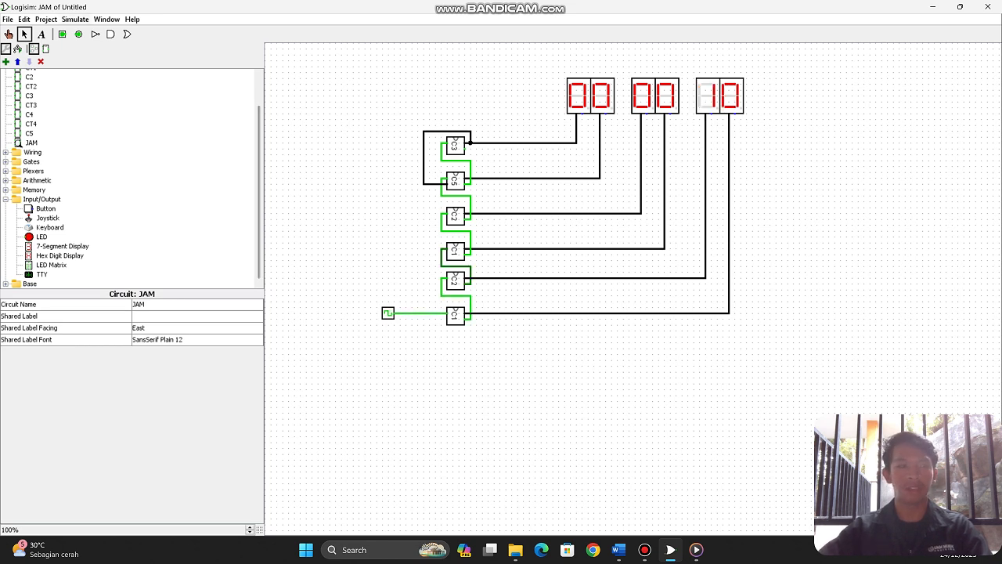
left_click(75, 19)
mouse_move(107, 136)
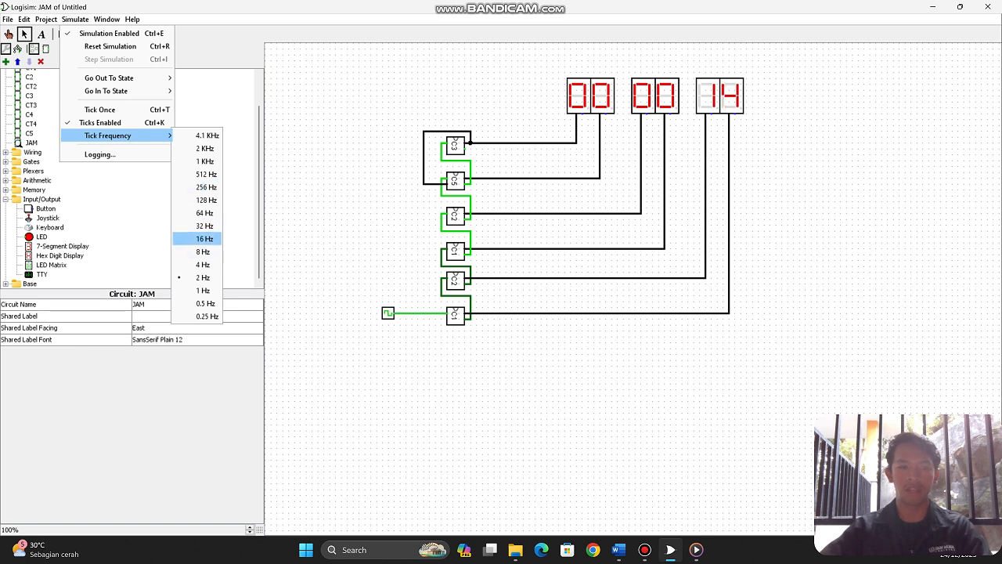
left_click(204, 239)
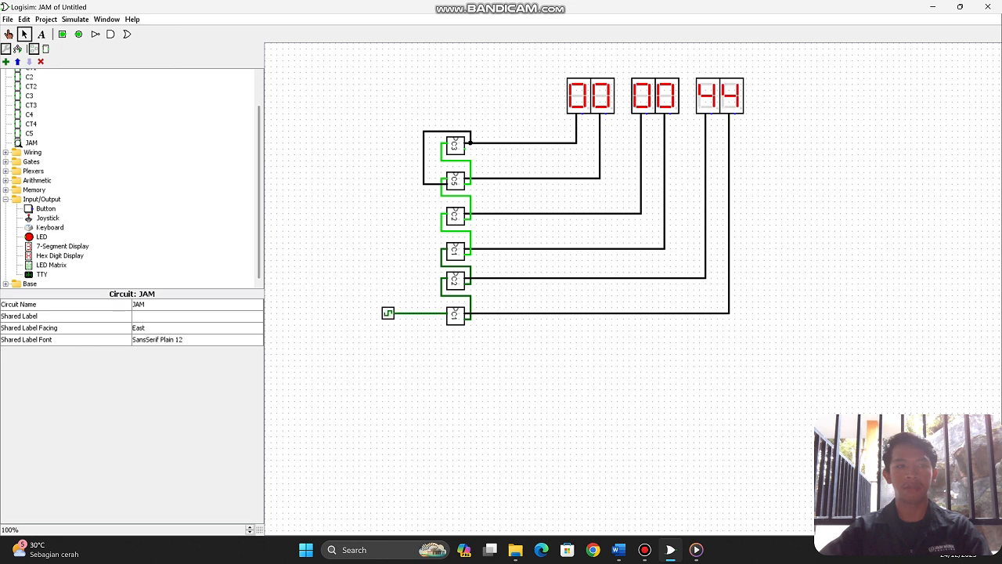
Speed the simulation up to a 1 KHz tick frequency, then reduce it to 64 Hz to check the minute and hour rollover
left_click(75, 20)
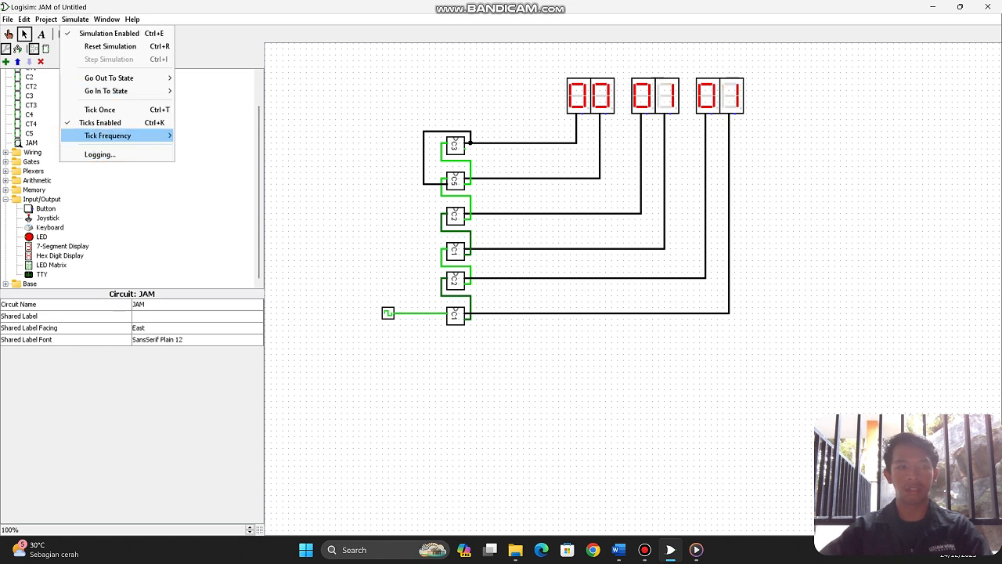
mouse_move(108, 135)
left_click(205, 161)
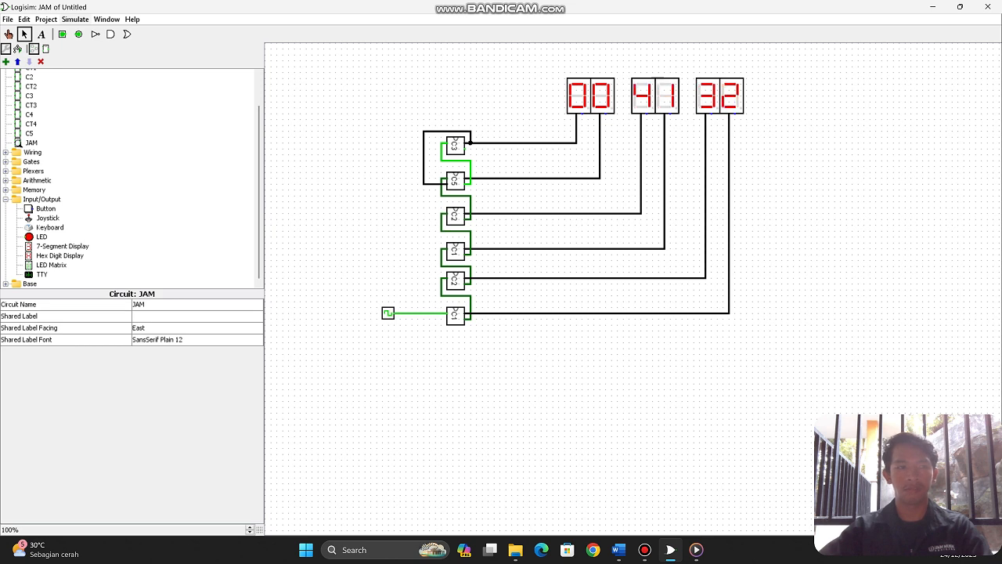
left_click(75, 19)
mouse_move(108, 136)
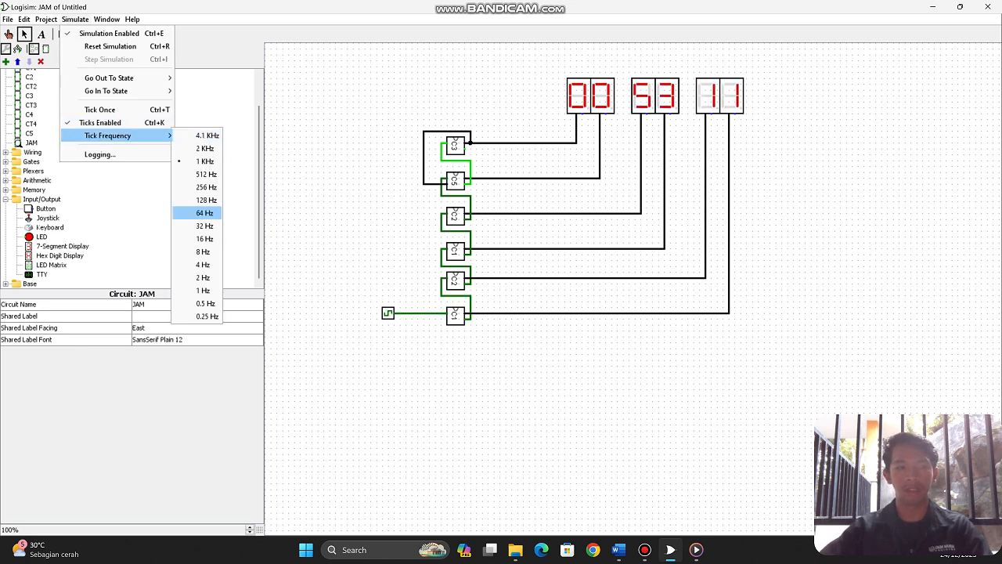
left_click(205, 212)
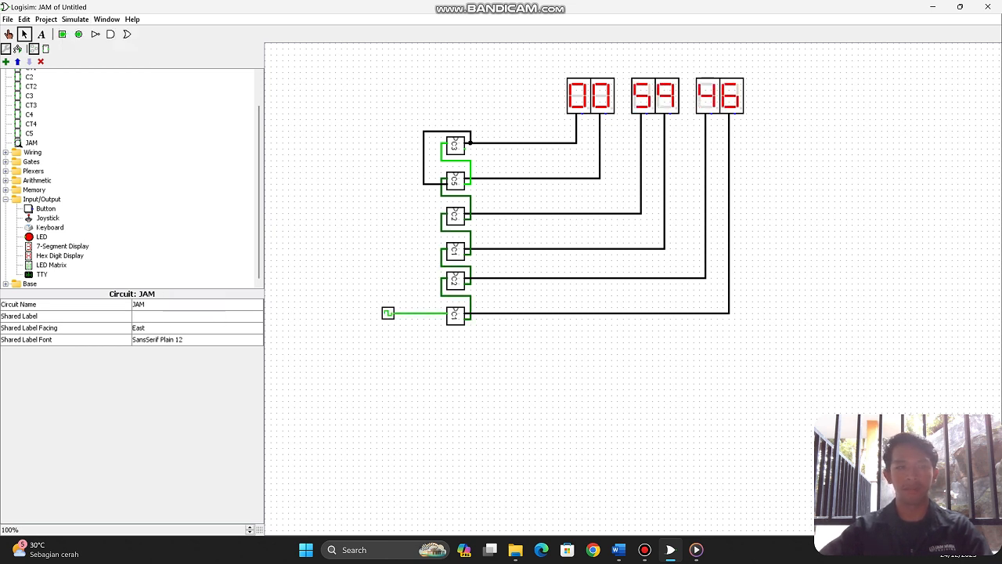
Slow the tick frequency to 1 Hz, then set it to 2 Hz
left_click(75, 19)
mouse_move(108, 136)
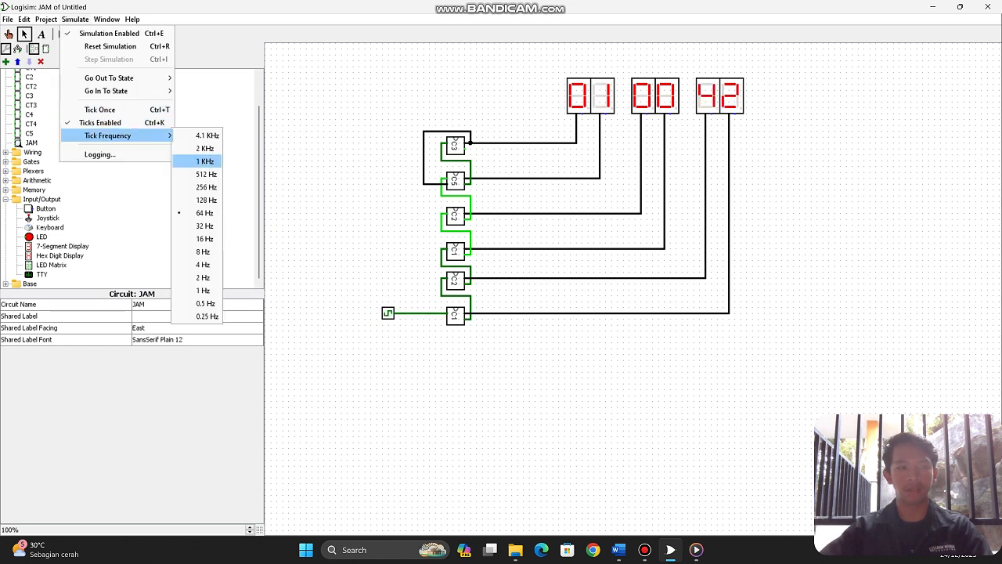
left_click(203, 277)
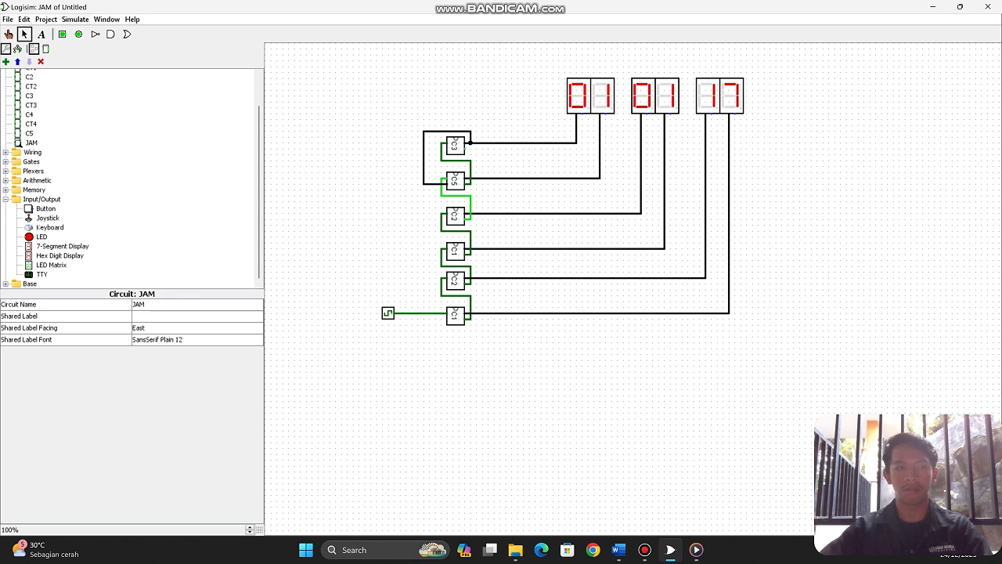
left_click(75, 19)
mouse_move(107, 135)
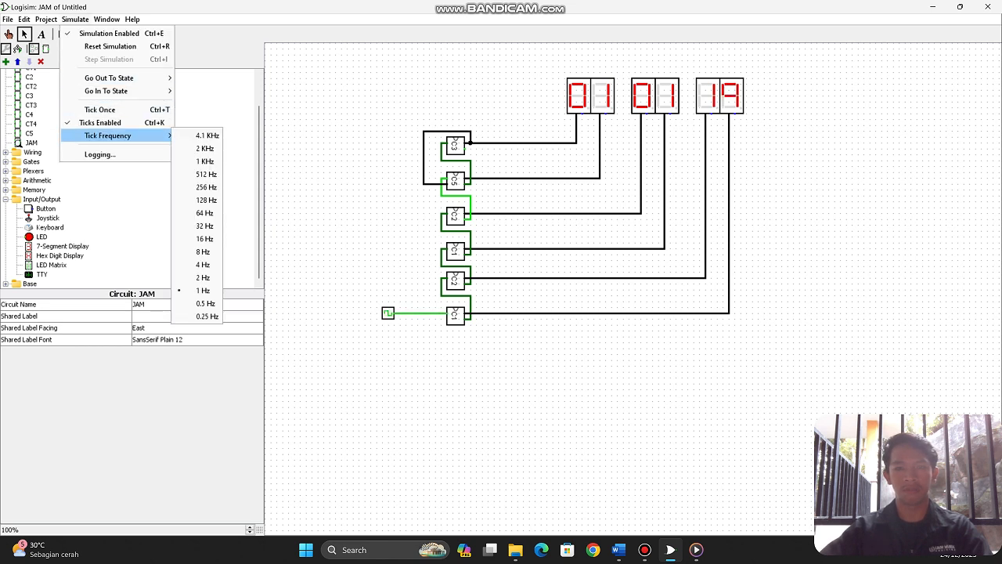
left_click(202, 277)
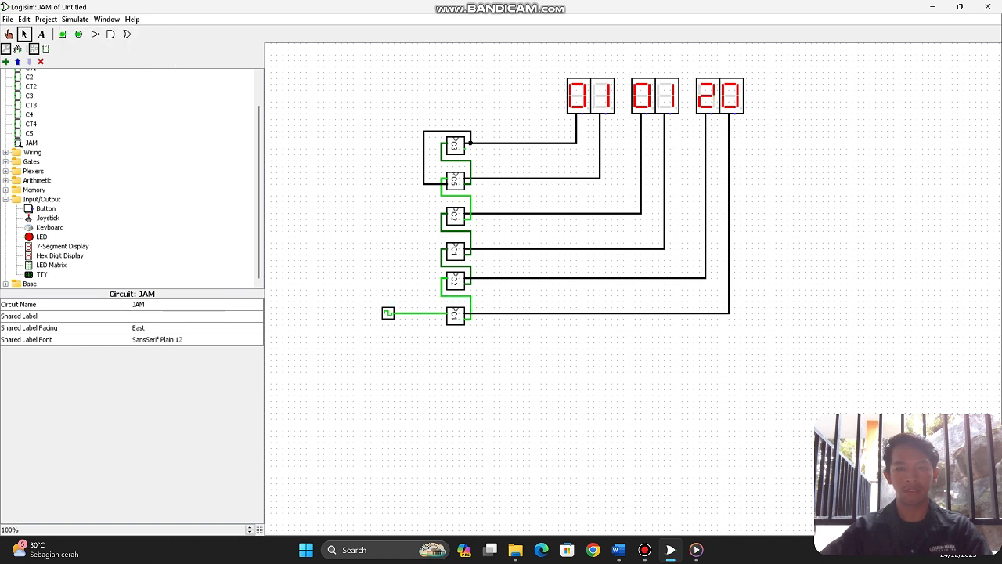